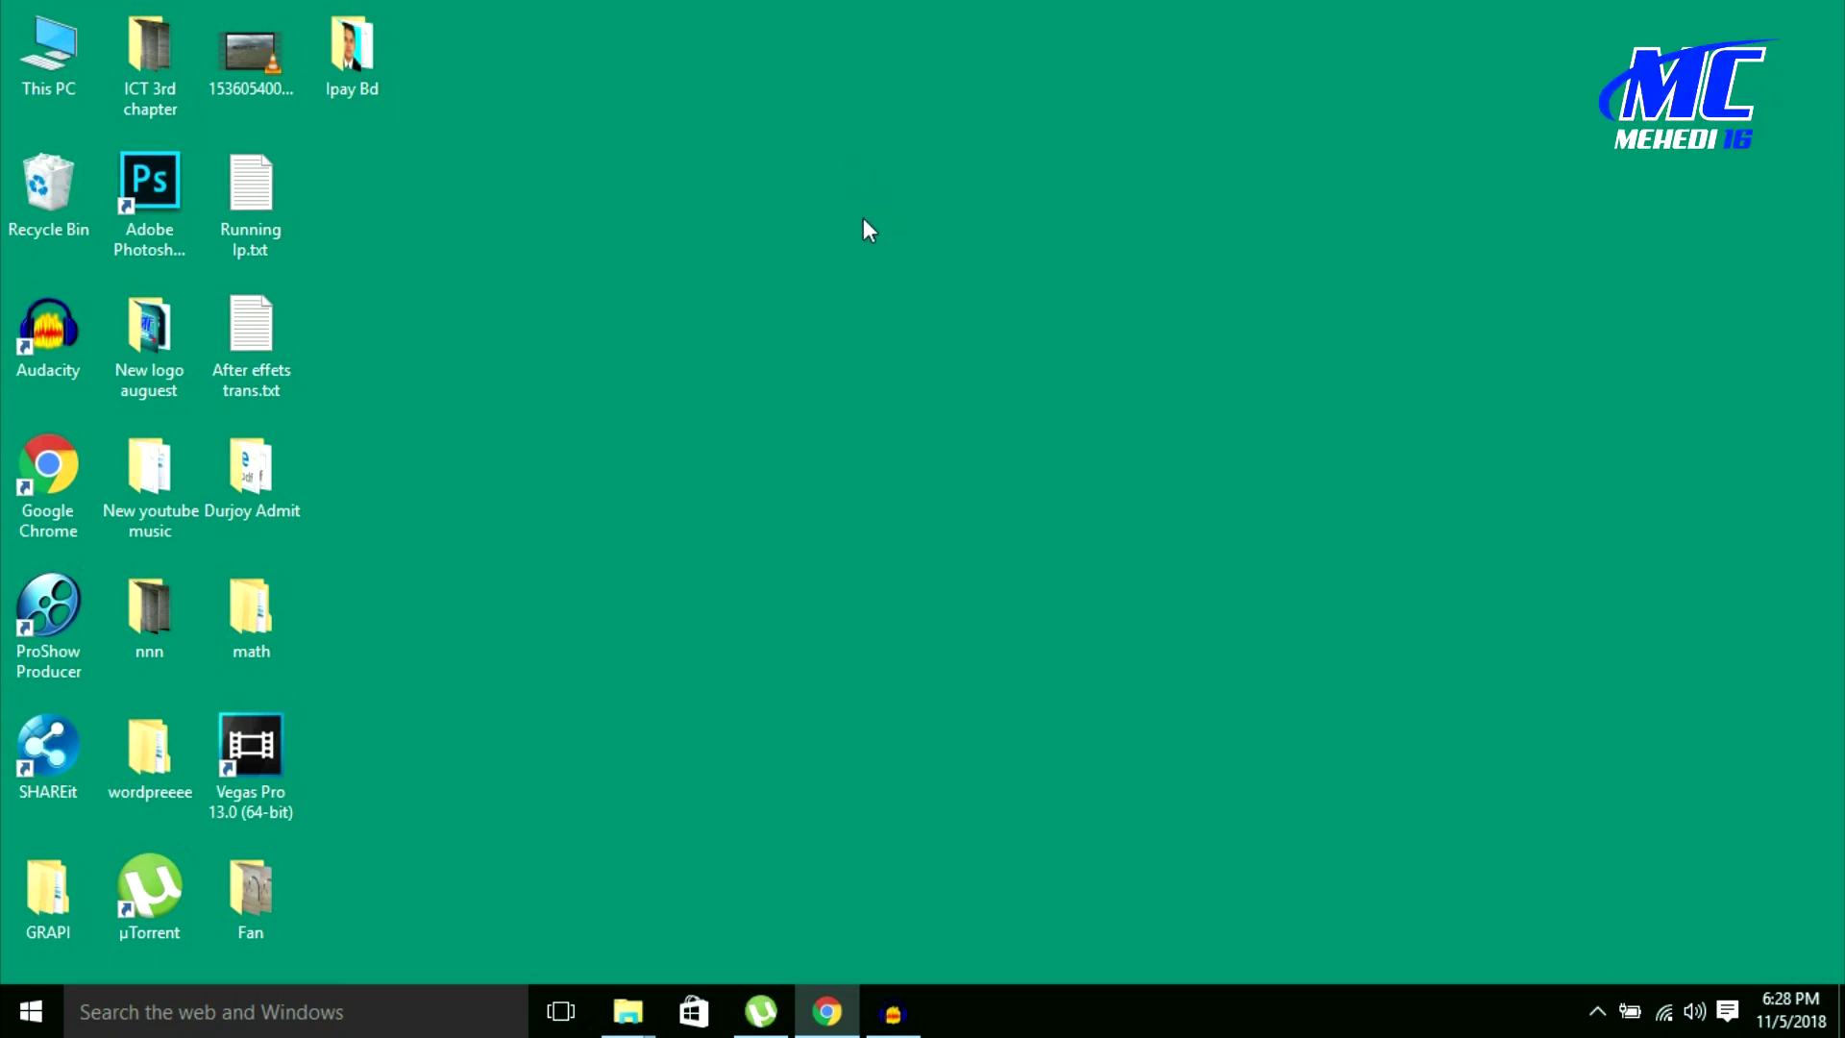
# - Refresh the Windows desktop and open the Ipay Bd folder
pyautogui.rightClick(851, 202)
pyautogui.click(911, 286)
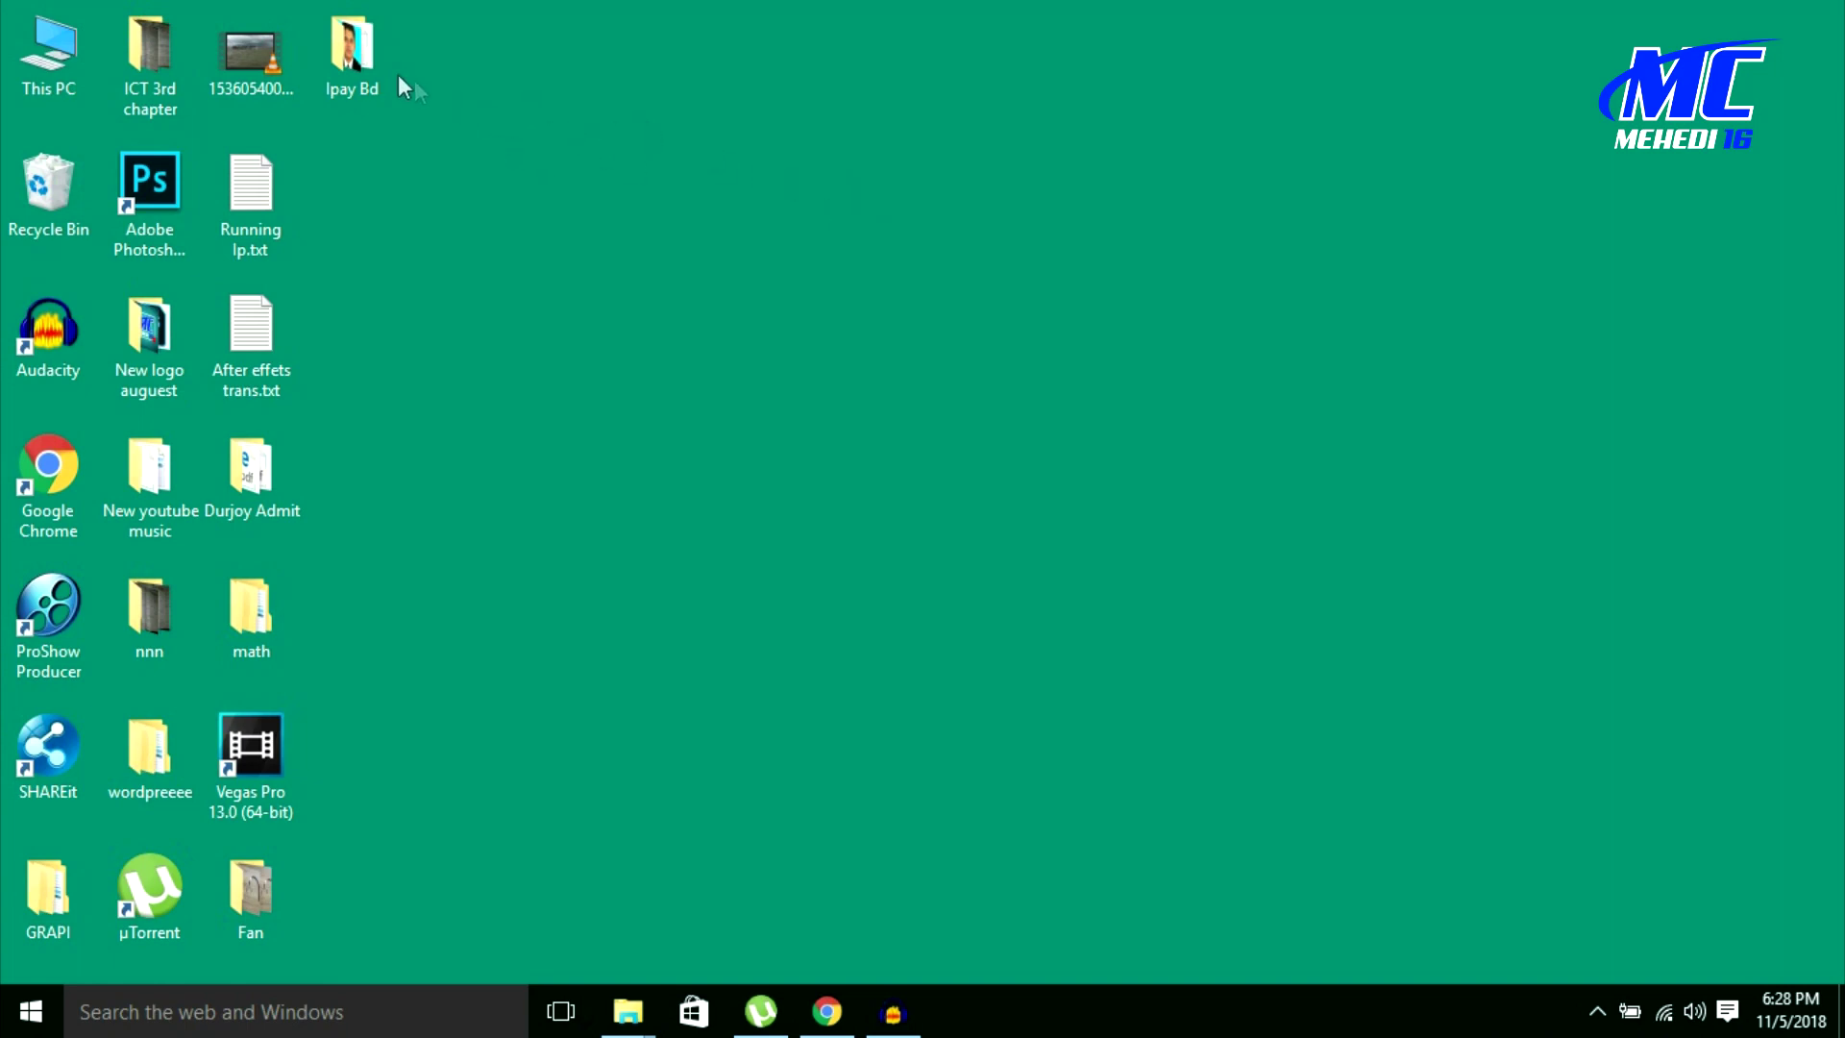
pyautogui.doubleClick(365, 62)
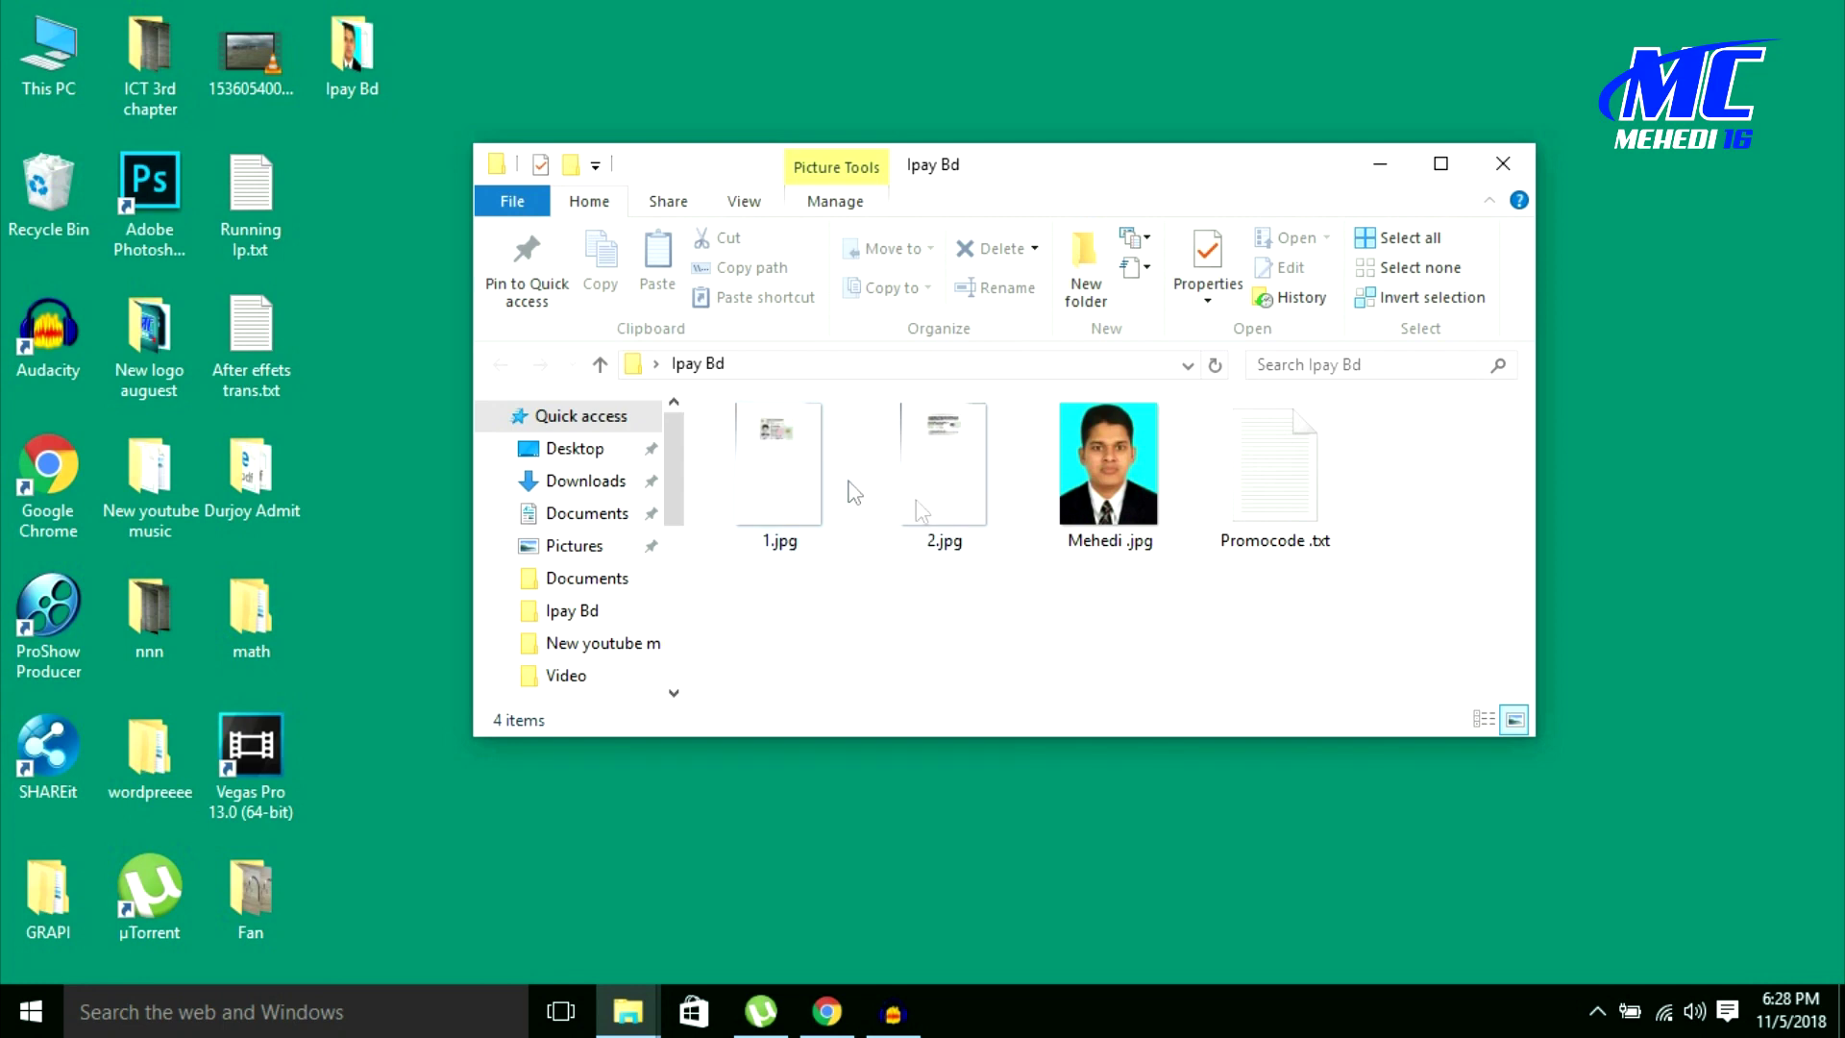
# - Open Promocode.txt from the Ipay Bd folder and highlight the bank account number
pyautogui.moveTo(1128, 516)
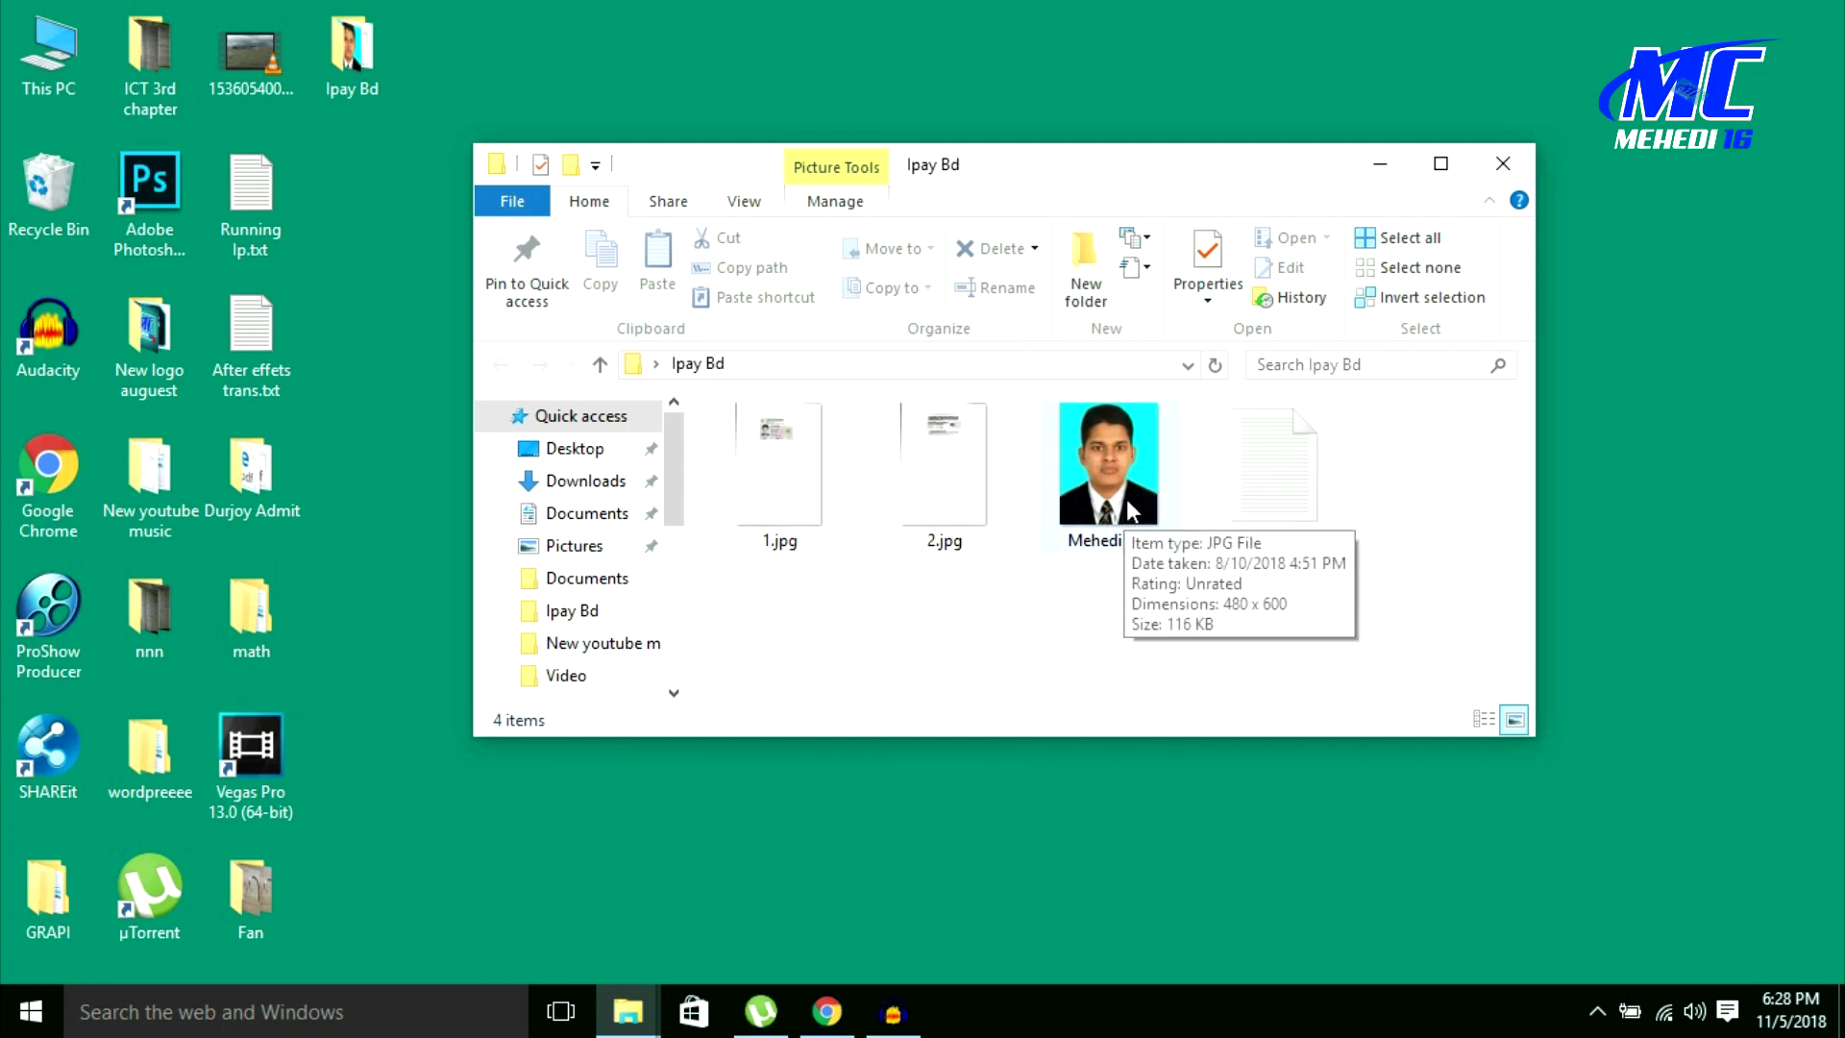
pyautogui.click(1263, 494)
pyautogui.doubleClick(1263, 493)
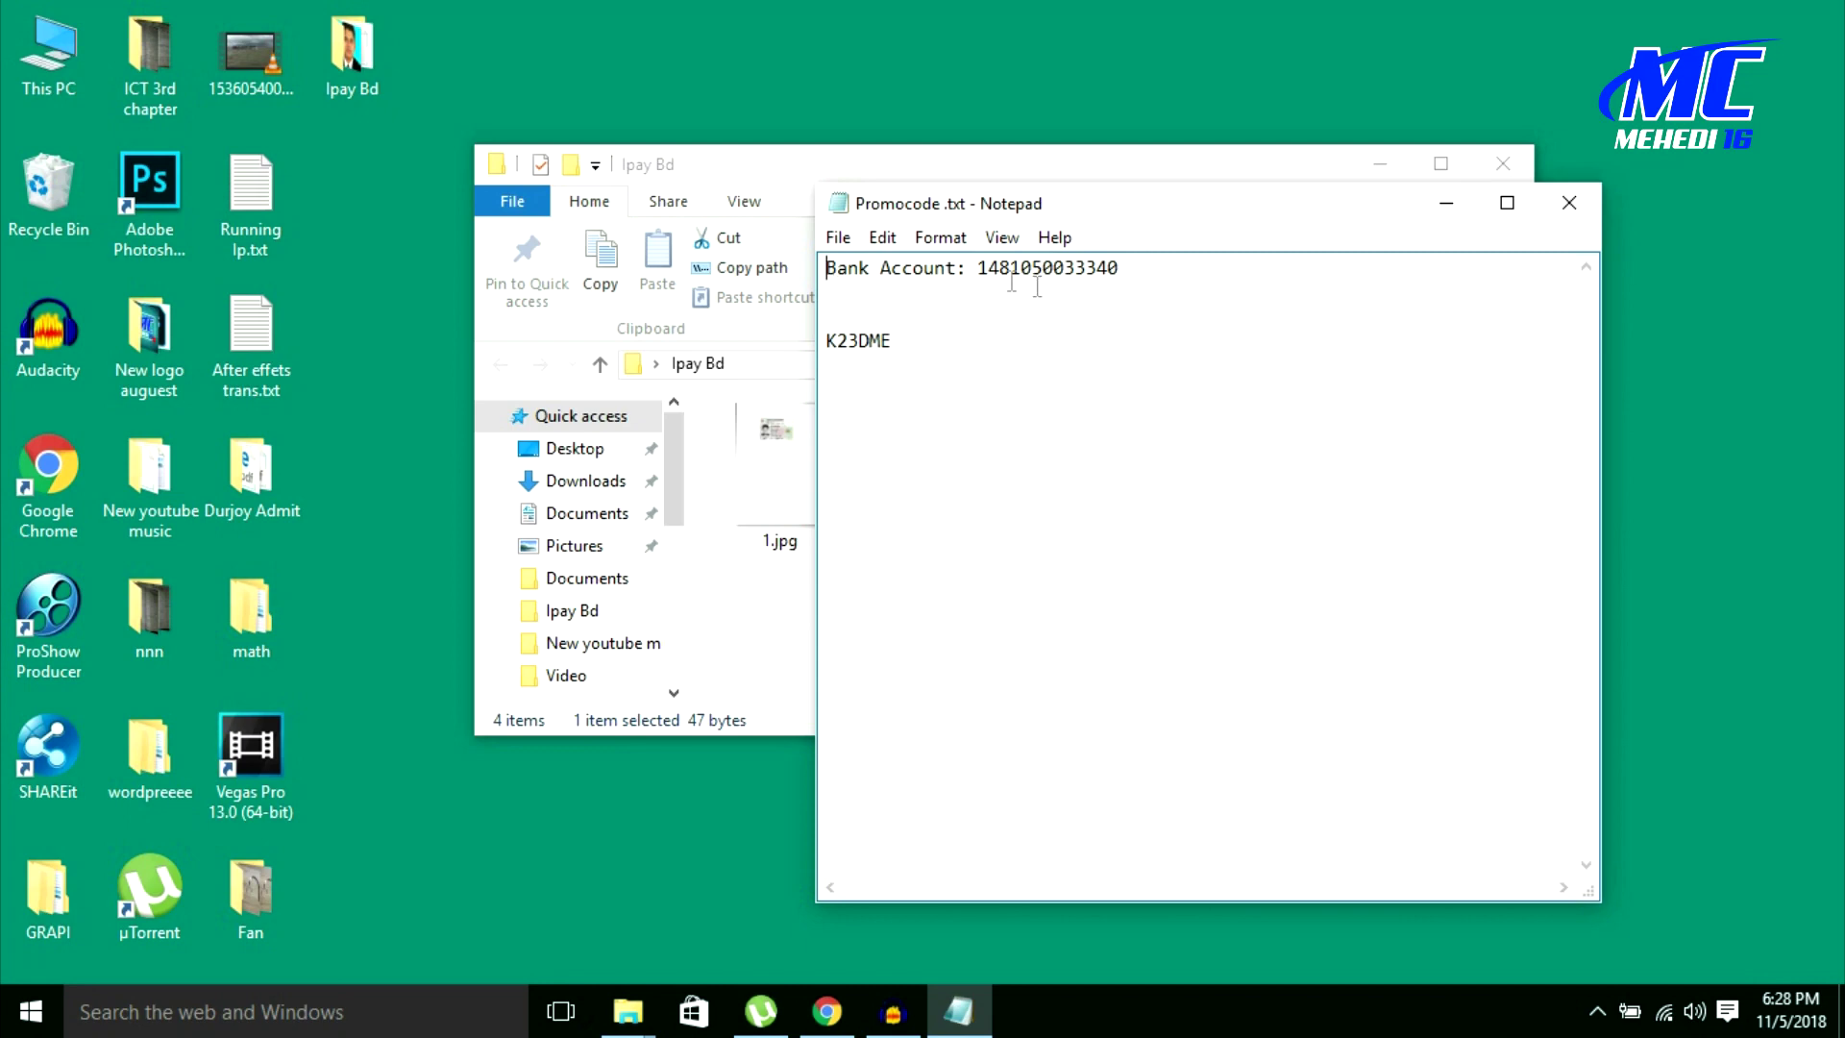
pyautogui.moveTo(977, 267); pyautogui.dragTo(1138, 273)
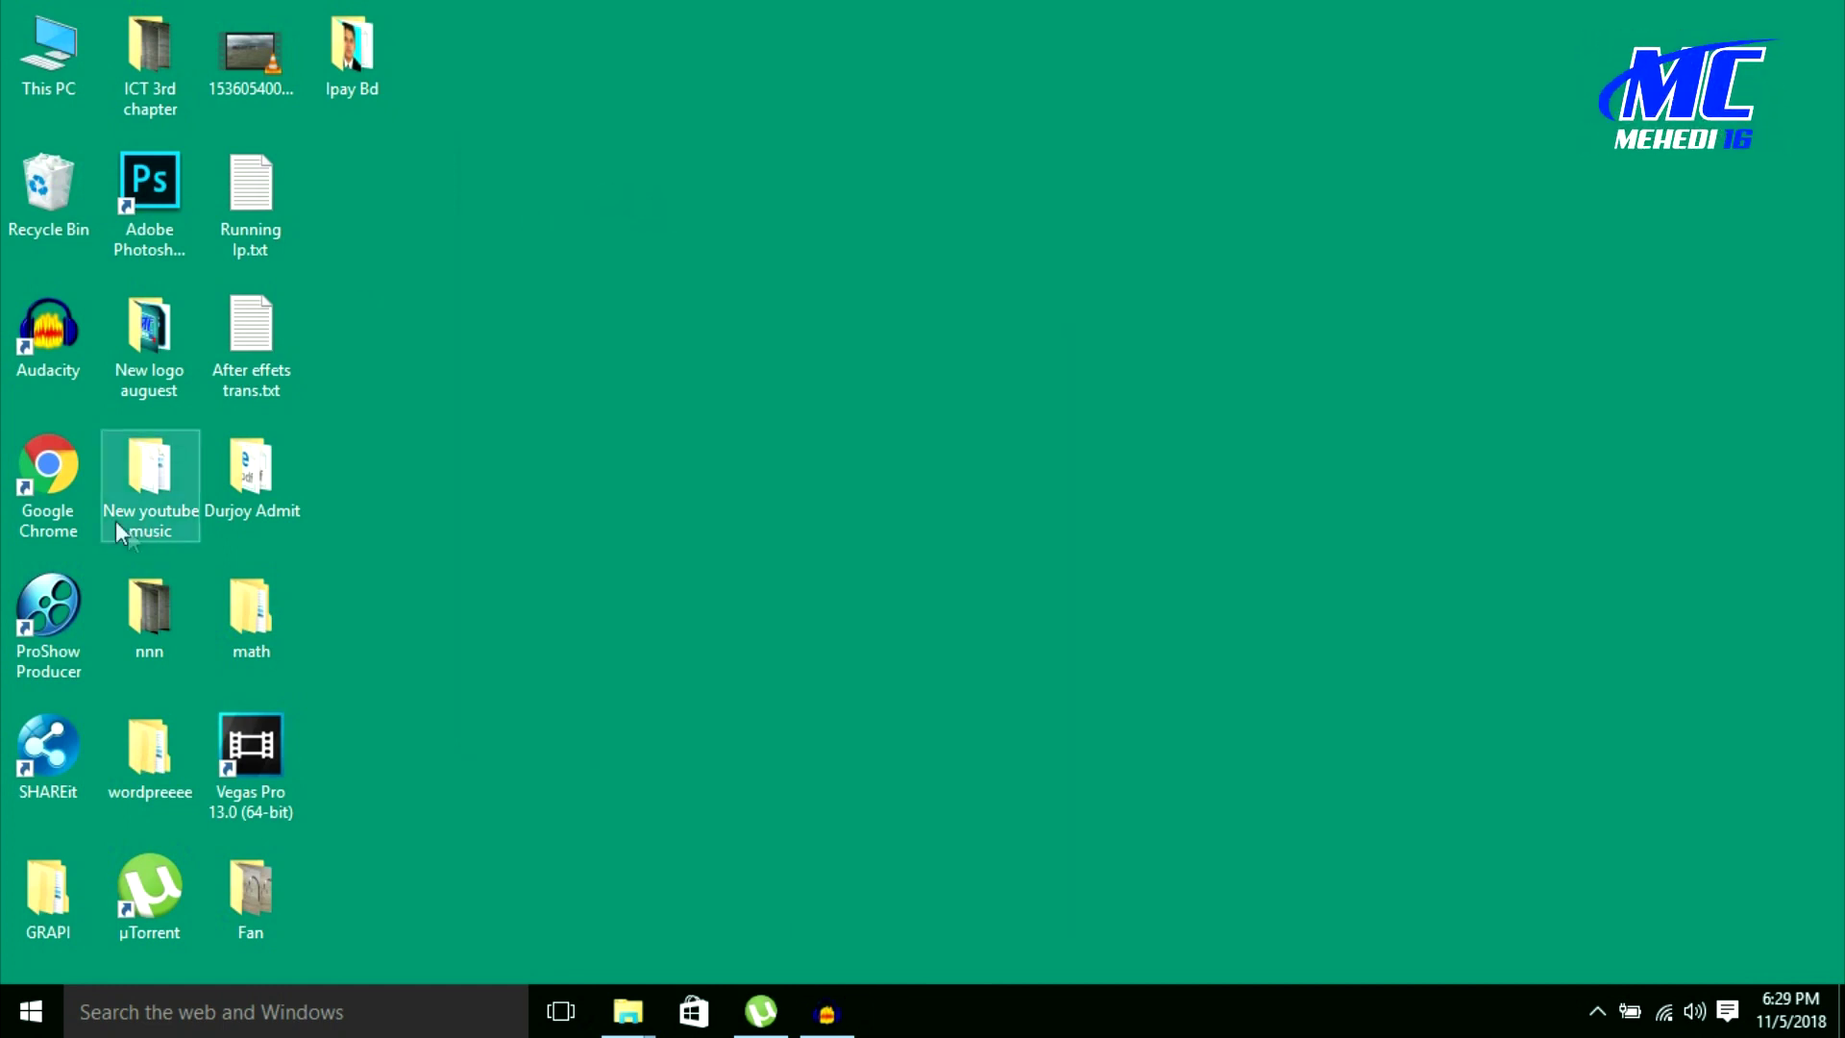
# - Launch Google Chrome and close the loading hi.ru tab
pyautogui.doubleClick(61, 477)
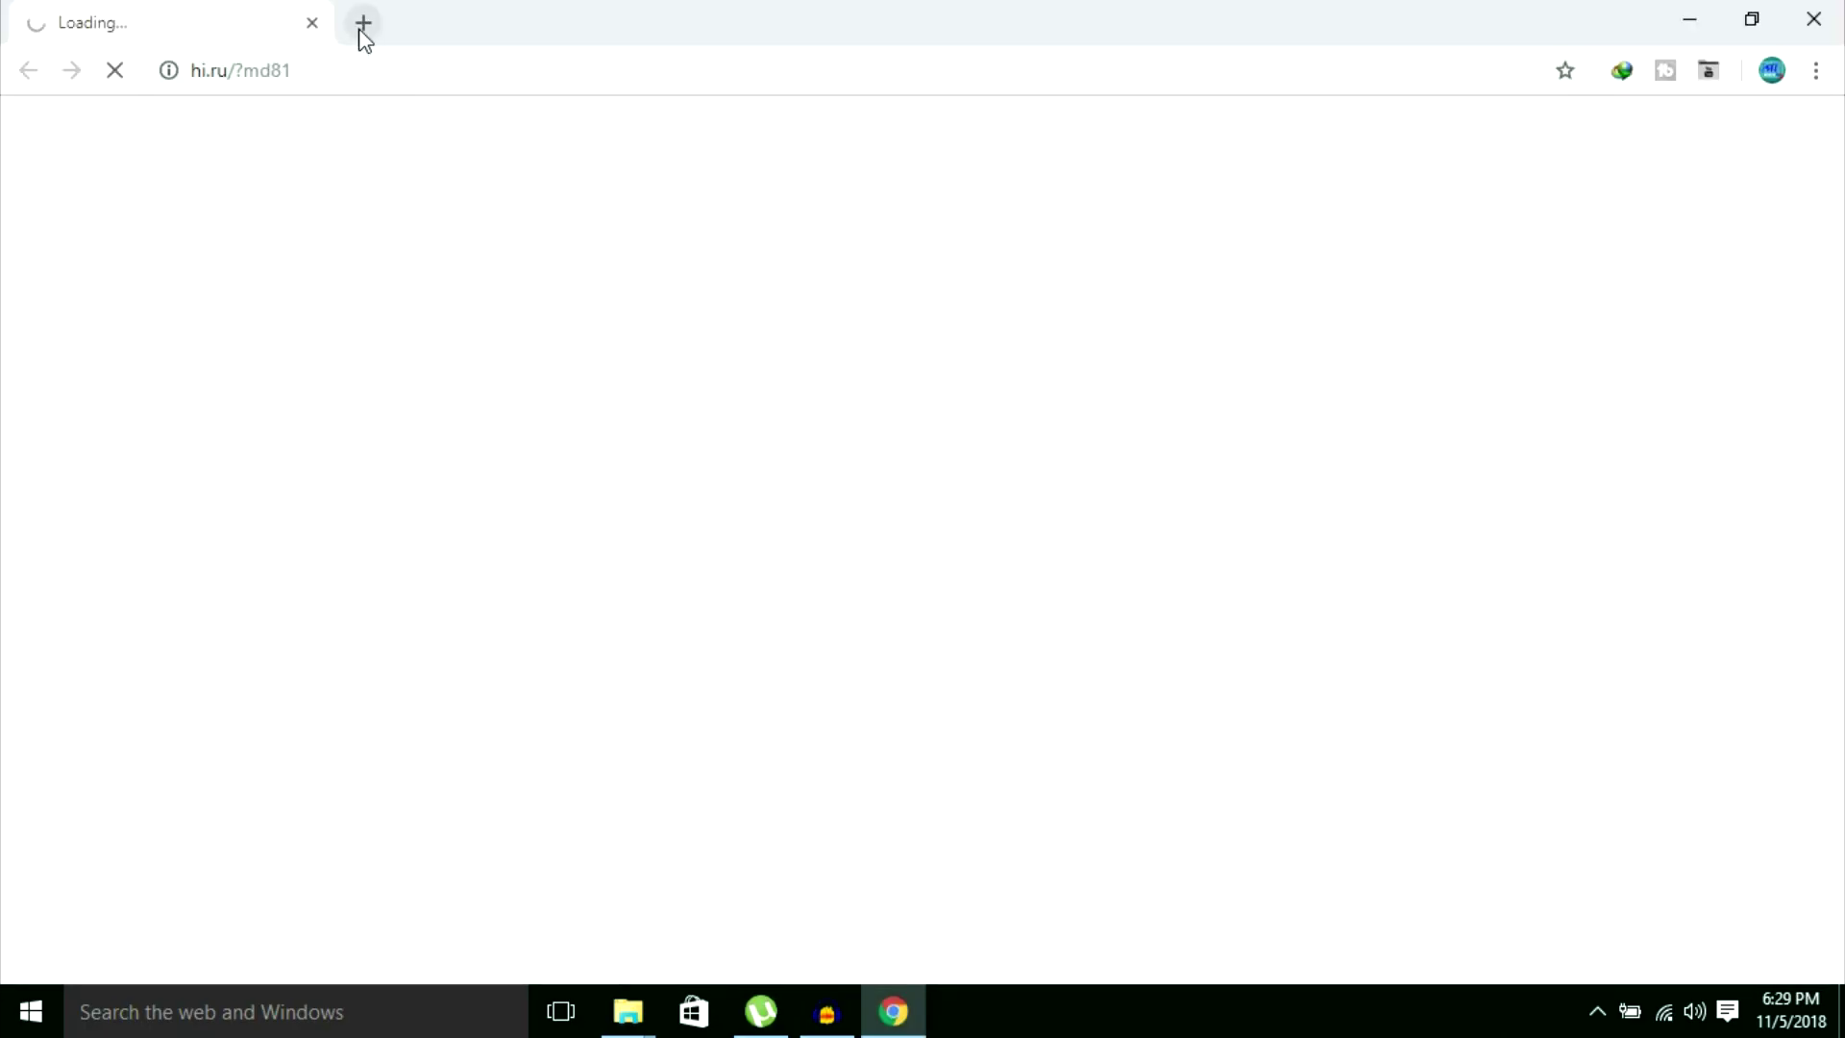
pyautogui.click(362, 29)
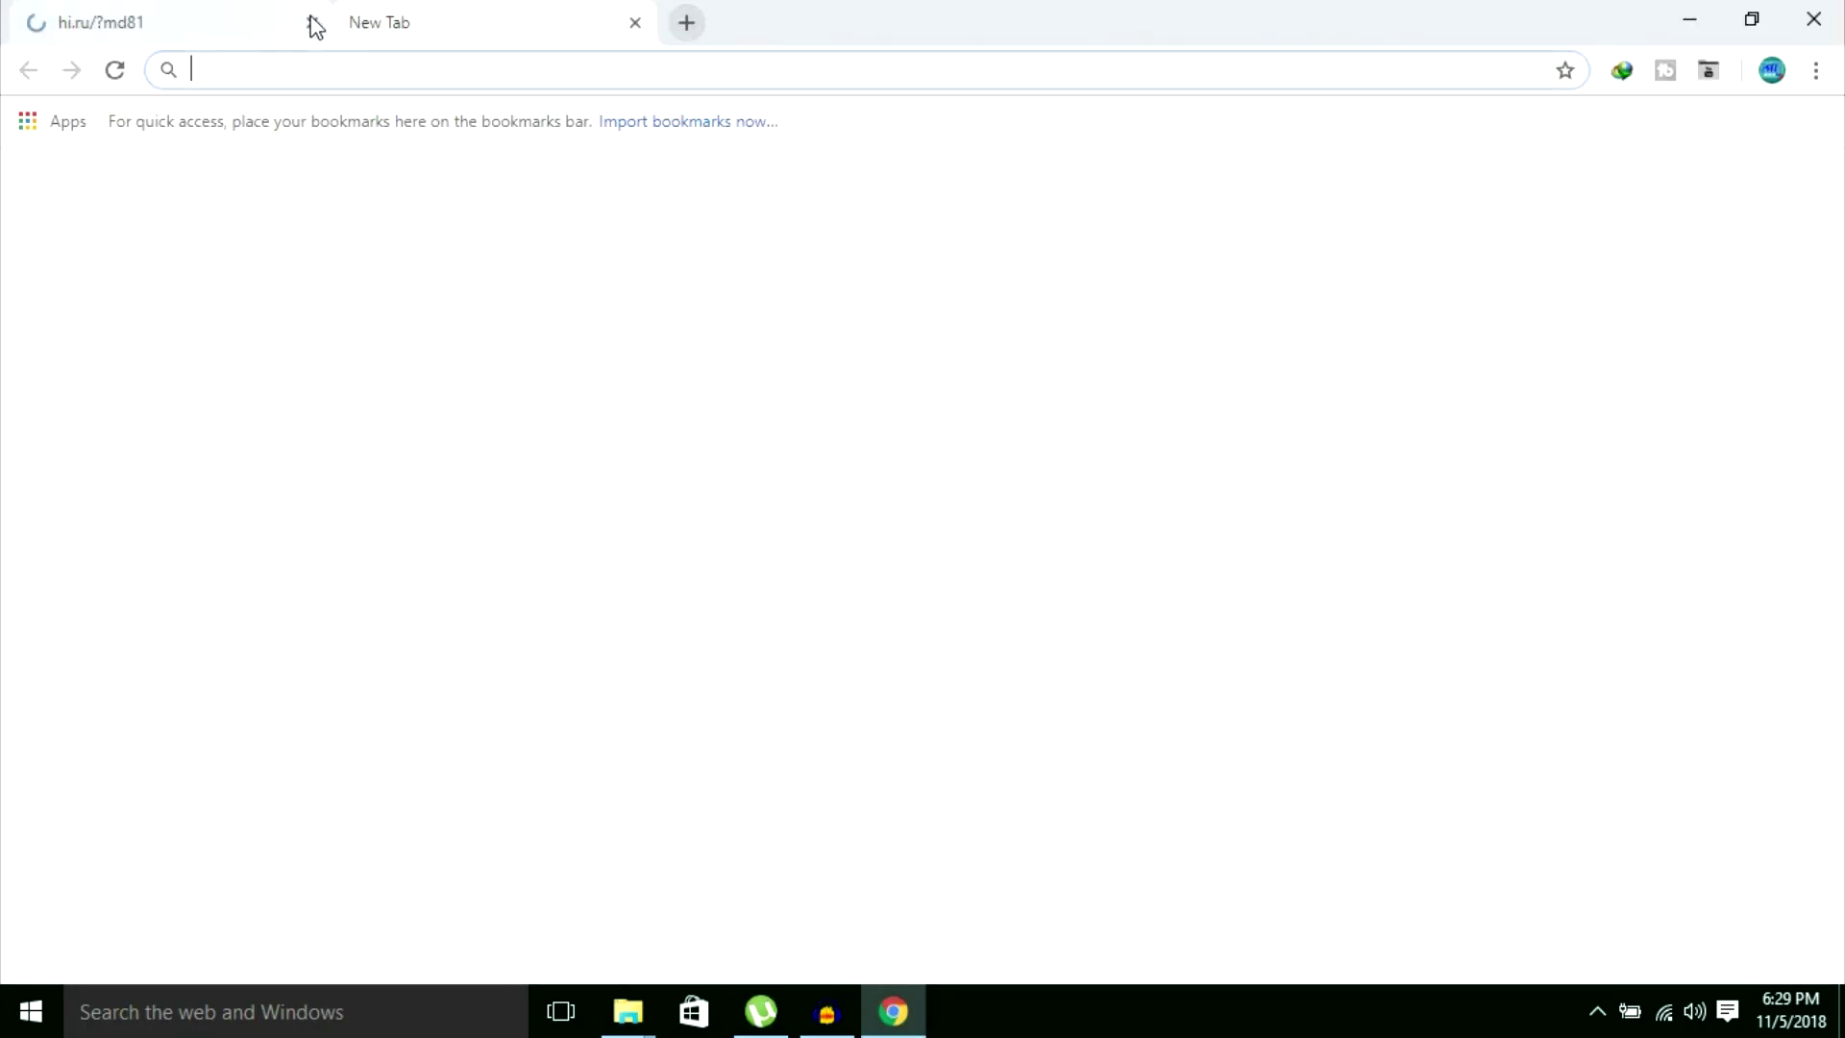
pyautogui.click(304, 23)
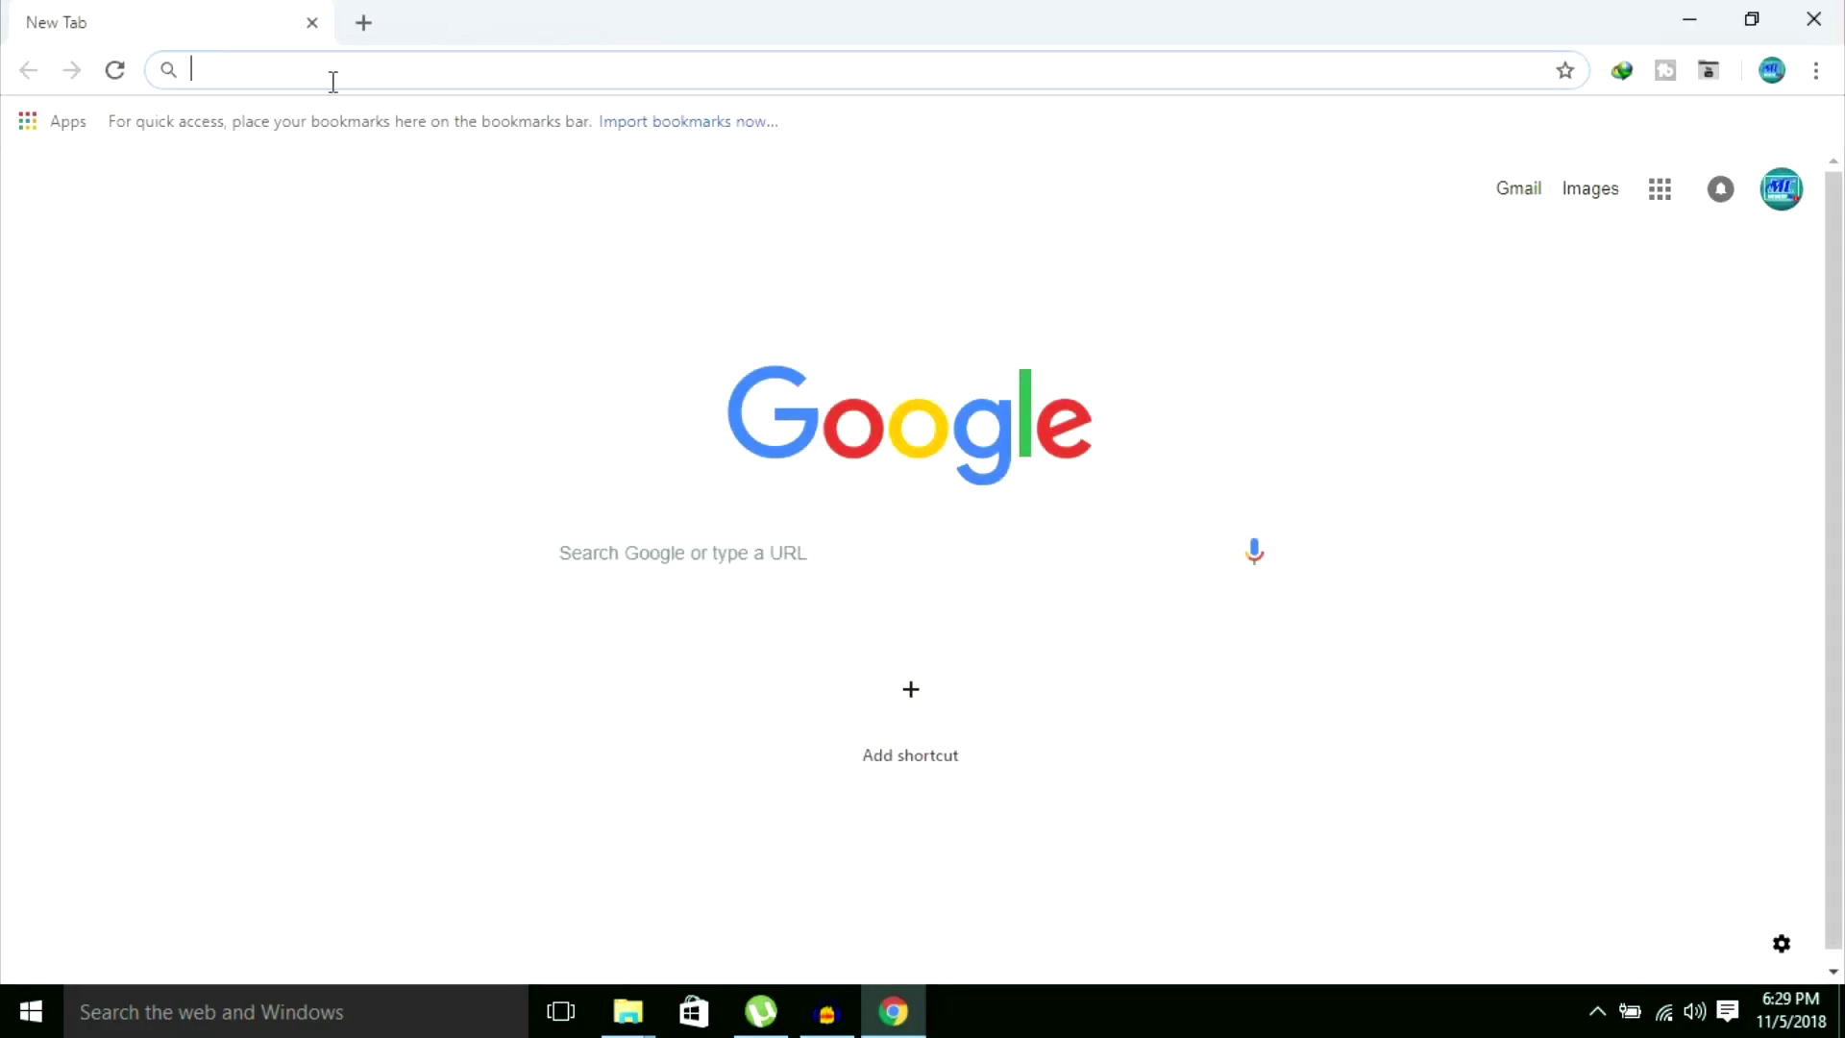
# - Search Google for 'ipay bd' and open the iPay Bangladesh website
pyautogui.write('ip')
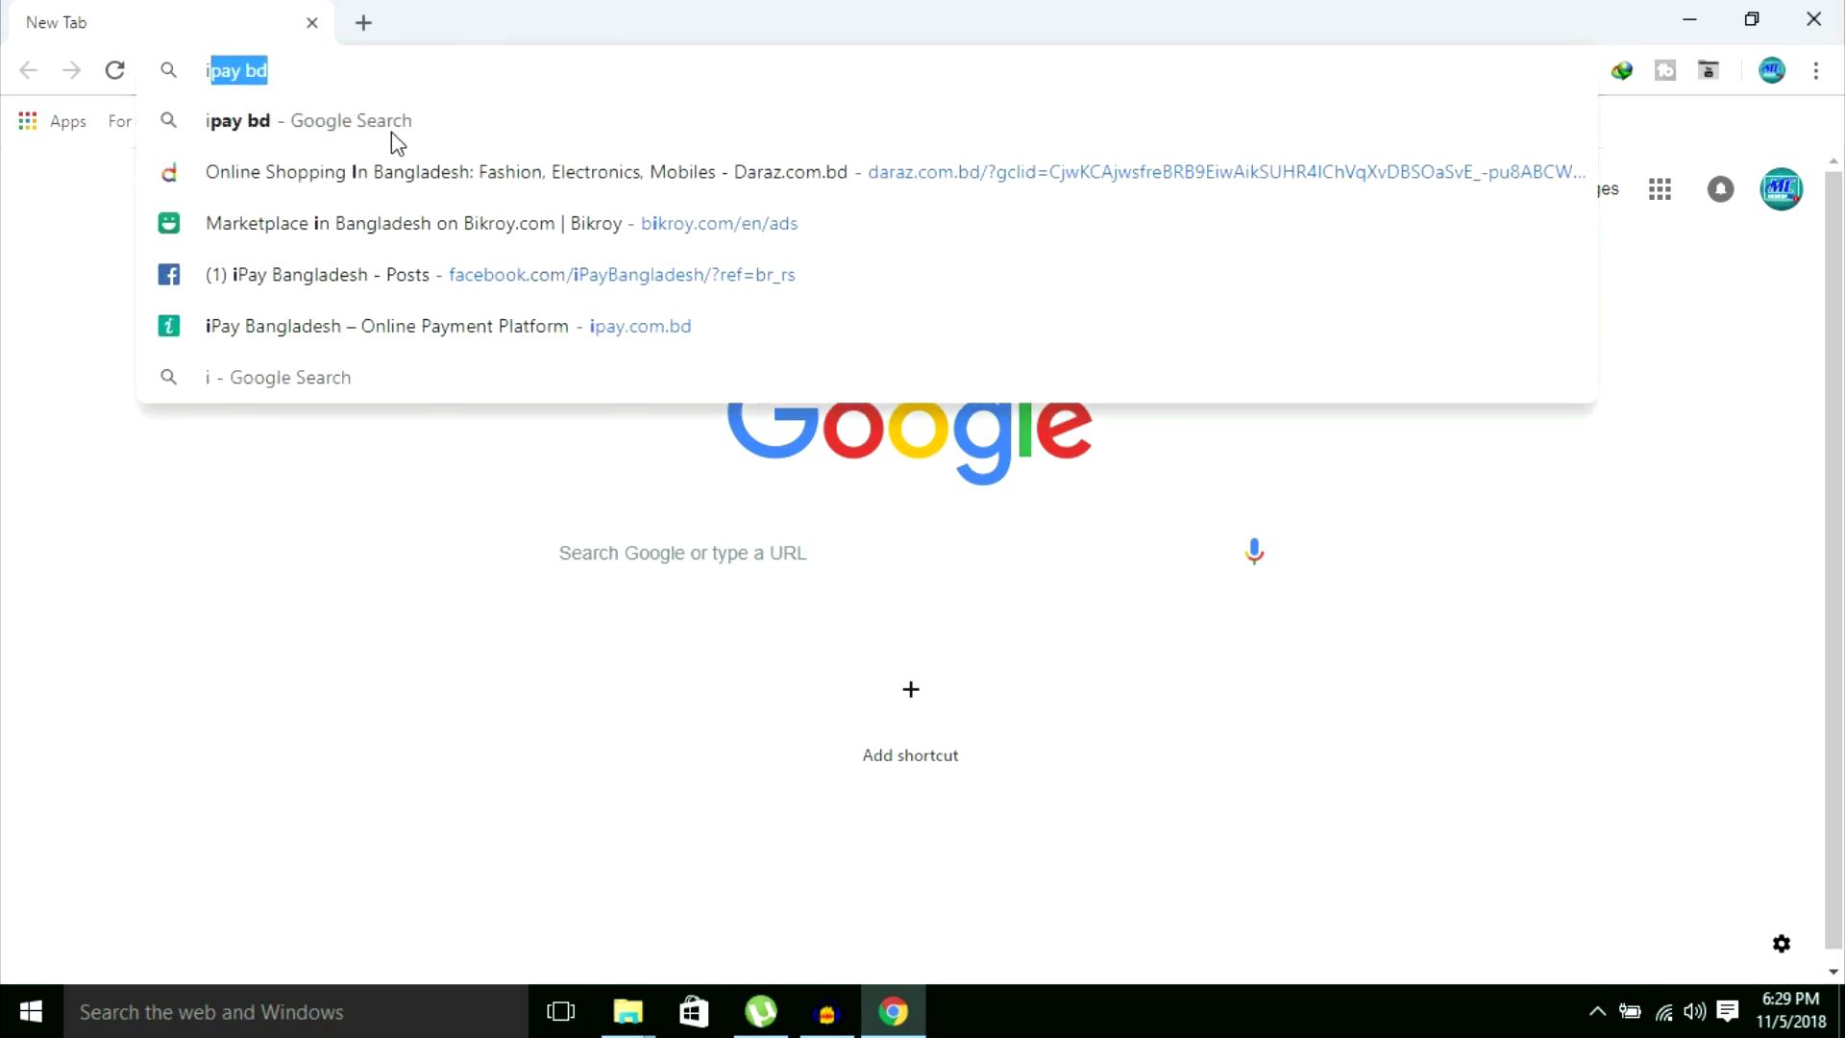
pyautogui.click(319, 275)
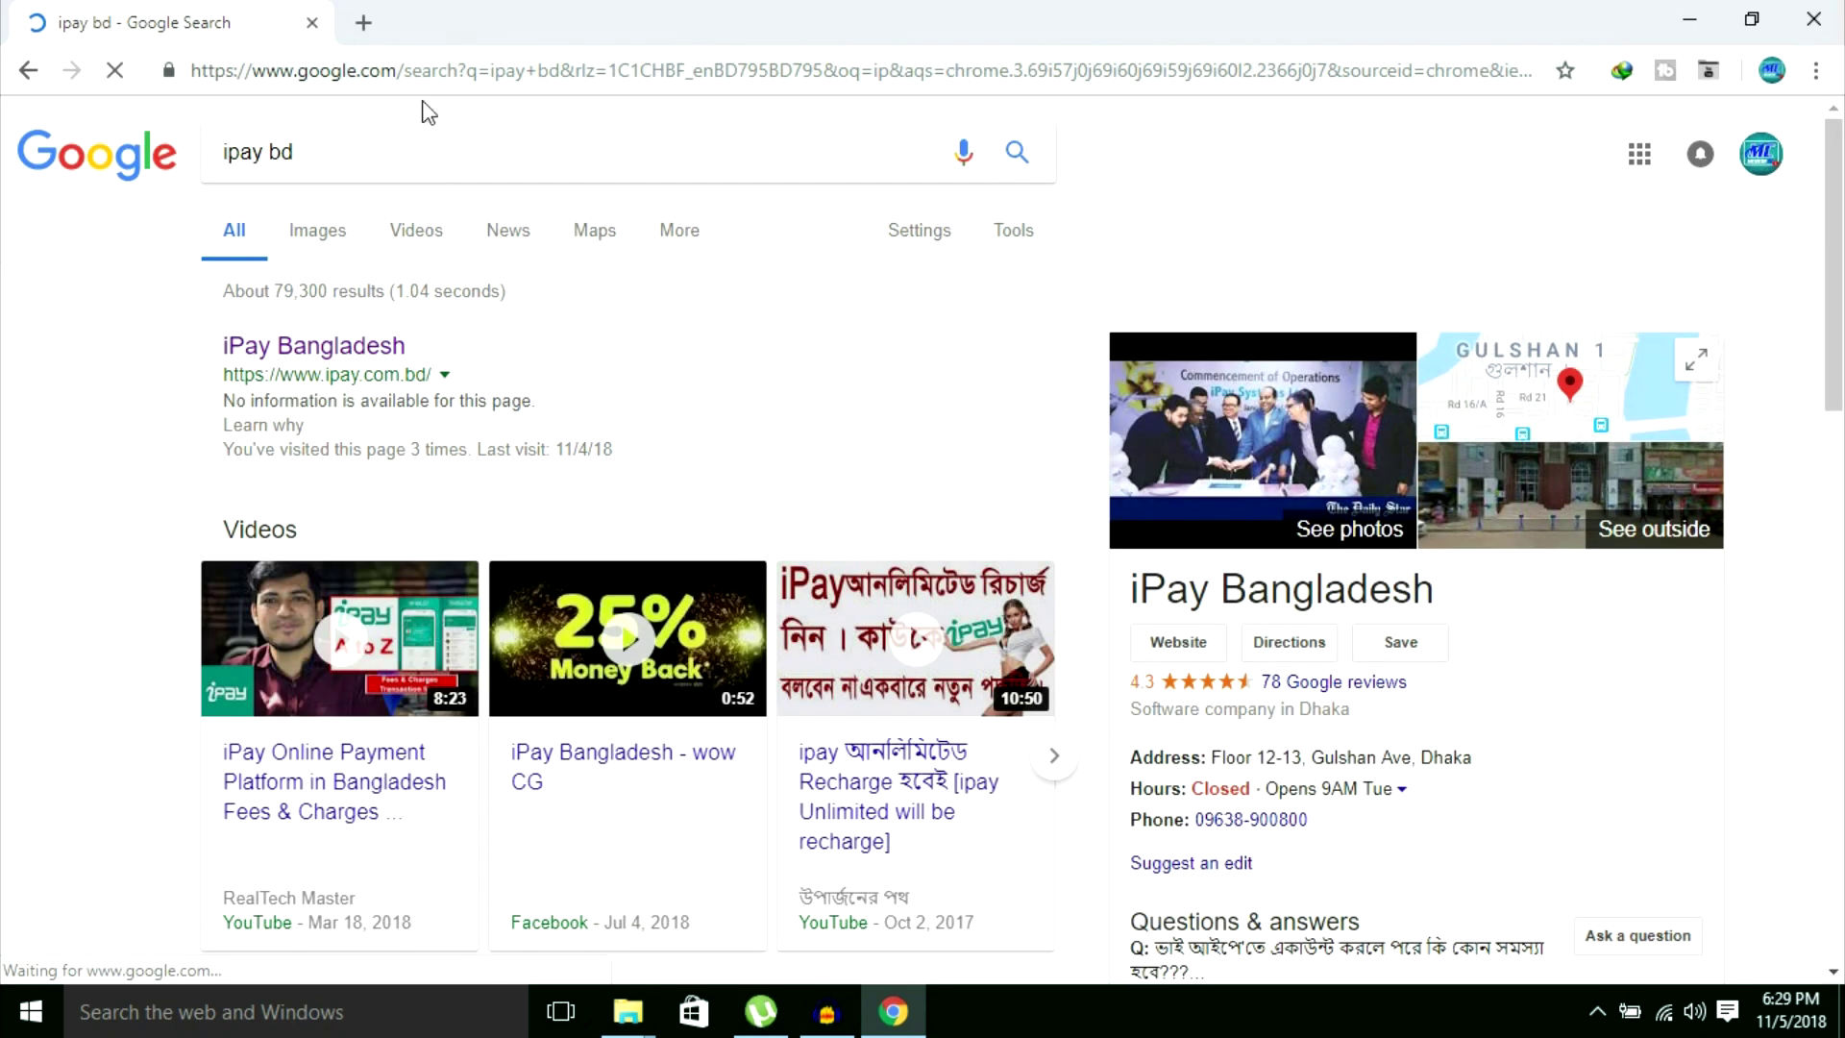
pyautogui.click(324, 355)
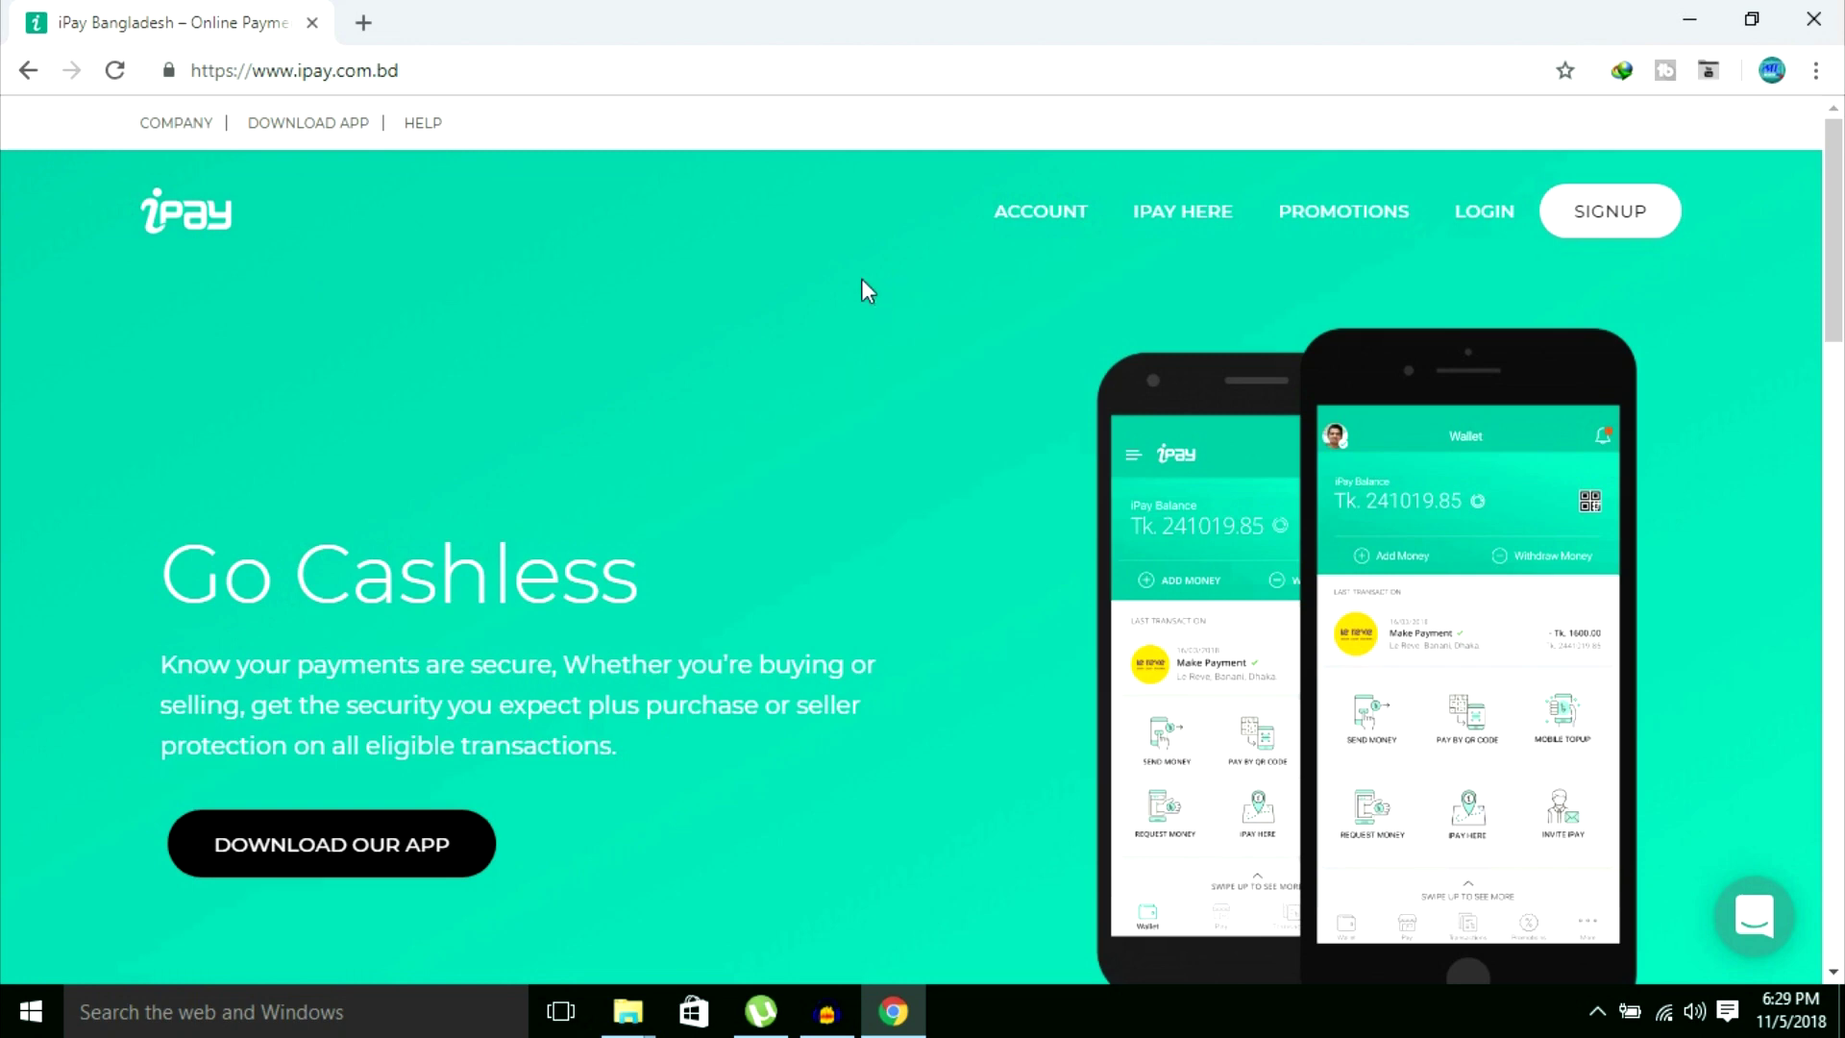
# - Go to the ACCOUNT page and choose SIGNUP PERSONAL A/C
pyautogui.scroll(-2, 961, 278)
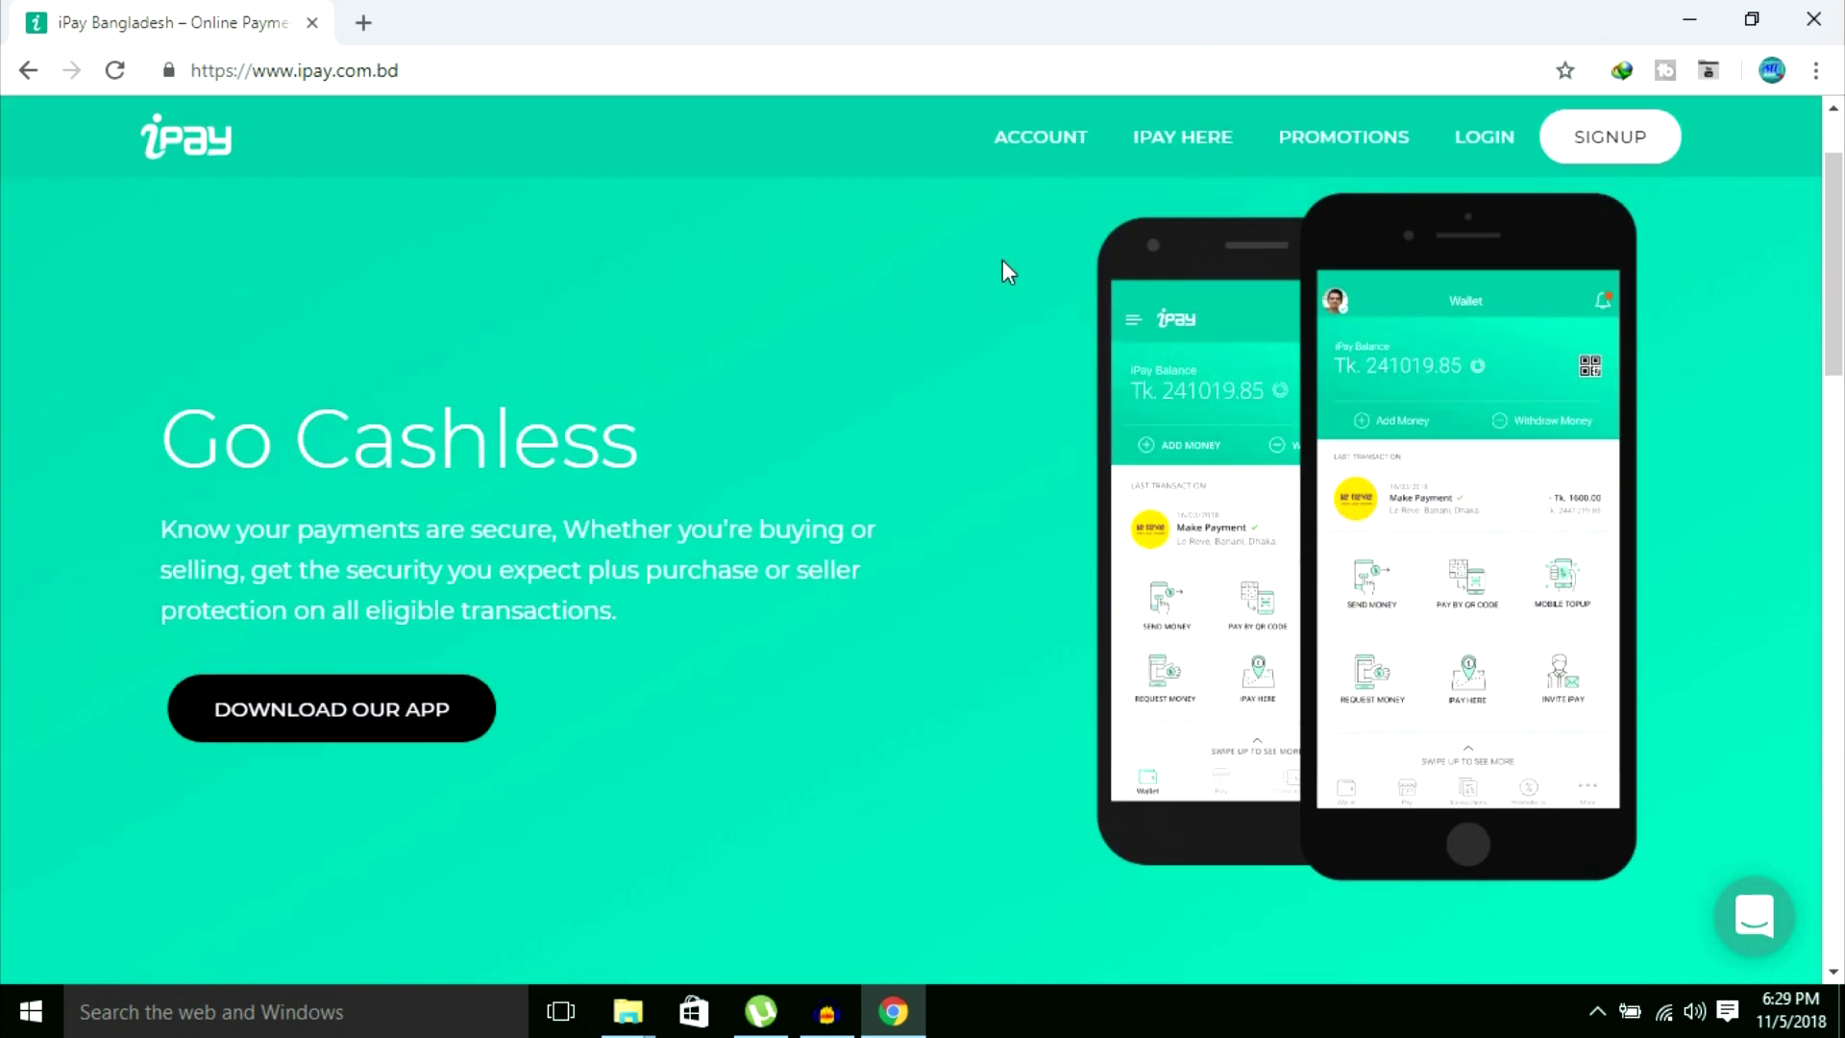
pyautogui.click(1062, 152)
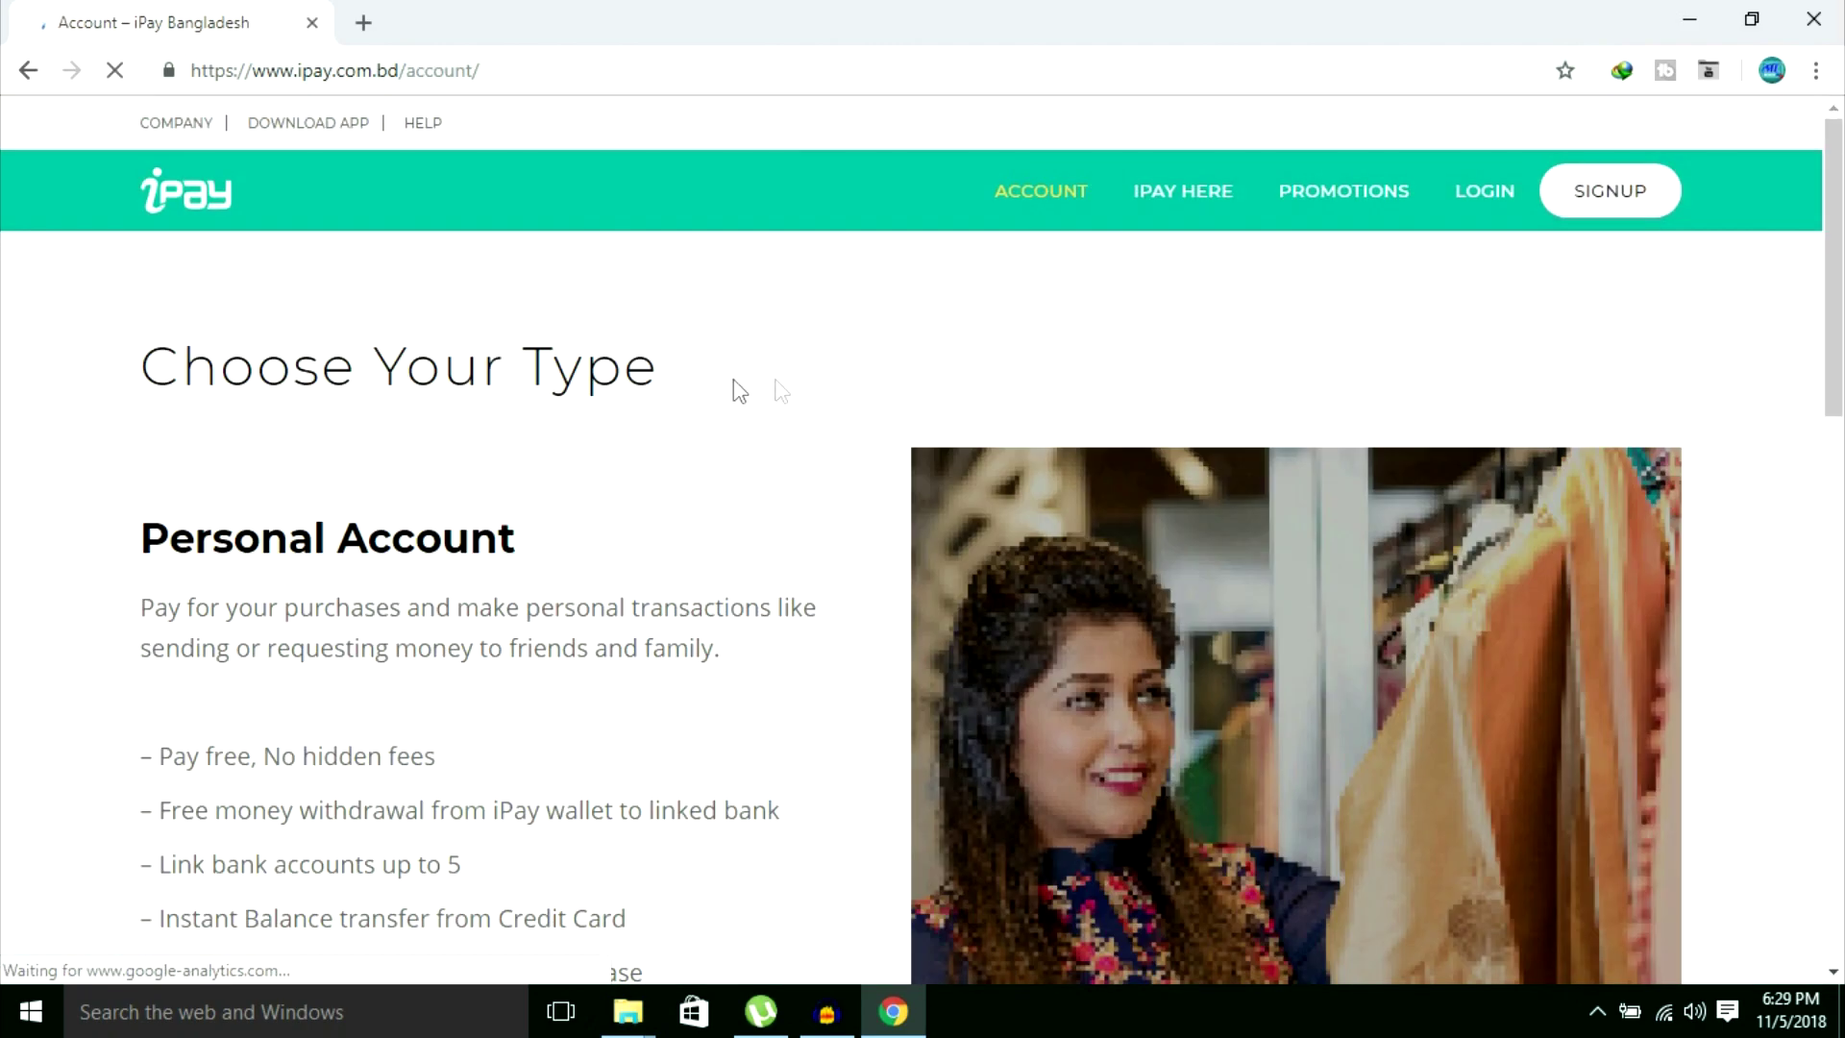
pyautogui.scroll(-10, 816, 473)
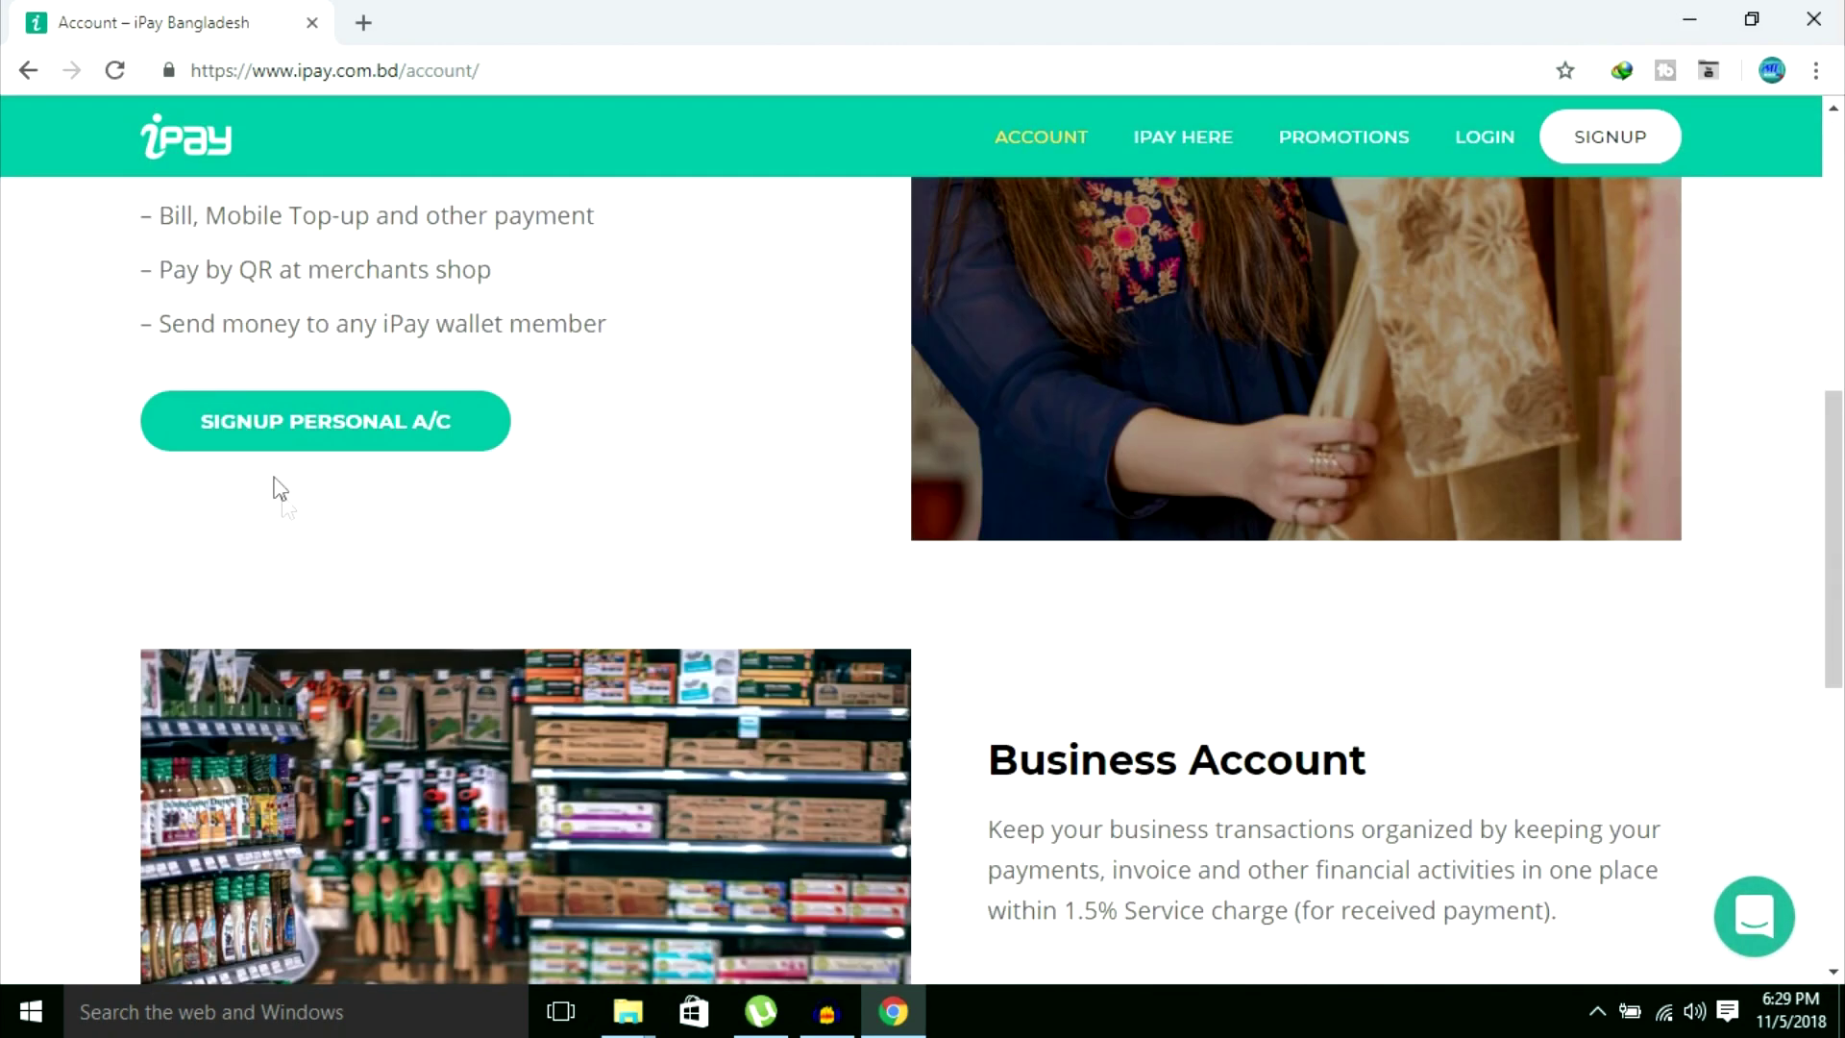
pyautogui.click(365, 428)
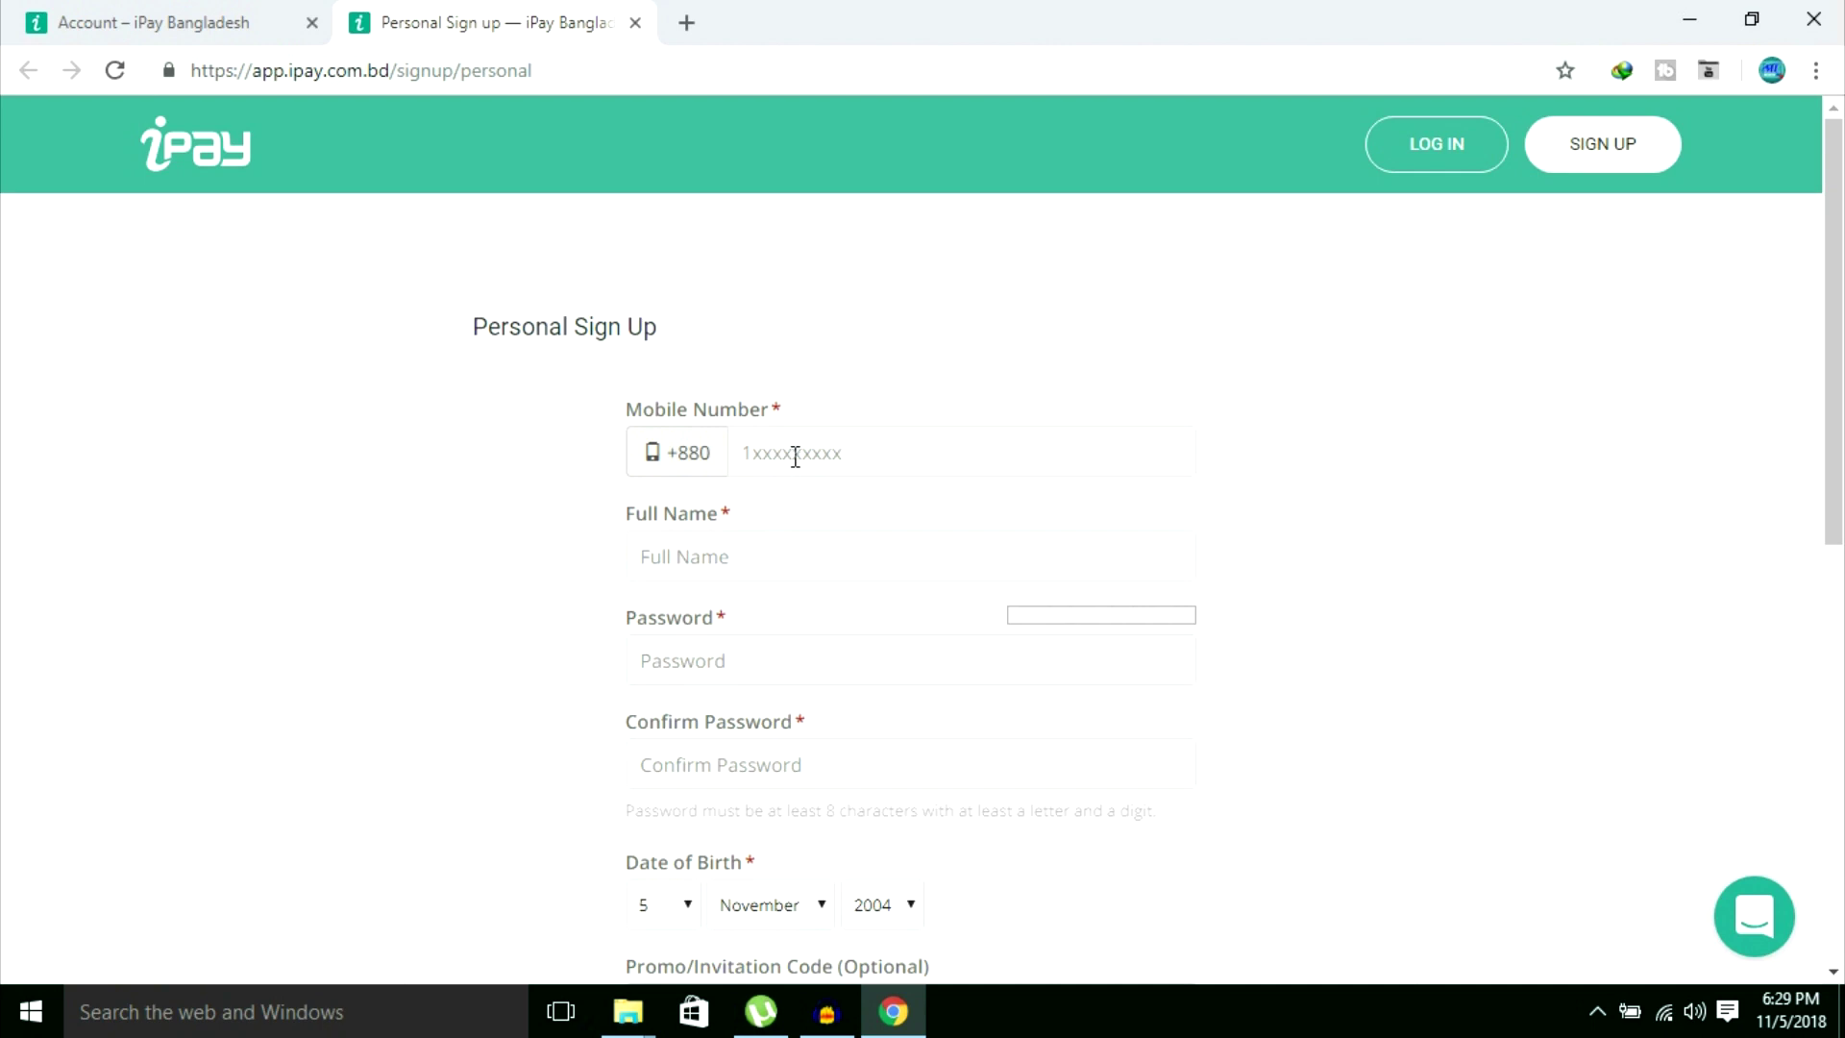
# - Enter the mobile number, full name, a password and its confirmation on the sign-up form
pyautogui.click(787, 455)
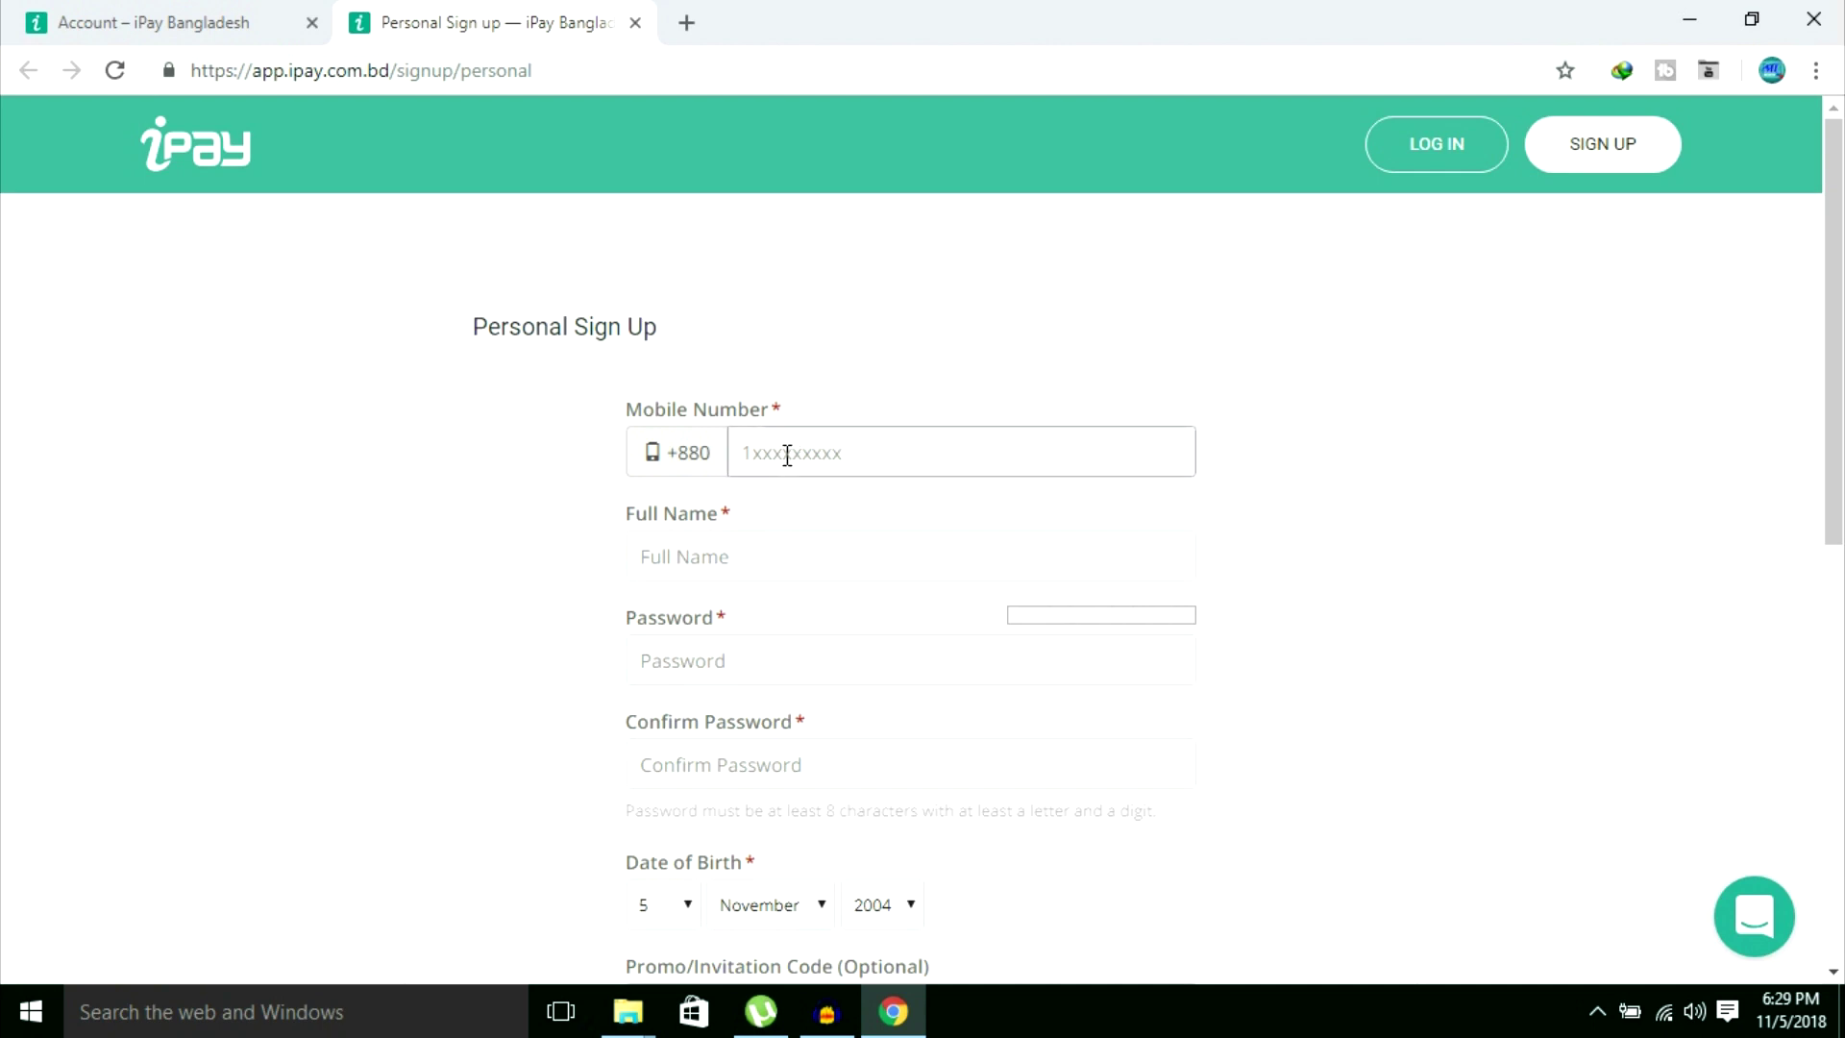
pyautogui.click(723, 559)
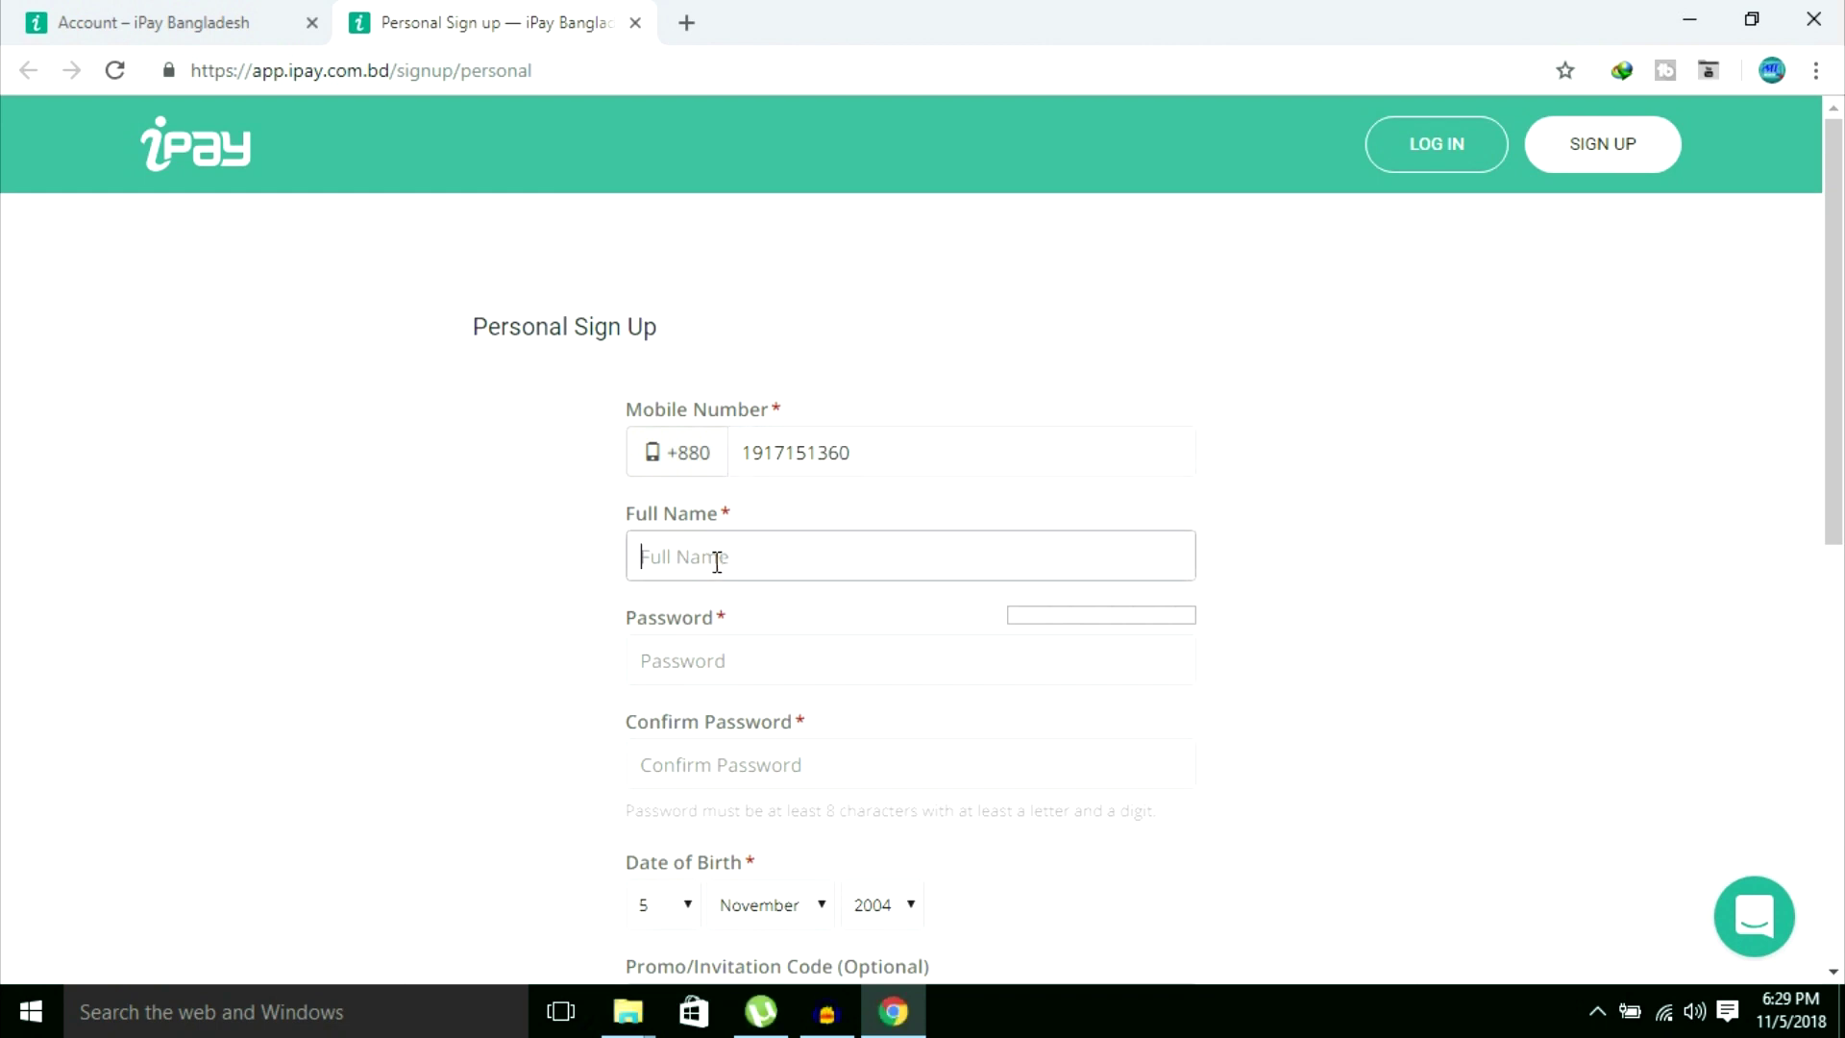
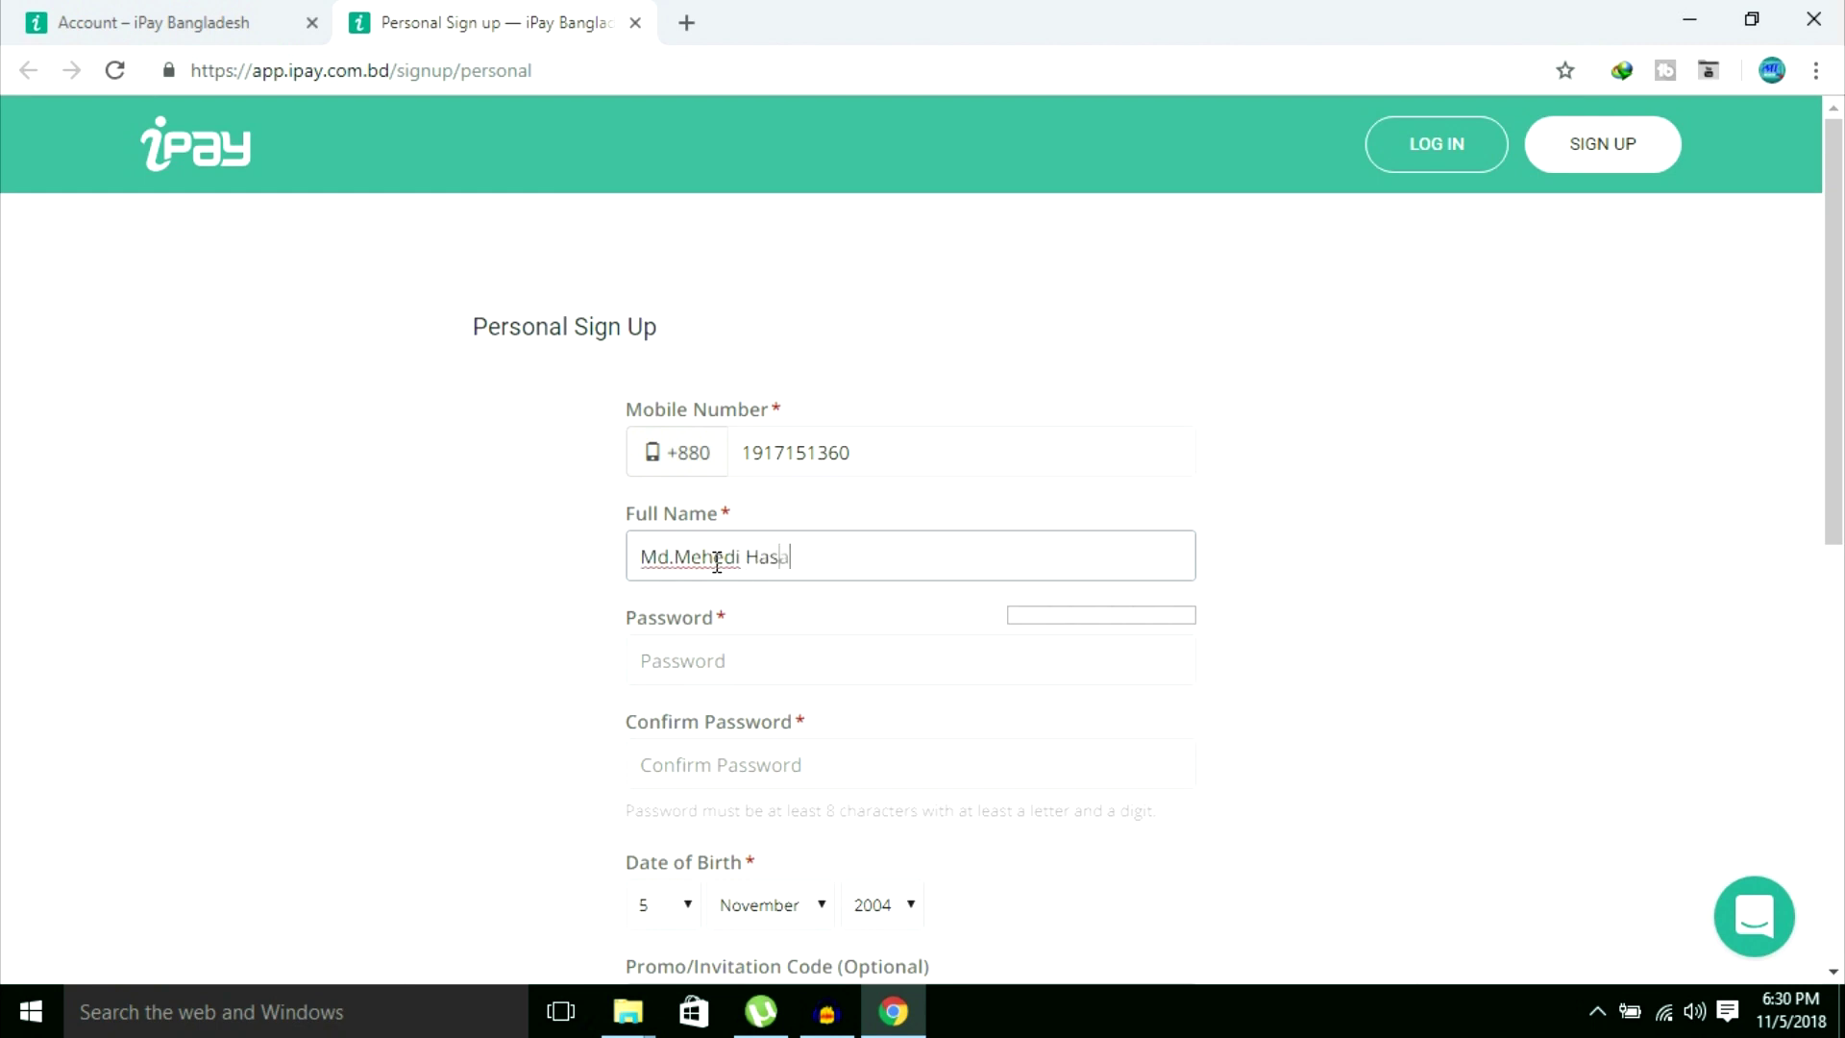
pyautogui.click(713, 662)
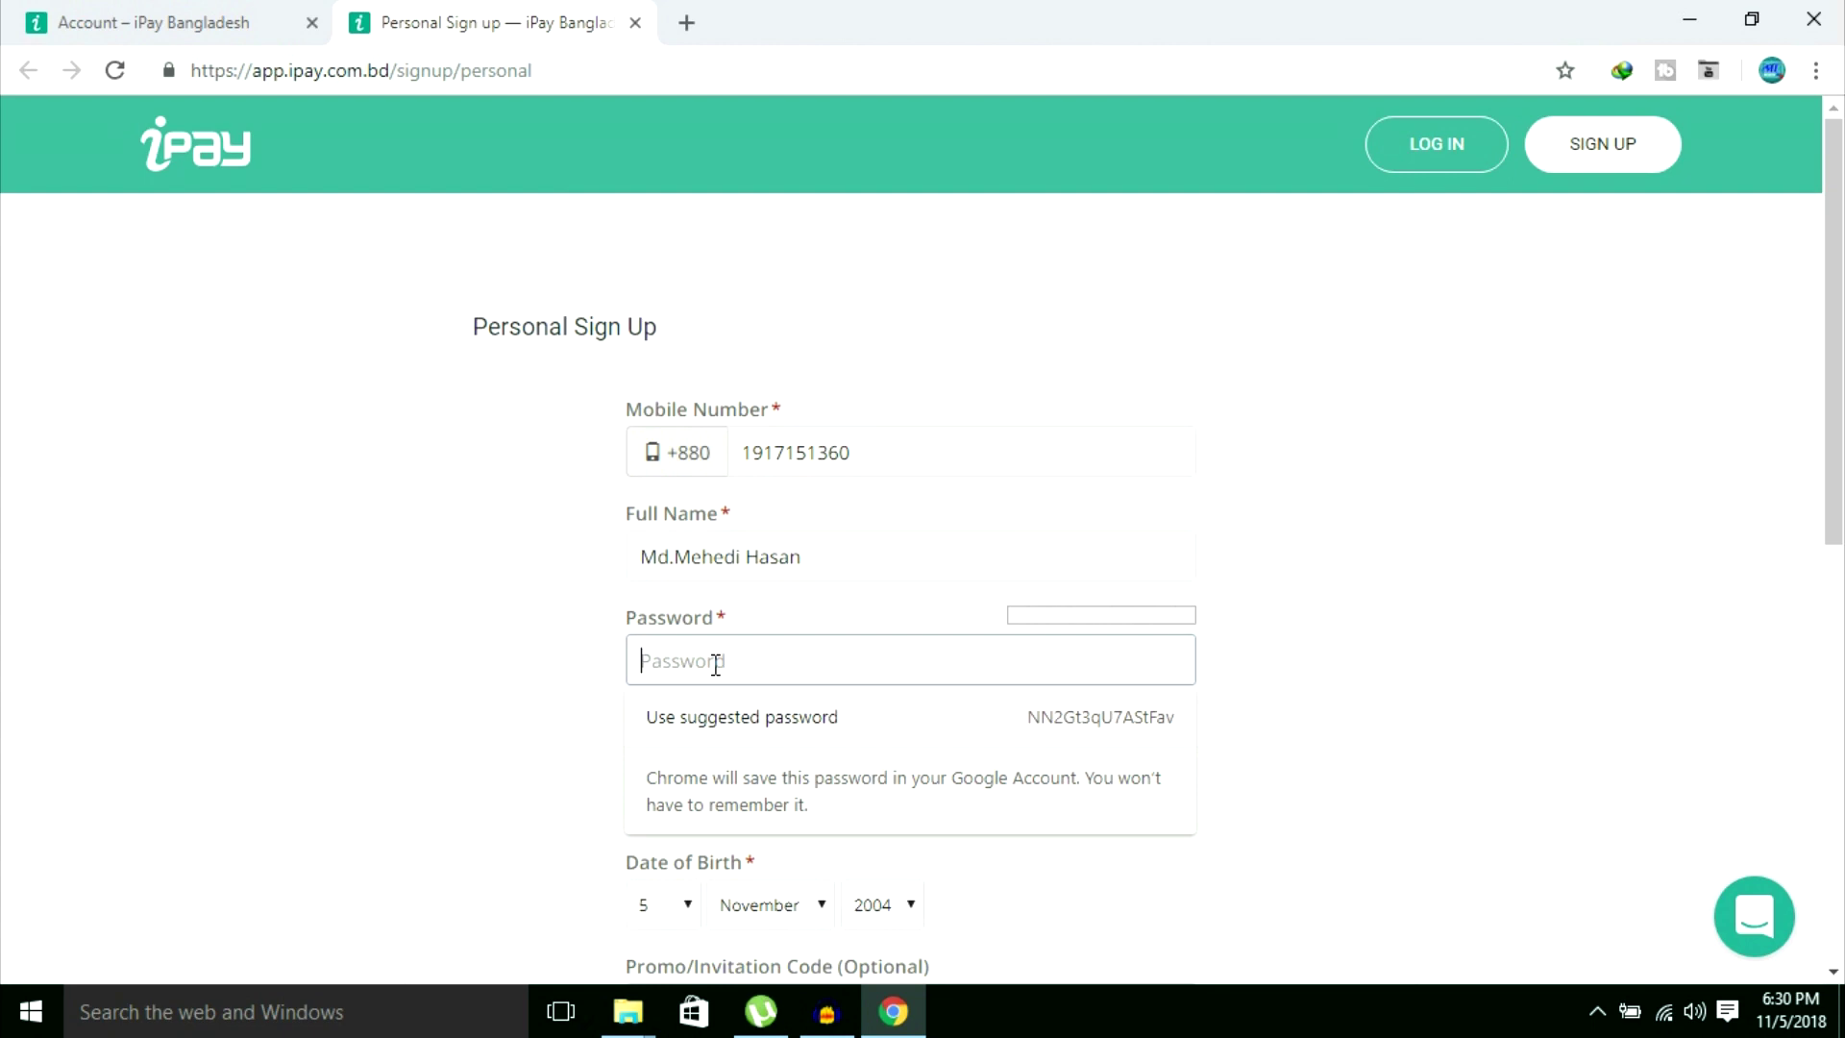
pyautogui.write('•••••••••••')
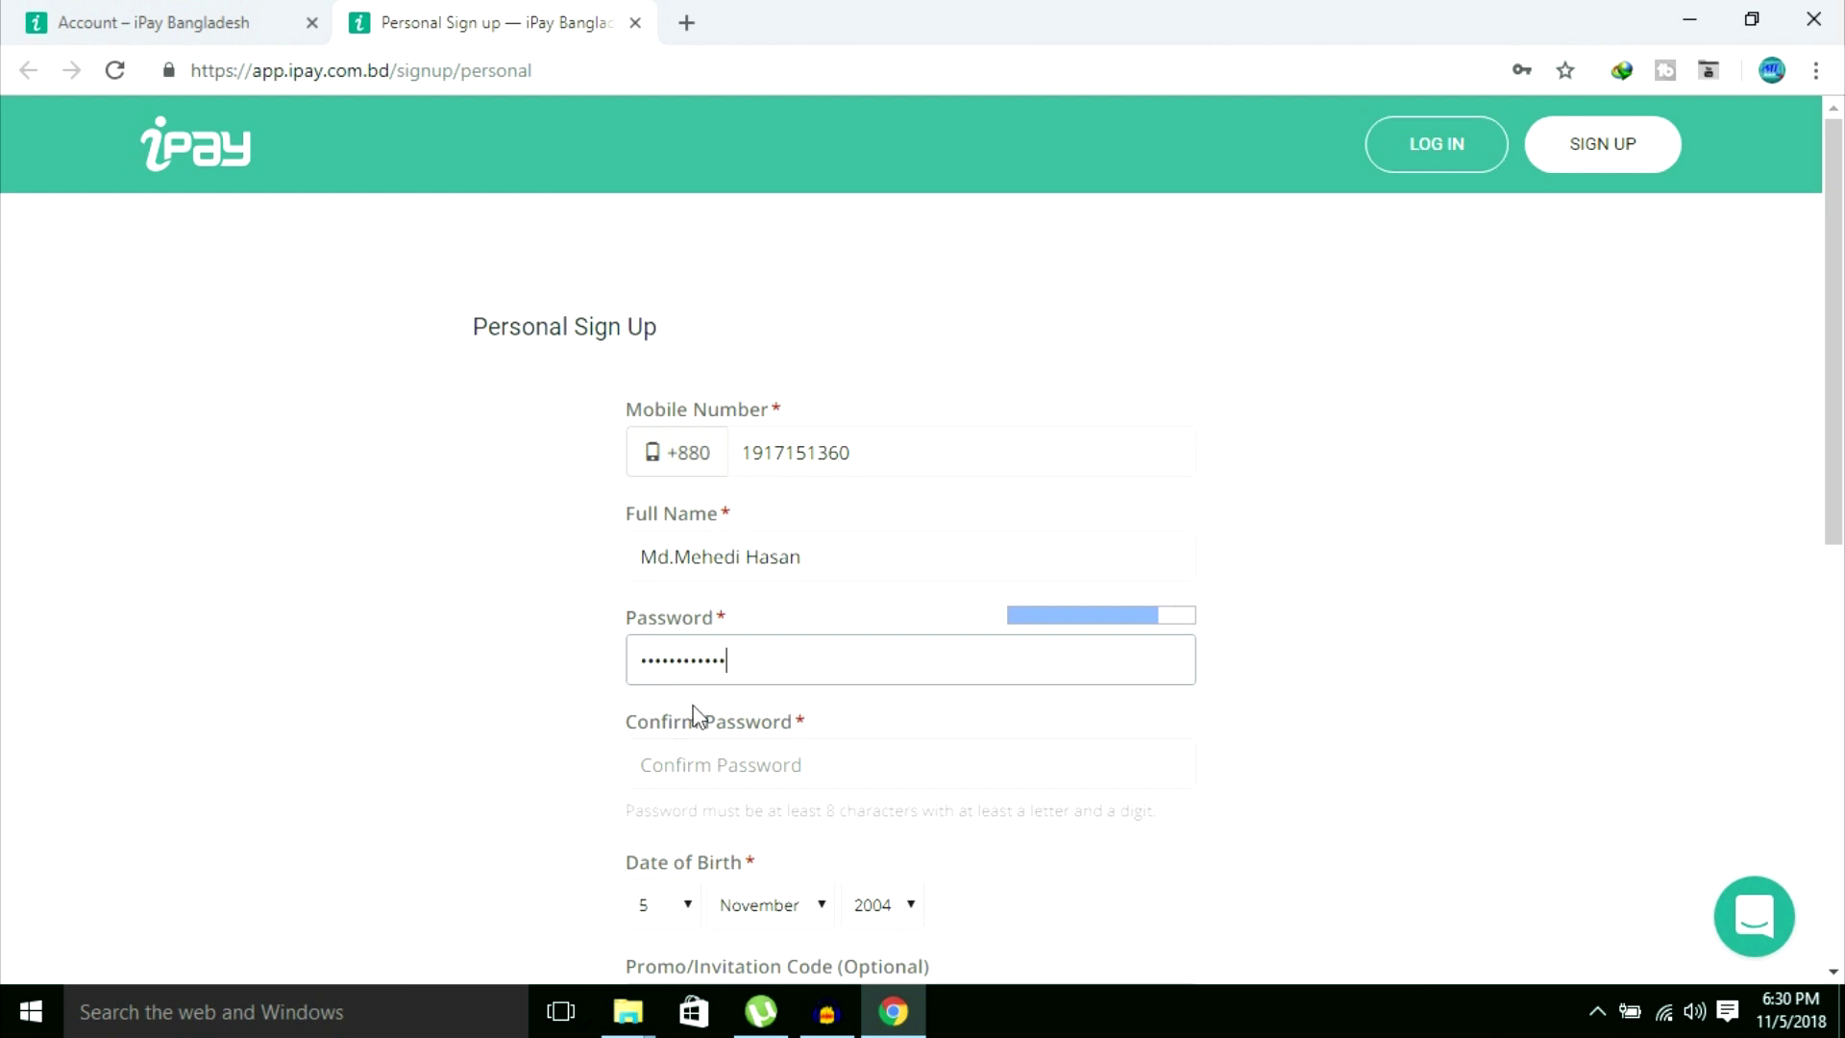
pyautogui.click(718, 771)
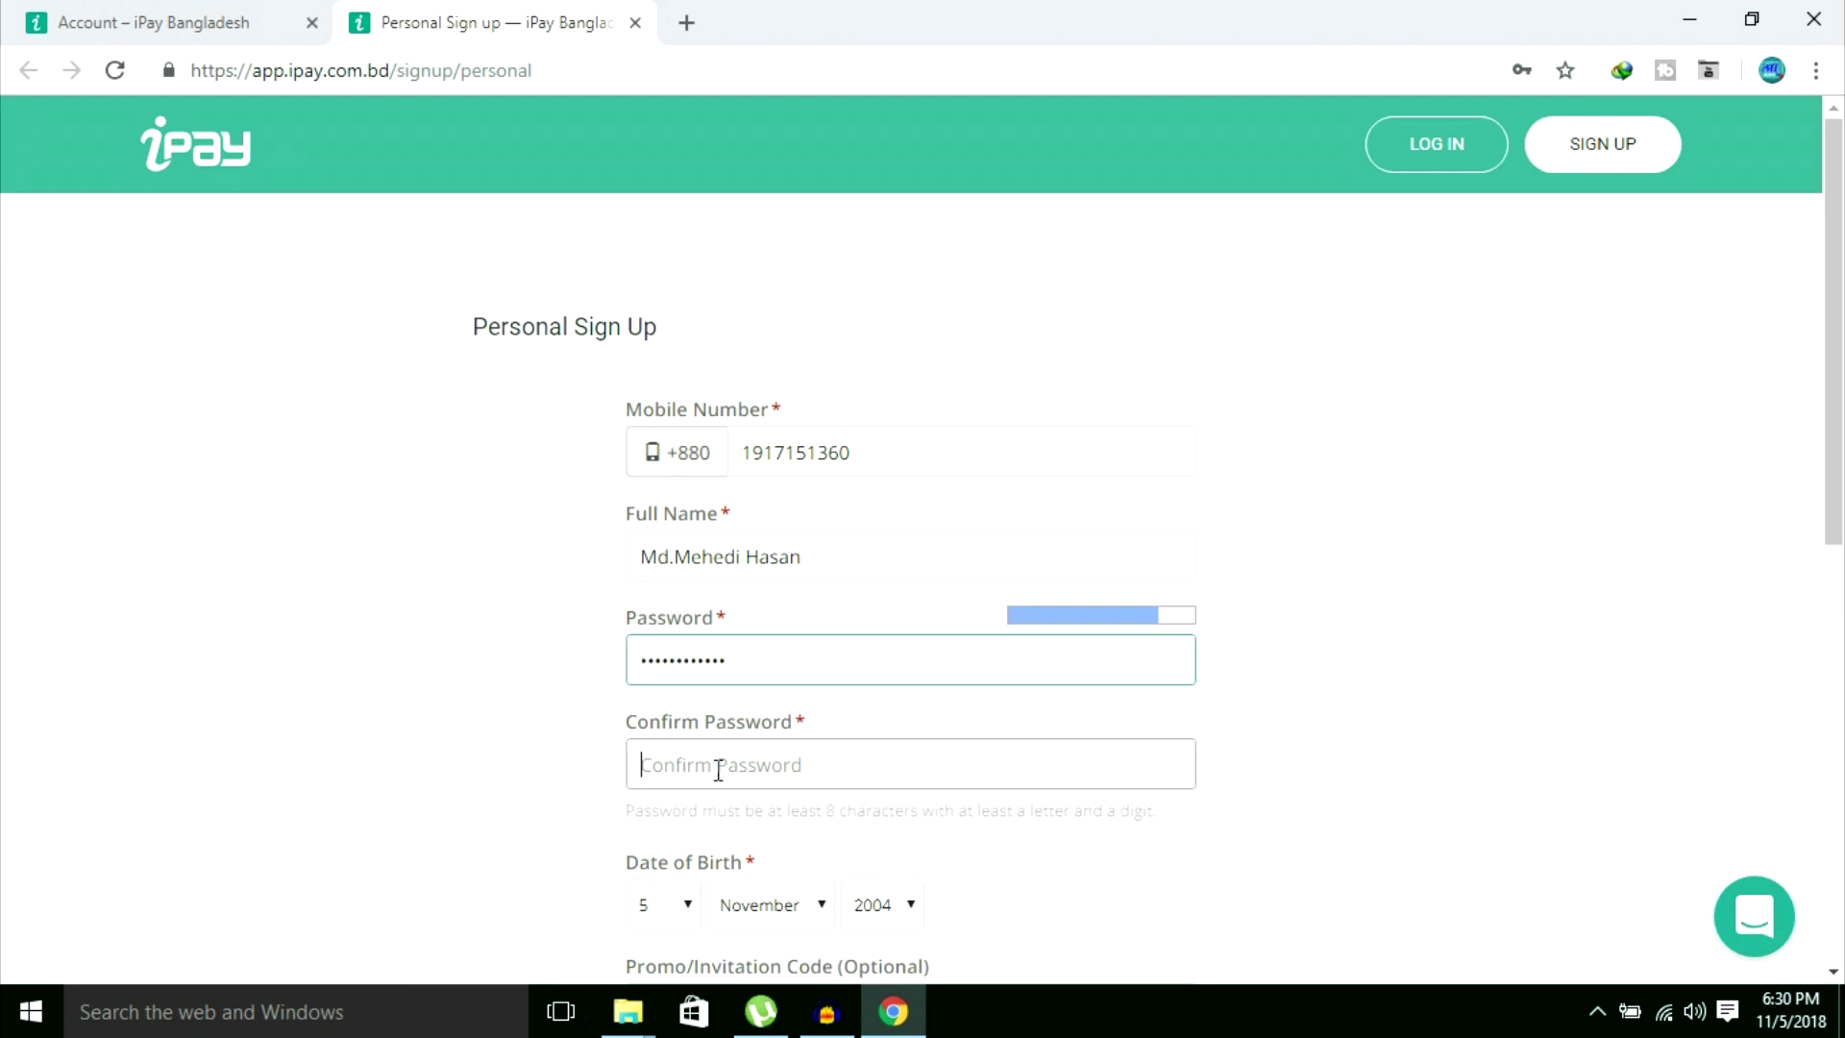
pyautogui.write('•')
pyautogui.scroll(-3, 727, 663)
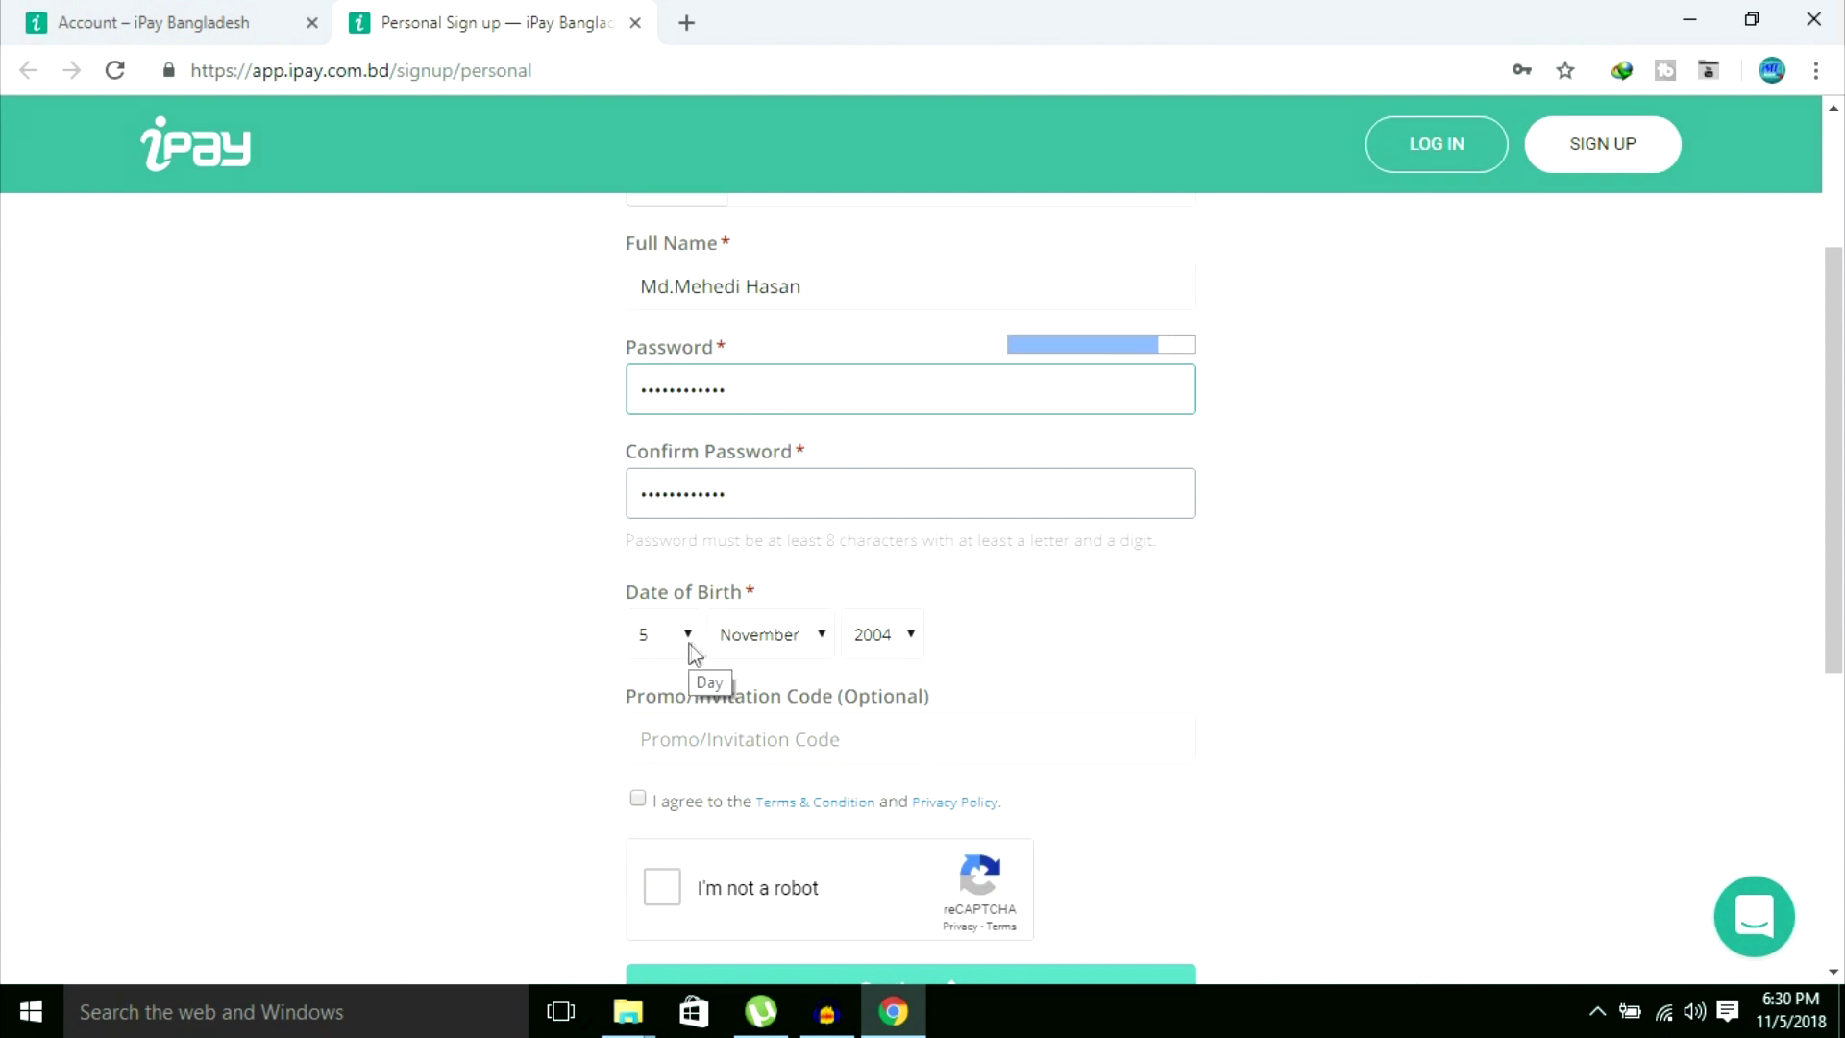
# - Set the date of birth to 1 January 1994
pyautogui.click(692, 640)
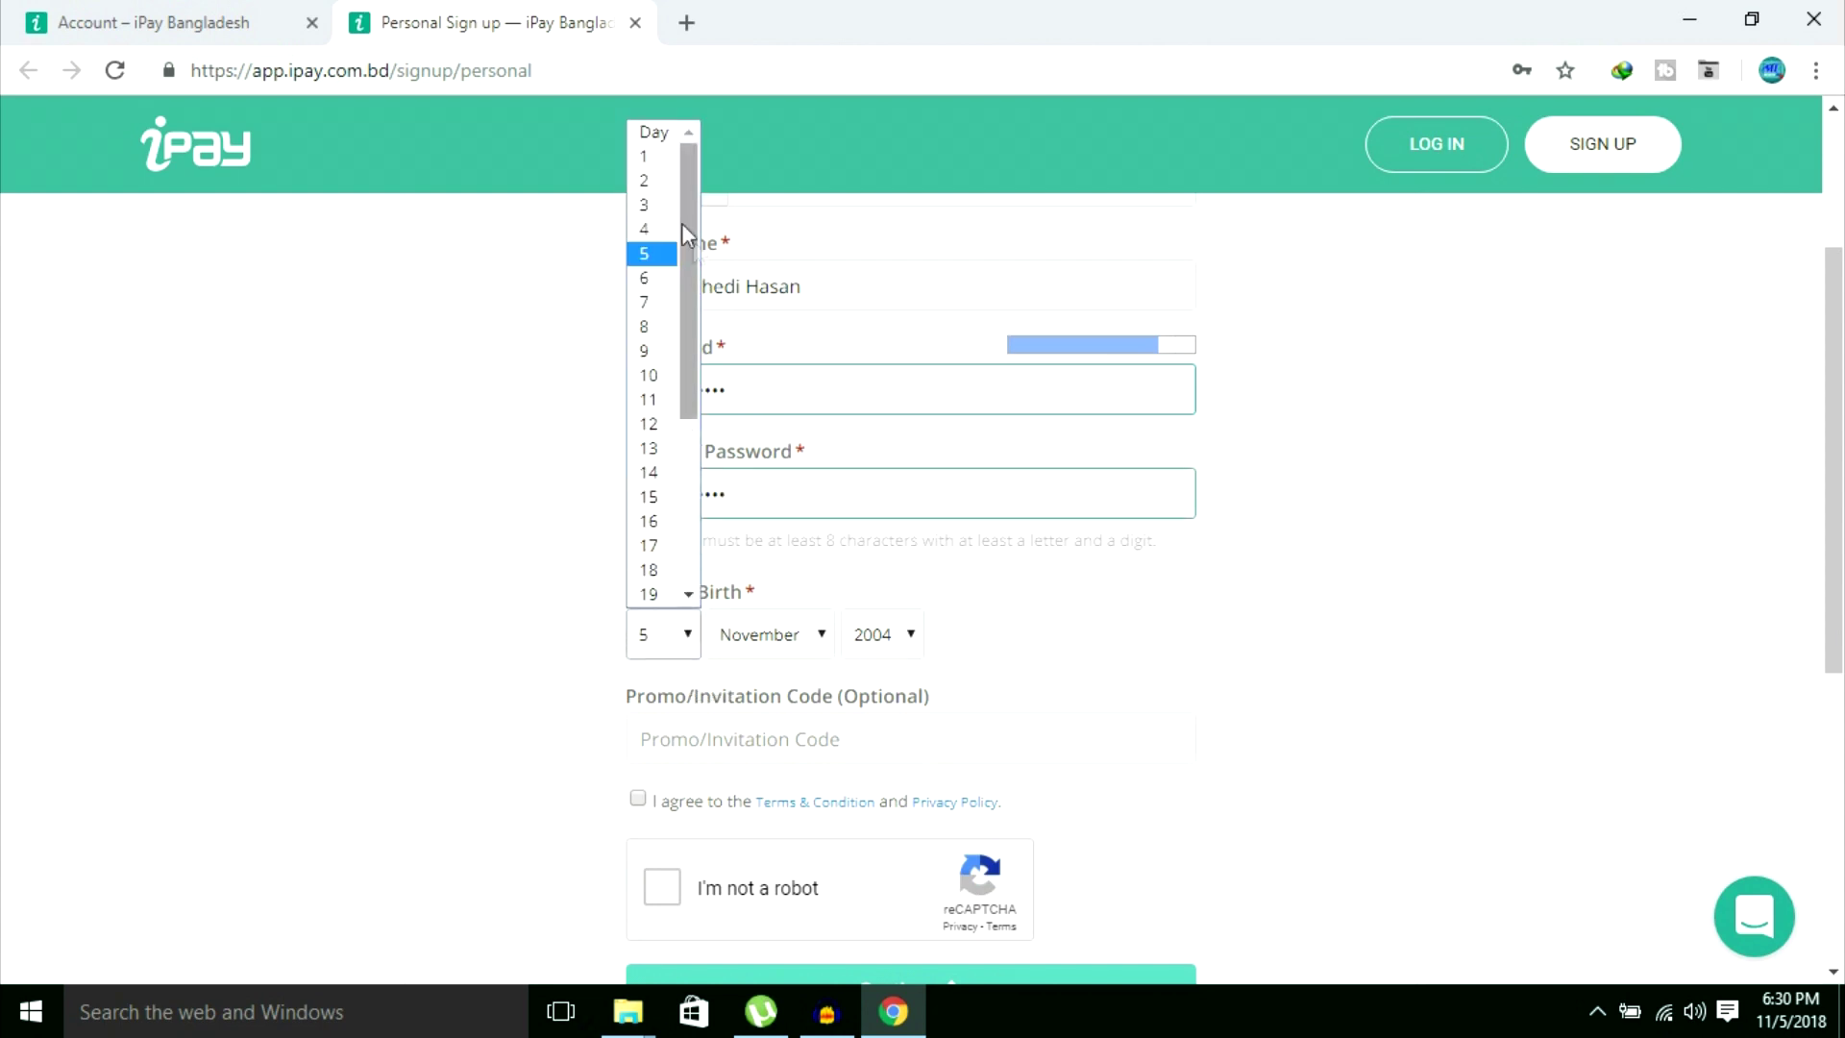
pyautogui.click(655, 153)
pyautogui.click(810, 636)
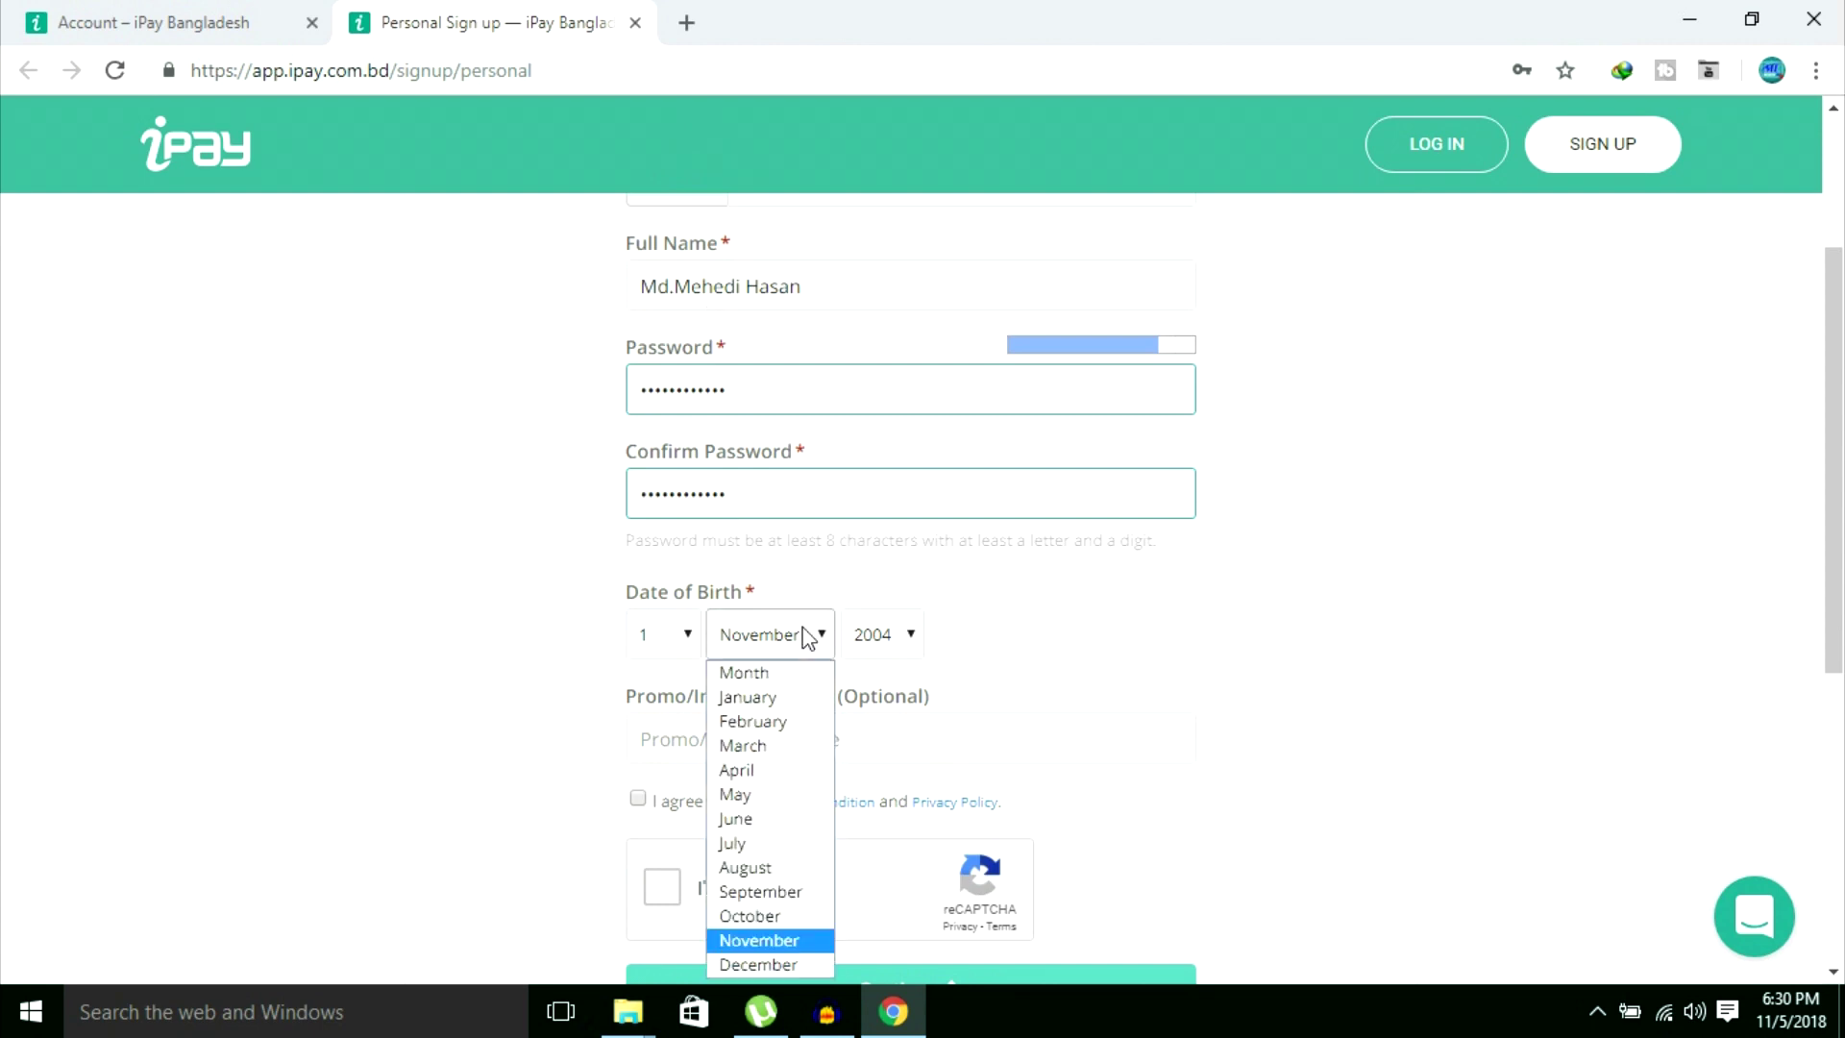
pyautogui.click(764, 696)
pyautogui.click(909, 638)
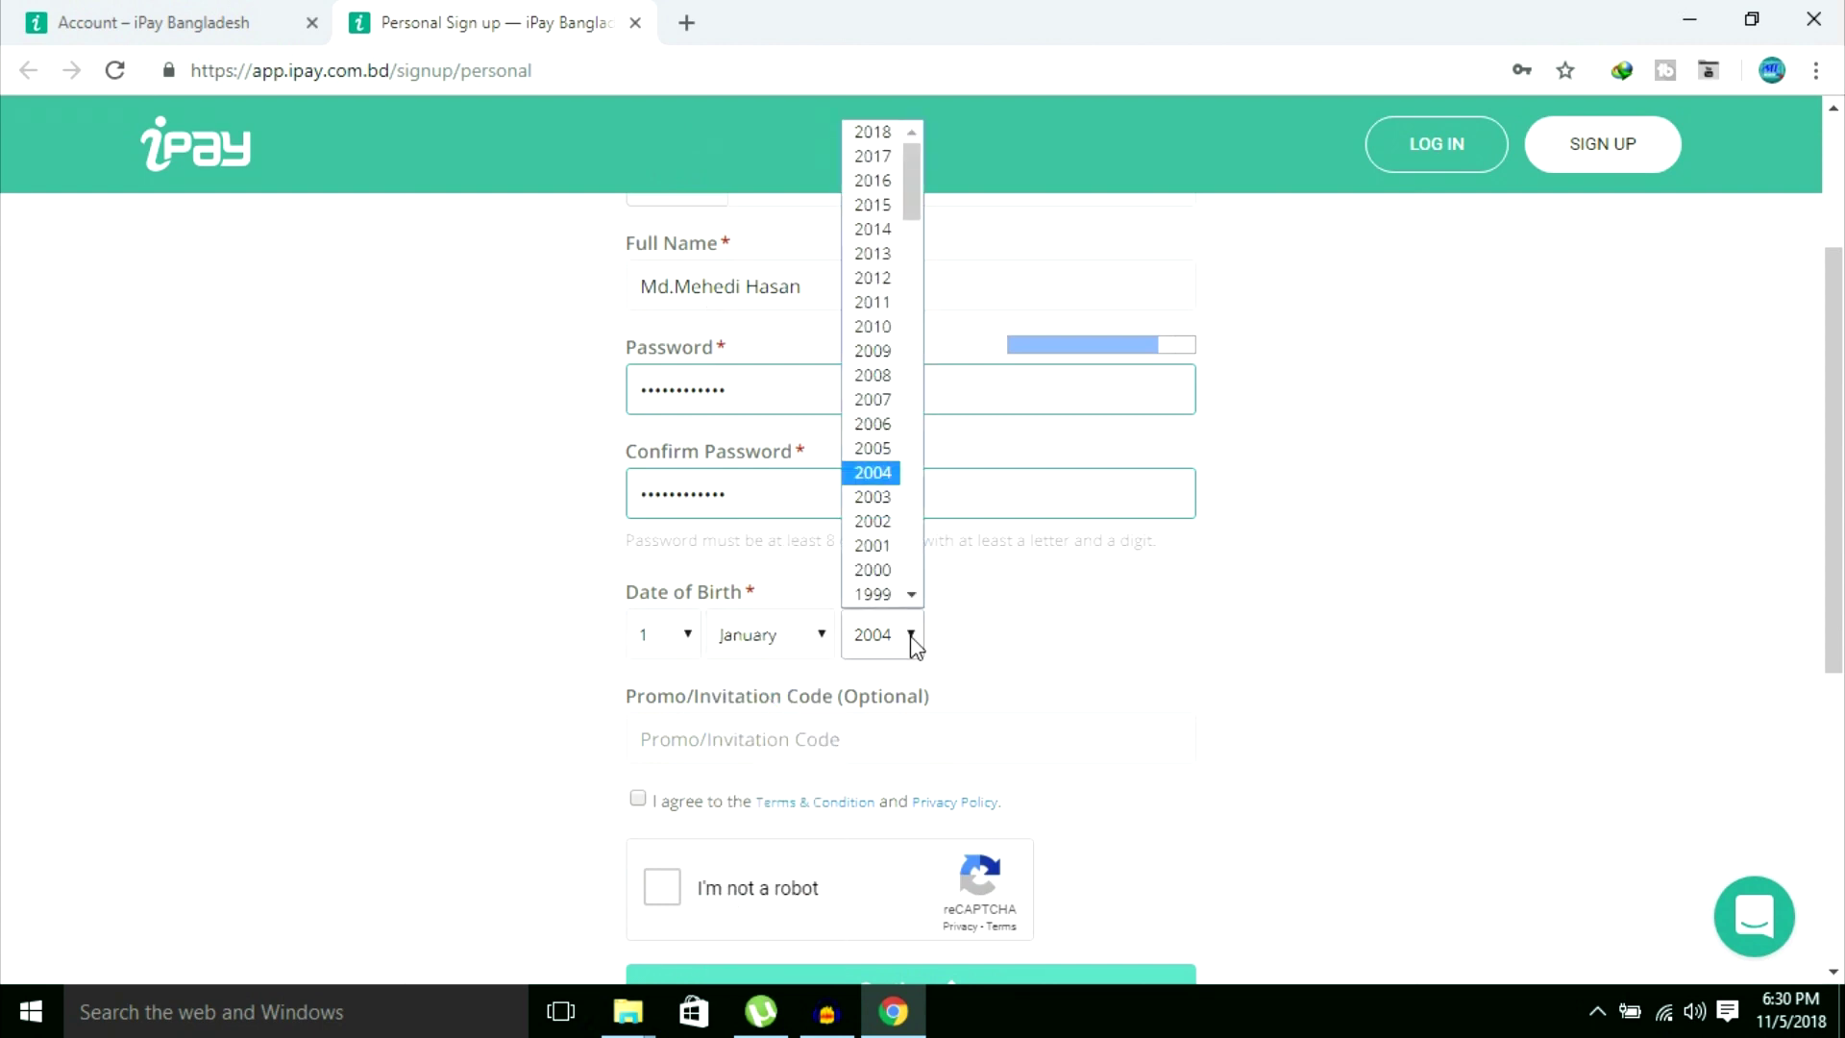
pyautogui.scroll(-5, 893, 461)
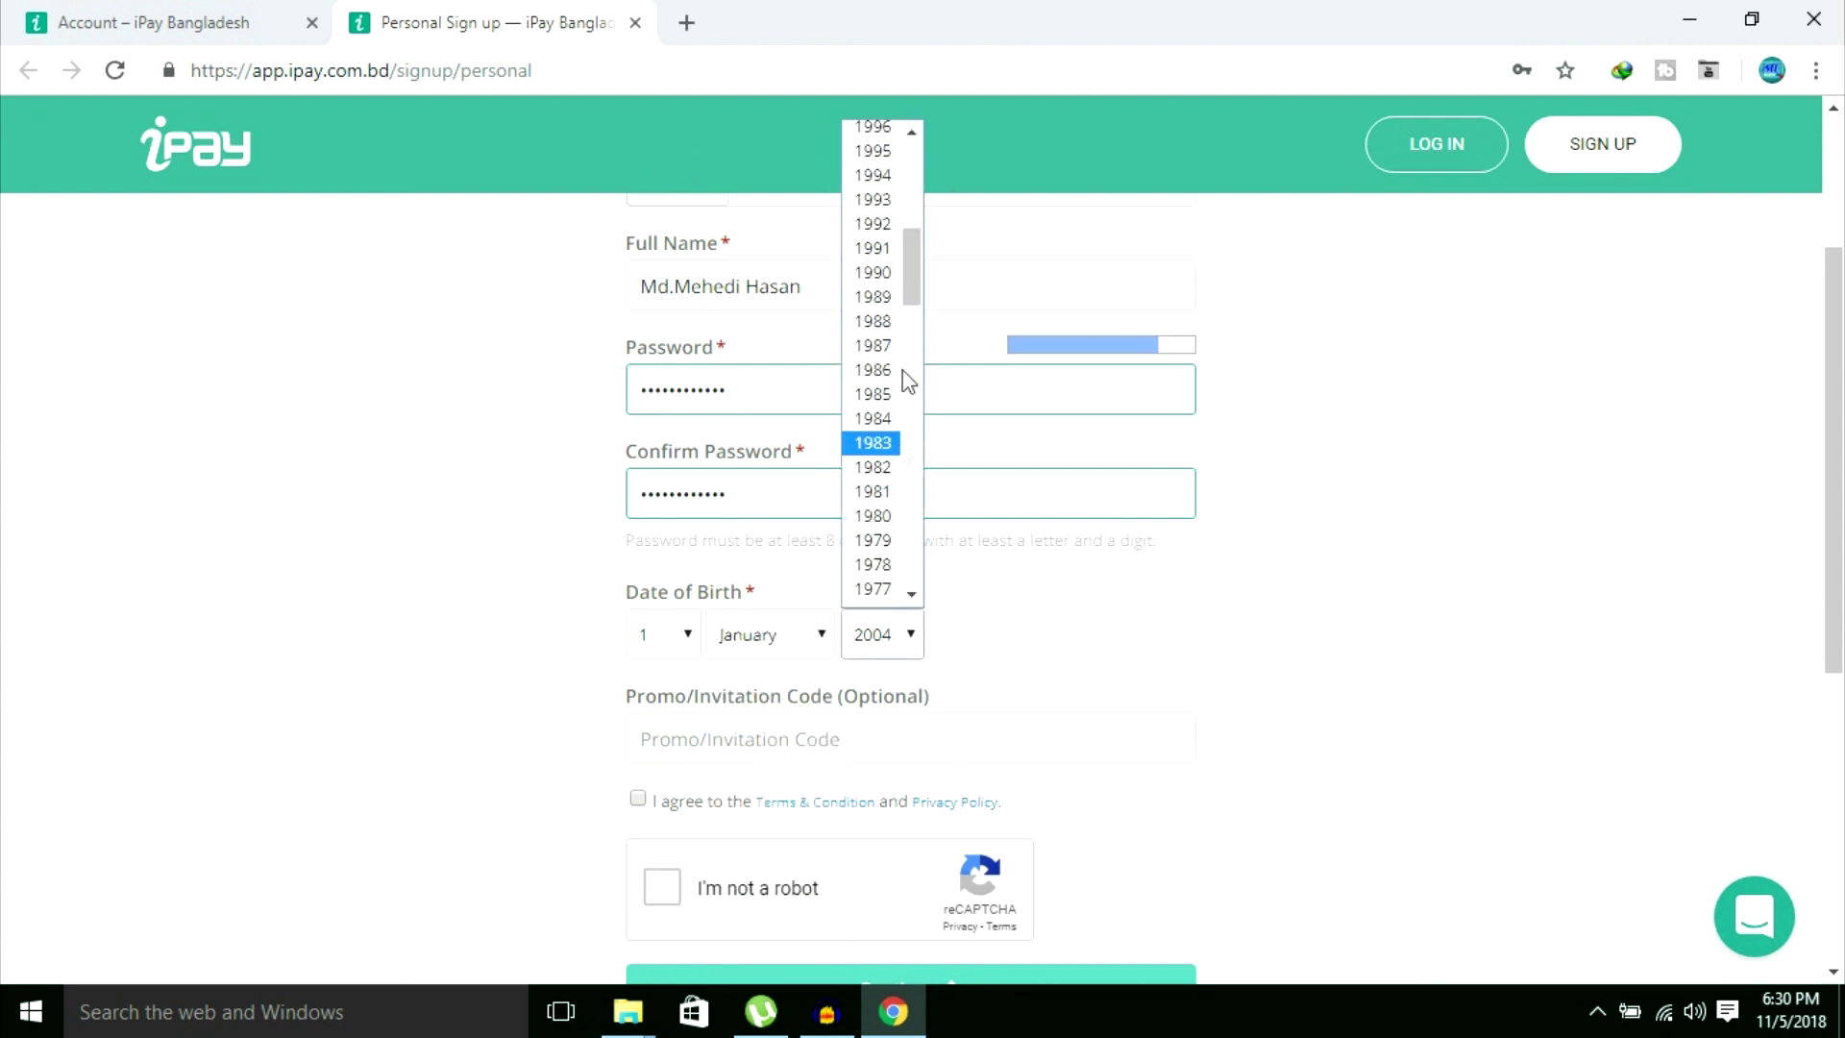
pyautogui.click(872, 175)
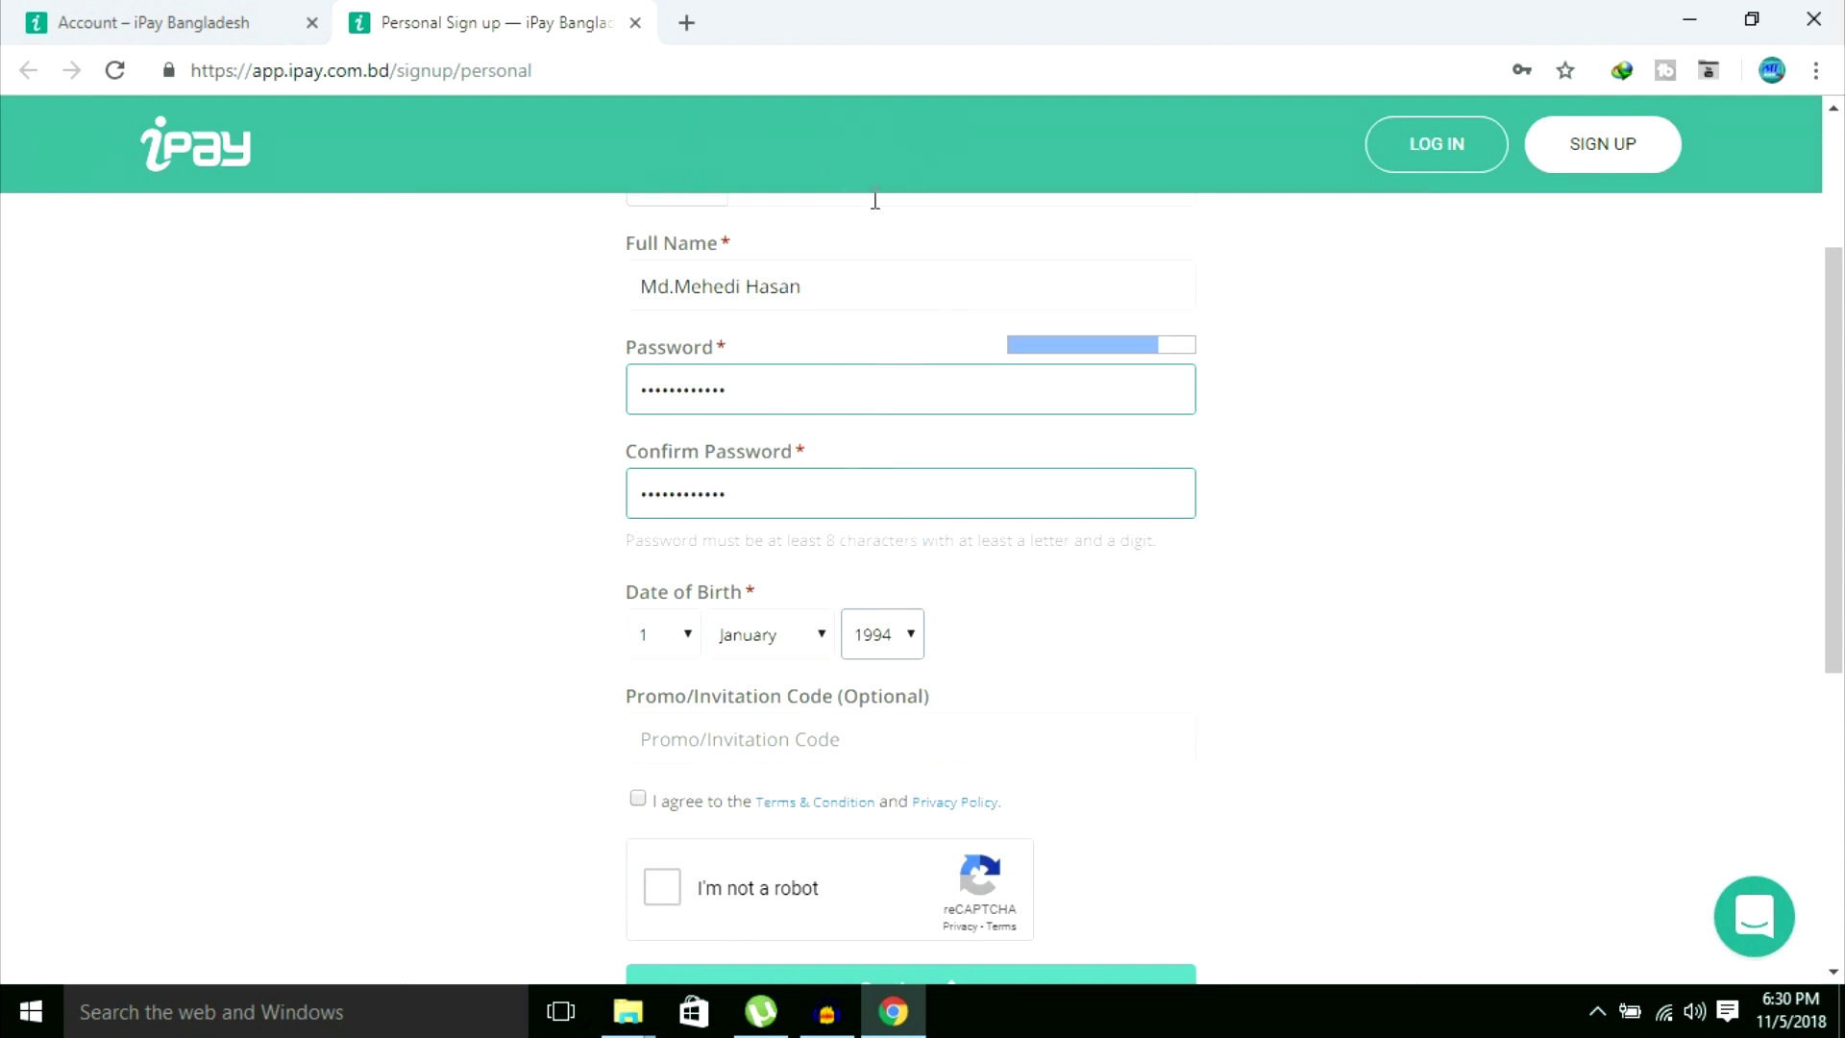
# - Select the Promo/Invitation Code field, then minimize Chrome to the desktop
pyautogui.scroll(-1, 708, 531)
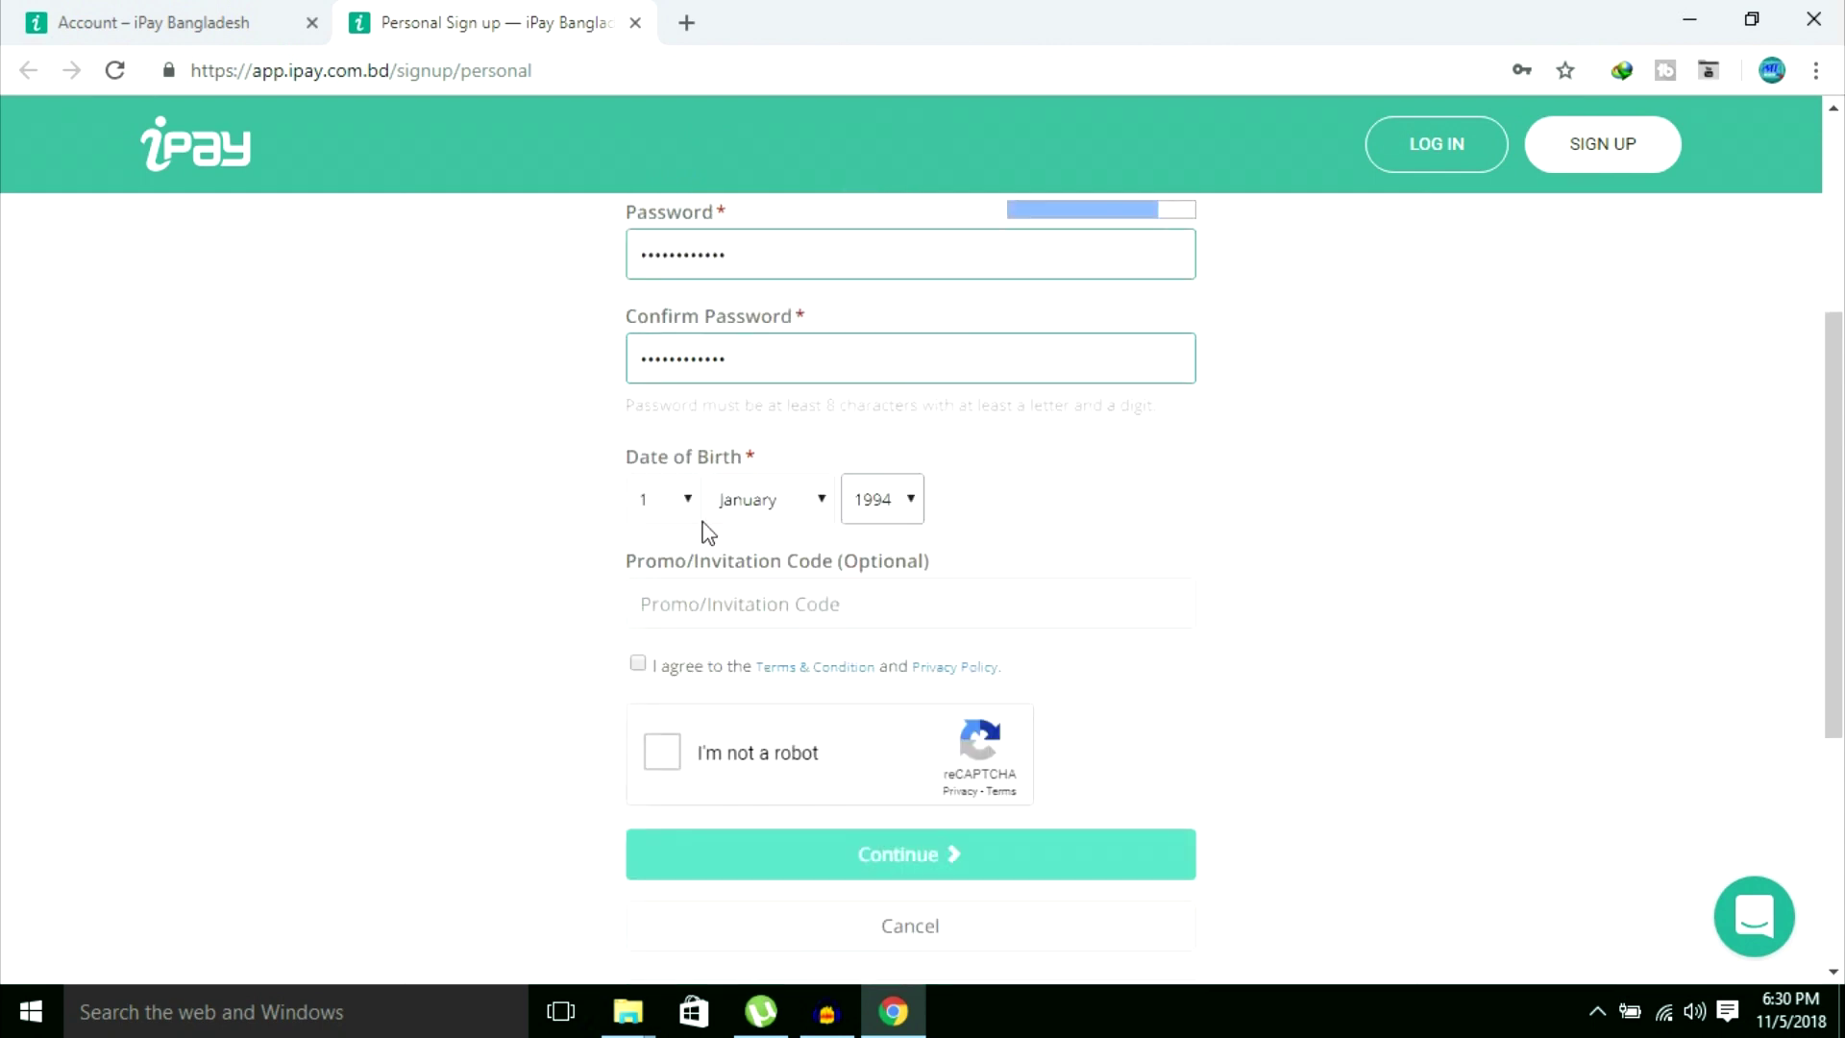
pyautogui.click(707, 612)
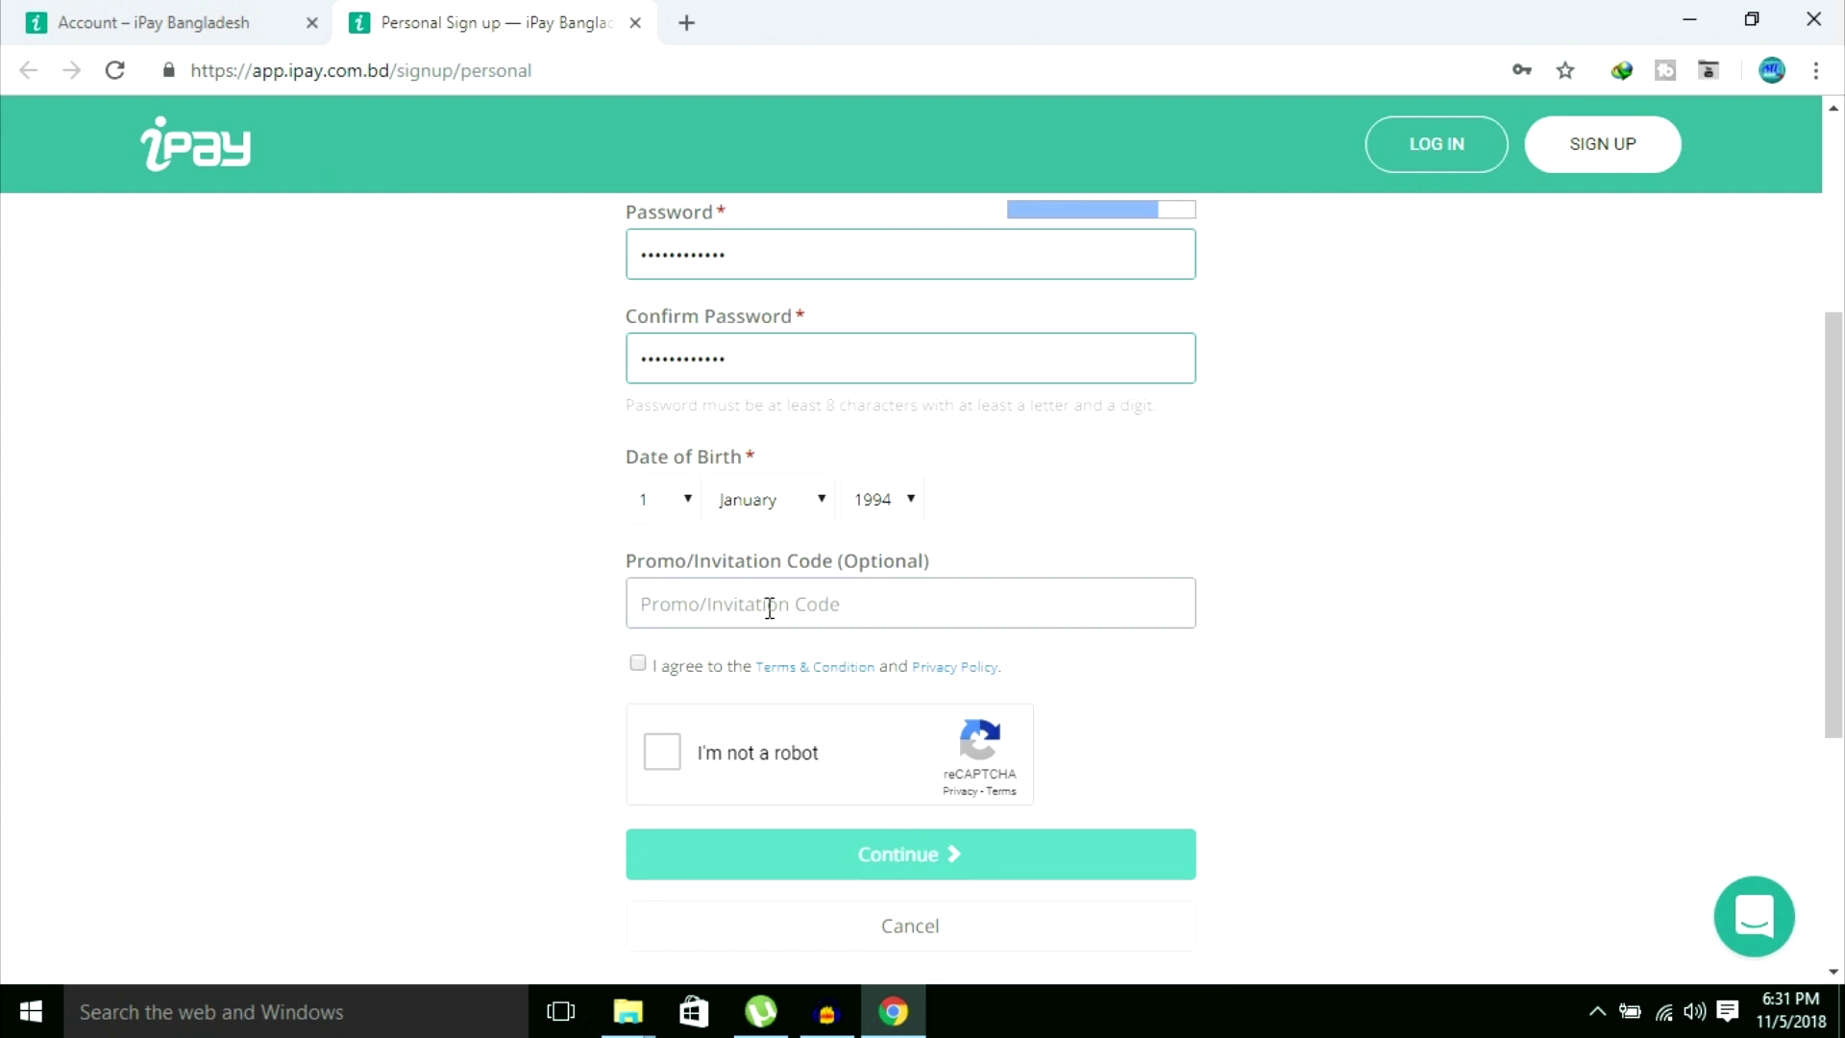
pyautogui.click(1683, 17)
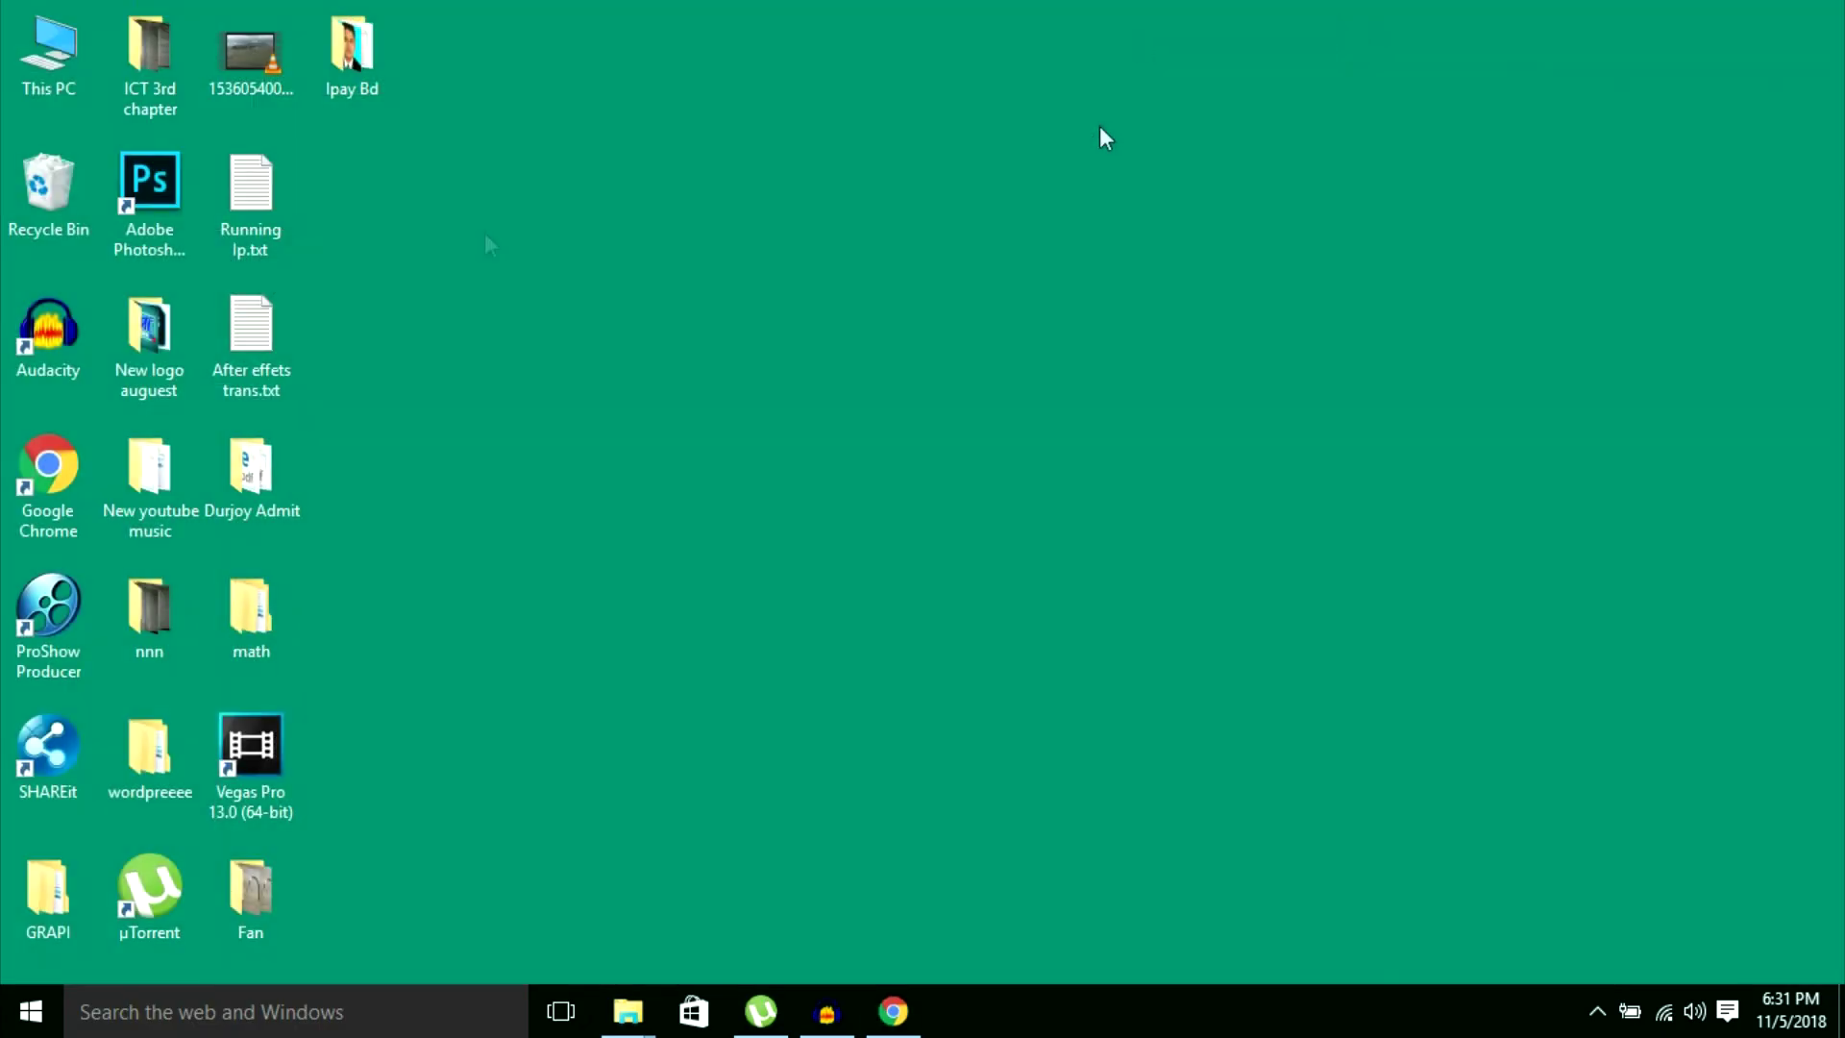
pyautogui.doubleClick(361, 56)
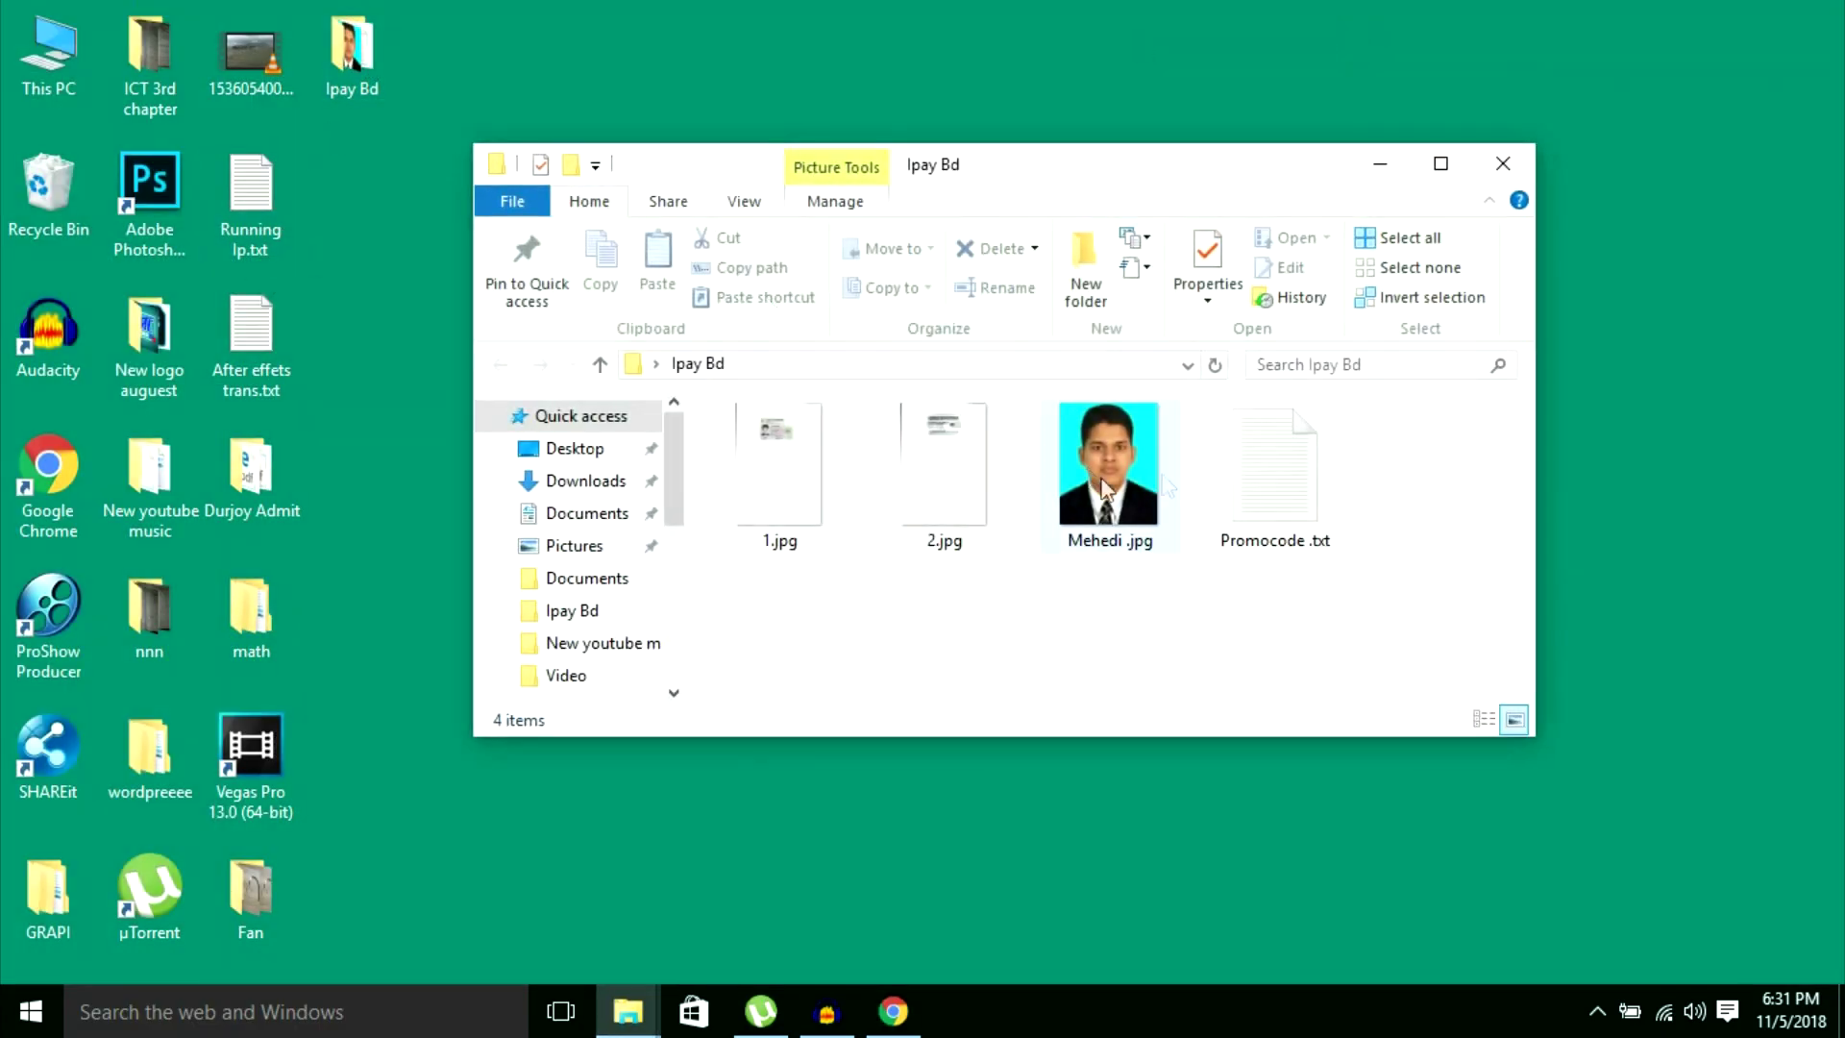
pyautogui.doubleClick(1284, 483)
pyautogui.moveTo(906, 344); pyautogui.dragTo(778, 342)
pyautogui.rightClick(851, 348)
pyautogui.click(912, 431)
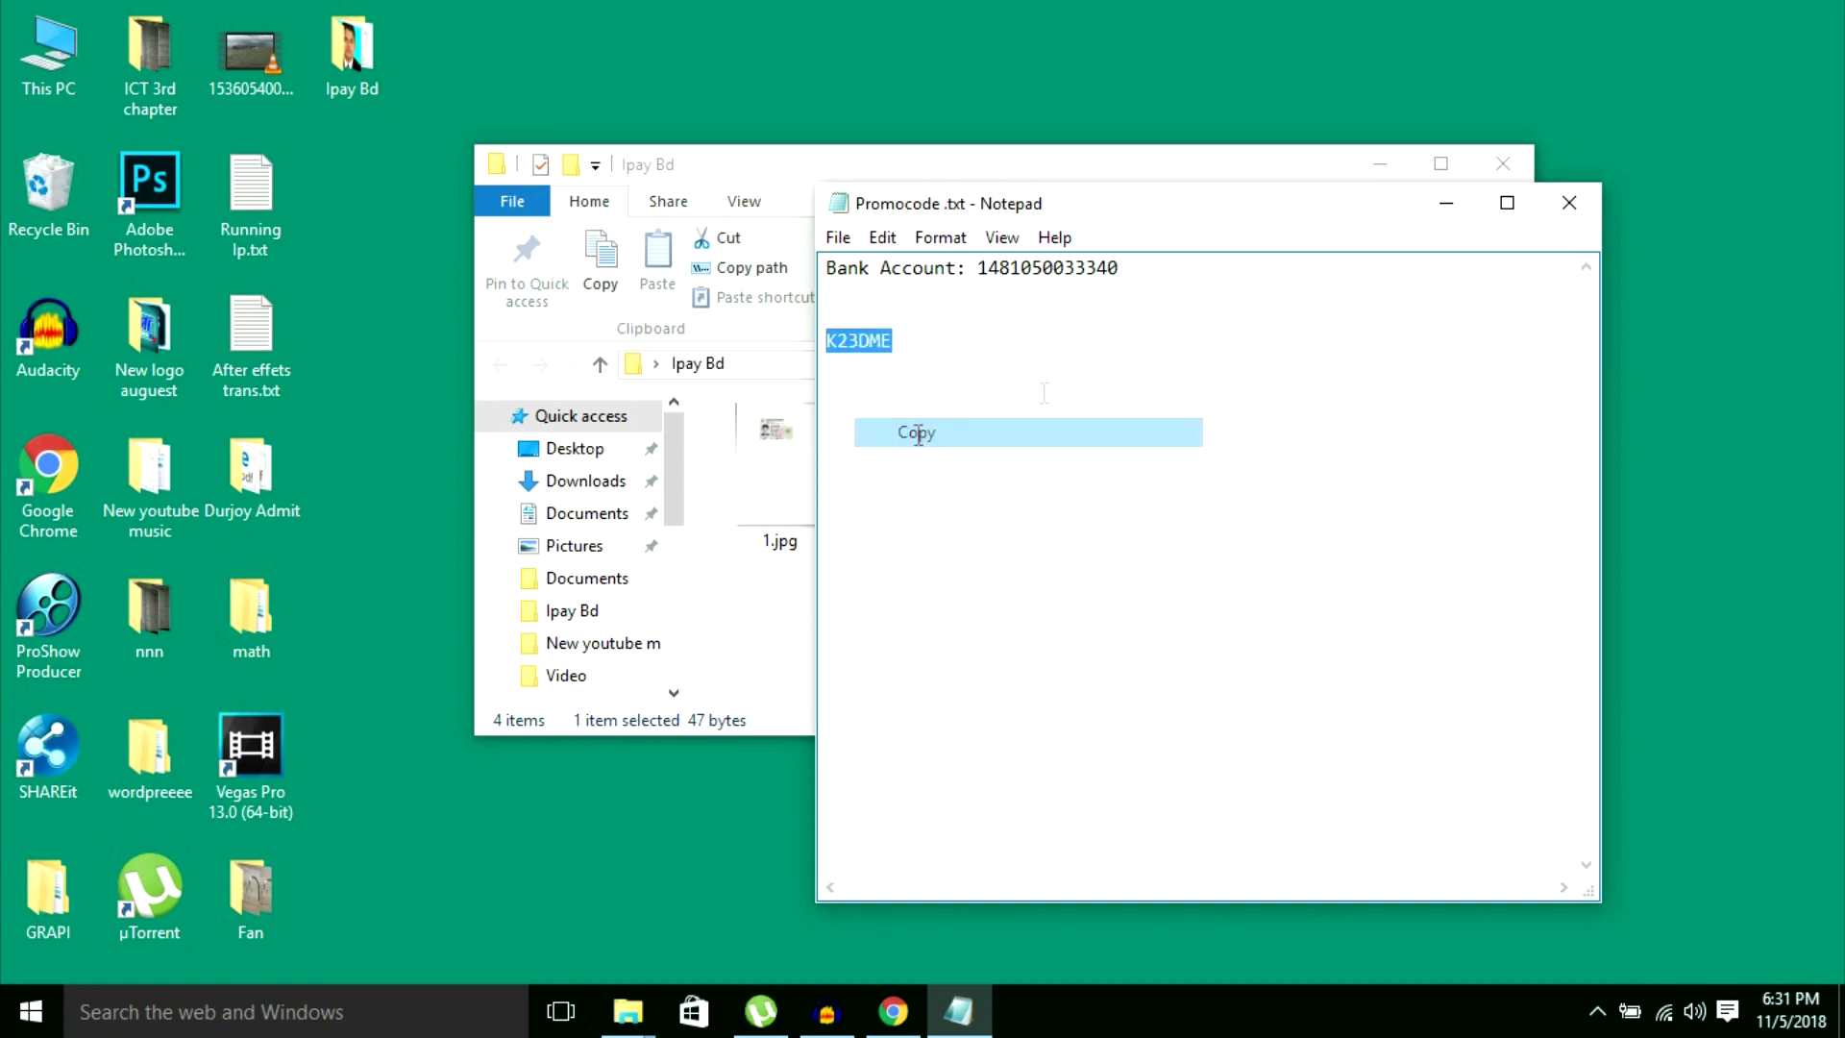
pyautogui.click(1446, 203)
pyautogui.click(892, 1010)
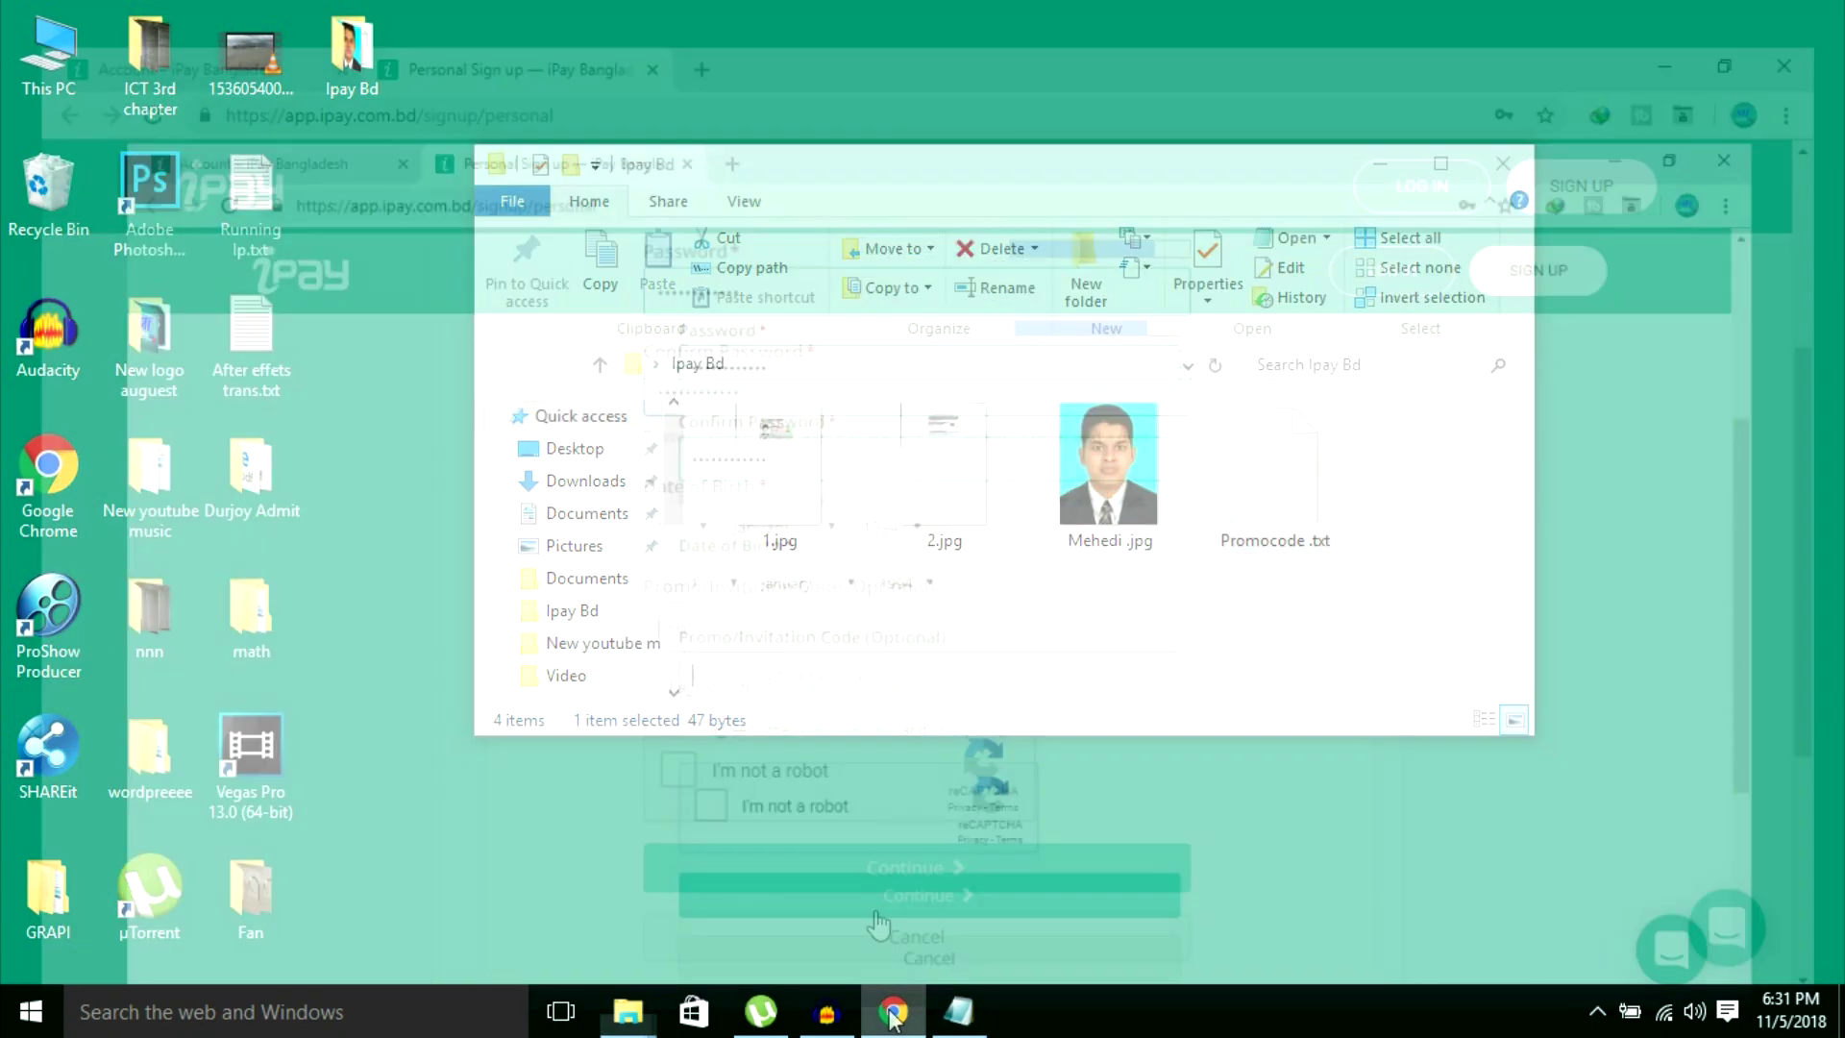
pyautogui.rightClick(681, 618)
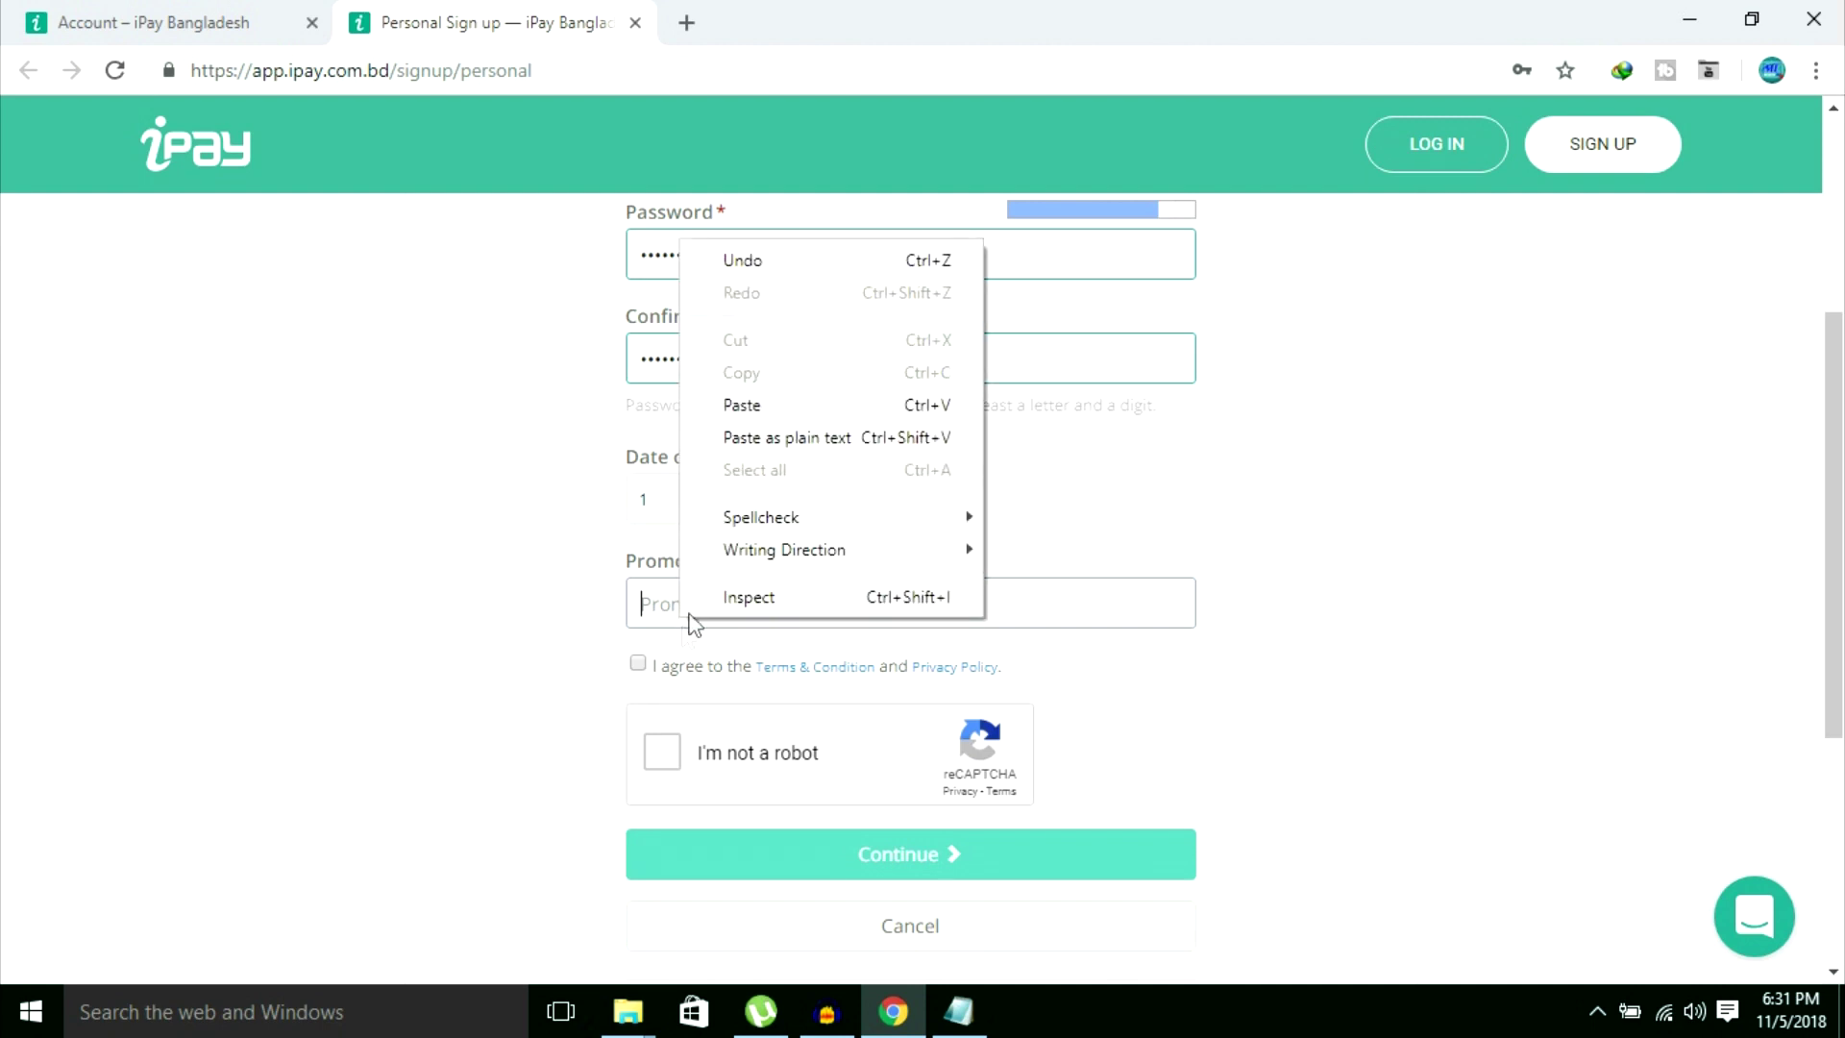
pyautogui.click(751, 406)
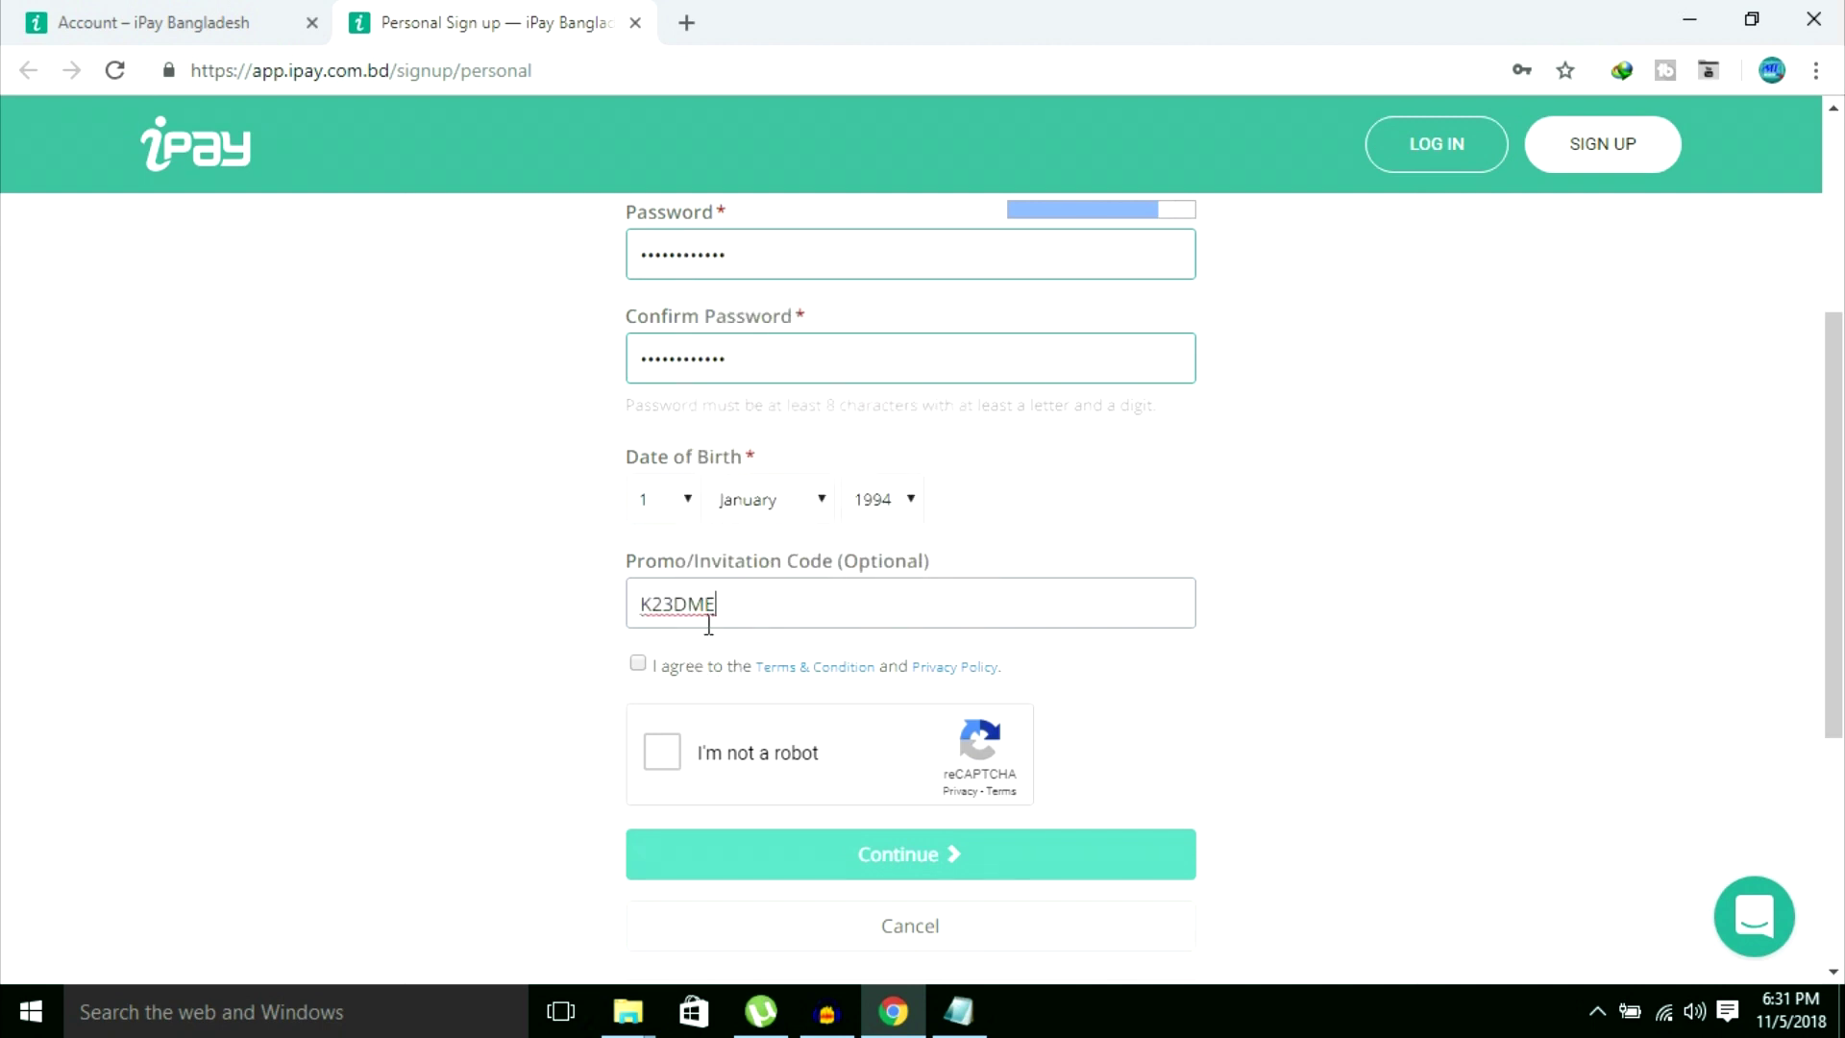
pyautogui.moveTo(744, 611); pyautogui.dragTo(627, 616)
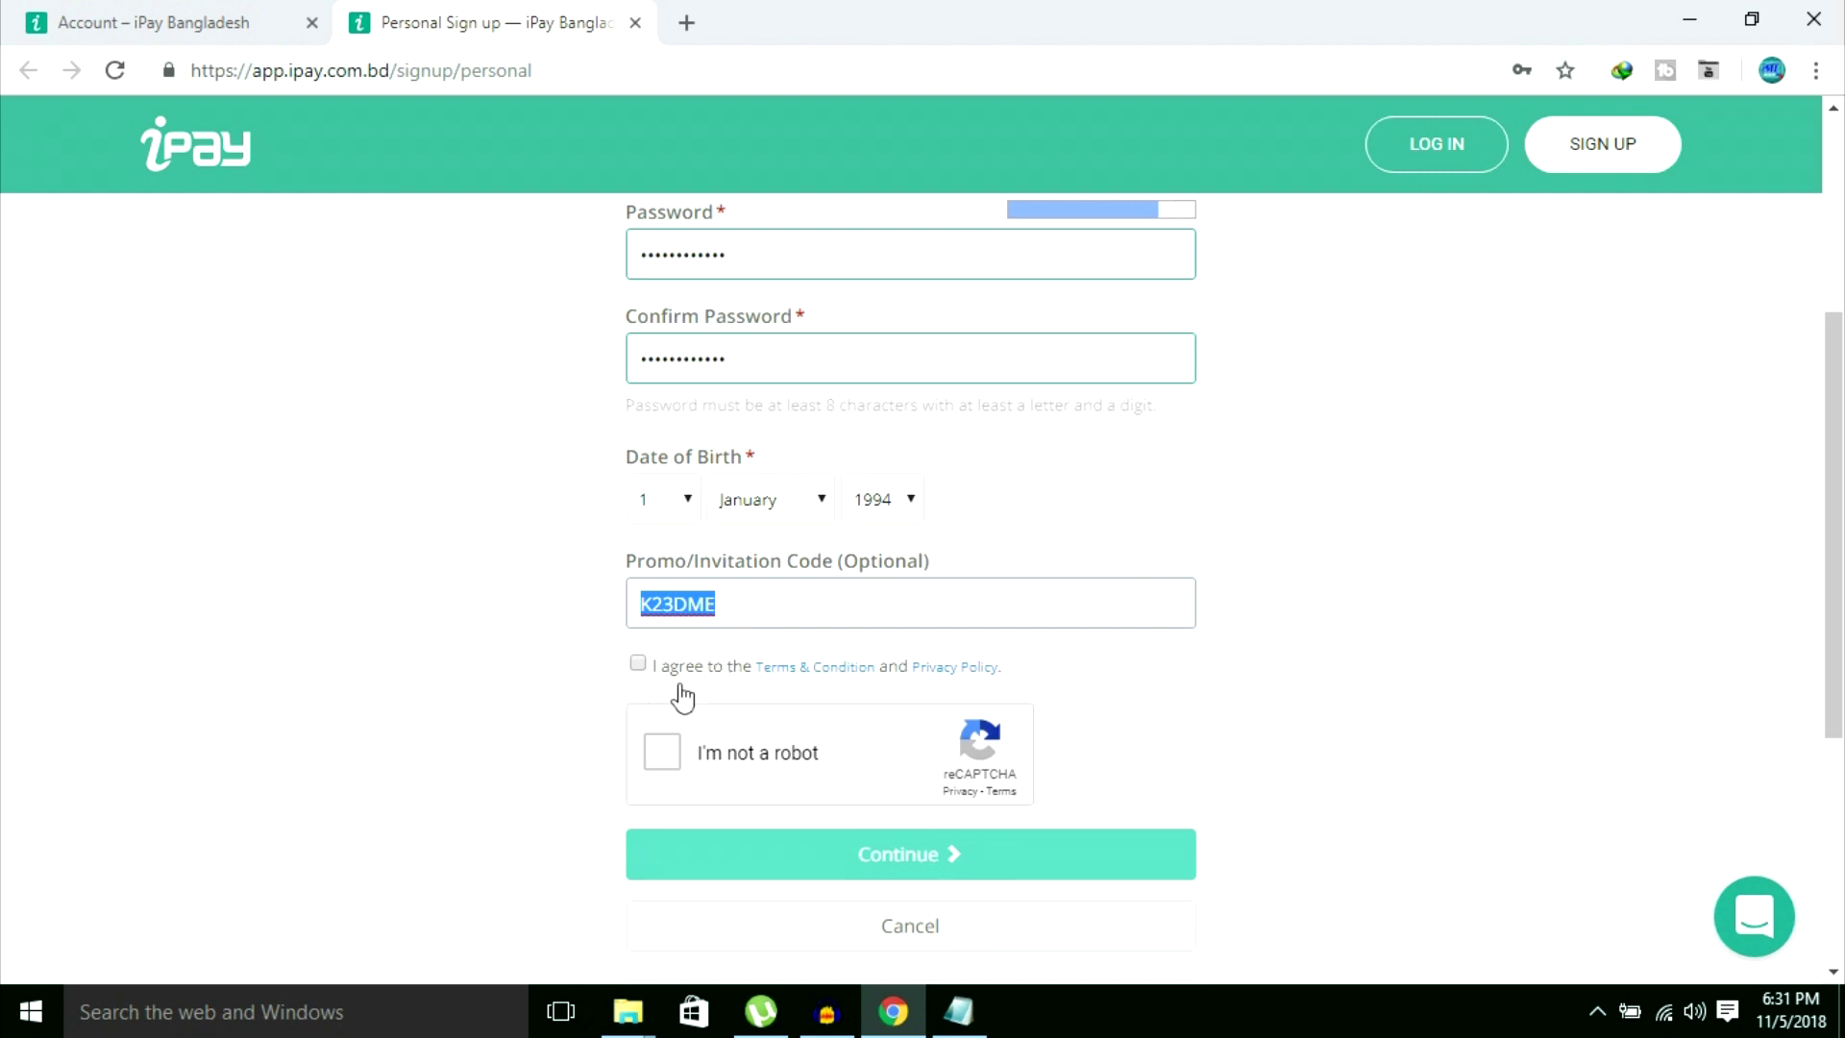
# - Accept the terms and privacy policy and complete the I'm not a robot check
pyautogui.click(641, 665)
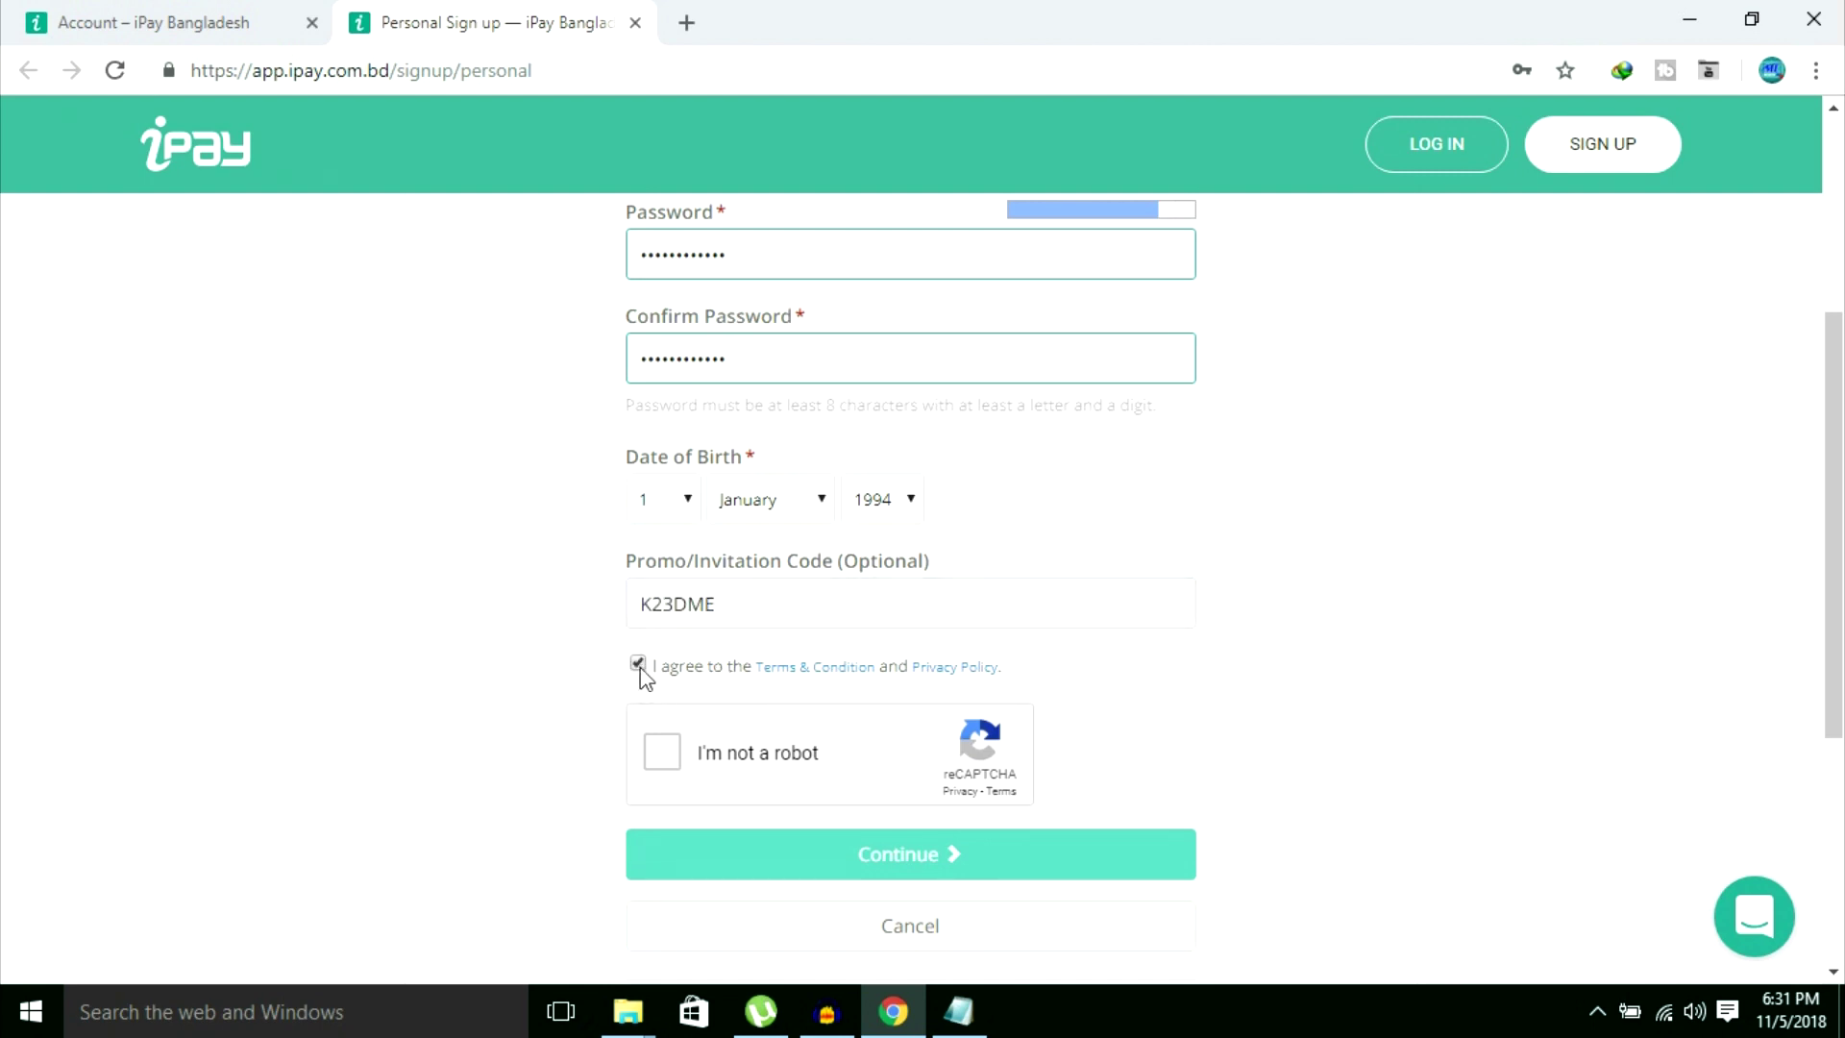
pyautogui.scroll(-2, 742, 686)
pyautogui.click(659, 631)
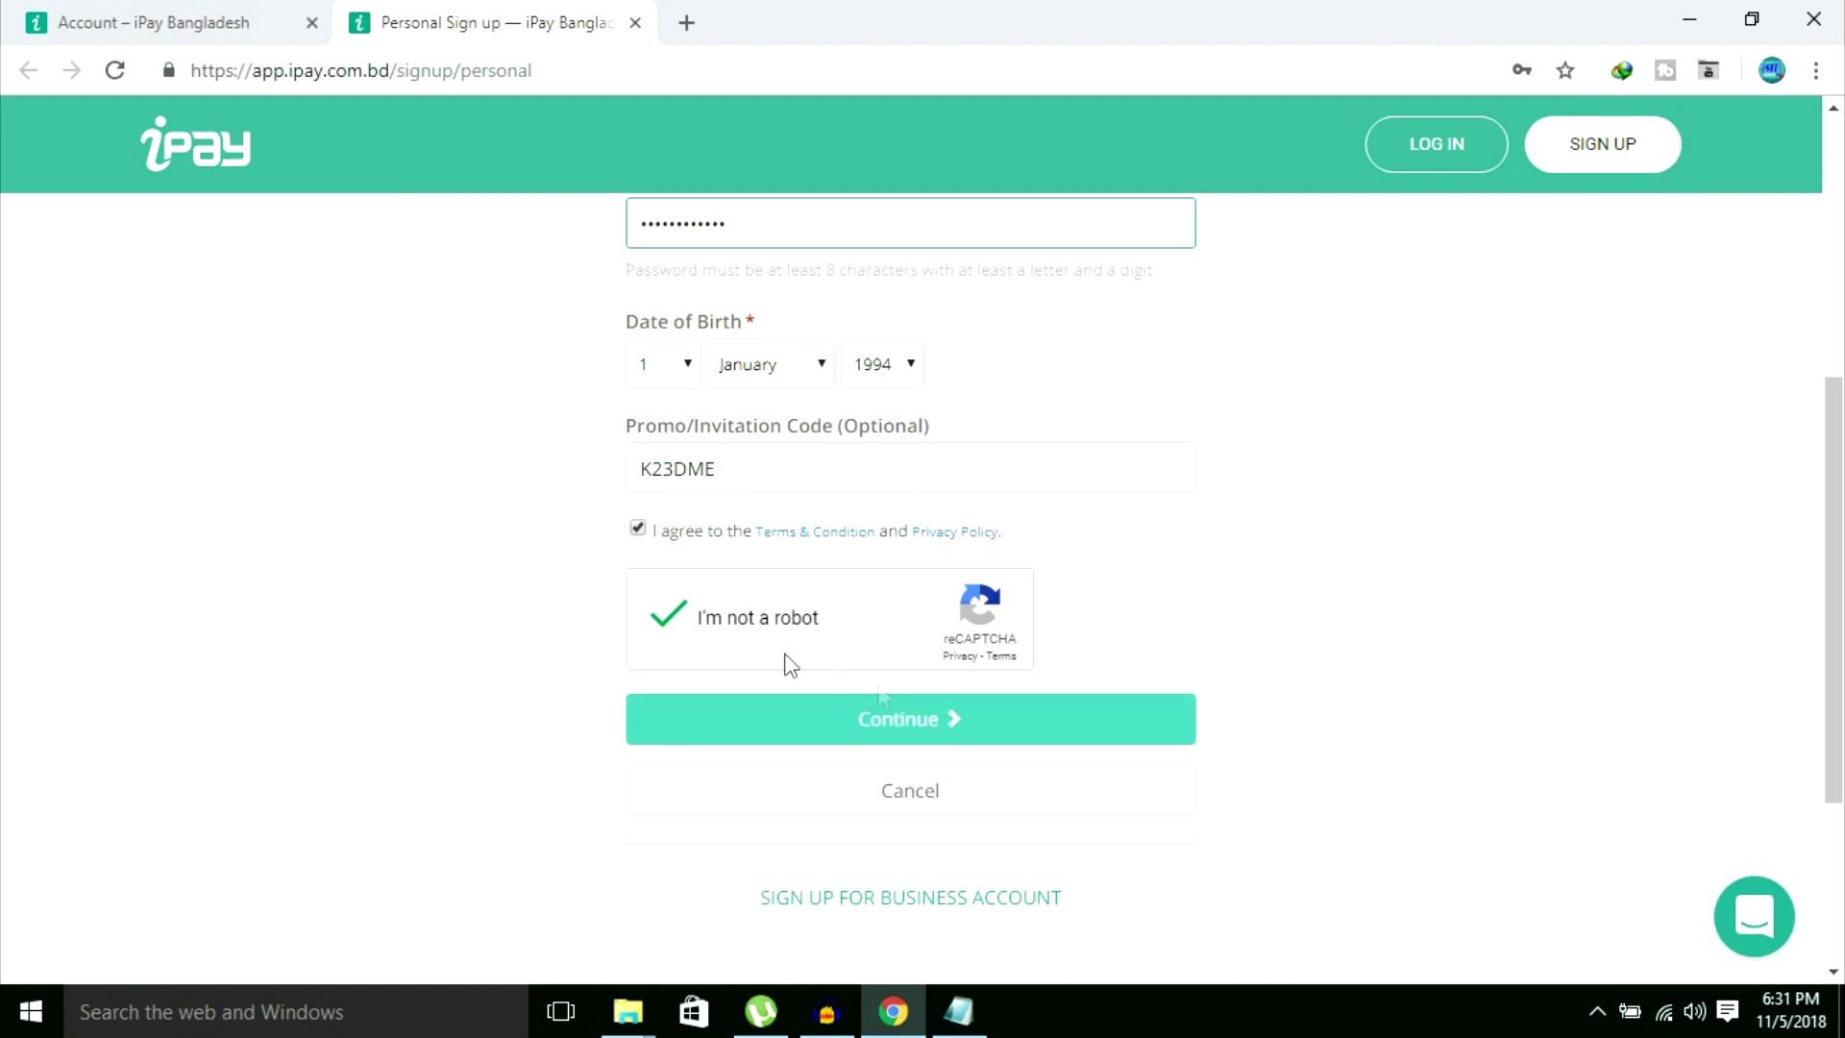
pyautogui.click(910, 735)
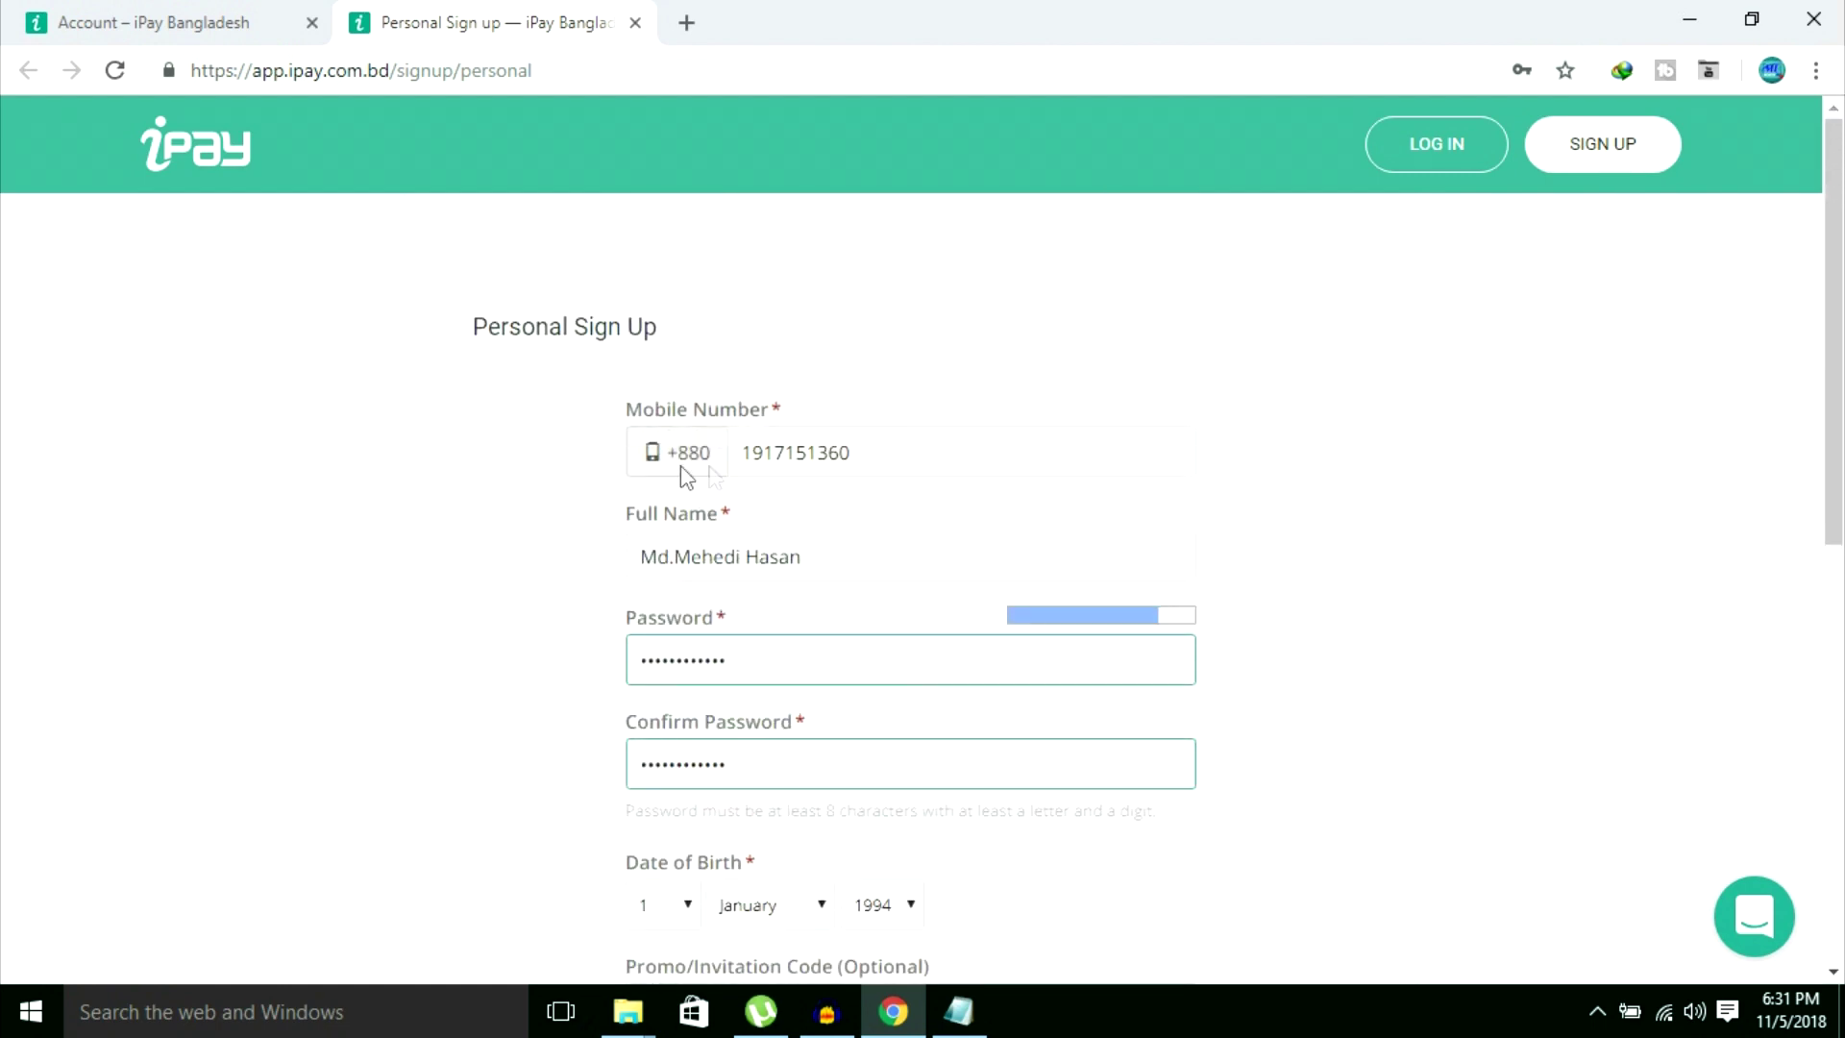
pyautogui.scroll(-2, 852, 564)
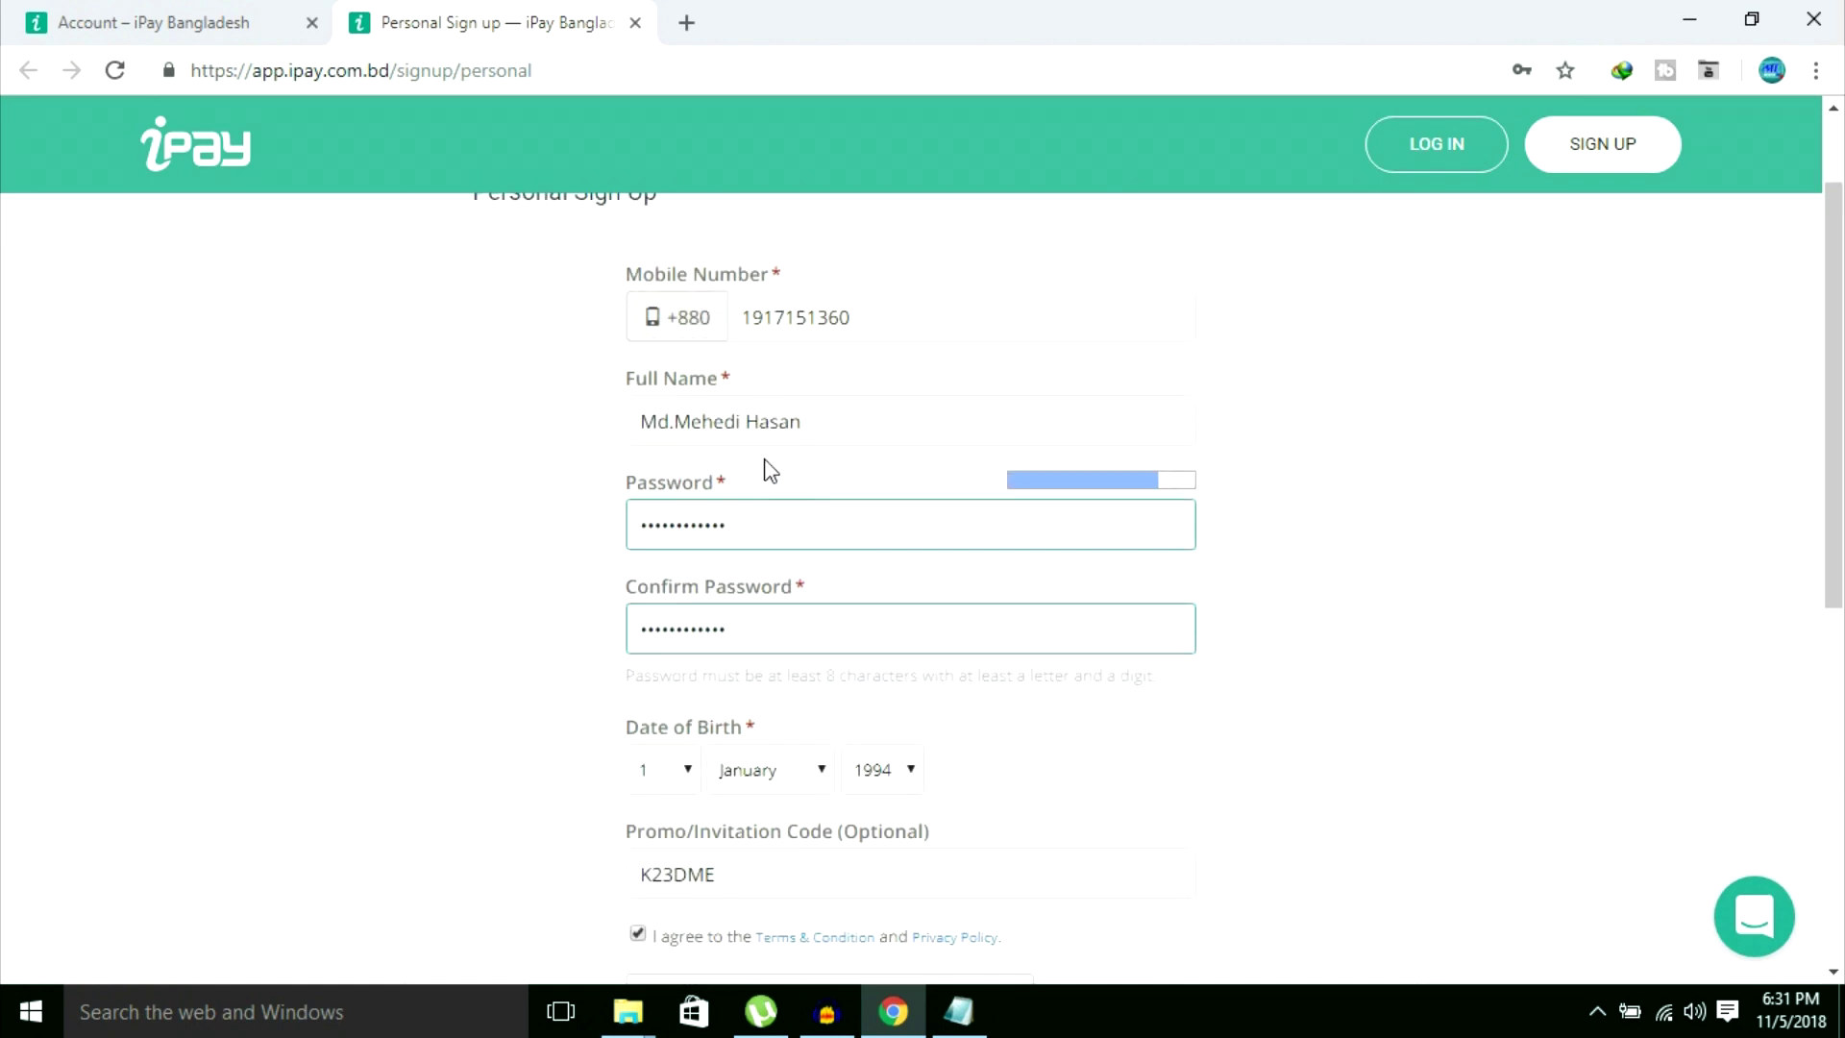
pyautogui.scroll(-4, 783, 485)
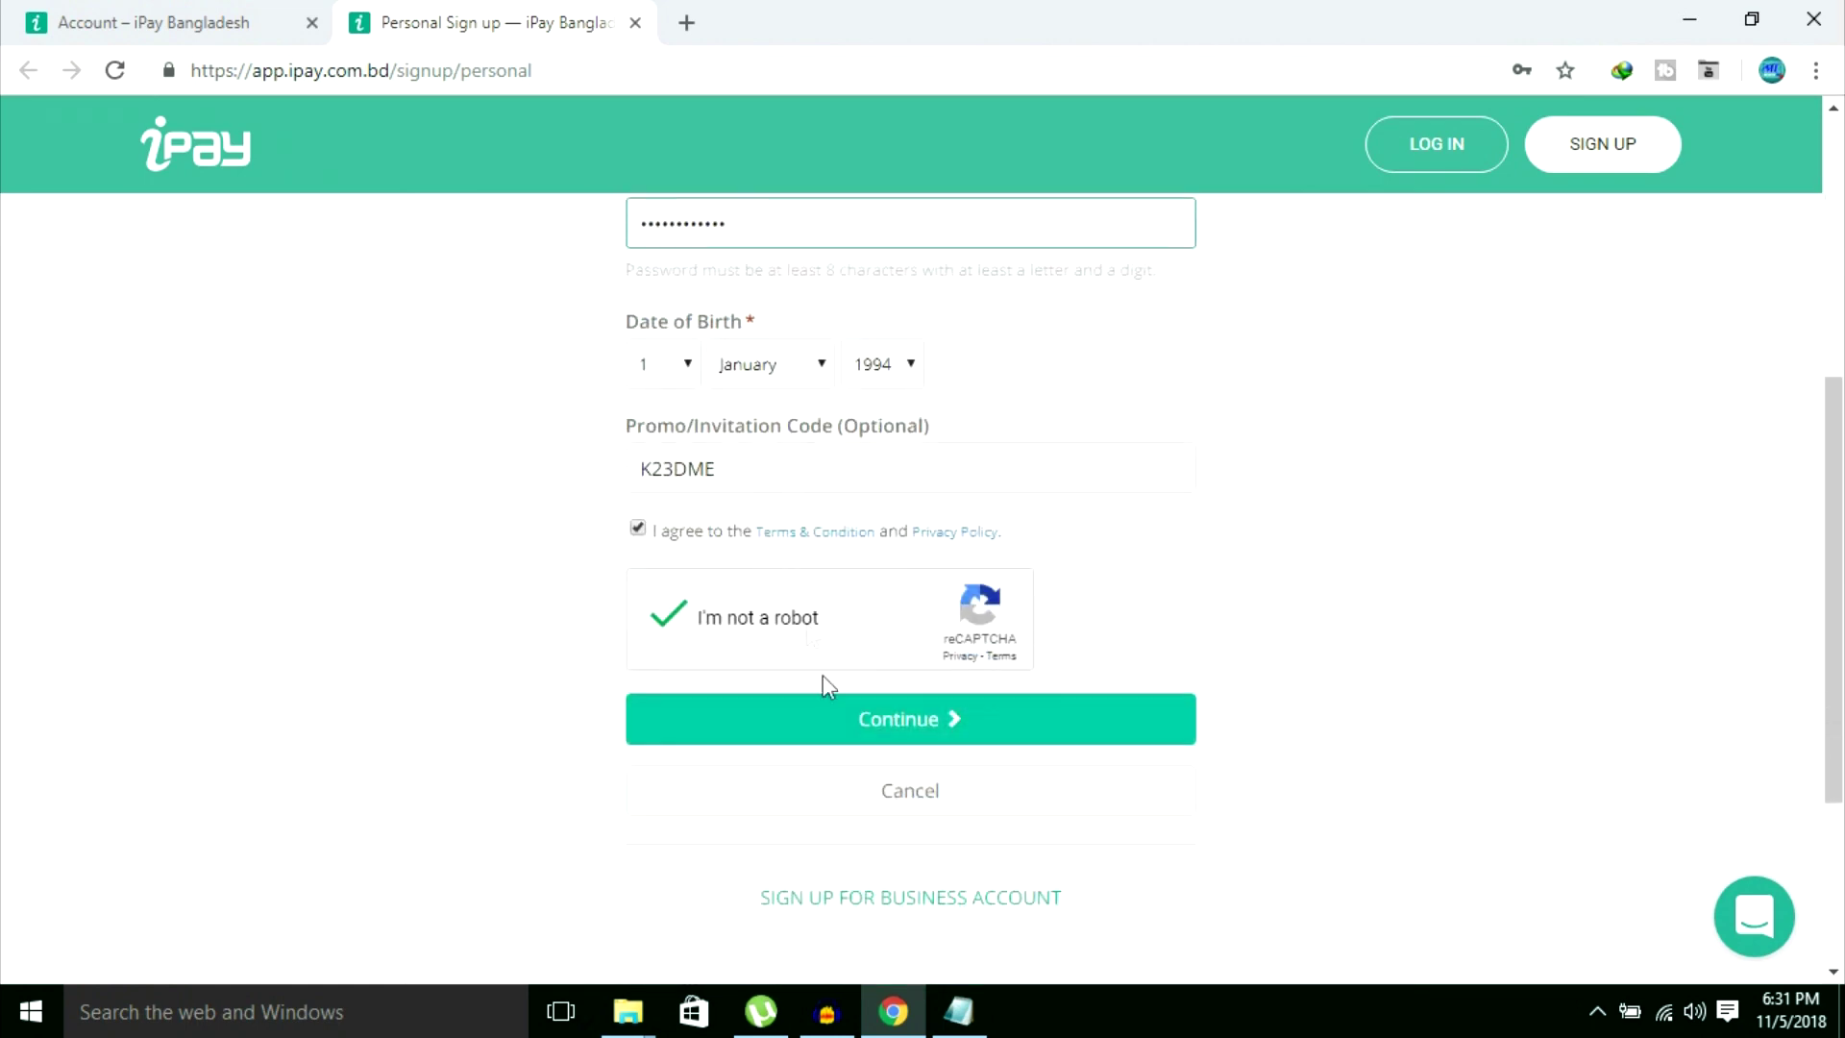
# - Continue past the form, decline saving the password, and enter the SMS code to create the account
pyautogui.click(916, 738)
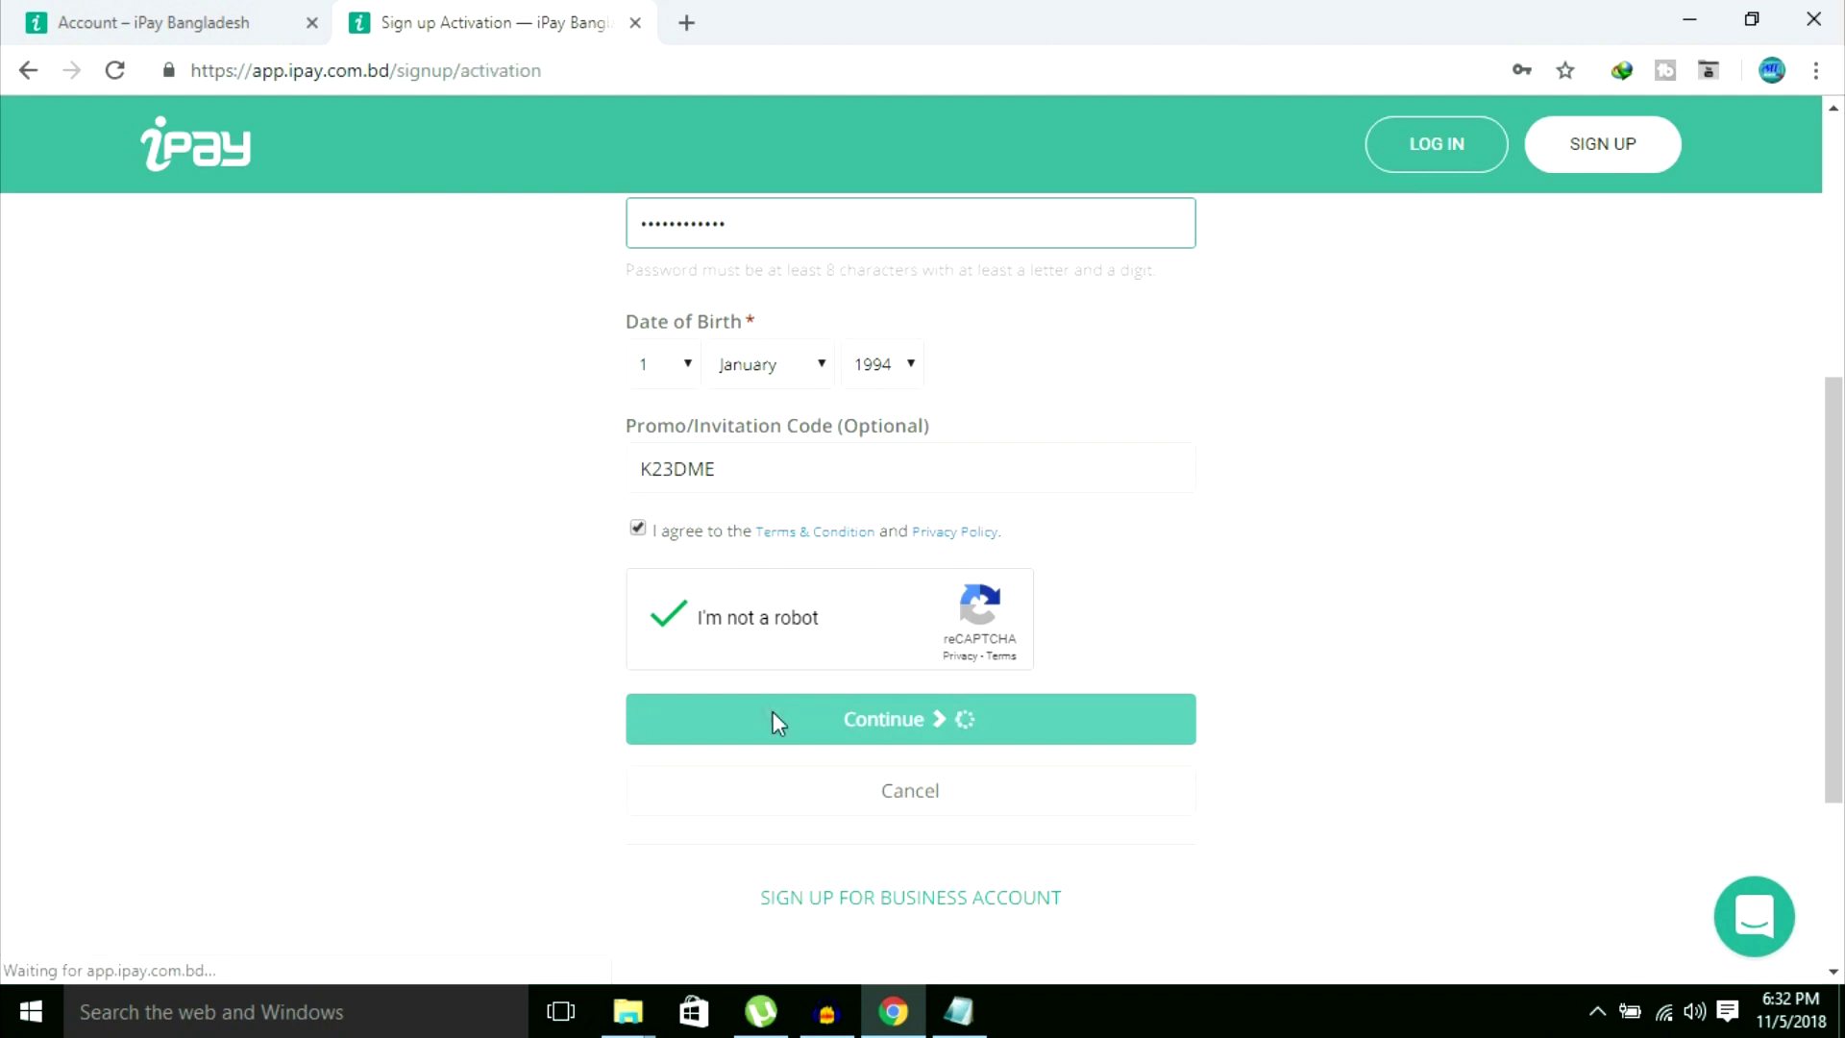
pyautogui.click(1425, 654)
pyautogui.click(872, 602)
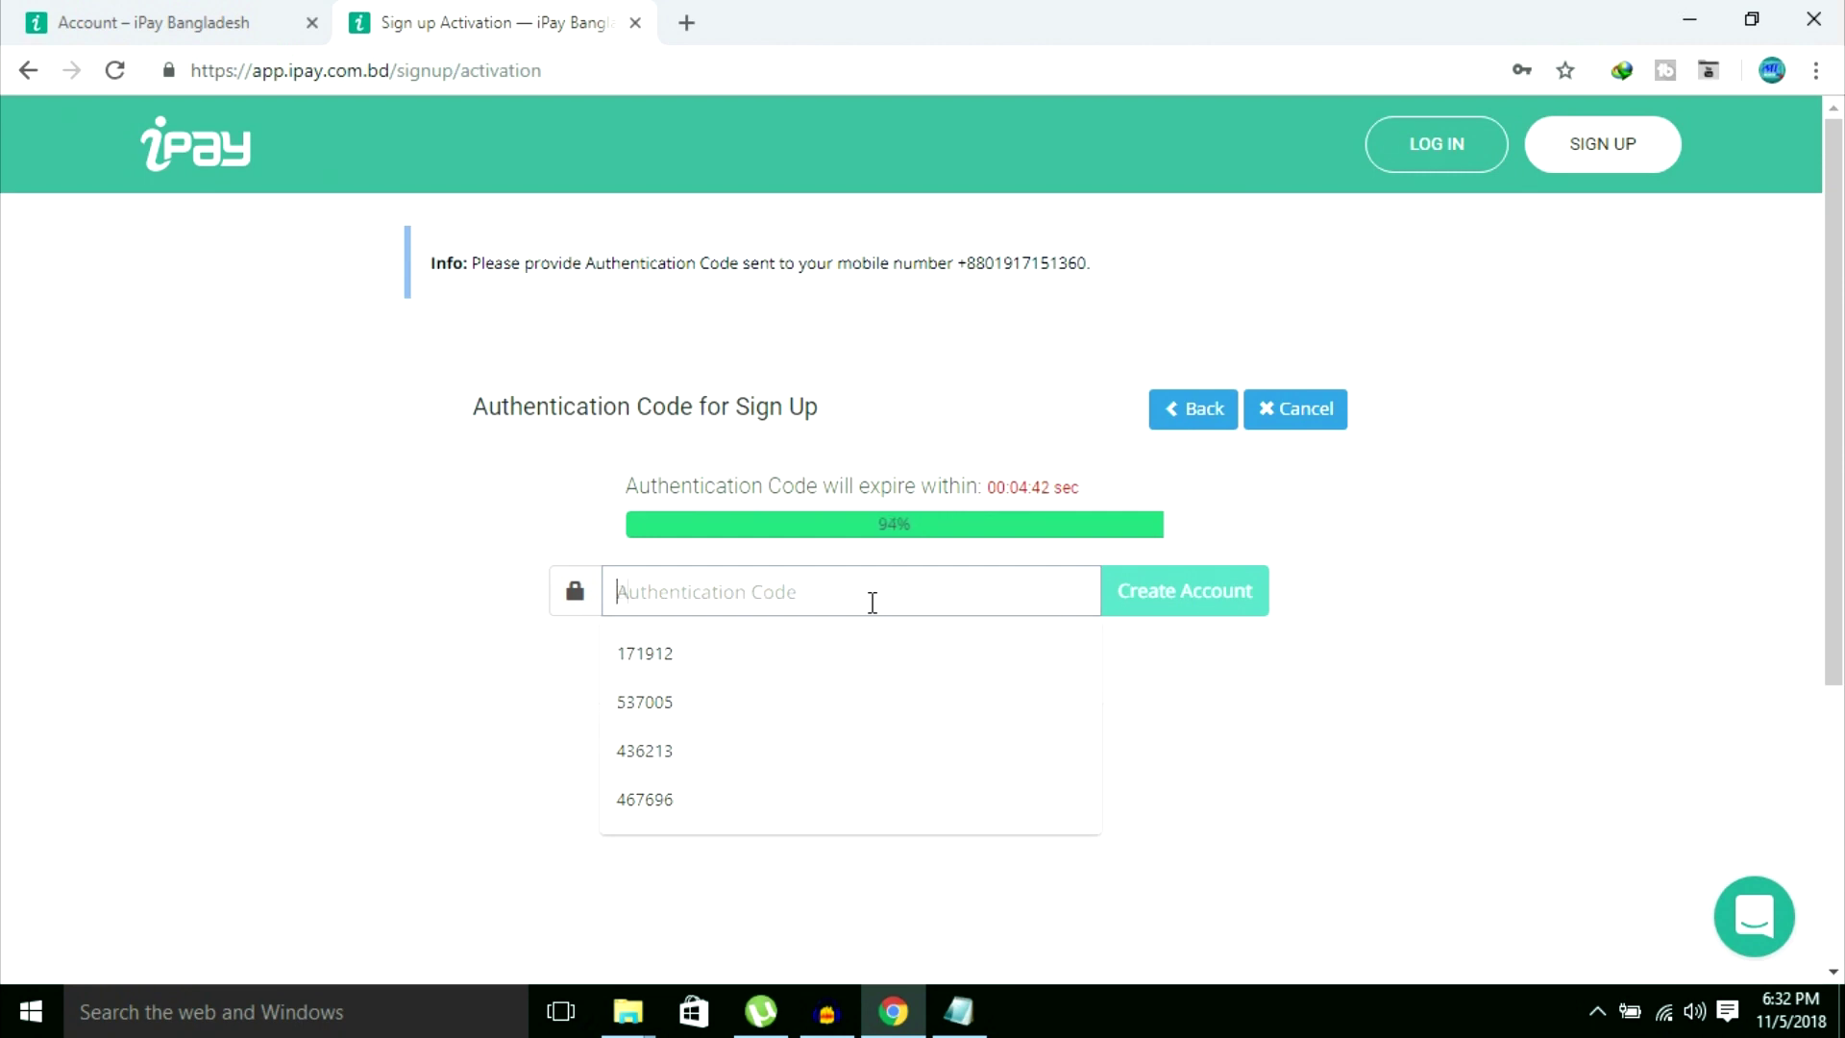
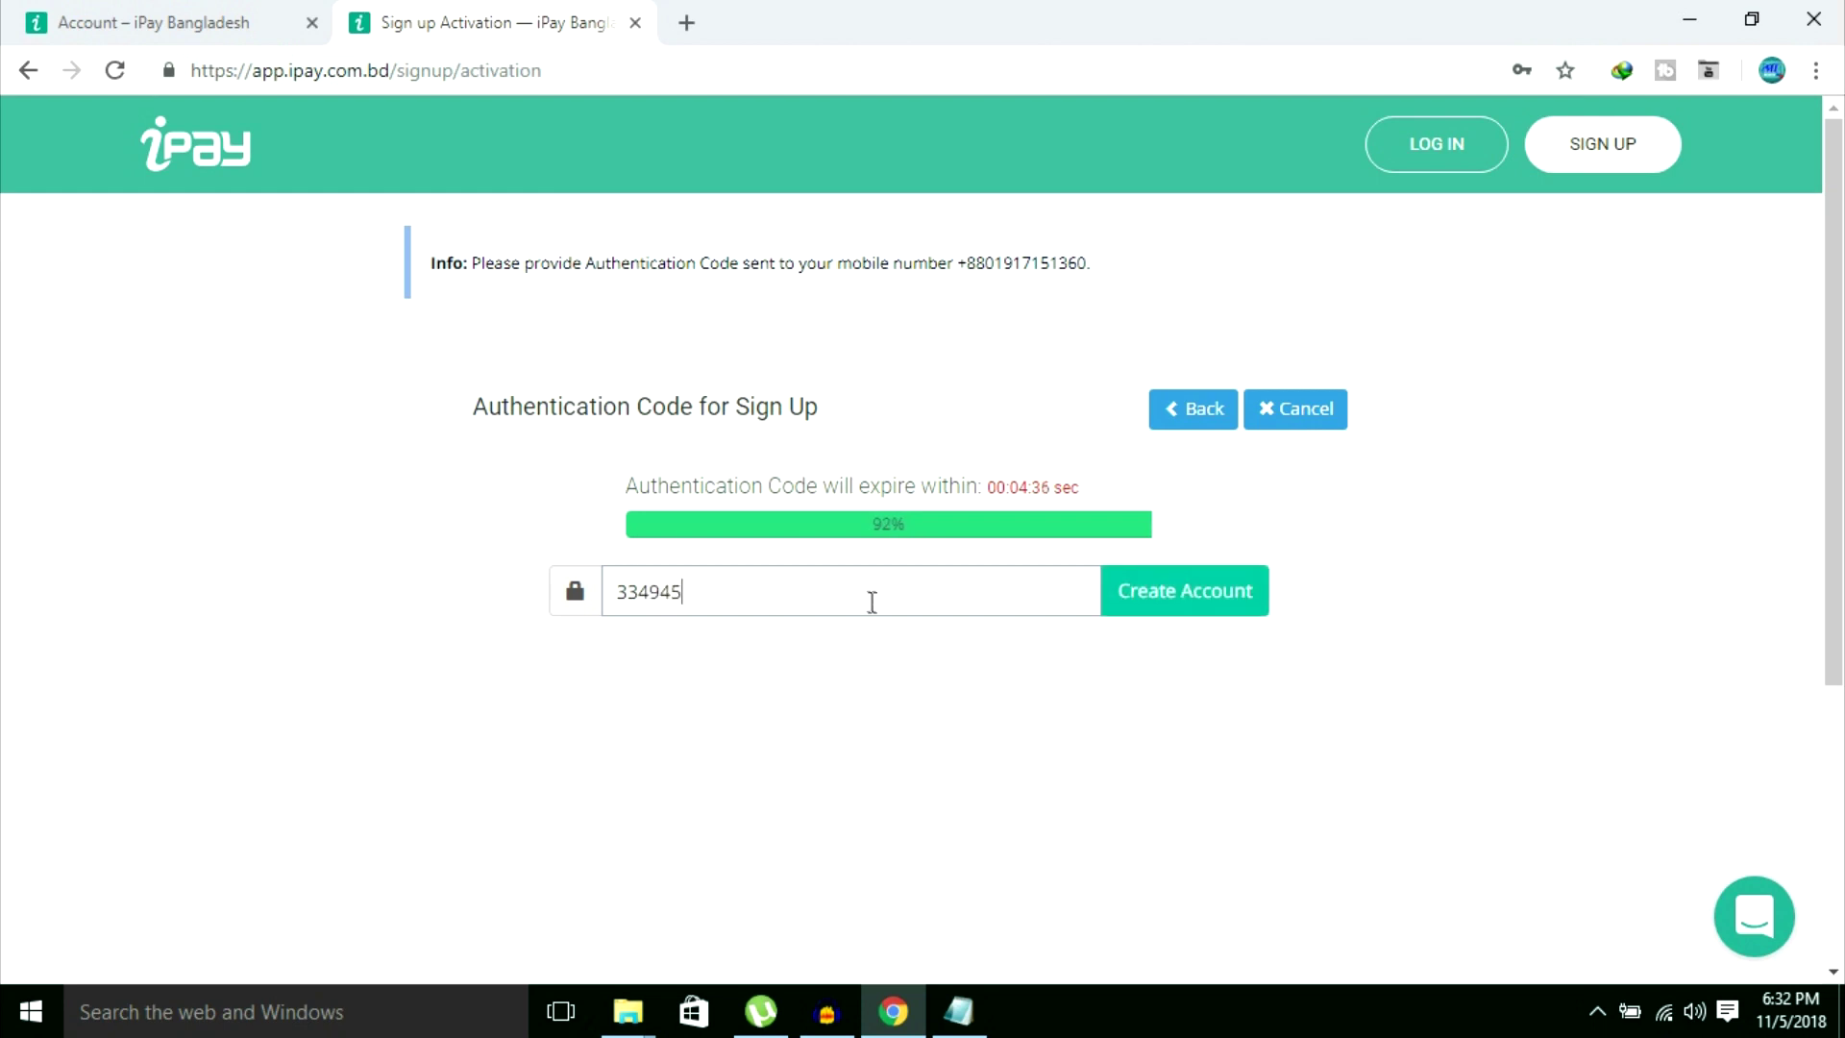
pyautogui.click(1194, 610)
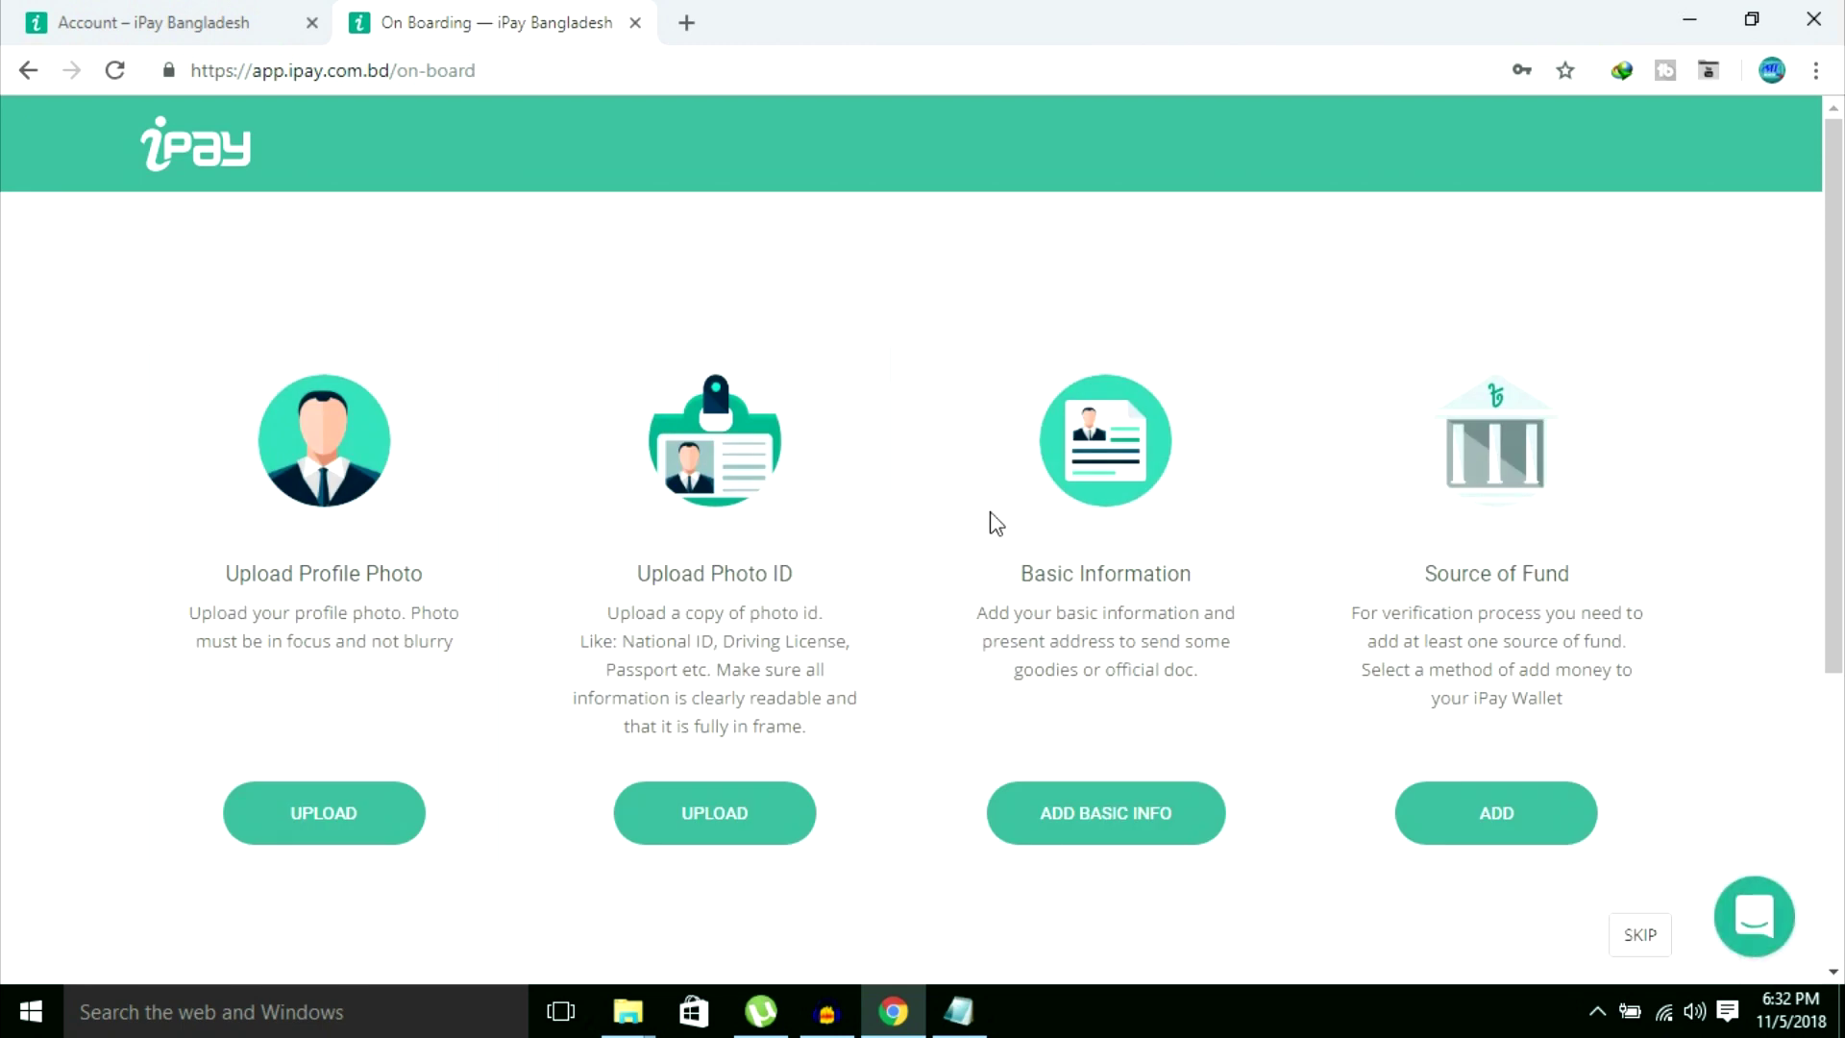
# - Choose the portrait photo from the Ipay Bd folder for the profile picture
pyautogui.scroll(-3, 797, 423)
pyautogui.scroll(3, 775, 481)
pyautogui.scroll(-1, 413, 605)
pyautogui.click(332, 678)
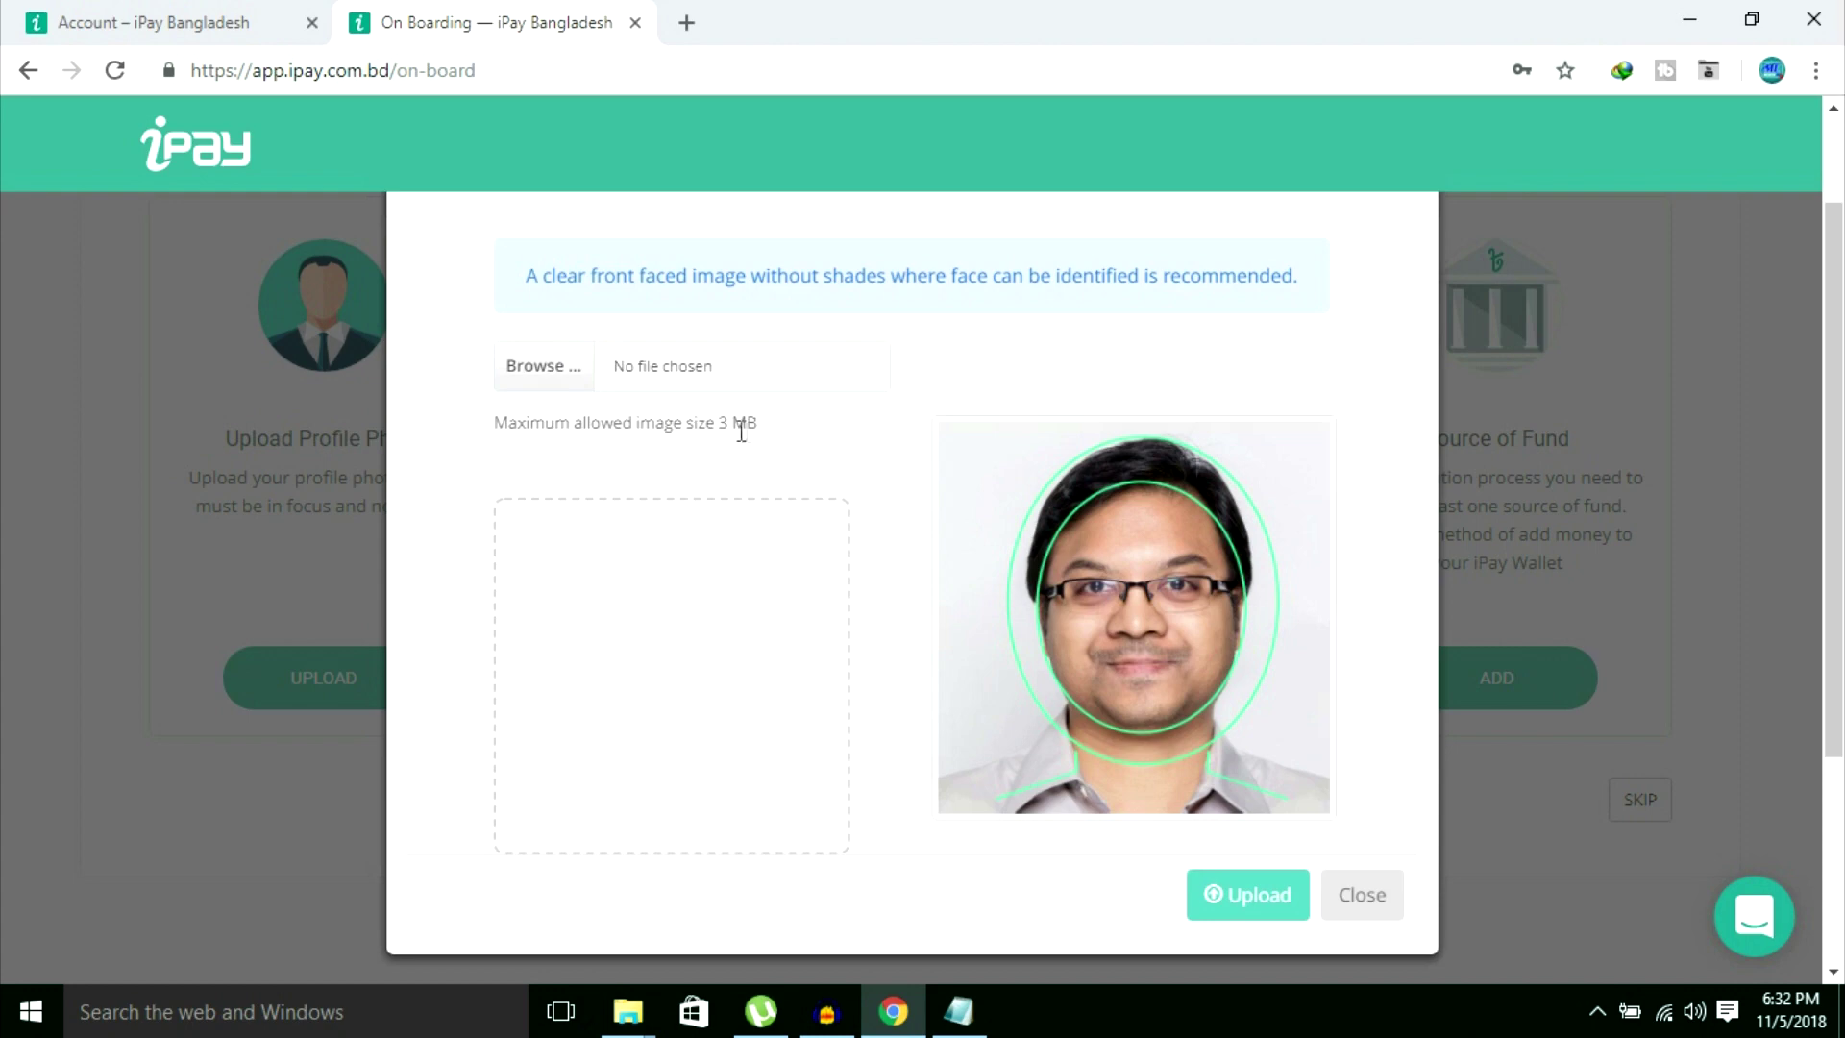
pyautogui.click(551, 366)
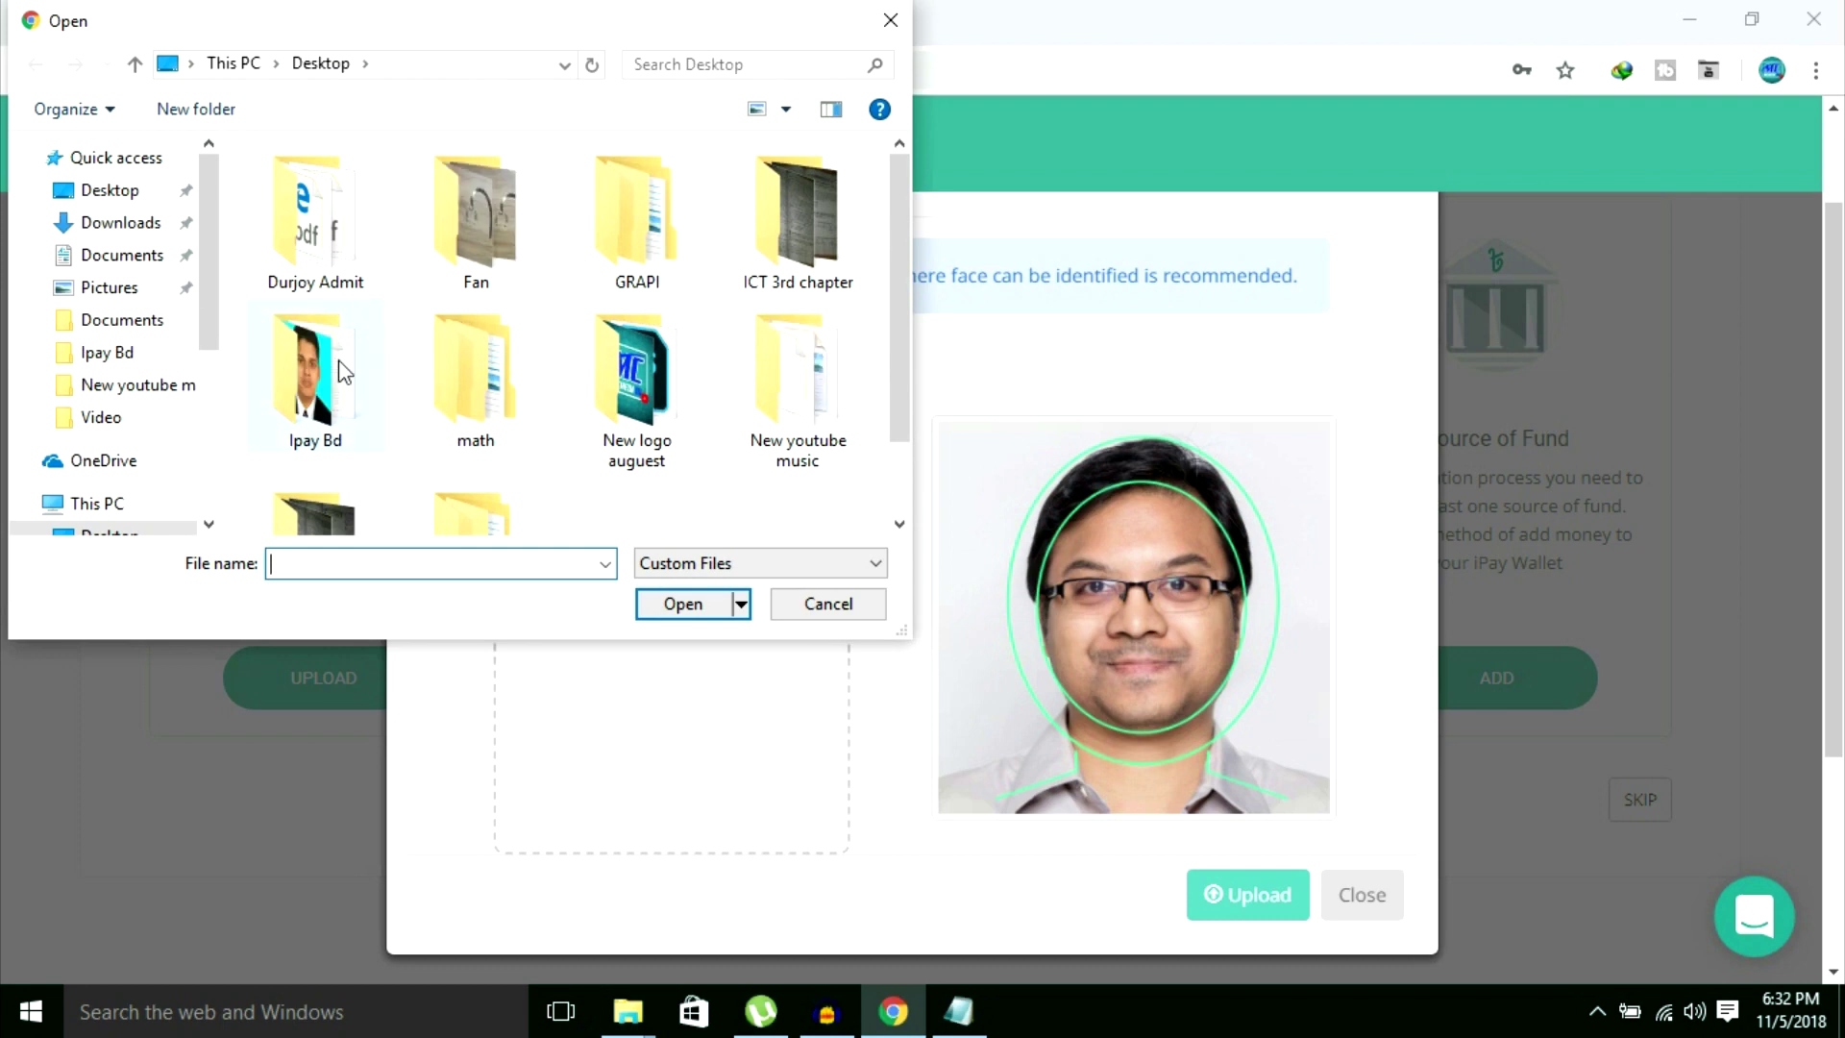
pyautogui.doubleClick(338, 362)
pyautogui.click(642, 223)
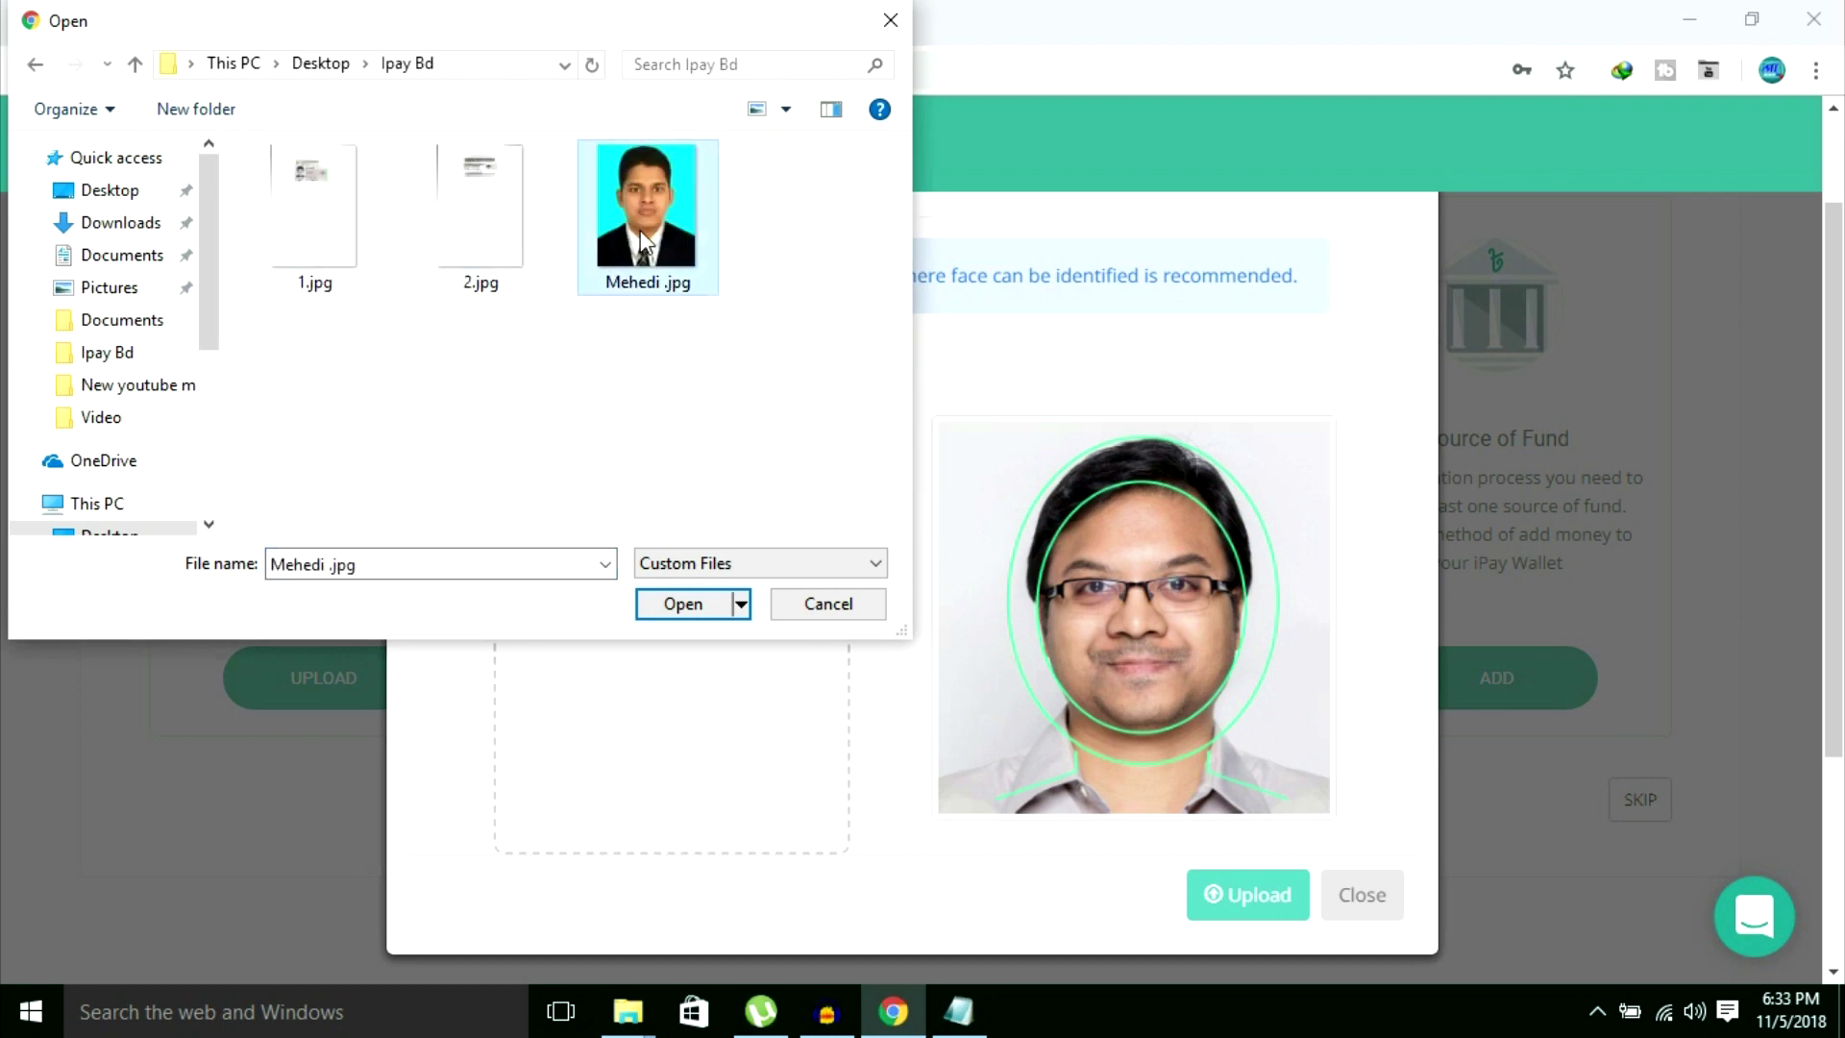
pyautogui.click(678, 605)
# - Frame the face in the crop box and upload it as the profile picture
pyautogui.moveTo(742, 672); pyautogui.dragTo(663, 661)
pyautogui.scroll(-5, 663, 661)
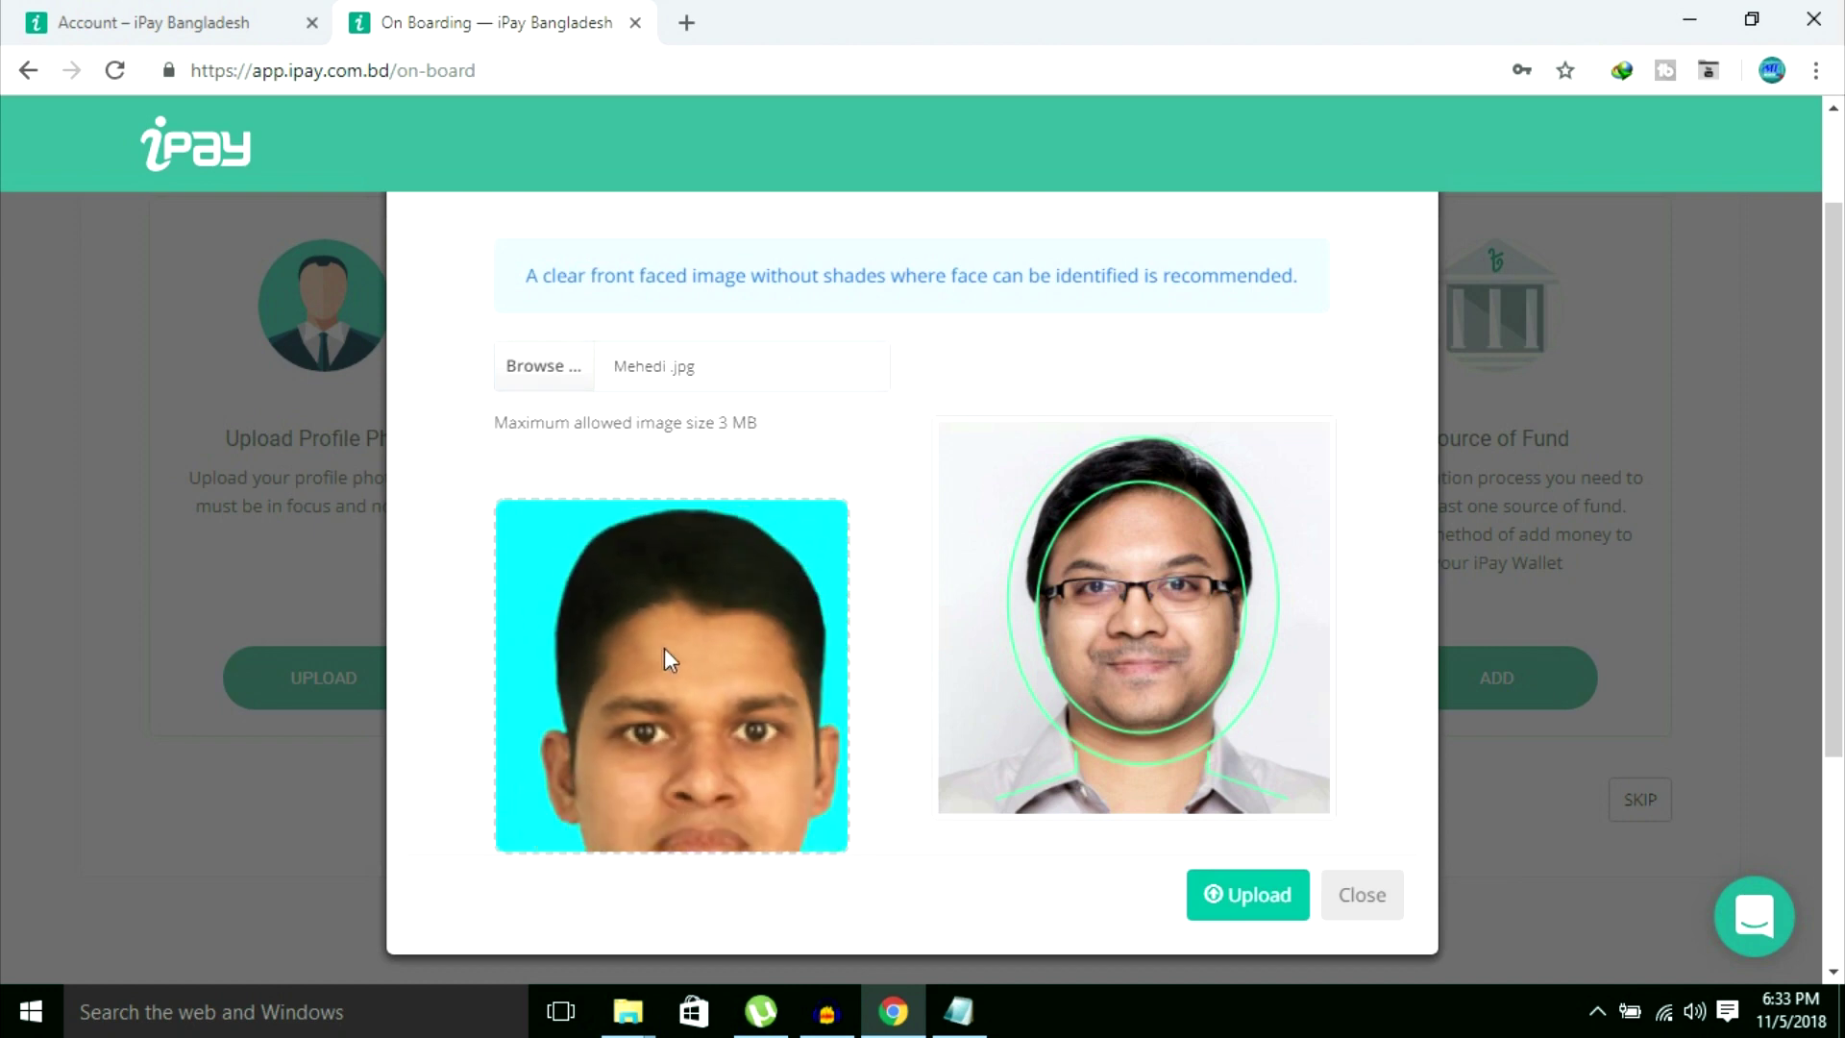
pyautogui.scroll(3, 670, 650)
pyautogui.scroll(-3, 671, 649)
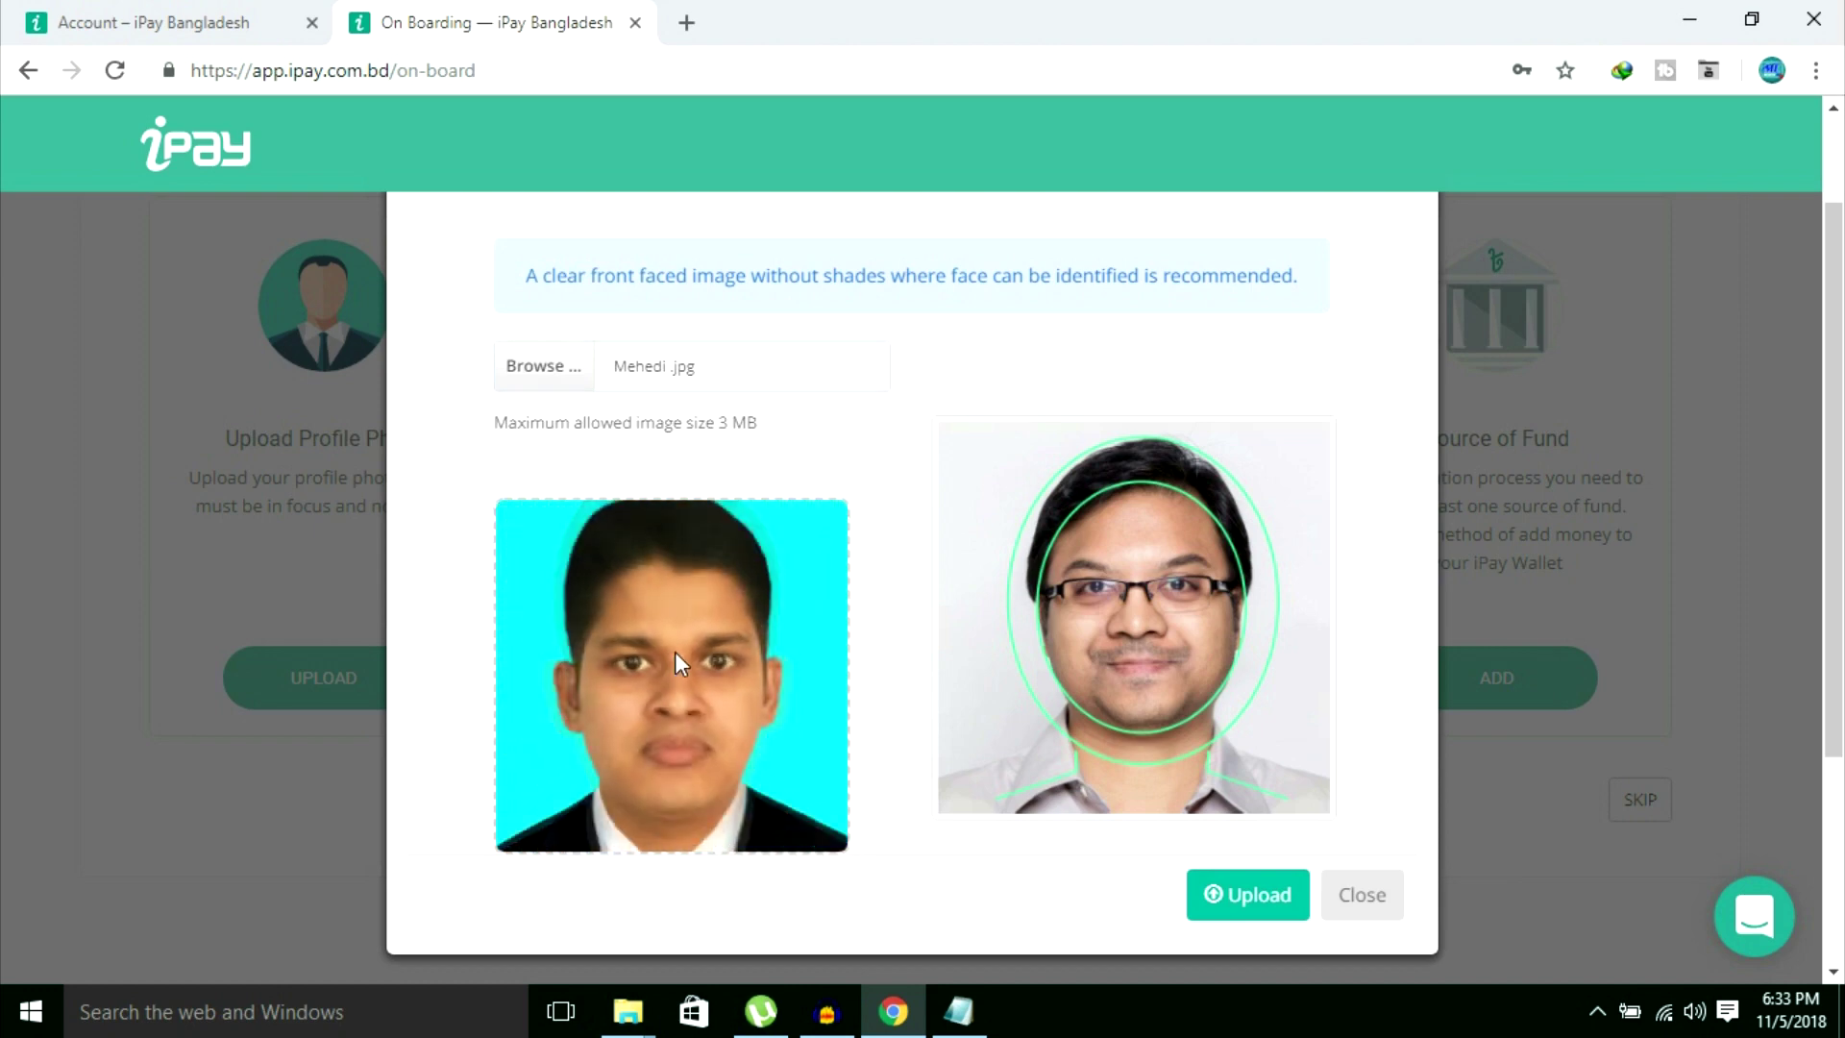
pyautogui.moveTo(690, 667); pyautogui.dragTo(734, 748)
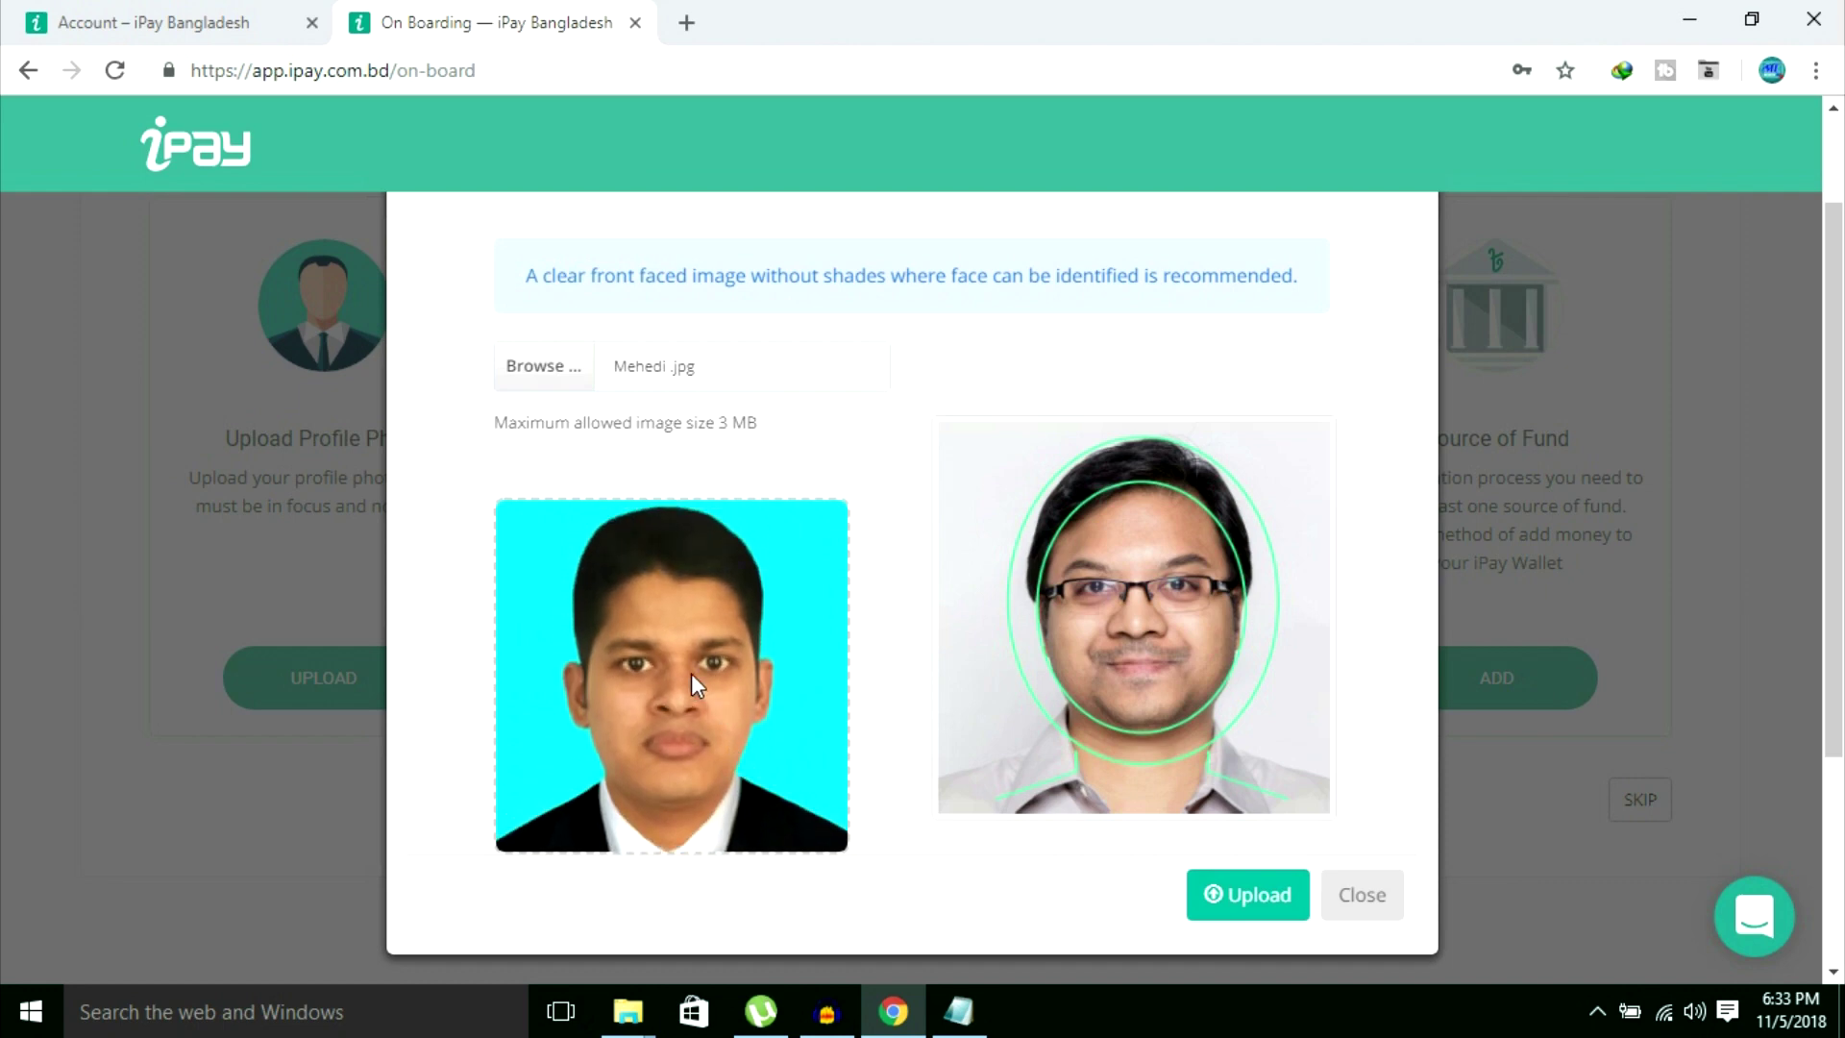
pyautogui.moveTo(684, 671)
pyautogui.mouseDown()
pyautogui.moveTo(688, 563)
pyautogui.moveTo(707, 700)
pyautogui.mouseUp()
pyautogui.click(1267, 902)
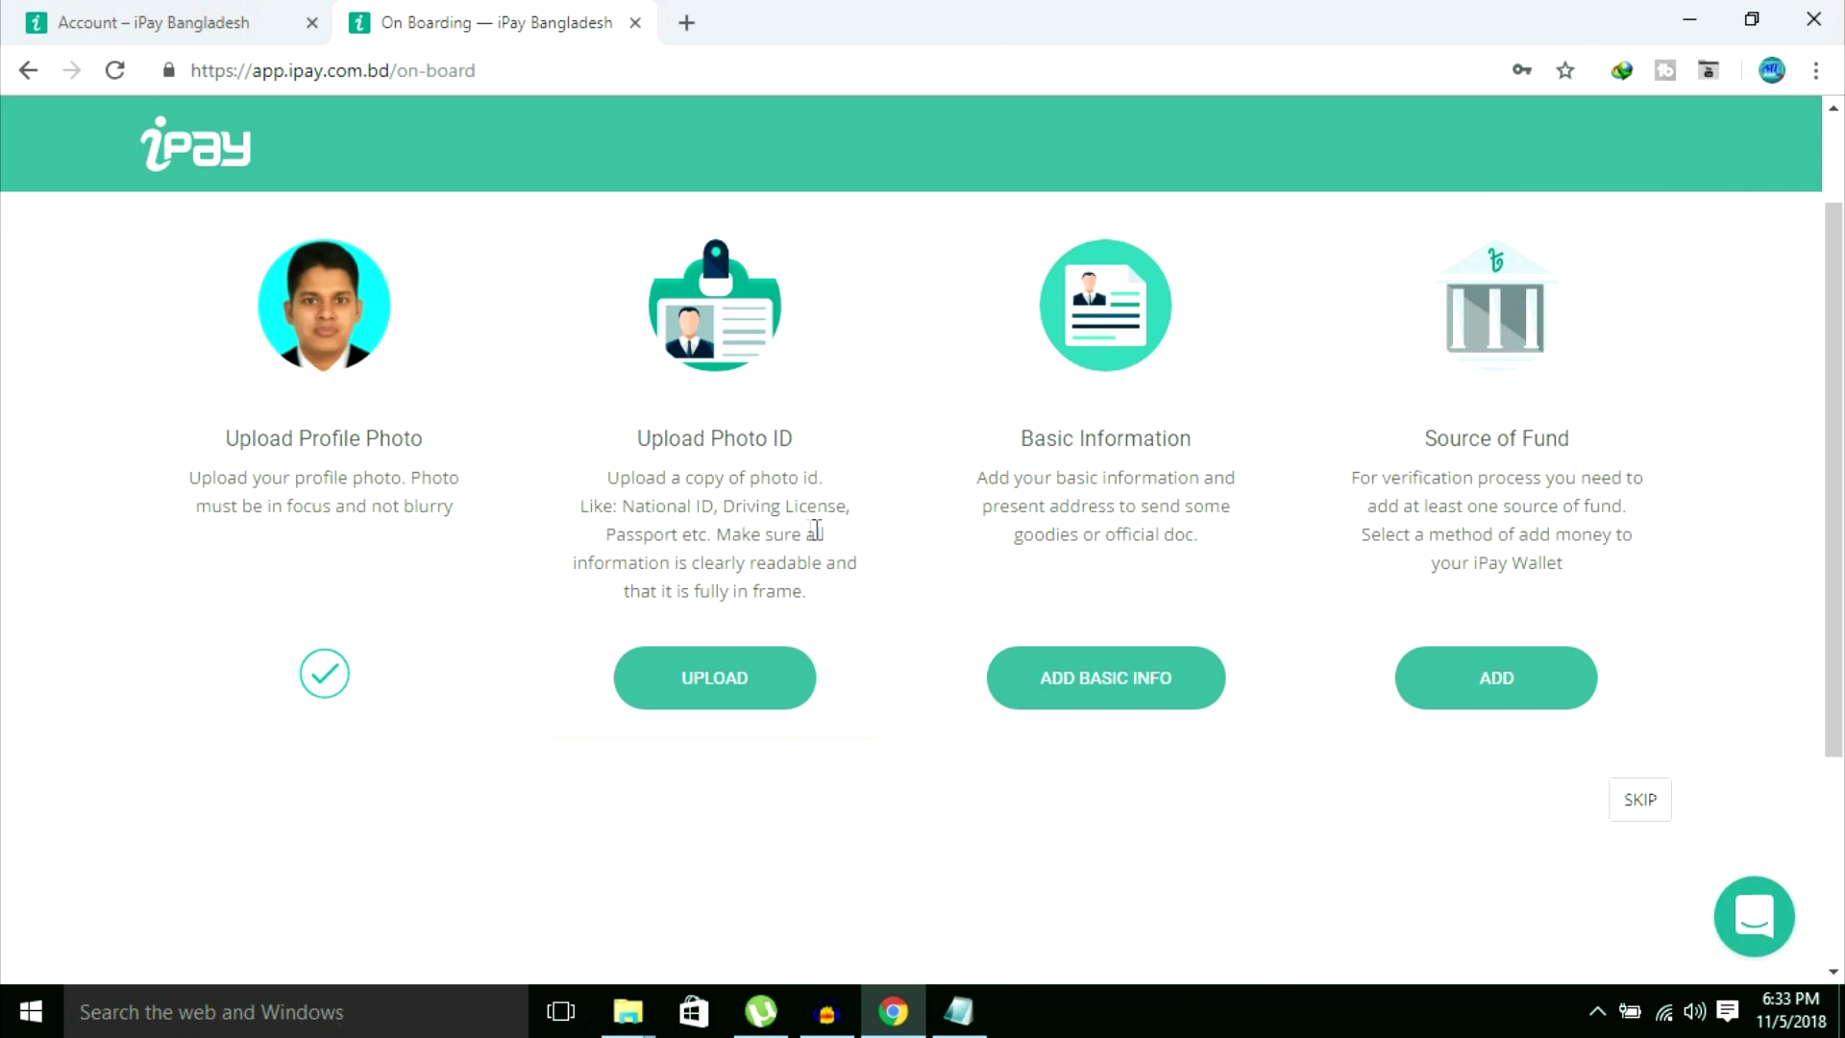
# - Start a photo ID upload with National ID as the document type
pyautogui.click(717, 671)
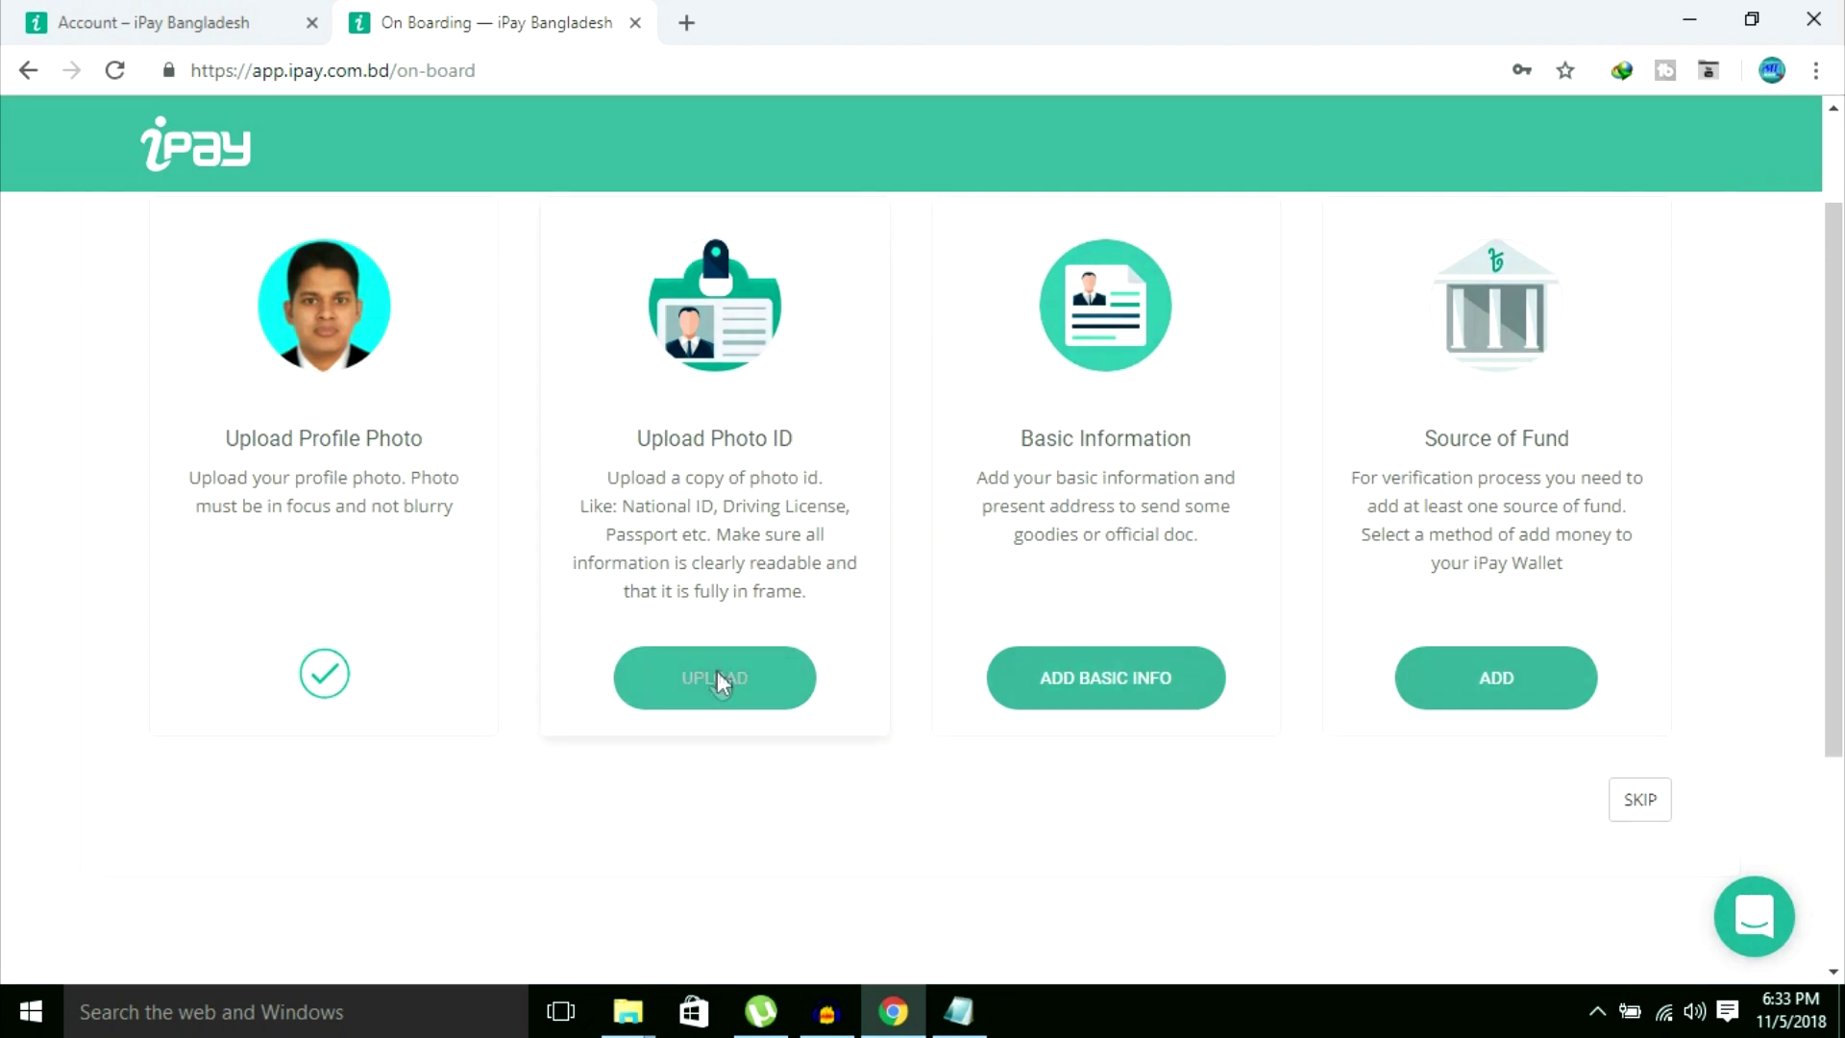
pyautogui.click(644, 578)
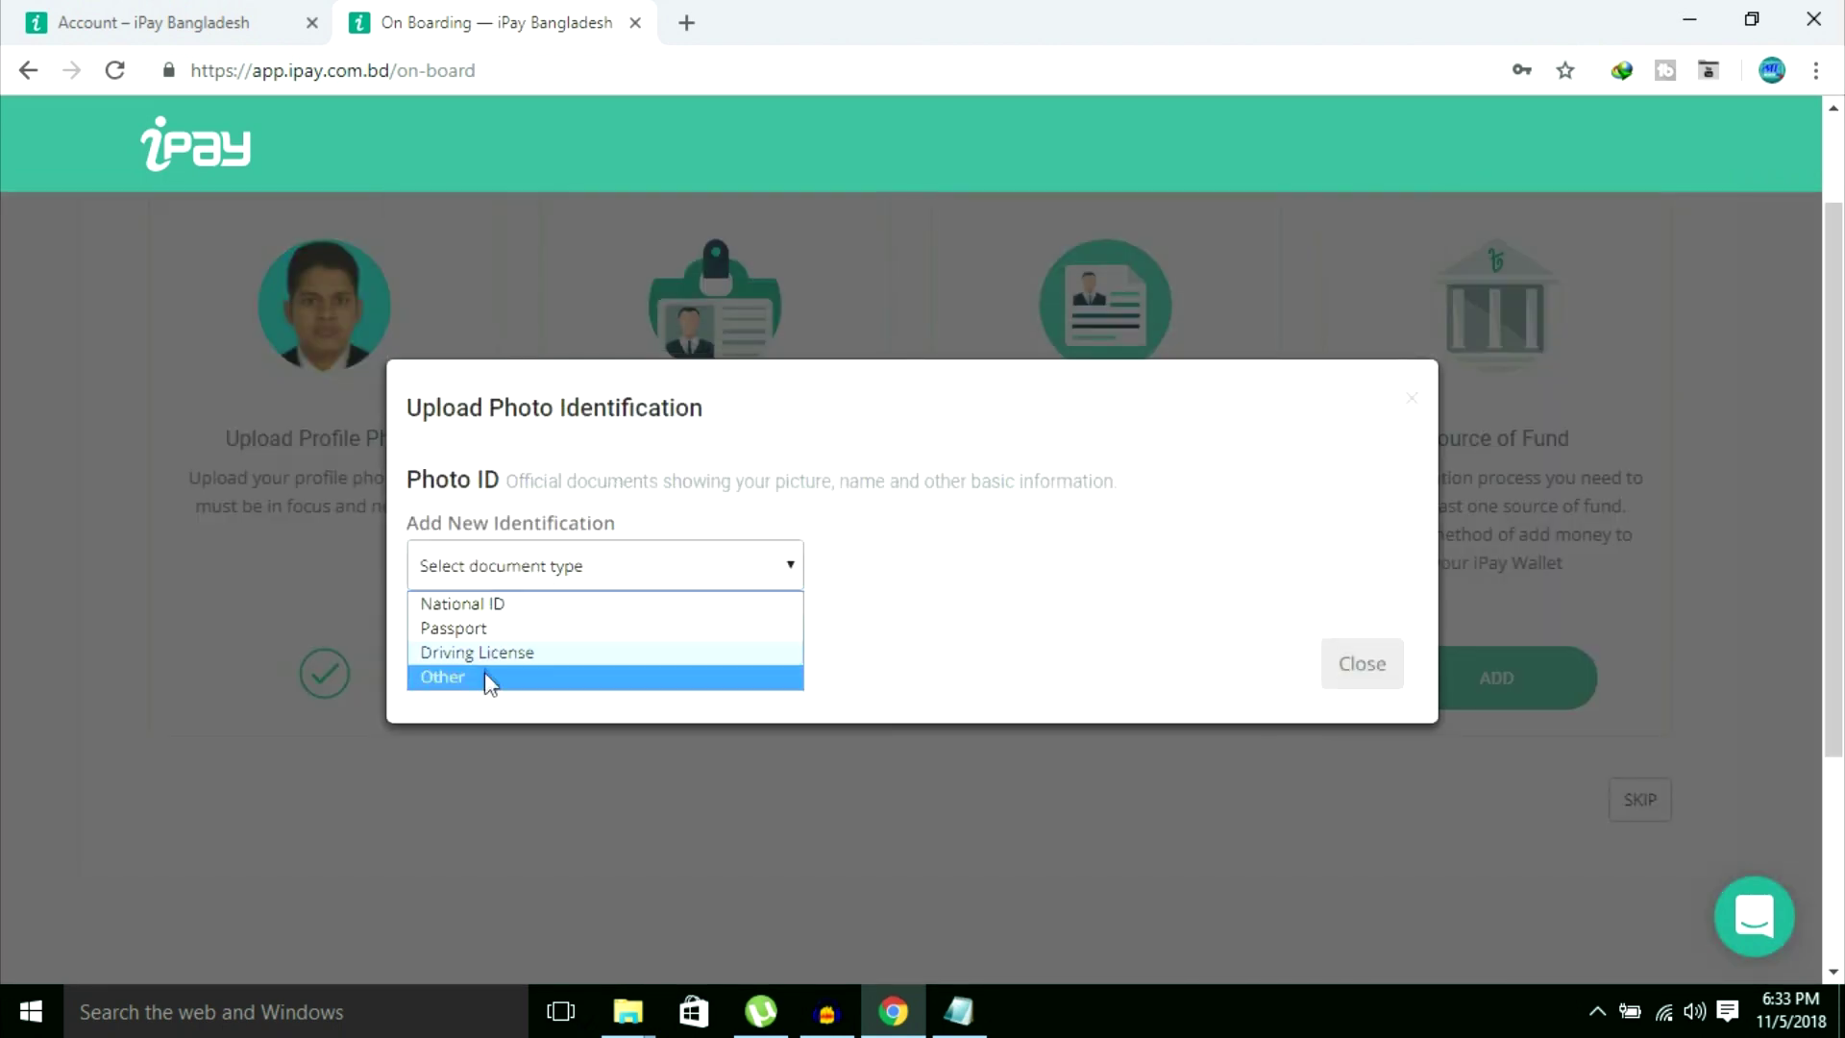
pyautogui.click(499, 605)
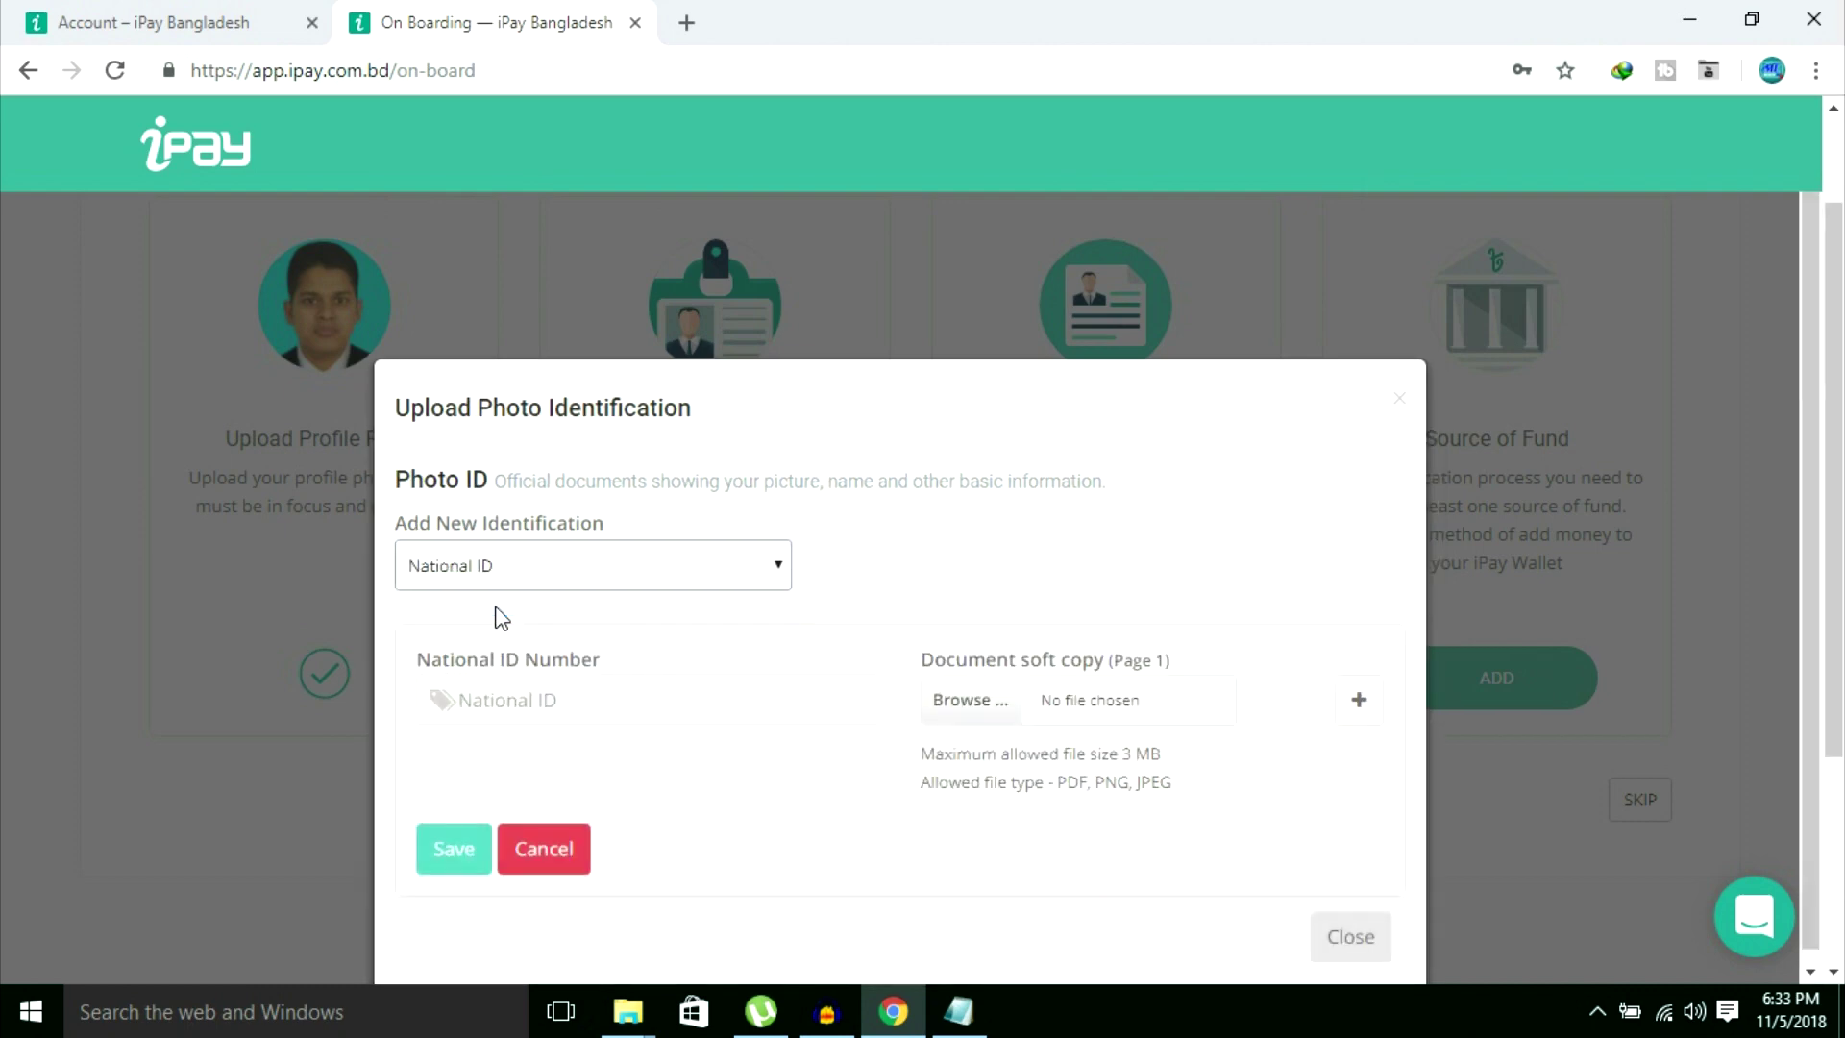
pyautogui.click(518, 706)
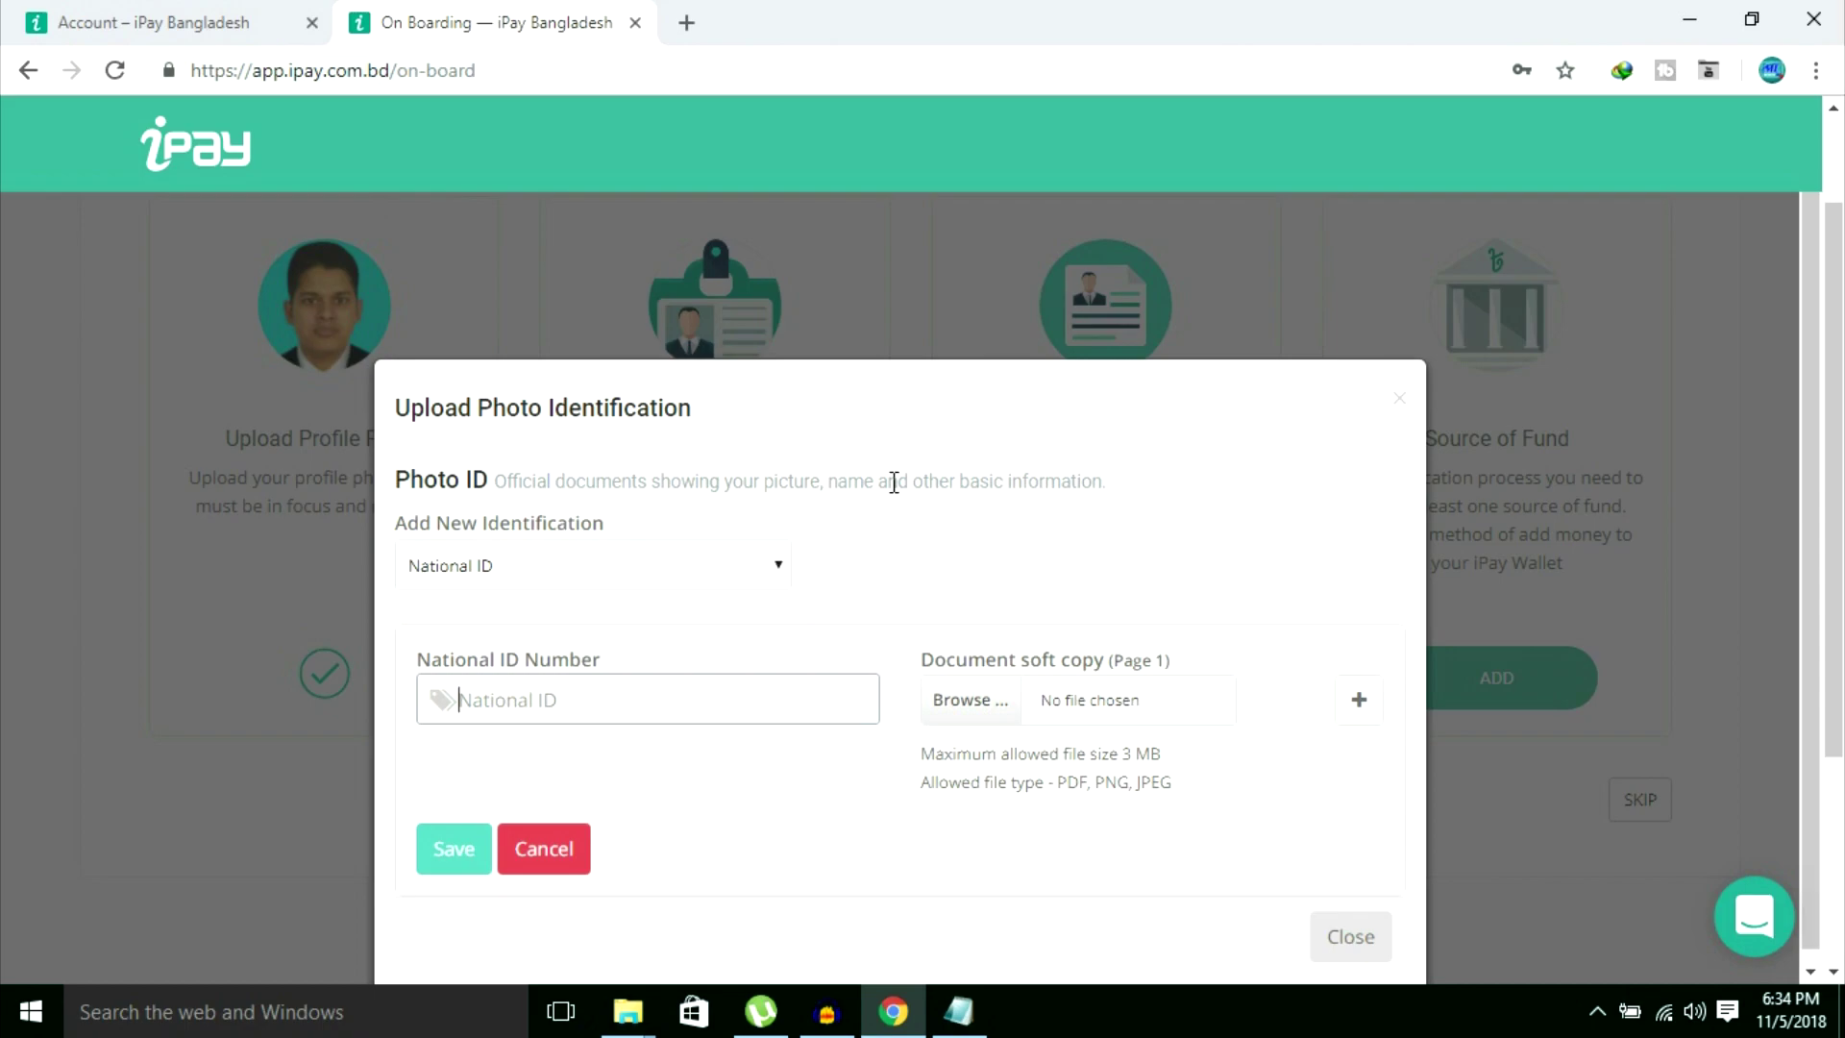
# - Minimise Chrome and open the 1.jpg ID card scan from the Ipay Bd folder
pyautogui.click(1688, 20)
pyautogui.click(803, 465)
pyautogui.doubleClick(803, 465)
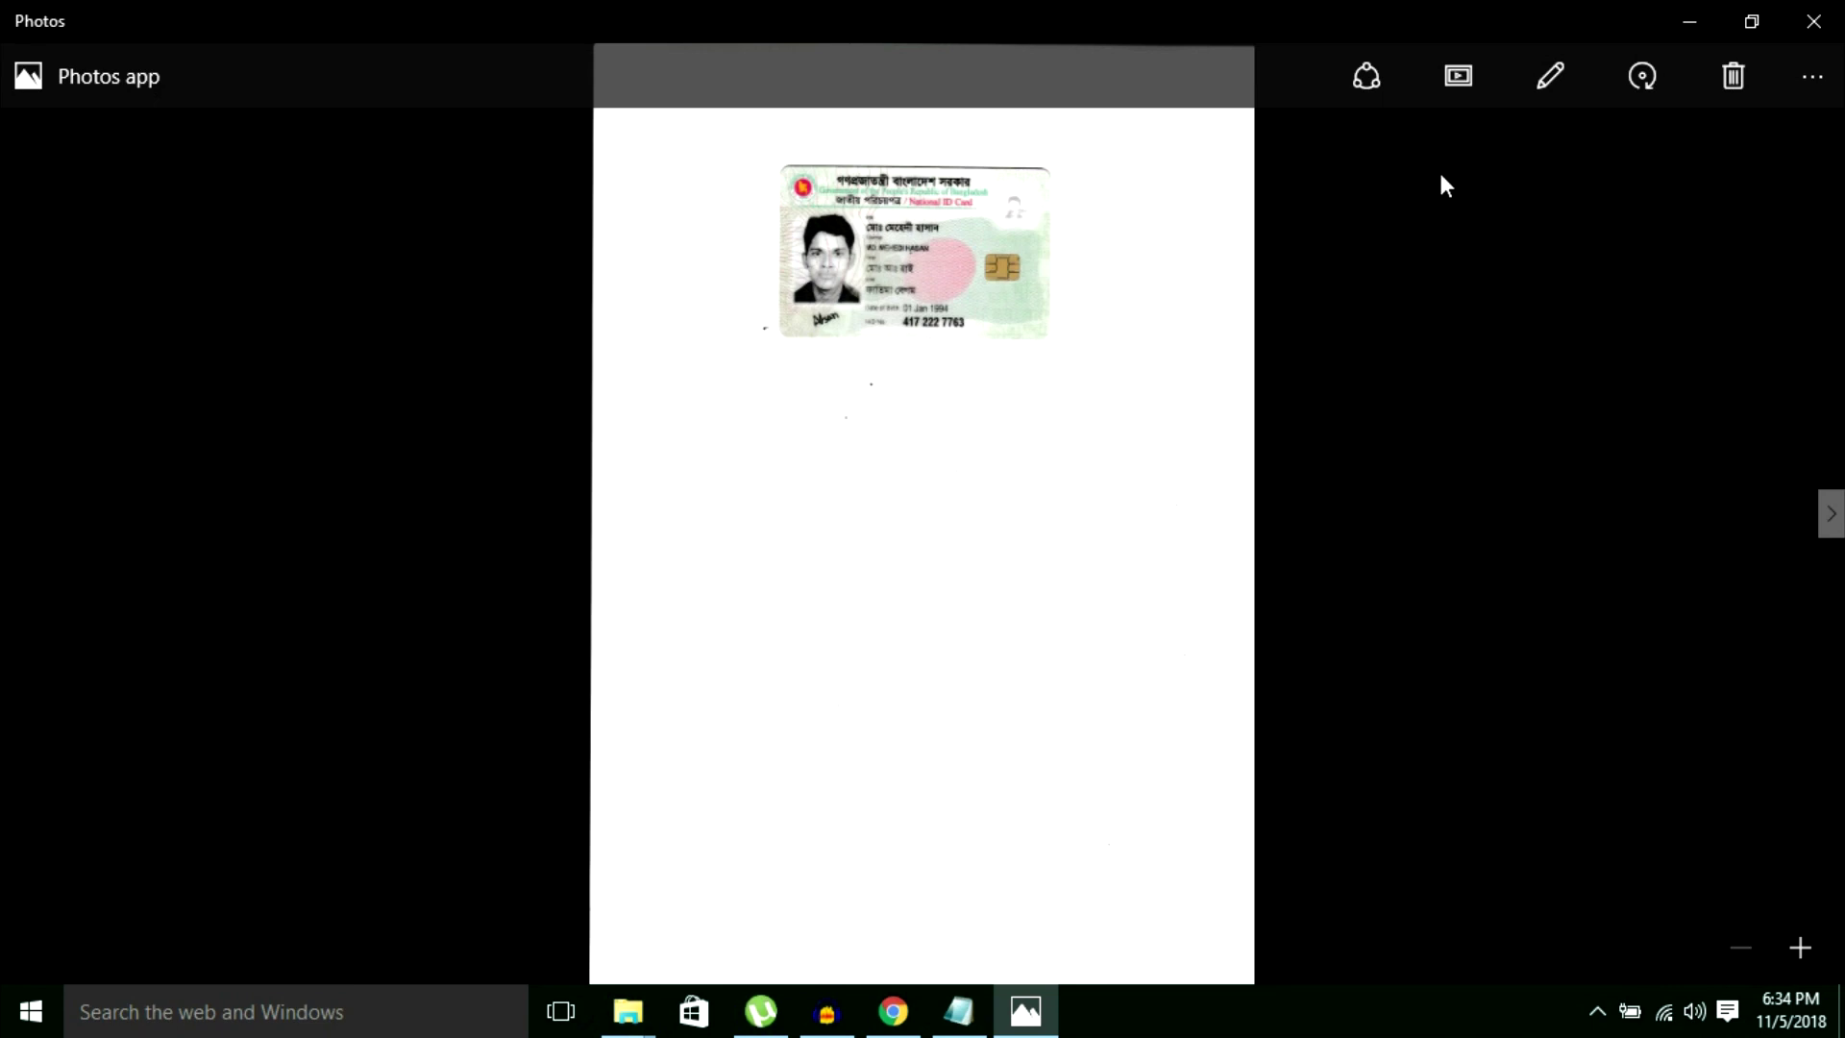
# - Back in iPay, type the National ID number read from the scan
pyautogui.click(1691, 19)
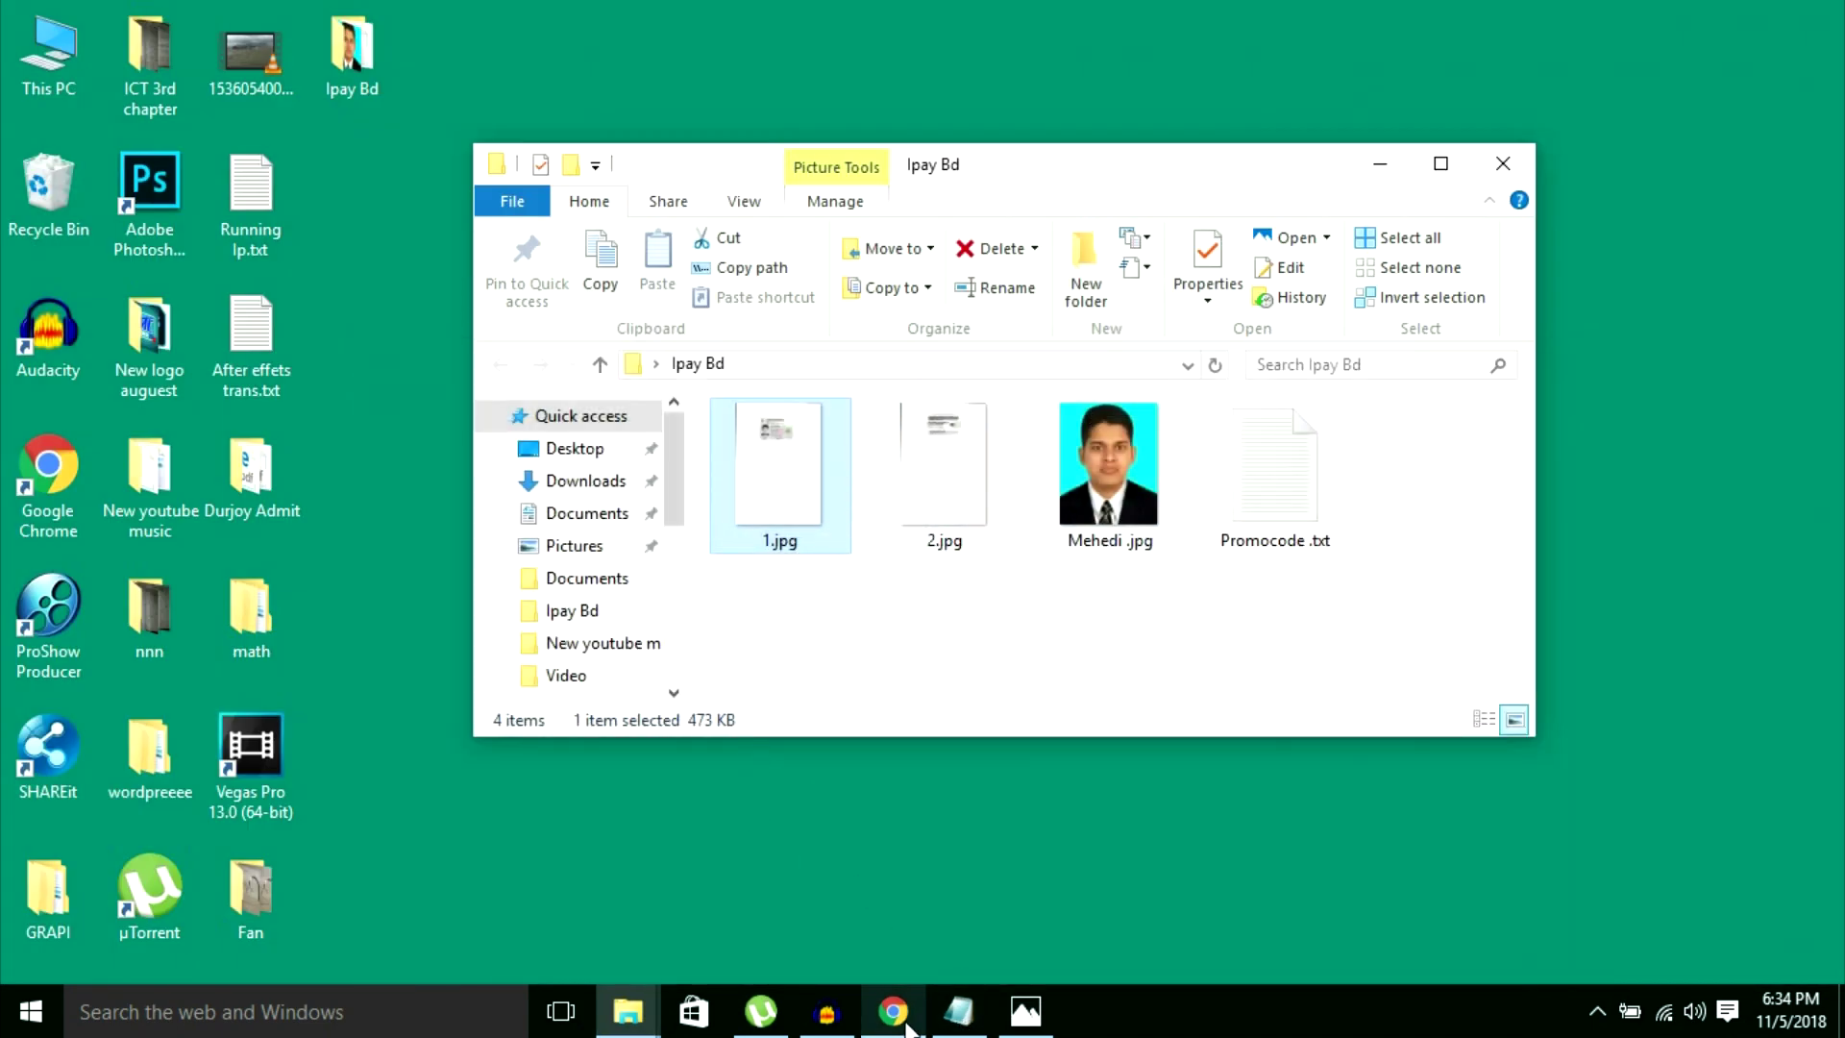
pyautogui.click(893, 1011)
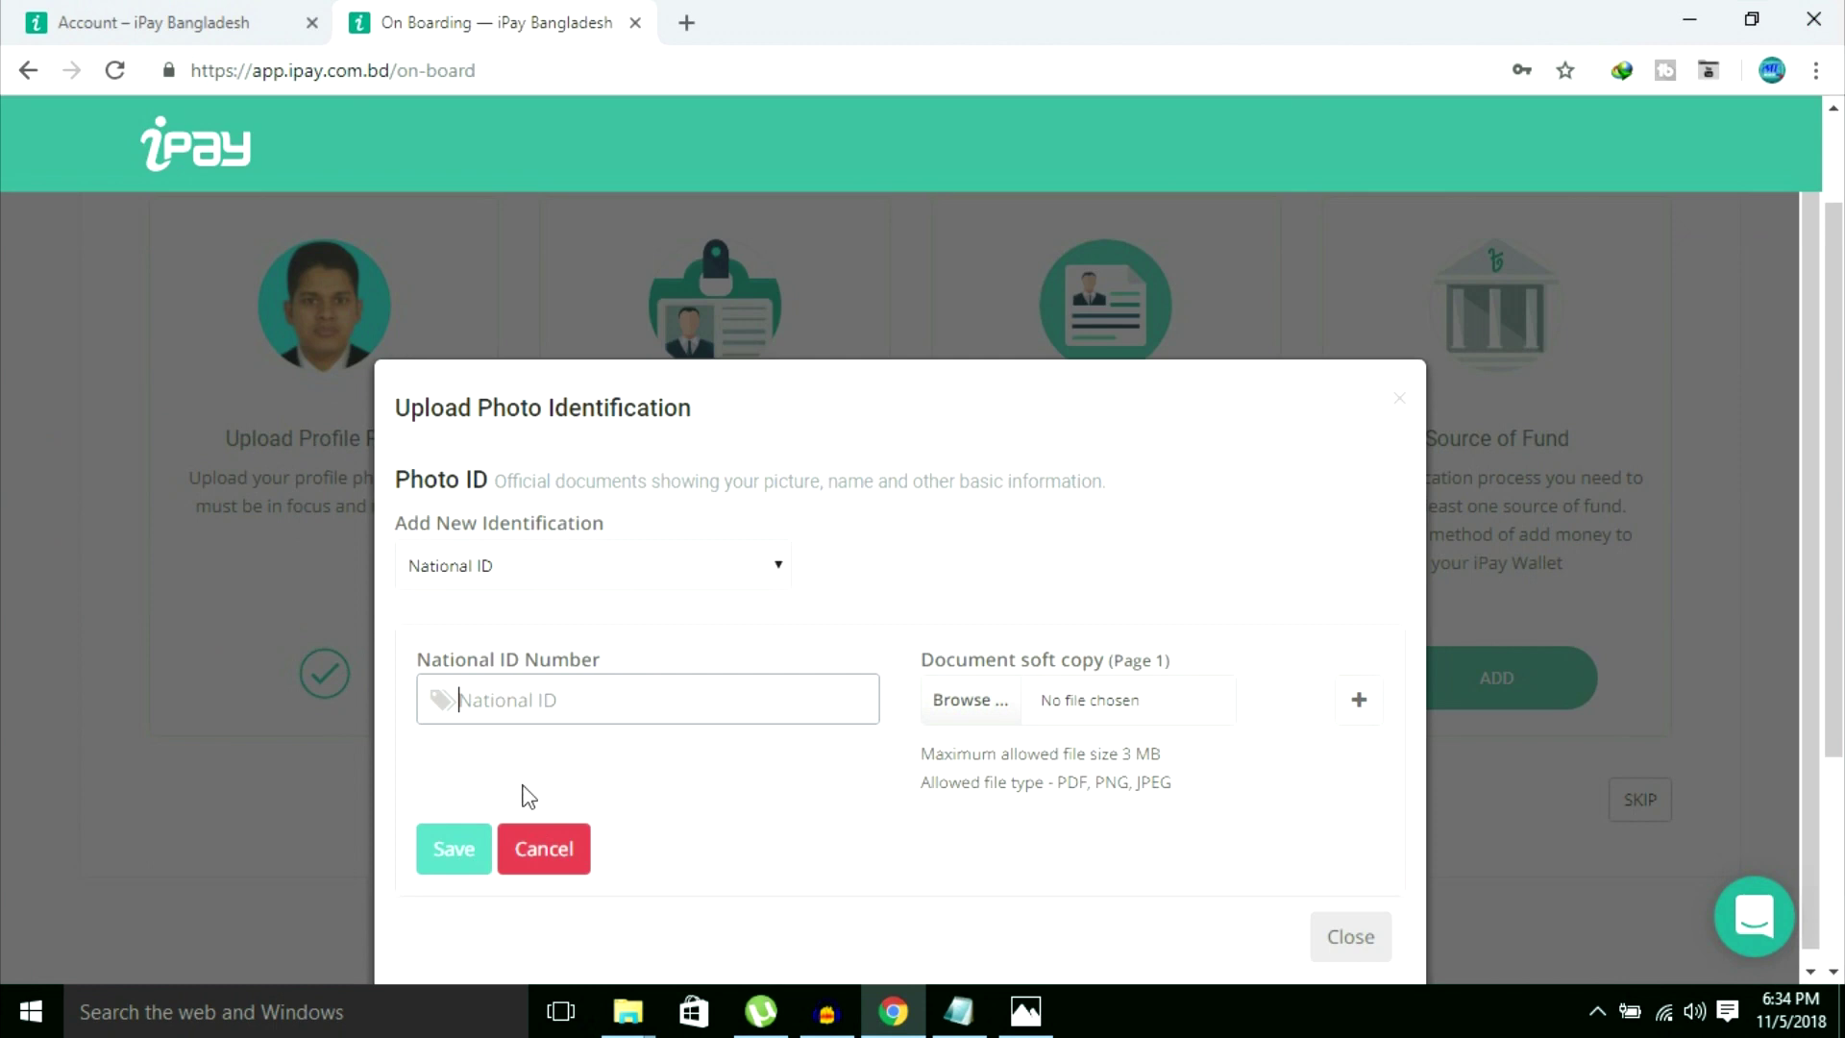
pyautogui.click(501, 700)
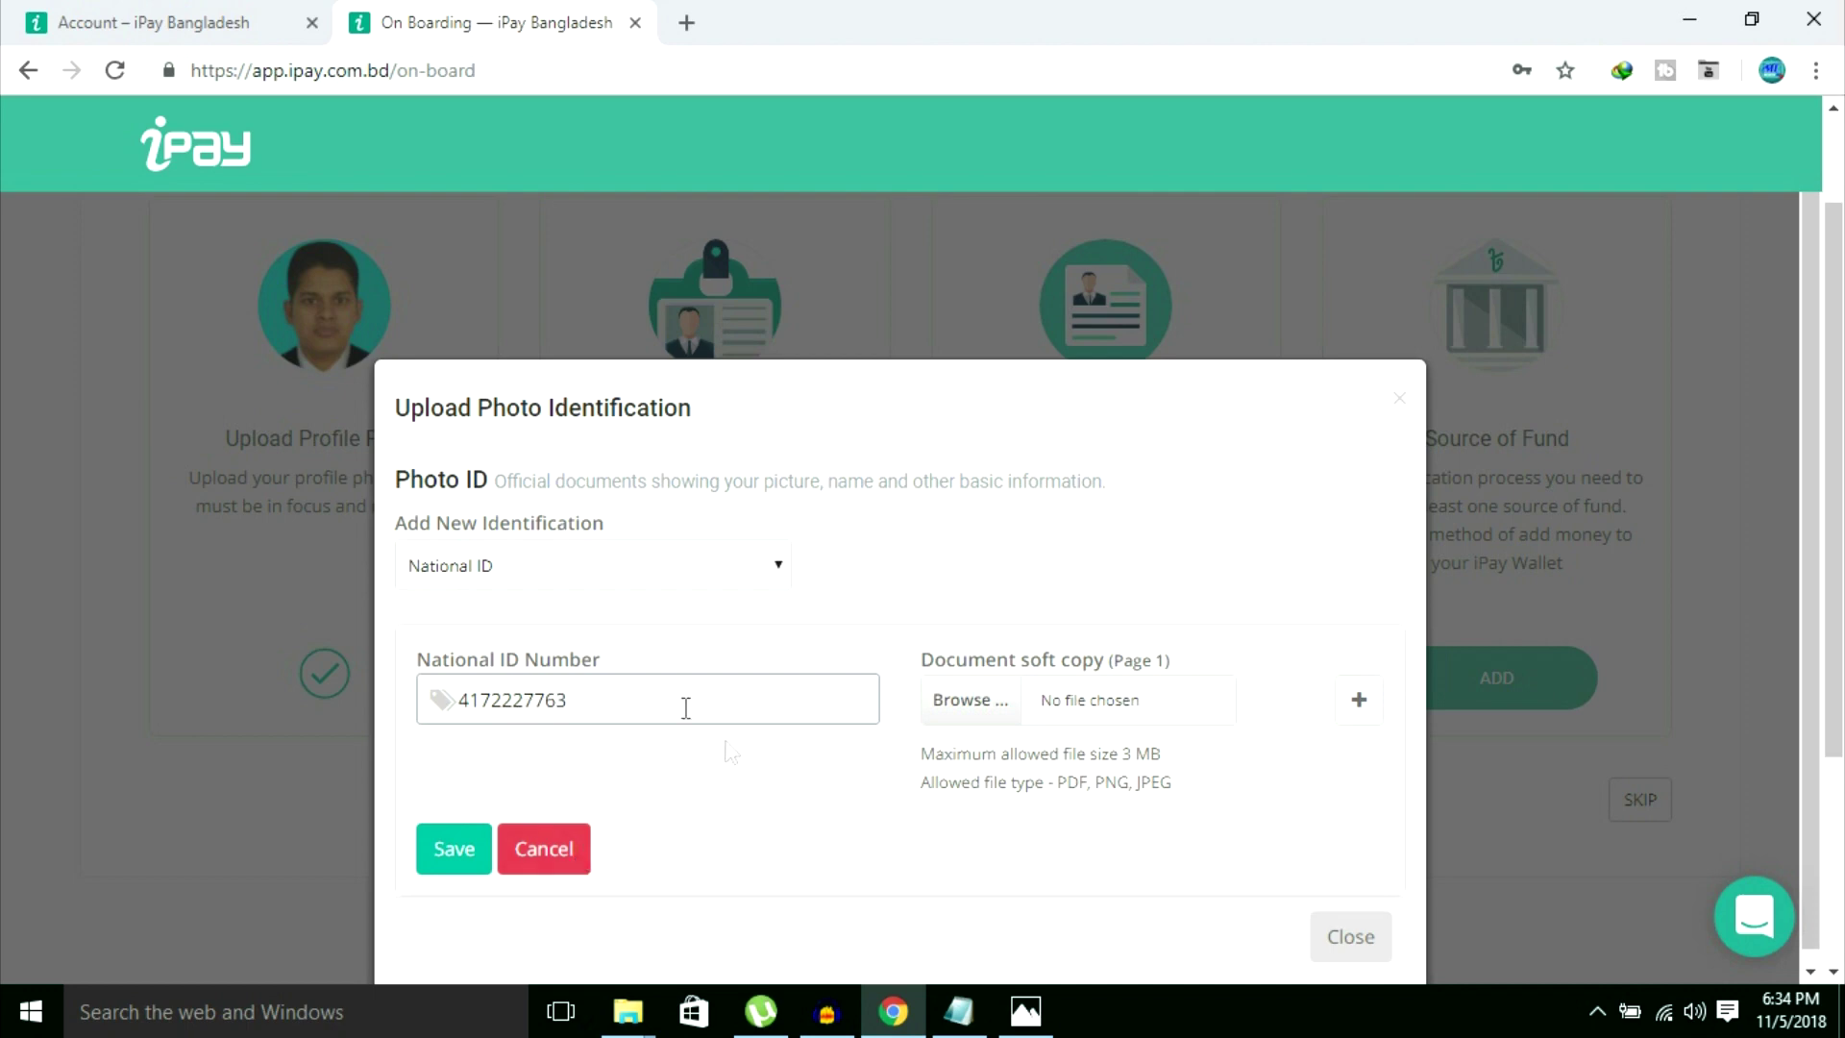
# - Recheck the 1.jpg ID card scan in Photos, then return to the iPay form
pyautogui.click(1689, 19)
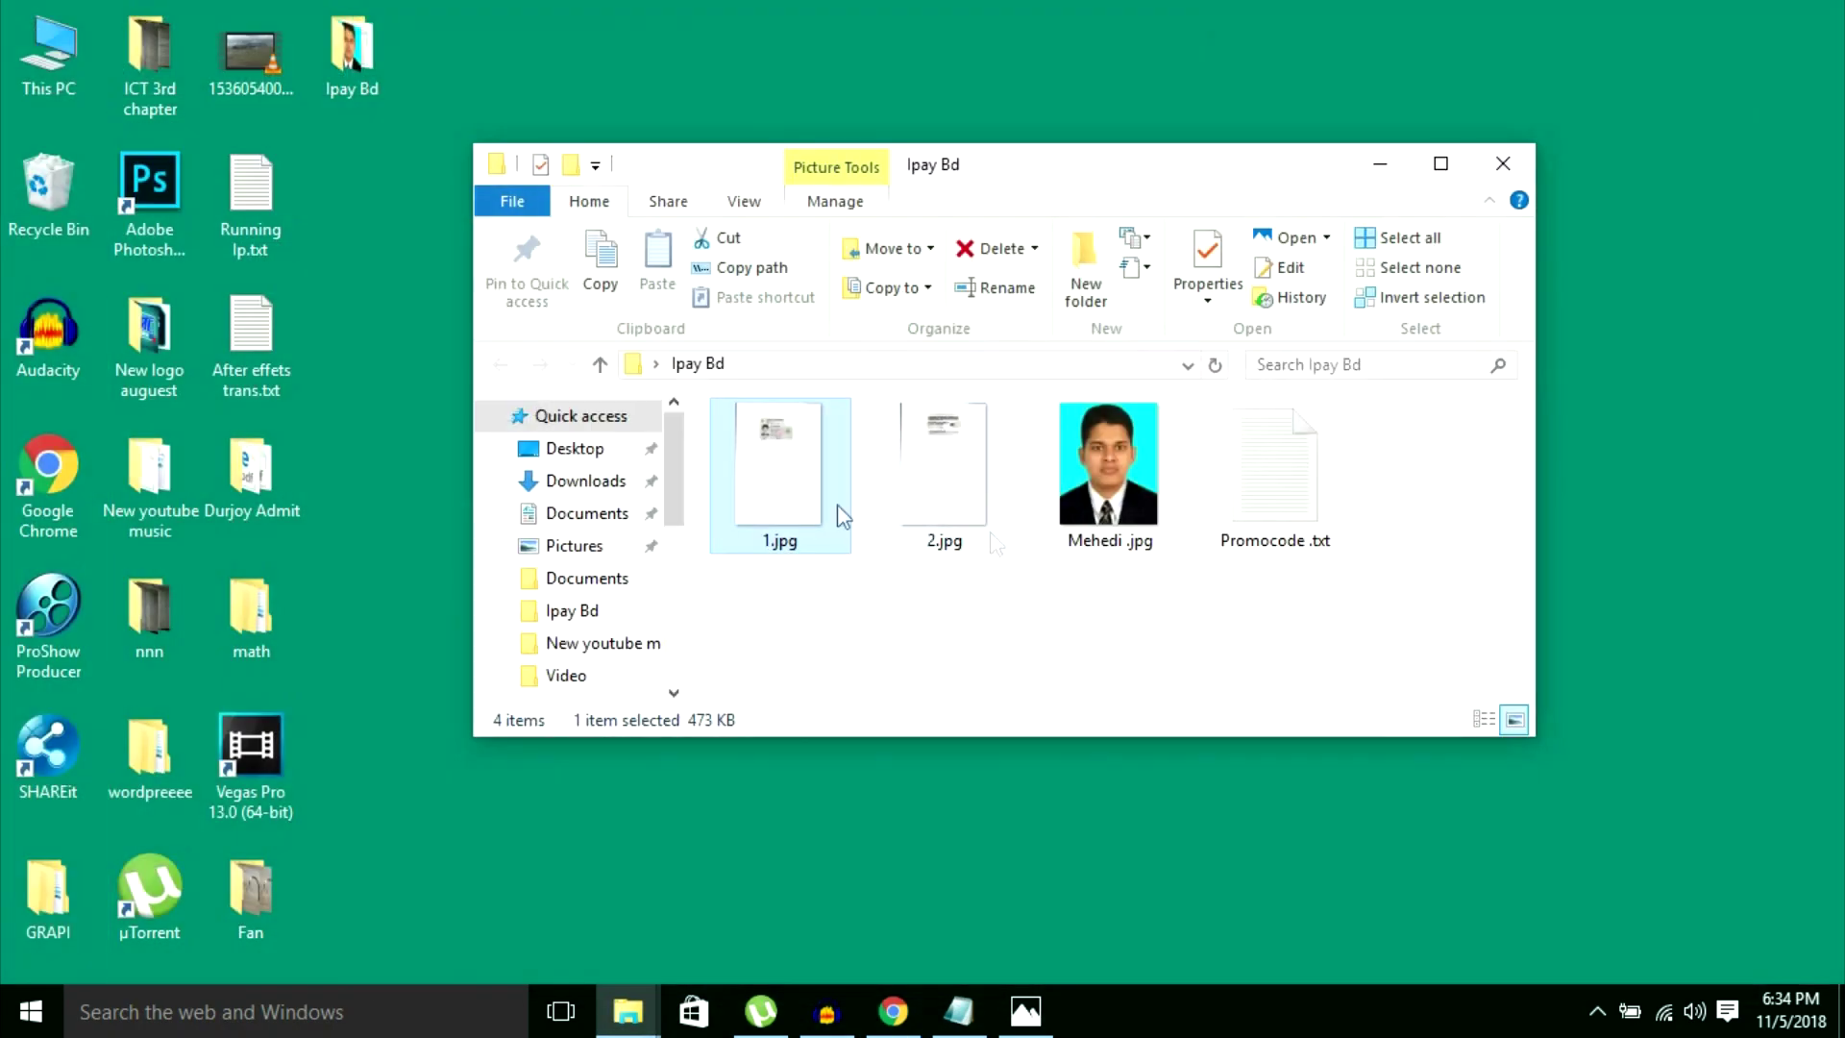
pyautogui.doubleClick(728, 456)
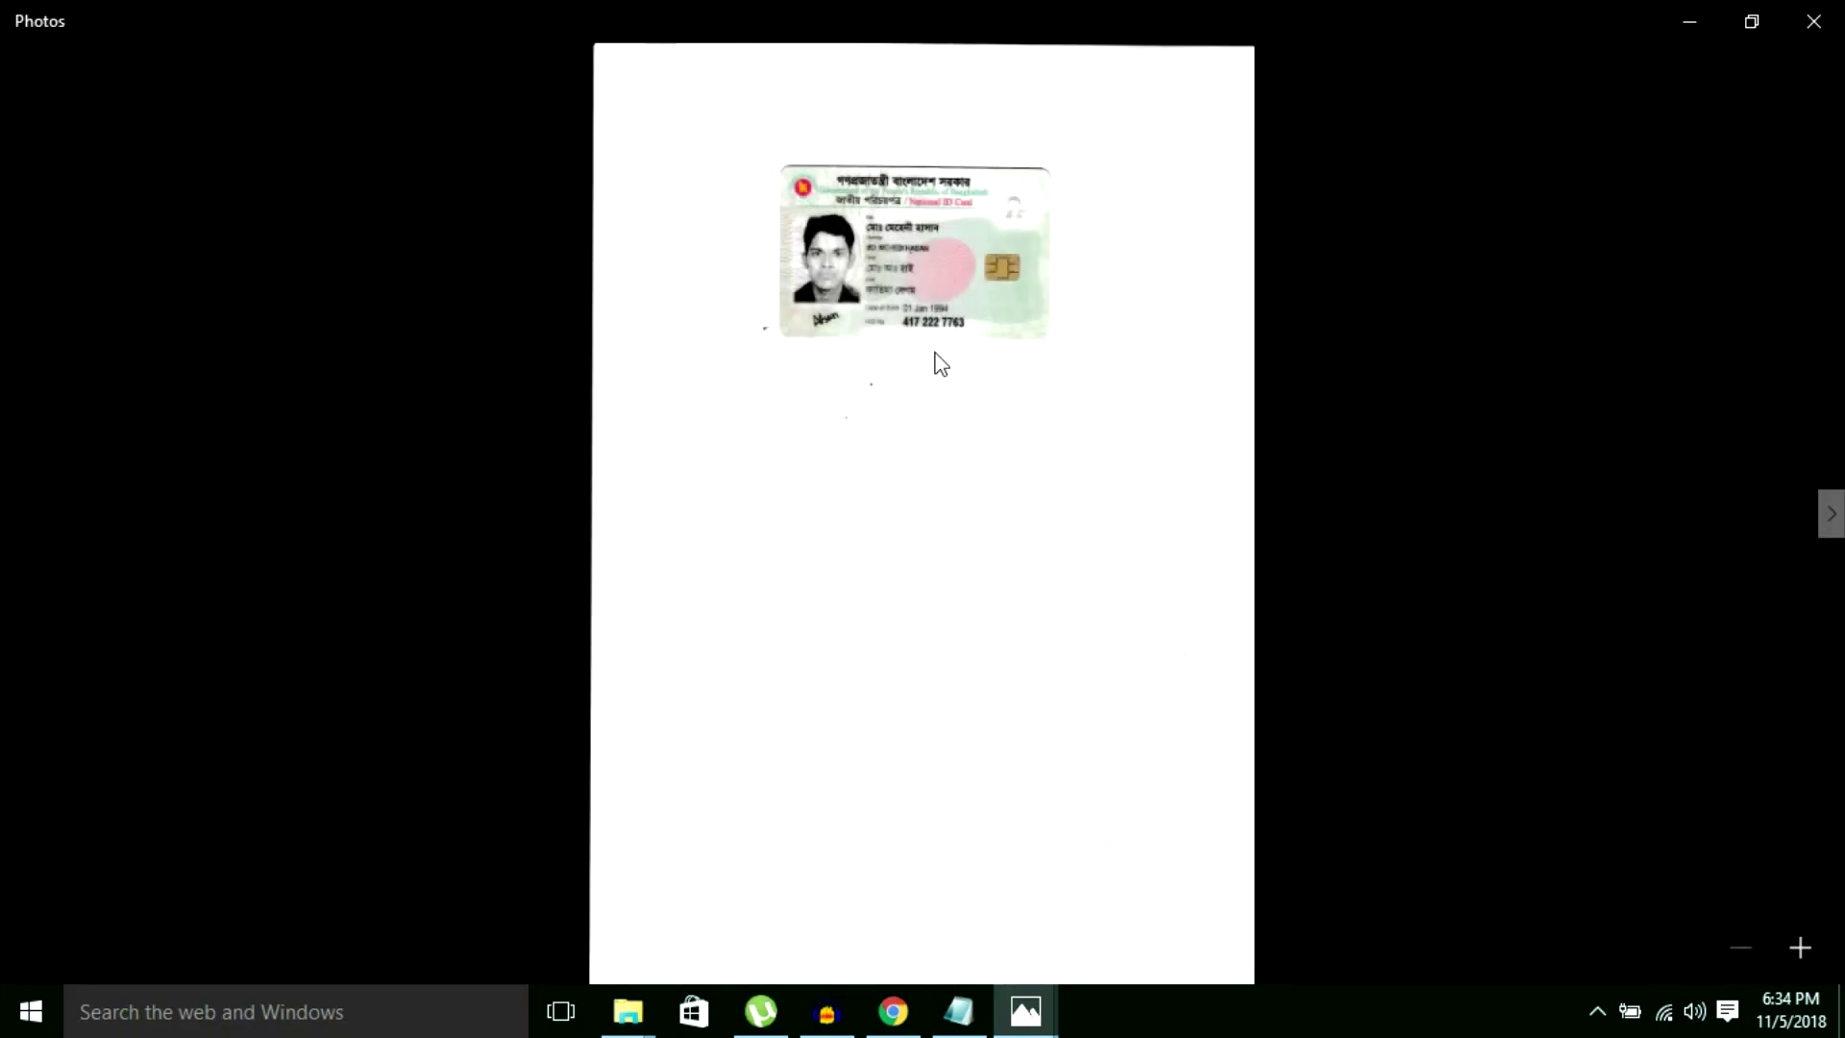
pyautogui.click(1689, 19)
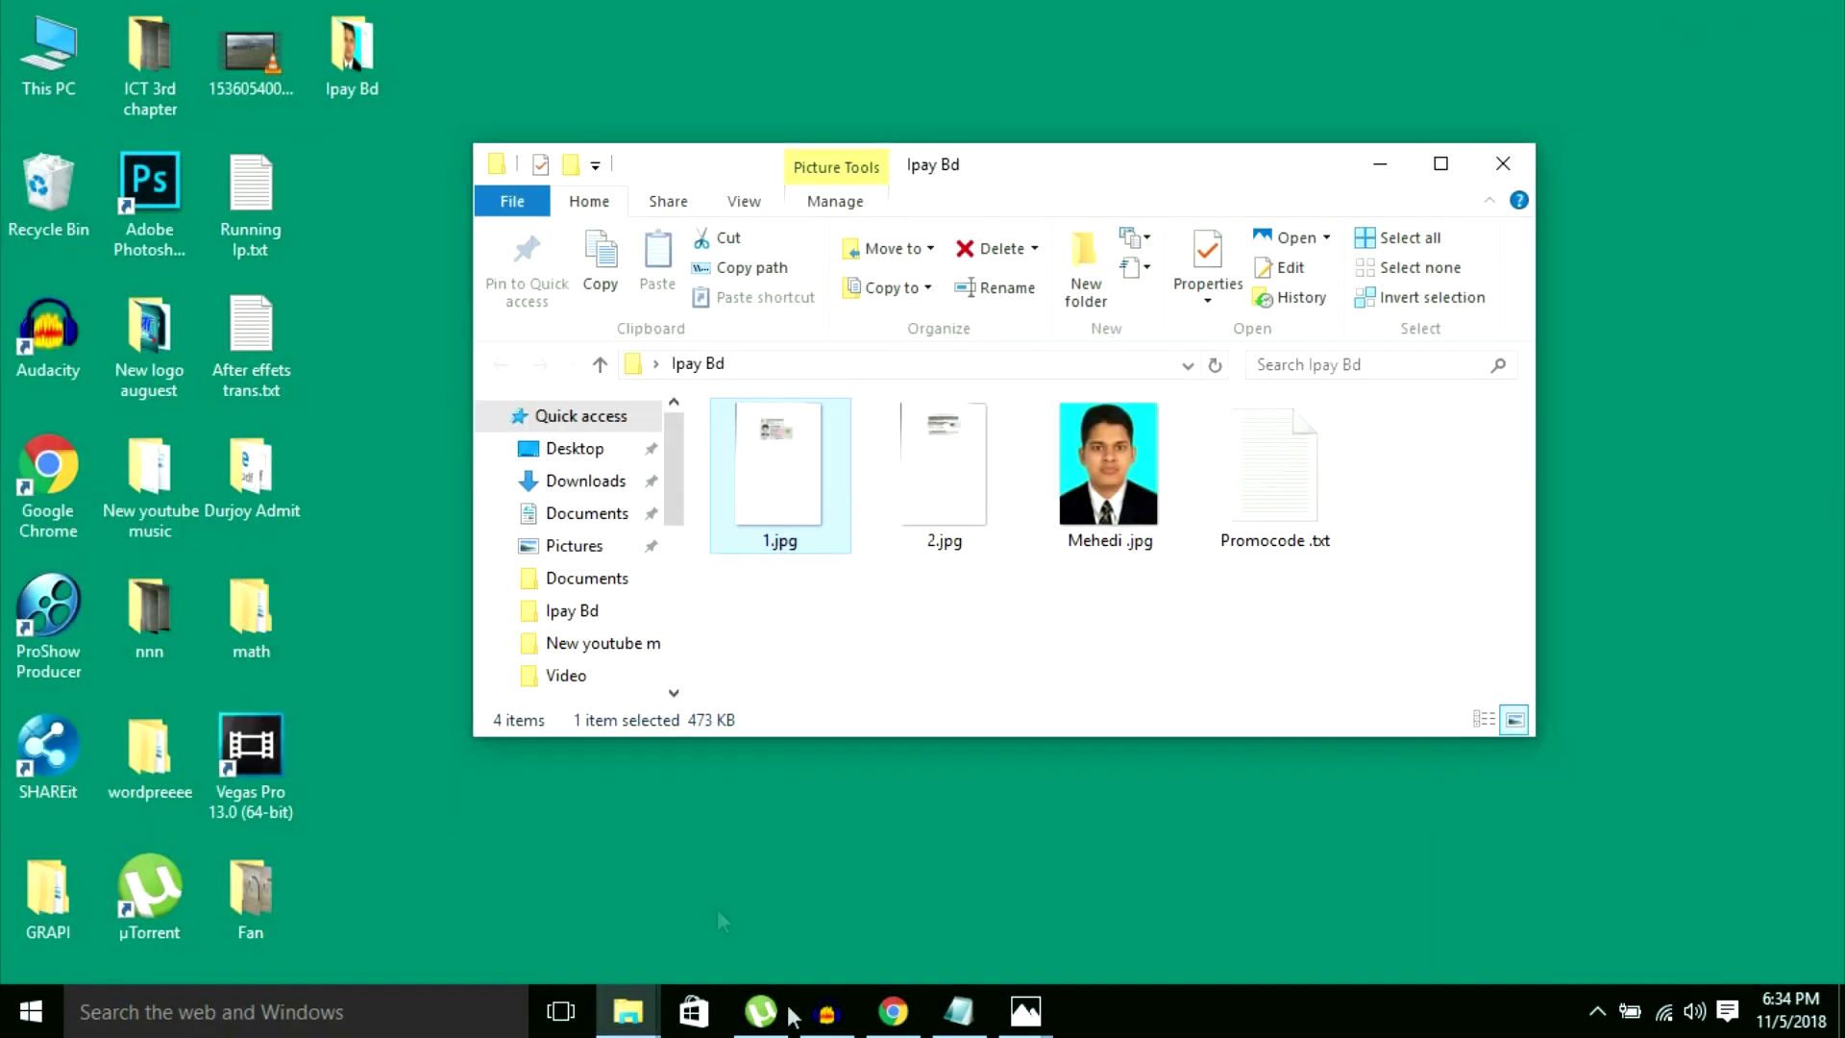
pyautogui.click(886, 1027)
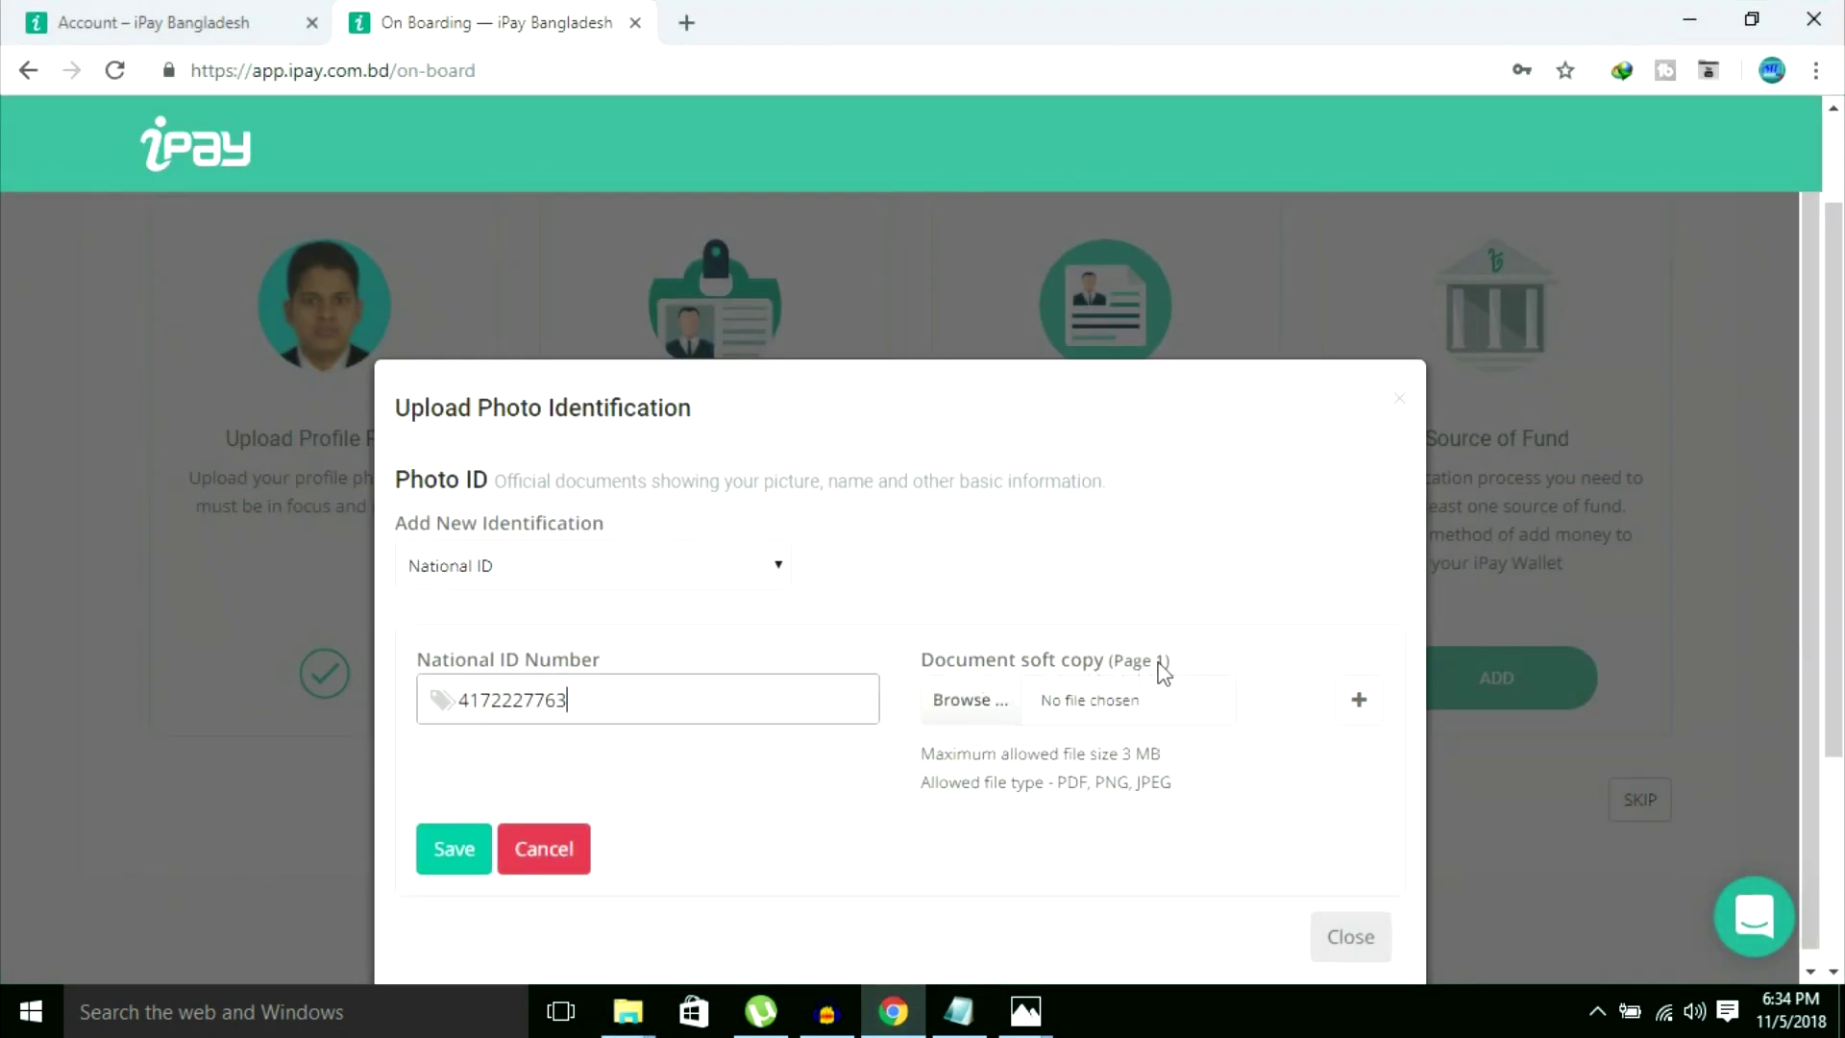
# - Attach 1.jpg as page 1 of the National ID document
pyautogui.click(970, 713)
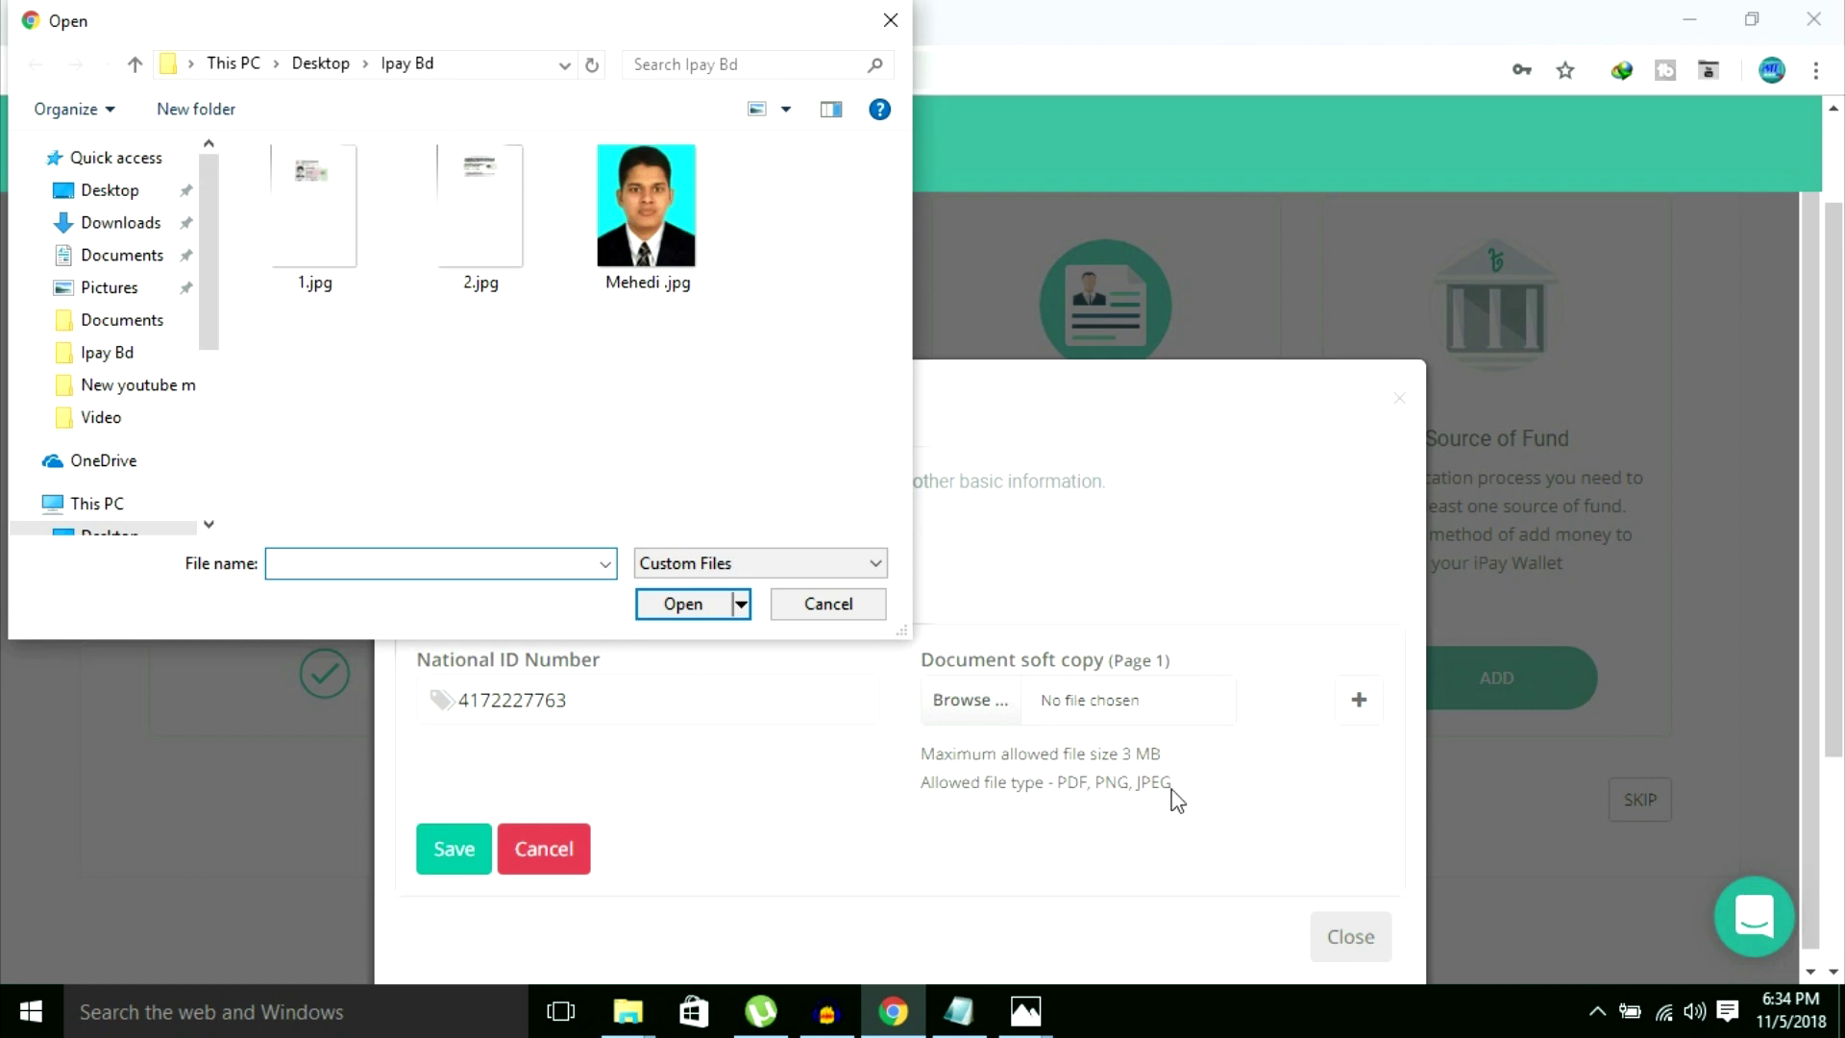
pyautogui.click(313, 221)
pyautogui.click(678, 604)
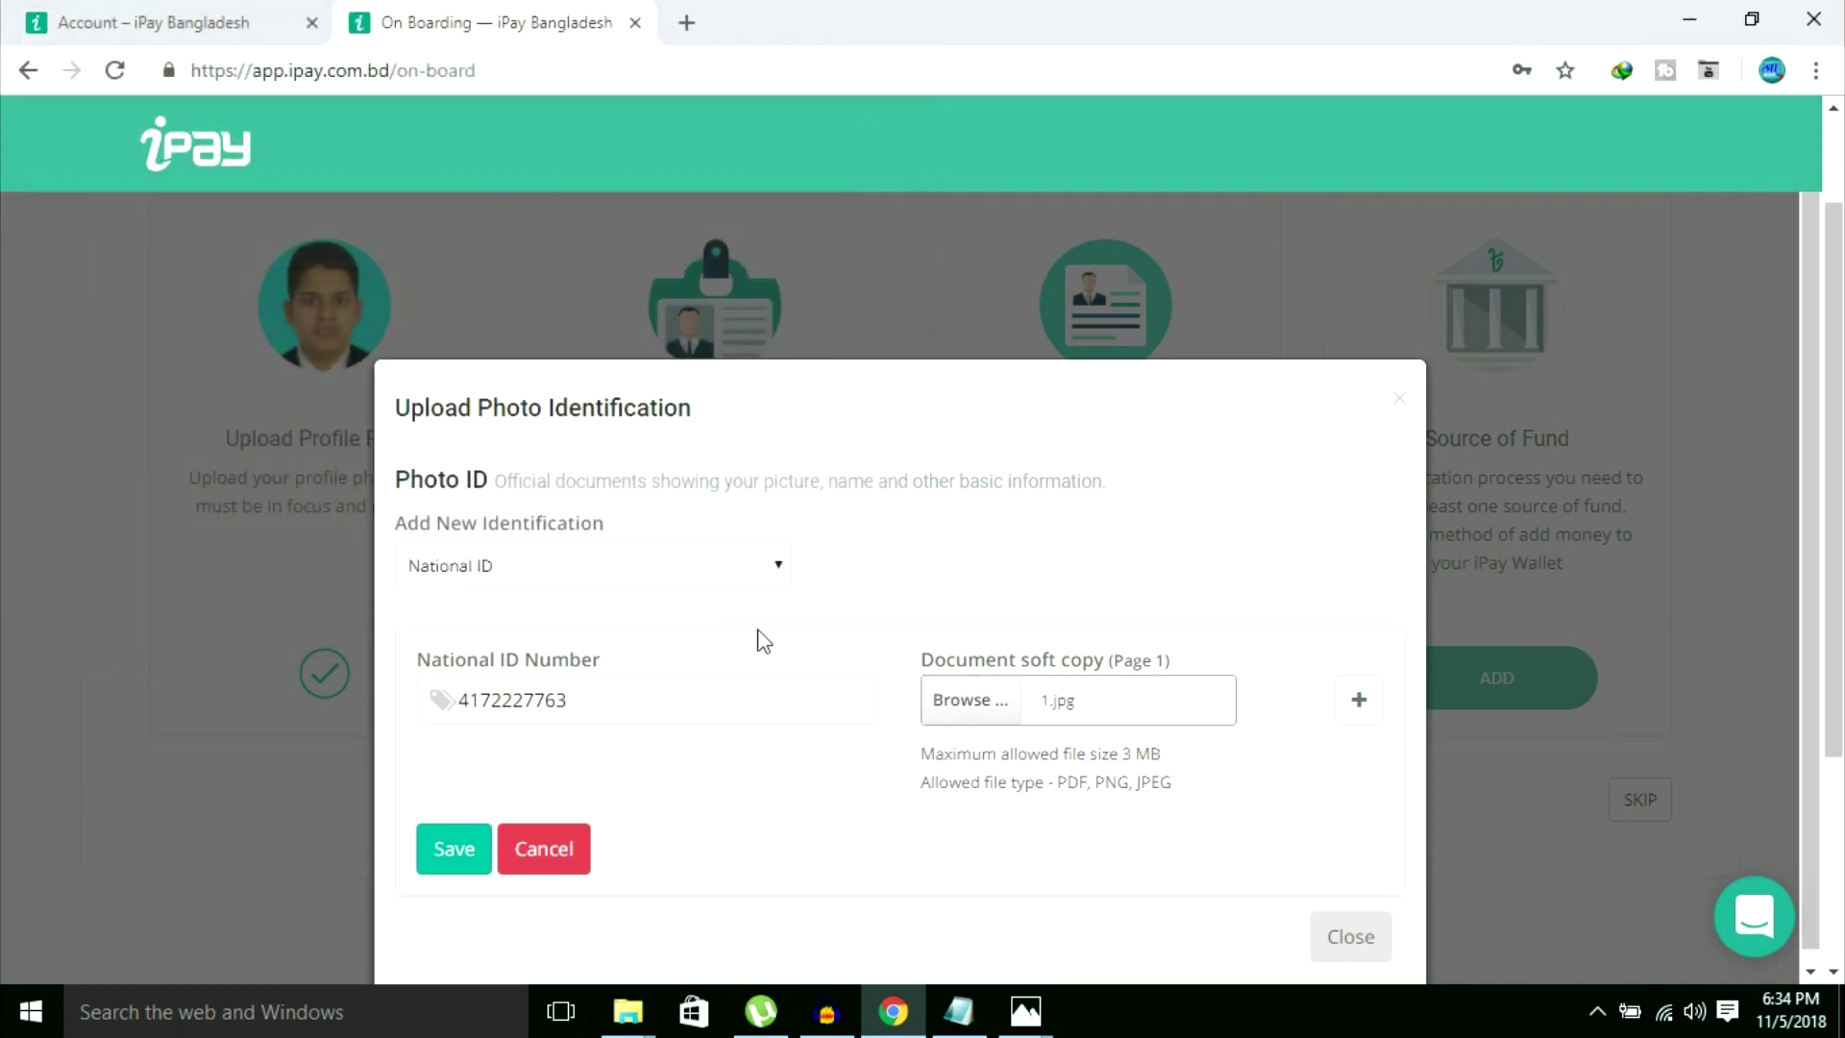
# - Add 2.jpg as a second page and save the National ID
pyautogui.click(1363, 711)
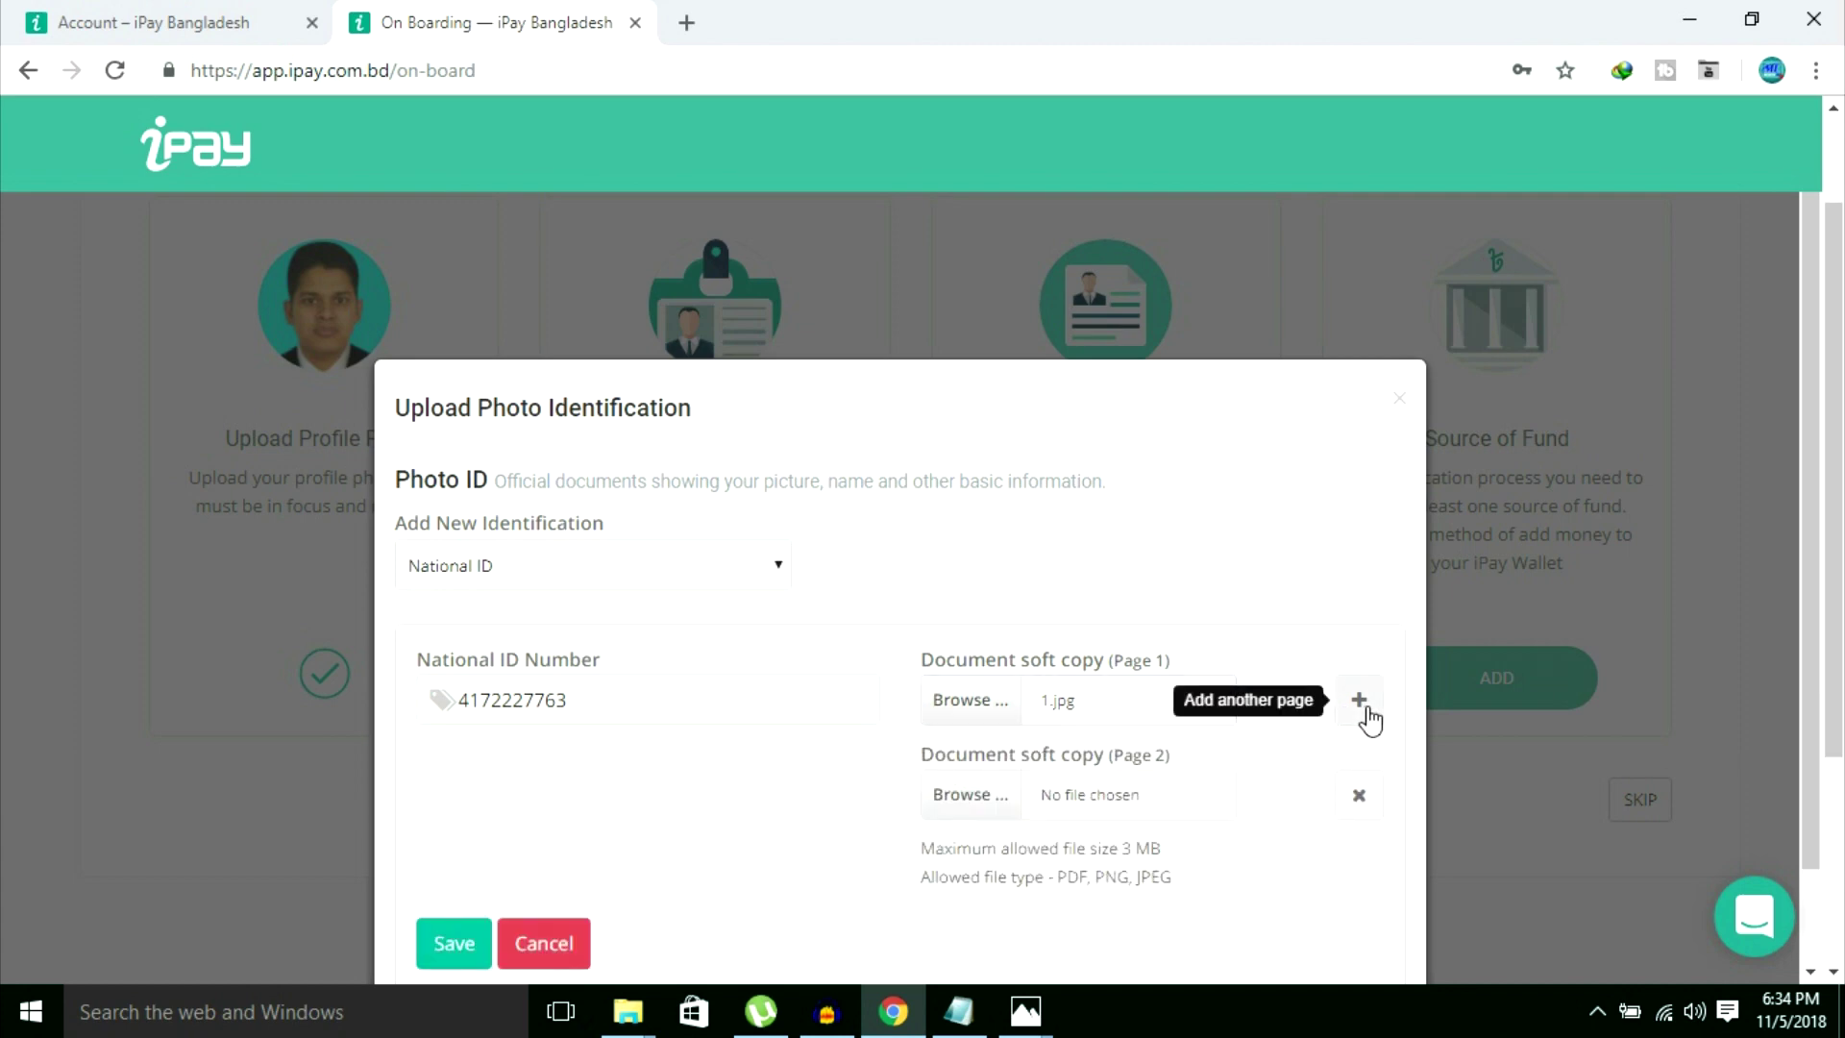
pyautogui.click(966, 795)
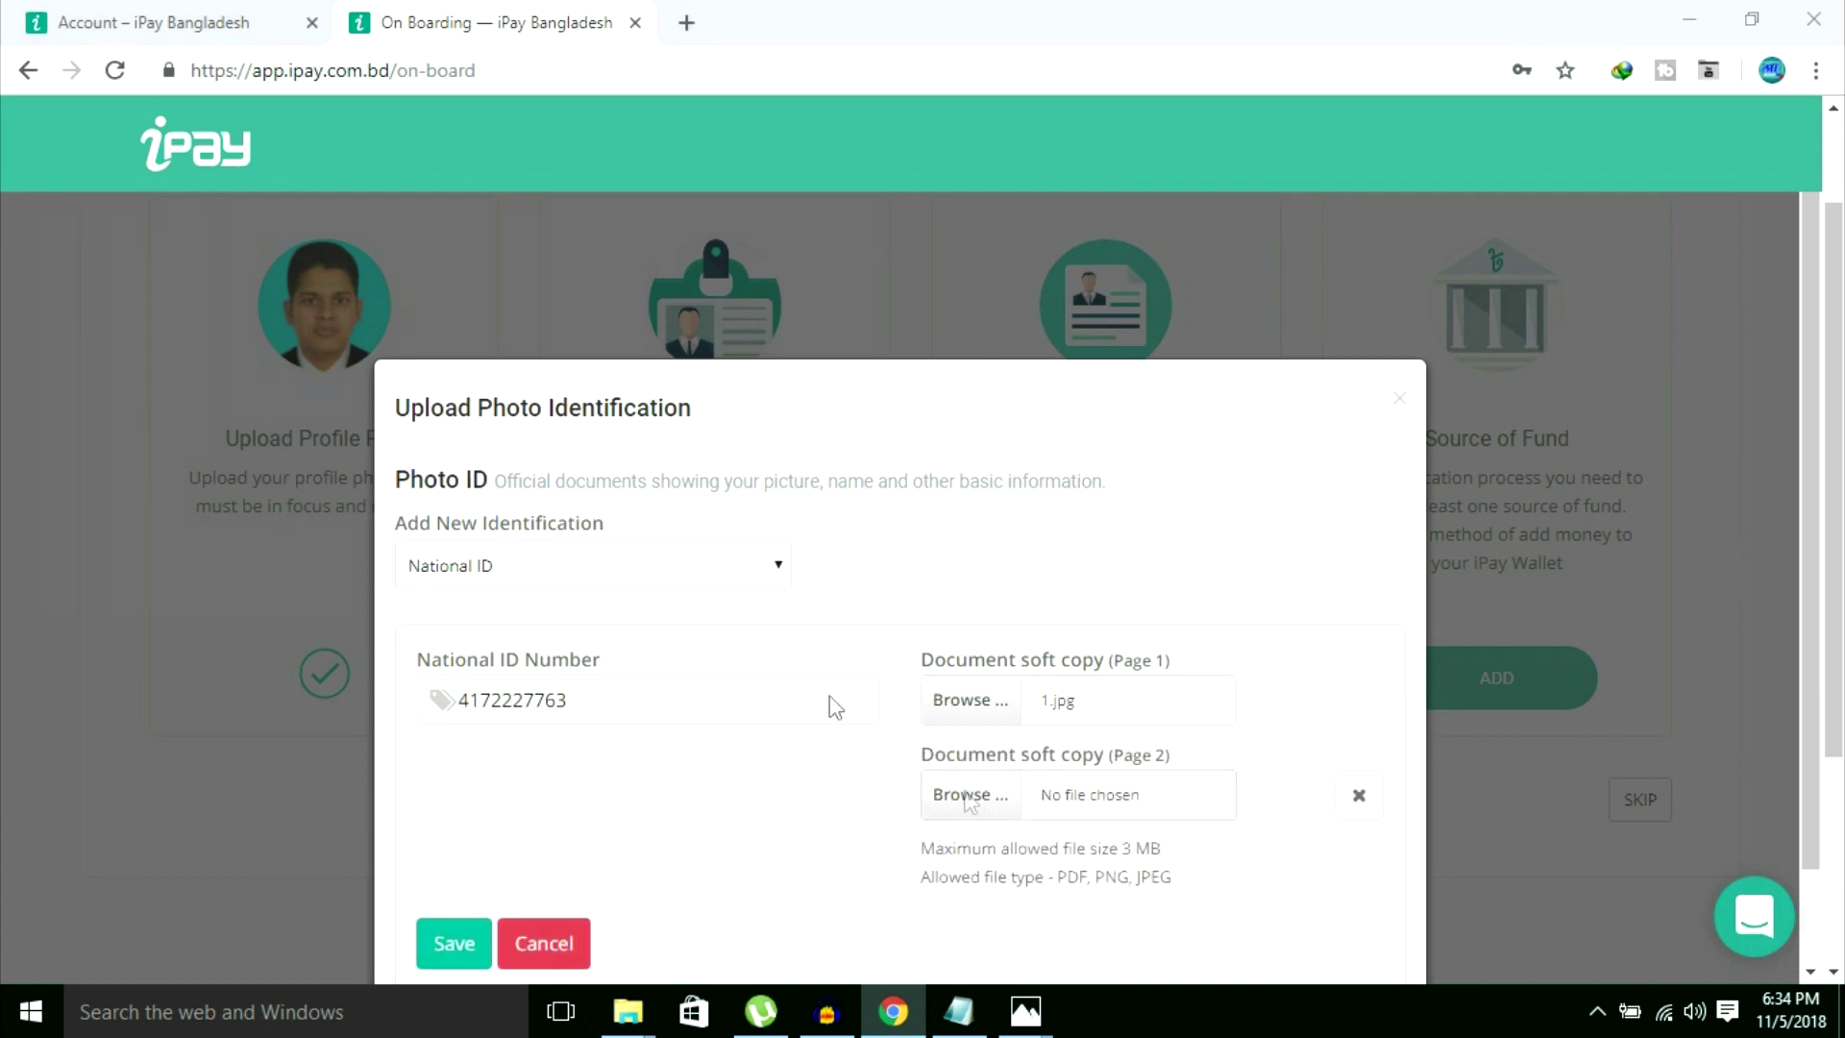
pyautogui.click(487, 239)
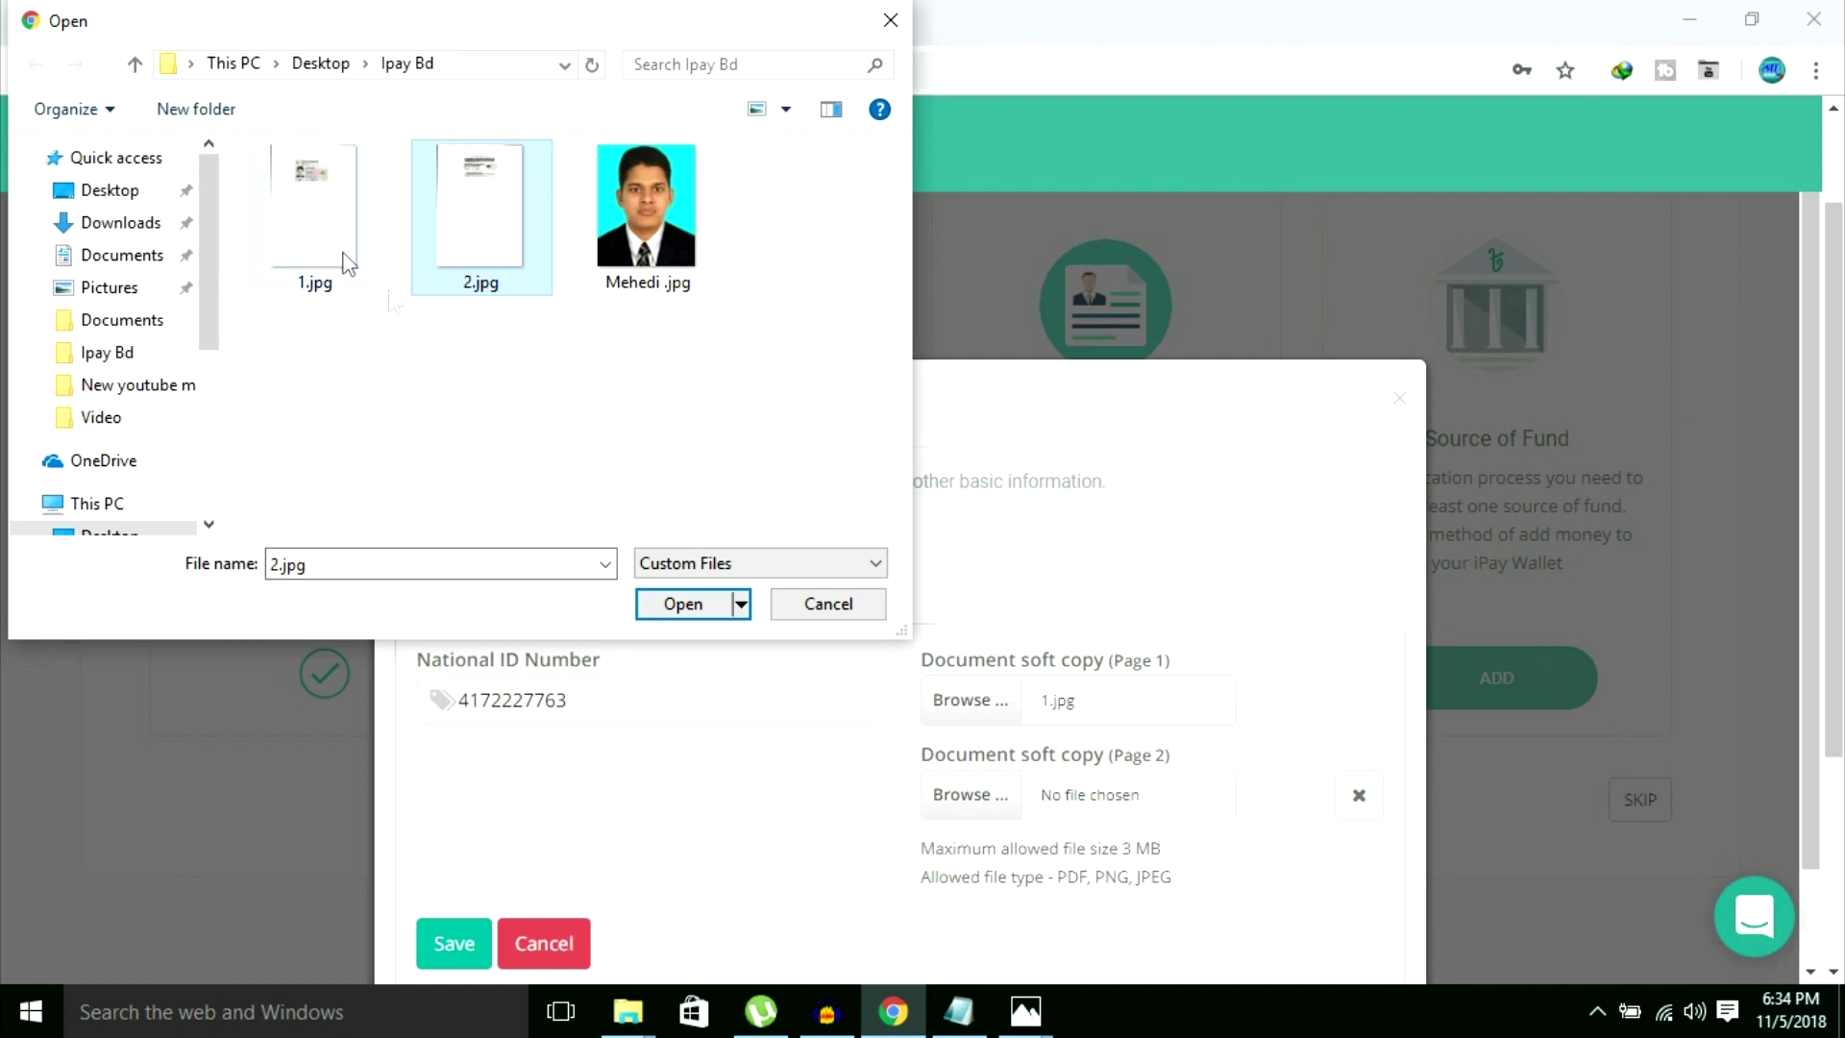
pyautogui.click(688, 609)
pyautogui.scroll(-2, 982, 653)
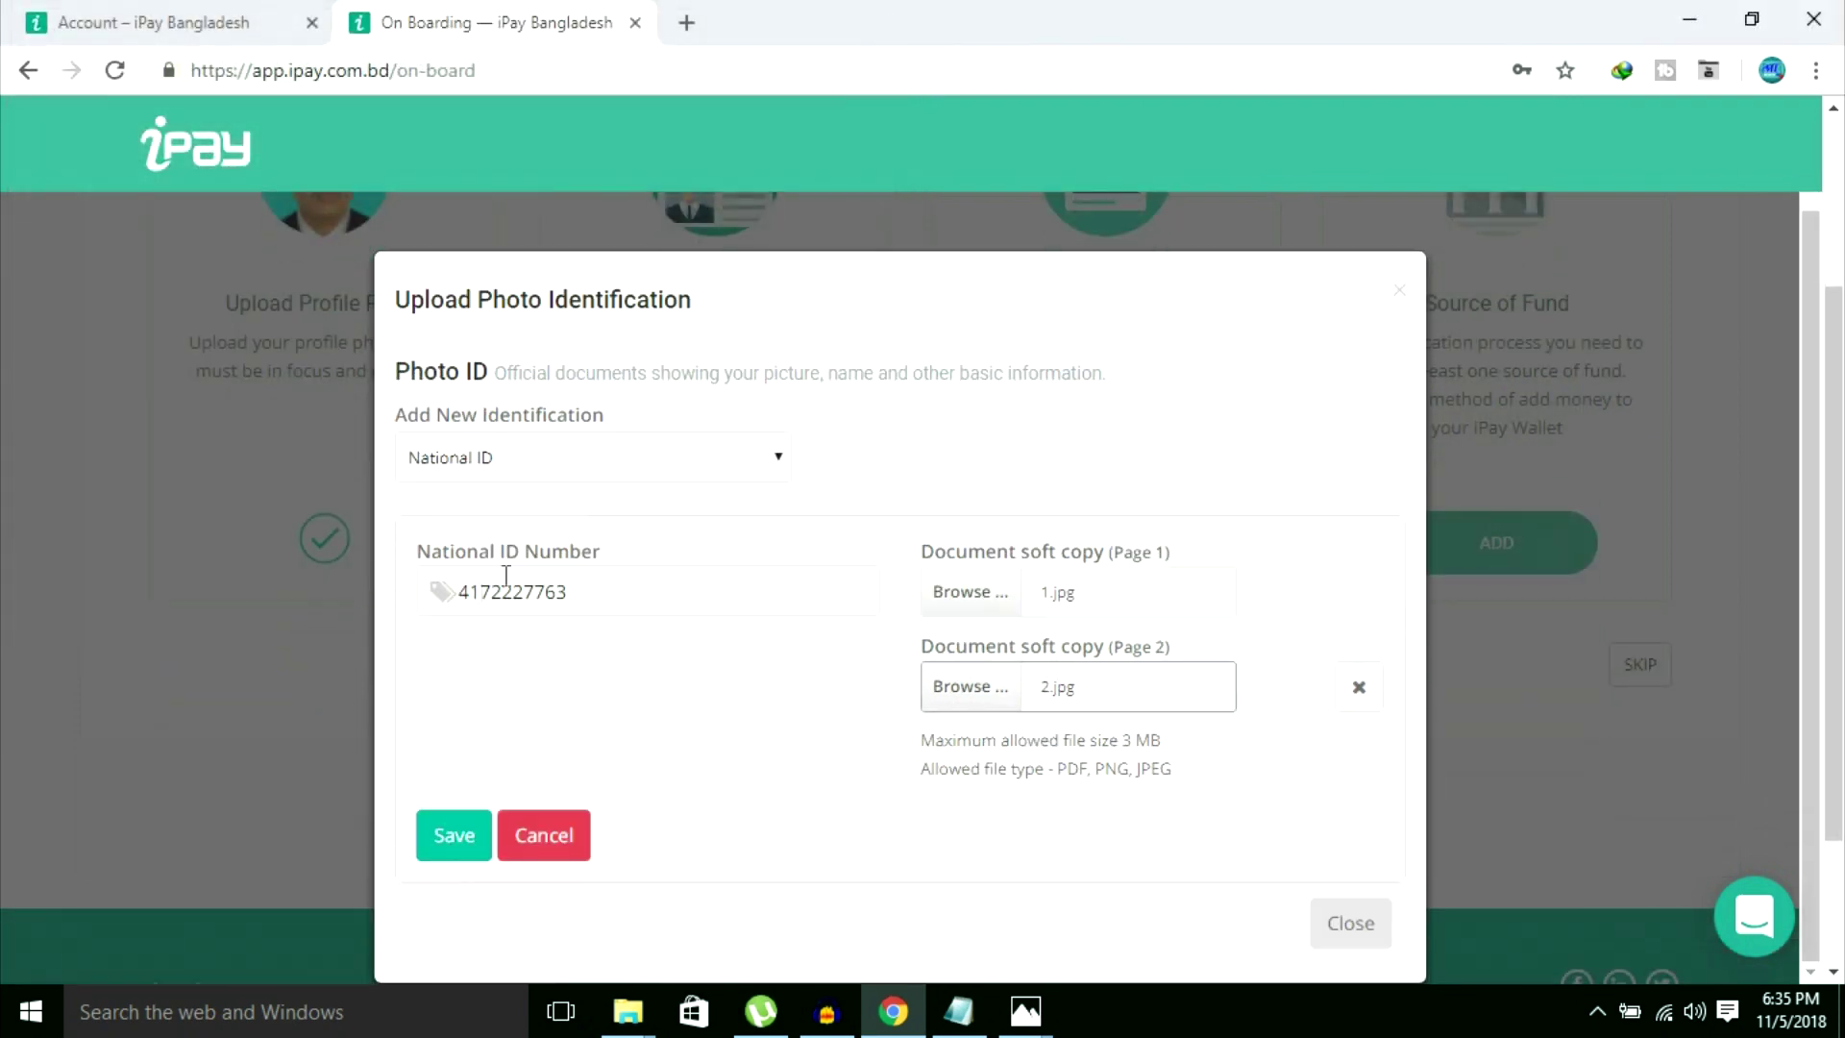
pyautogui.click(458, 847)
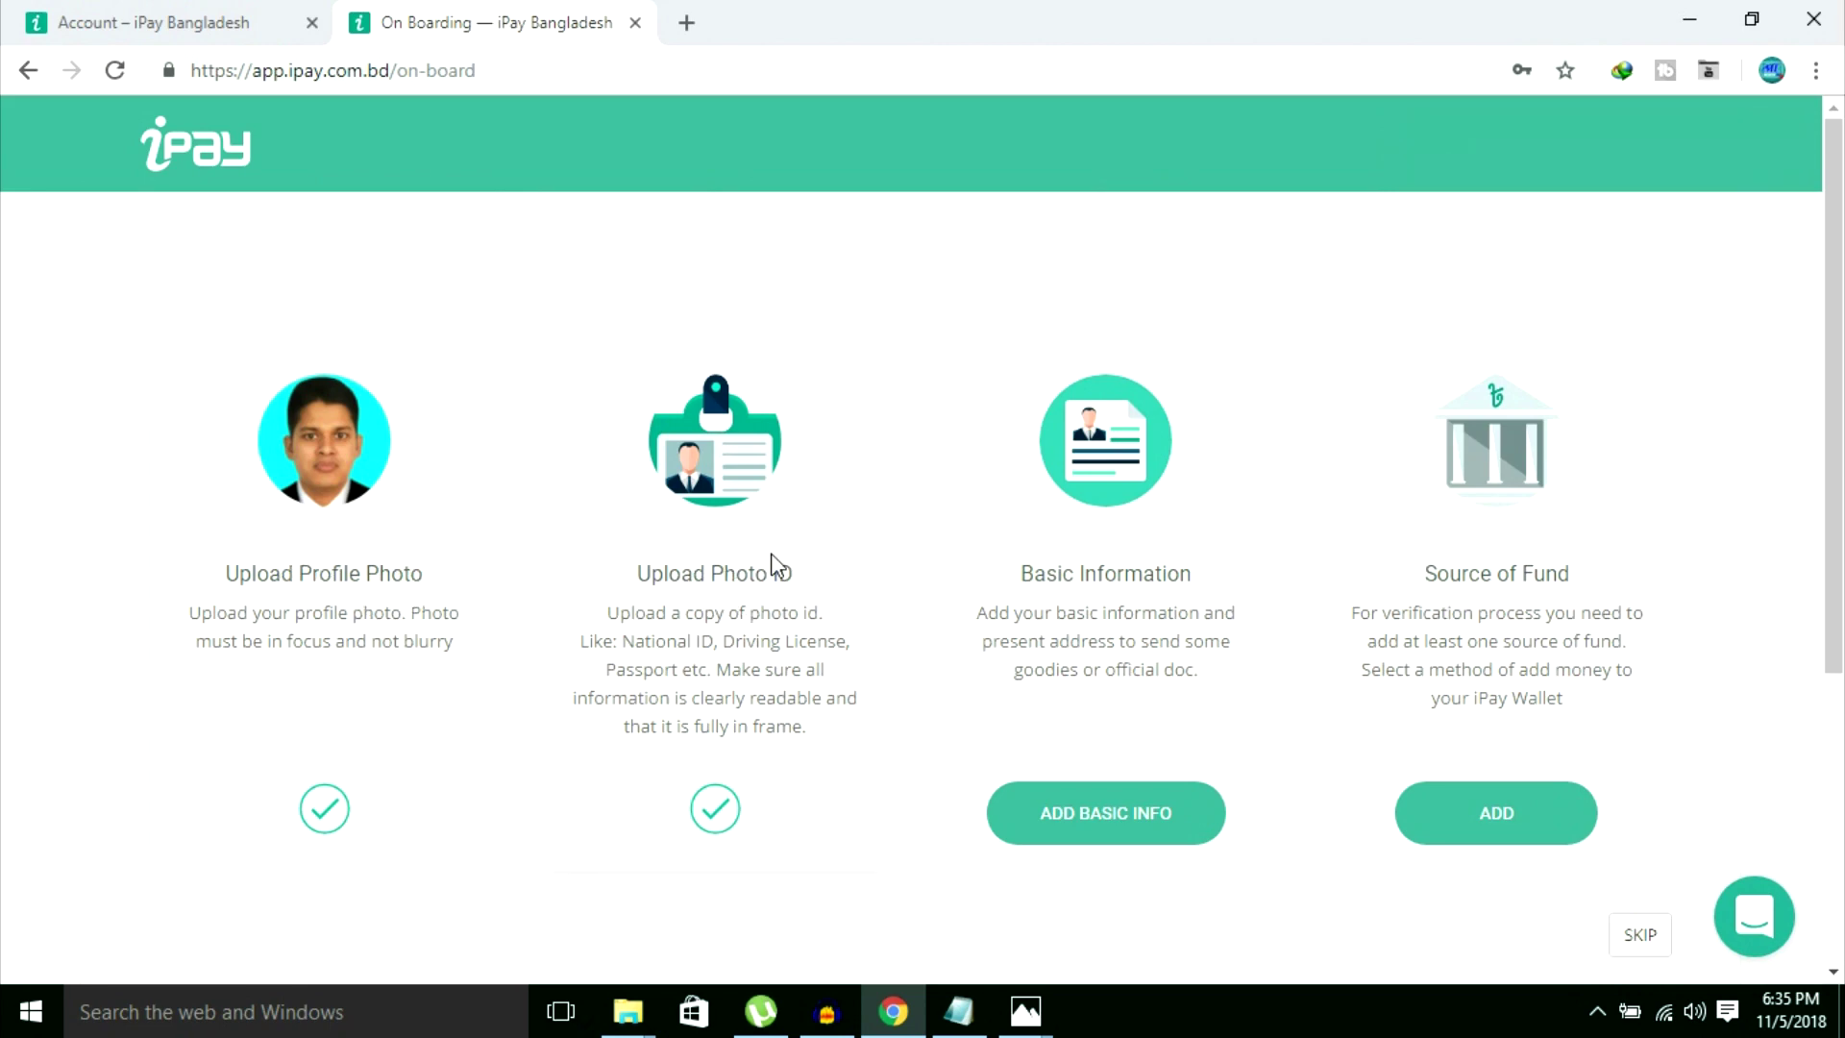
# - In the Basic information form, set Occupation to Student
pyautogui.click(1102, 824)
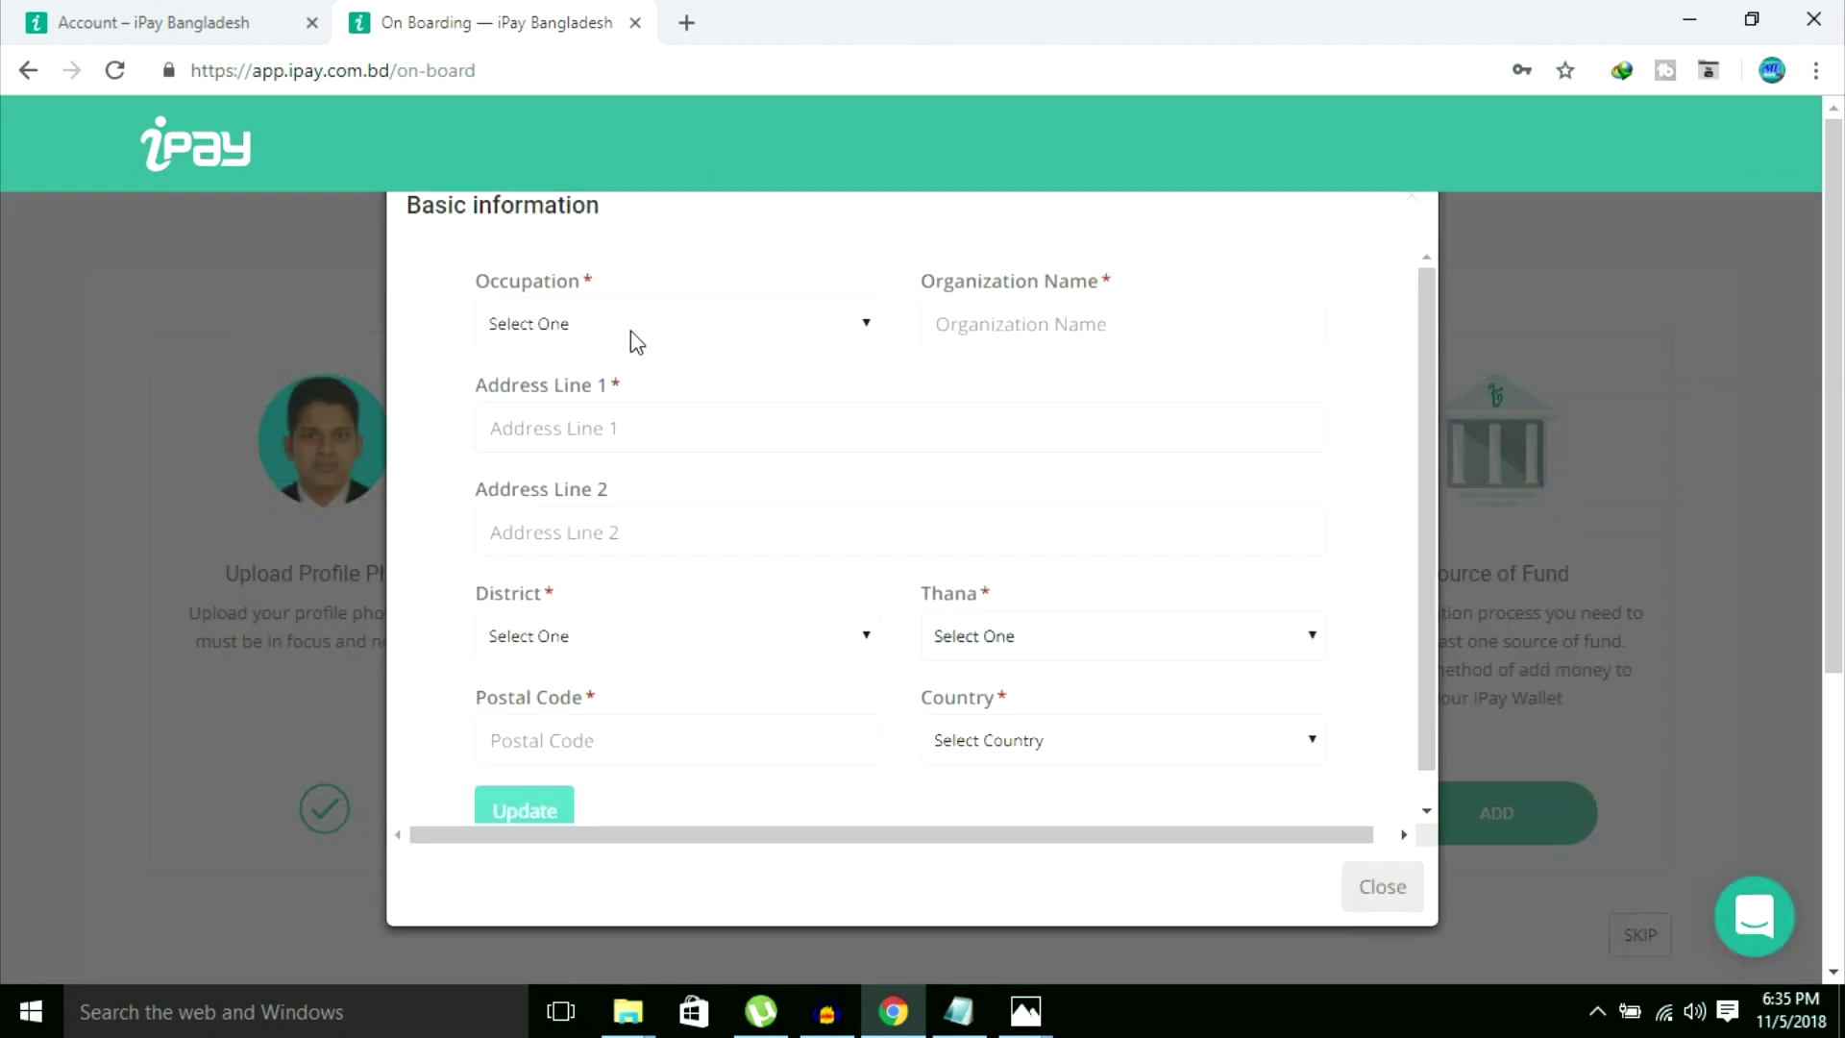
pyautogui.click(635, 331)
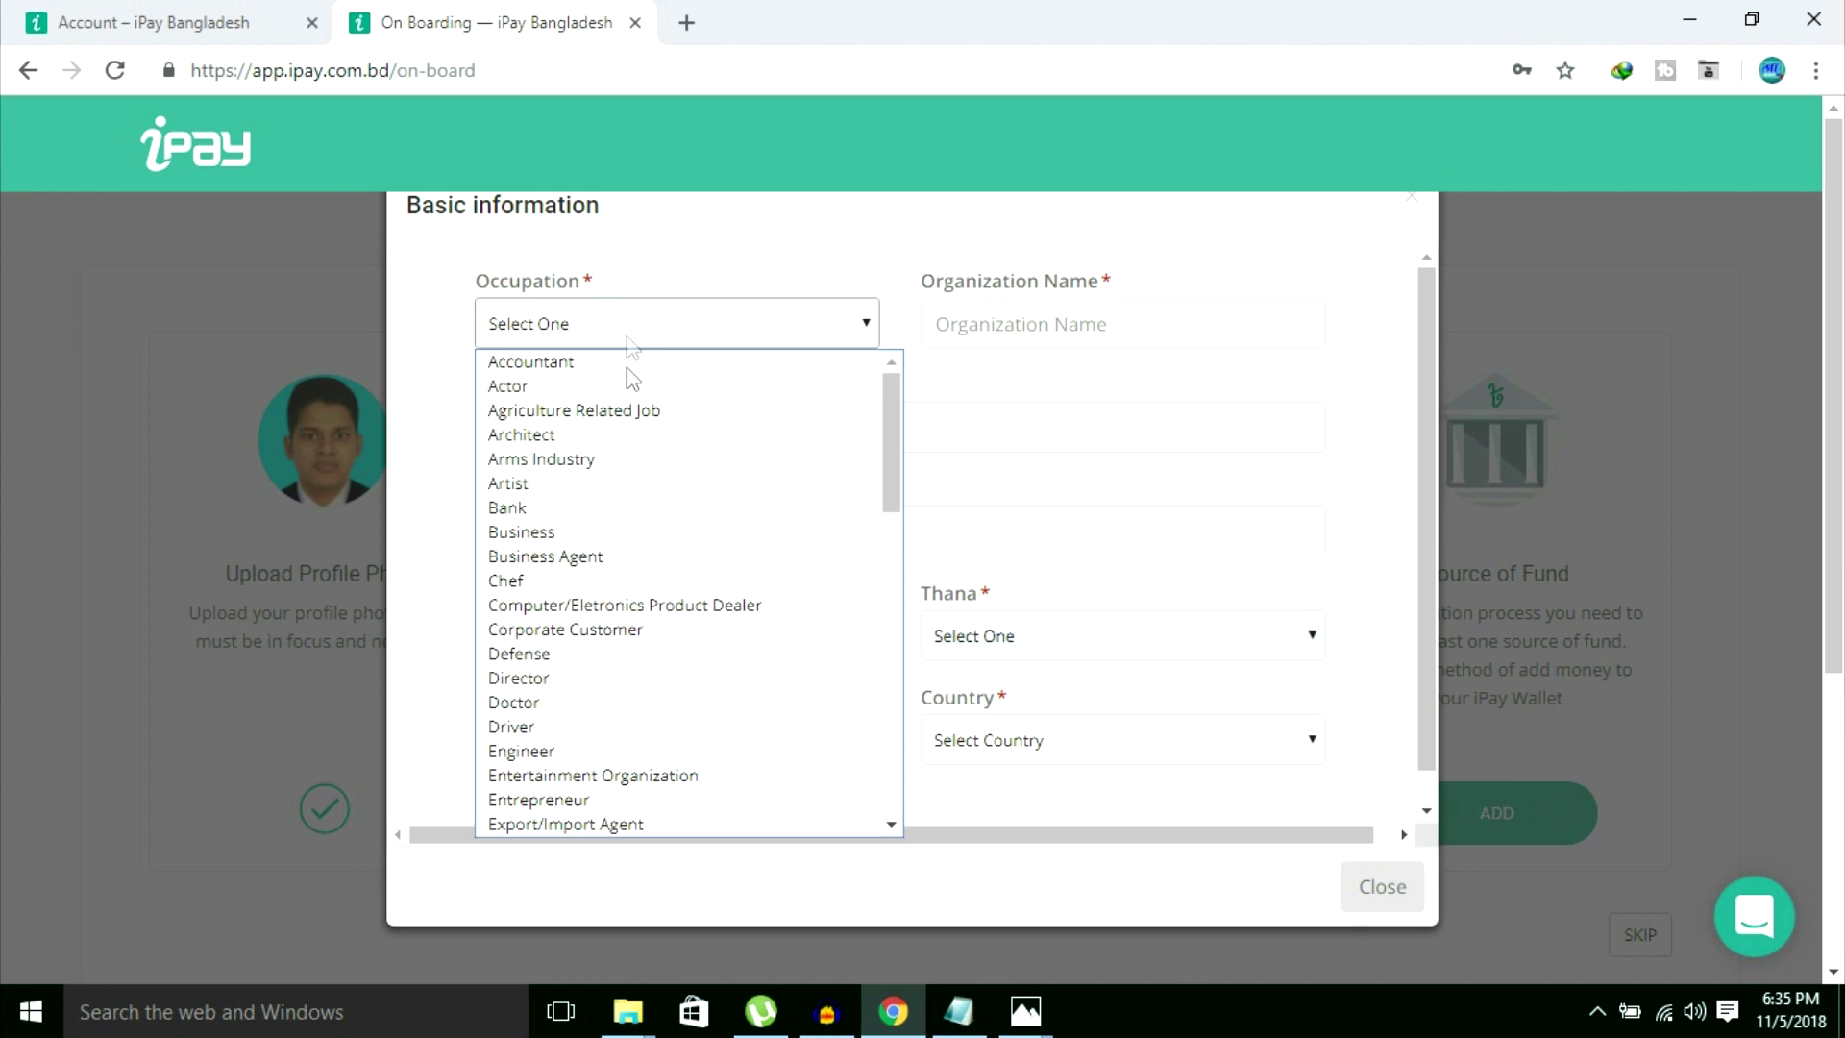
pyautogui.scroll(-5, 580, 735)
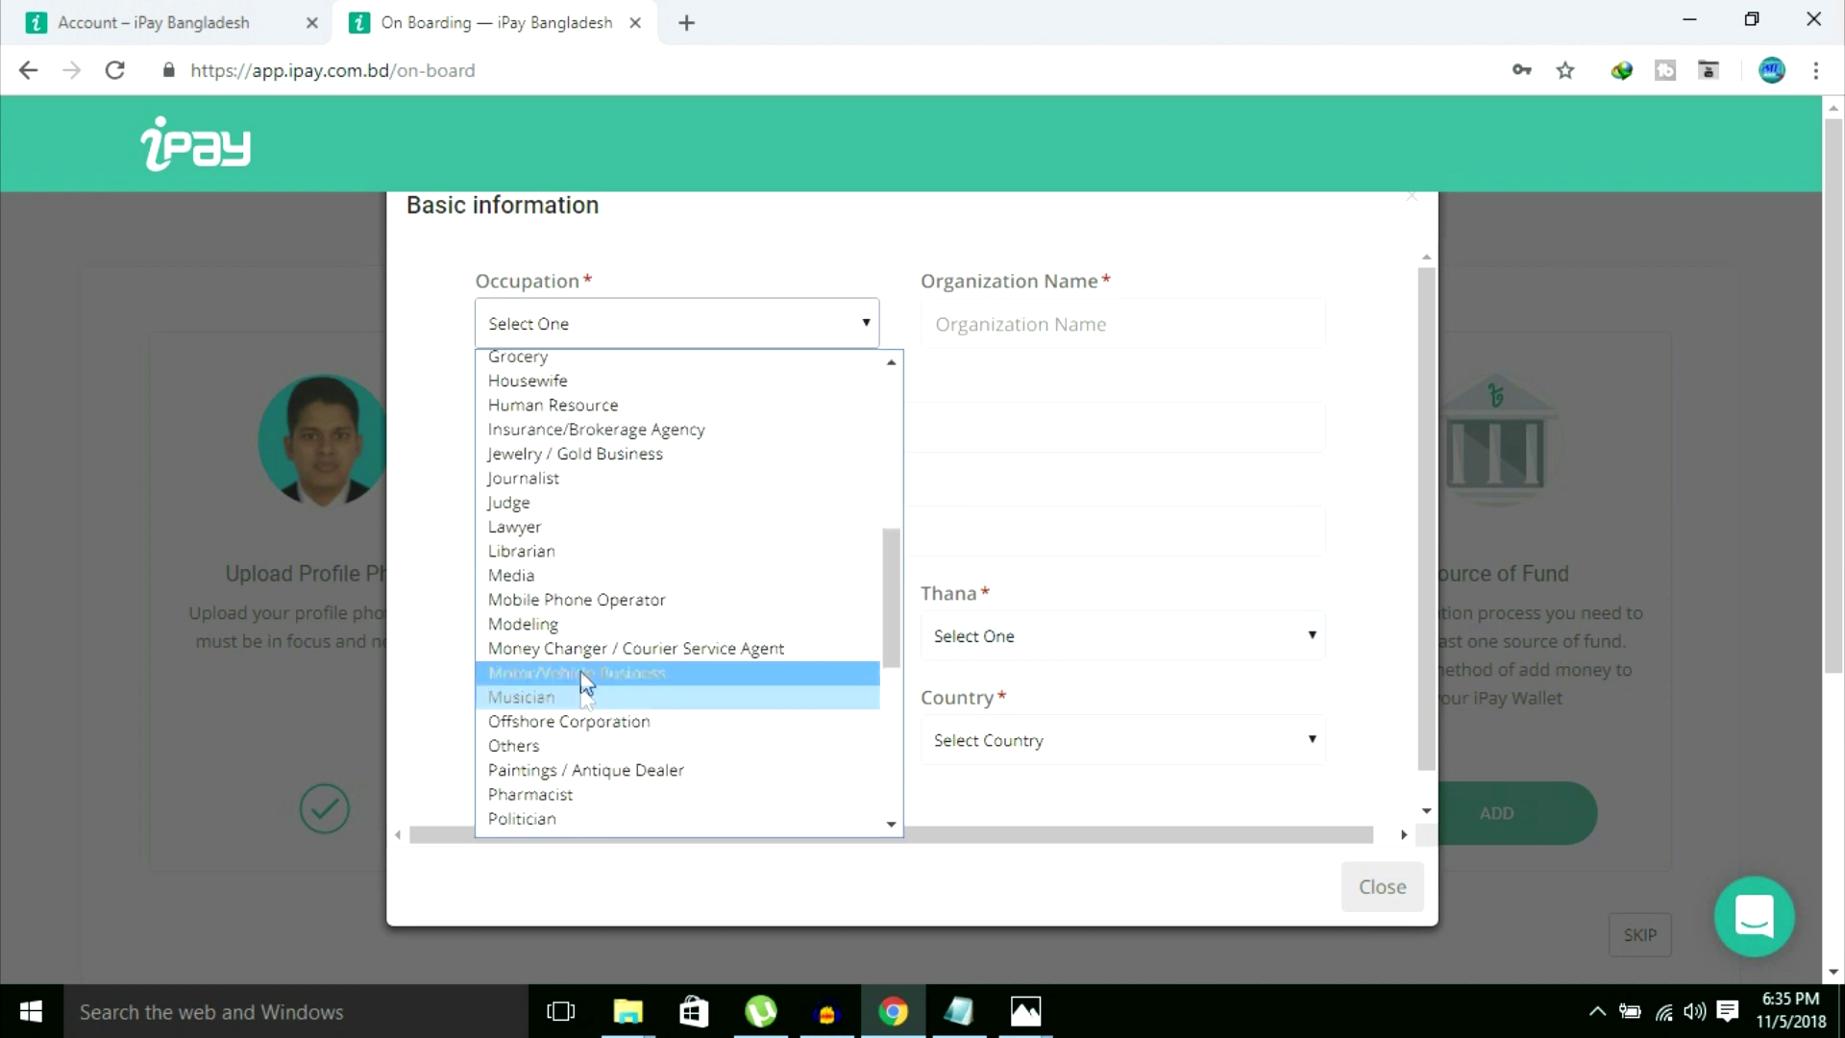
pyautogui.scroll(-3, 602, 521)
pyautogui.scroll(-3, 604, 555)
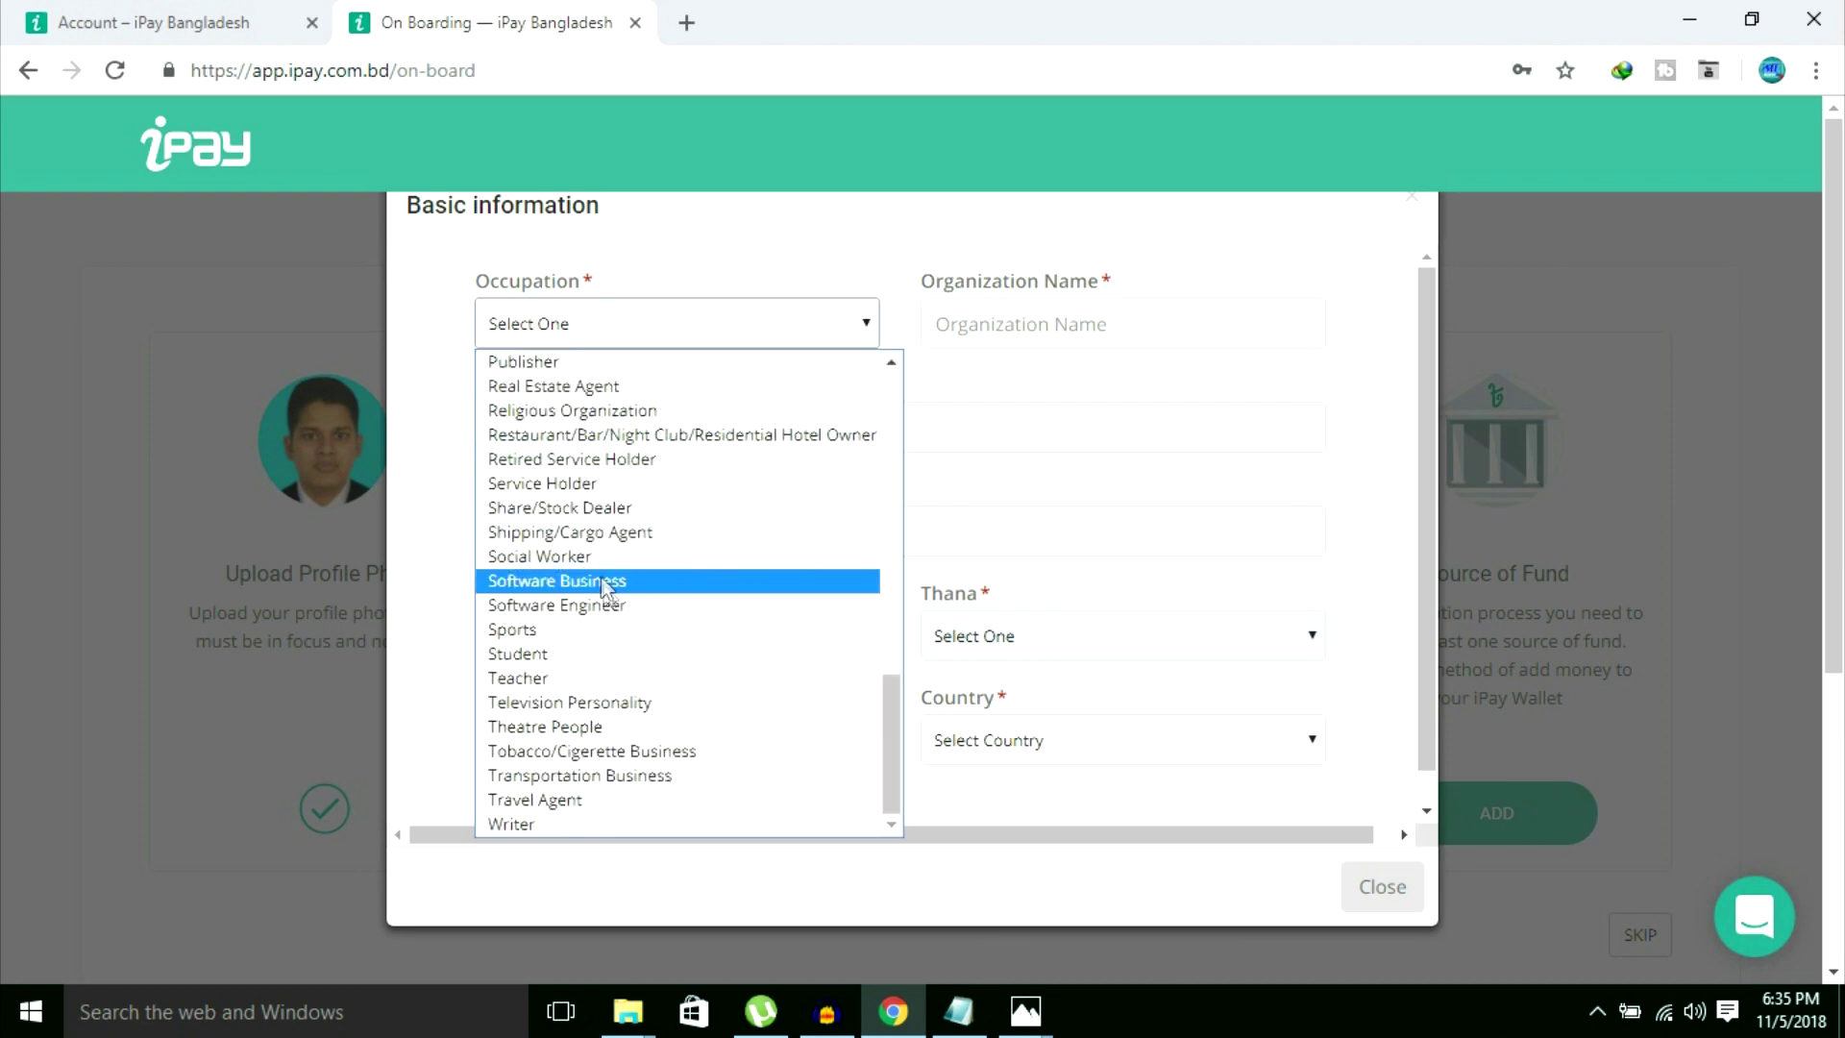
pyautogui.click(581, 653)
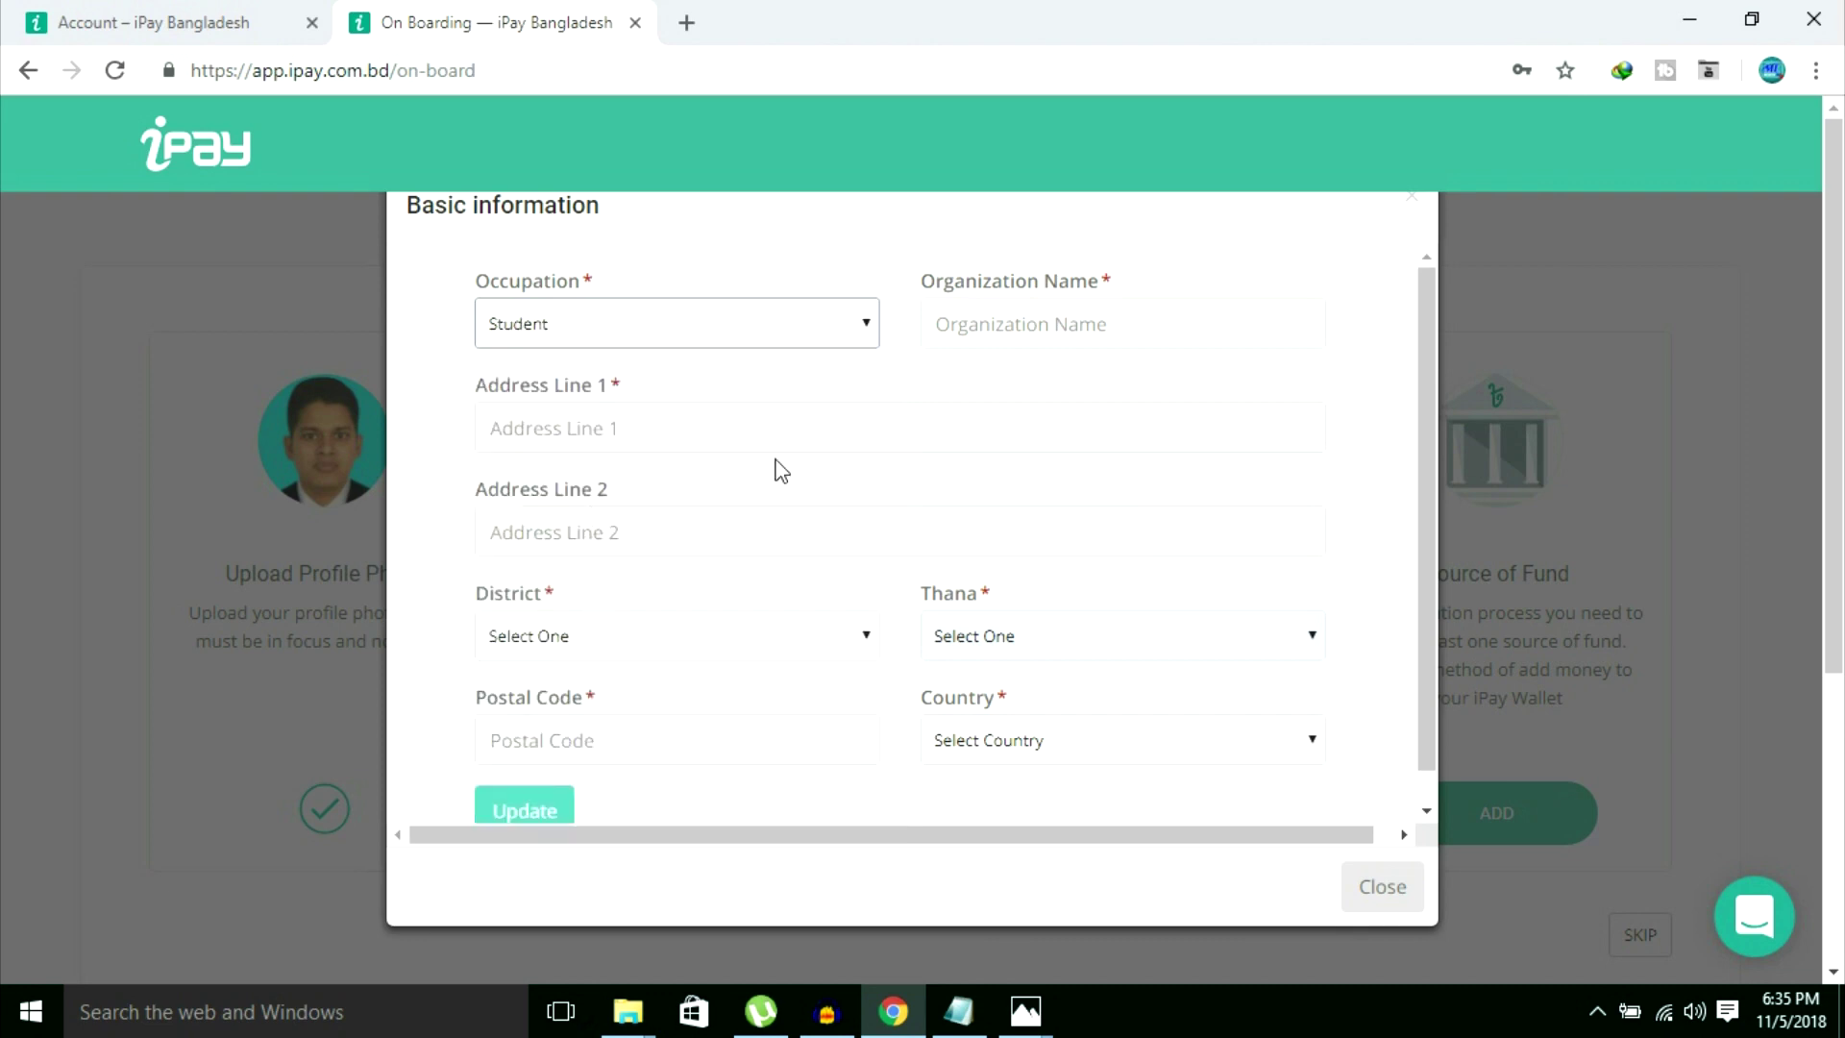
# - Enter 'Dhaka College, Dhaka' as the Organization Name
pyautogui.click(1053, 330)
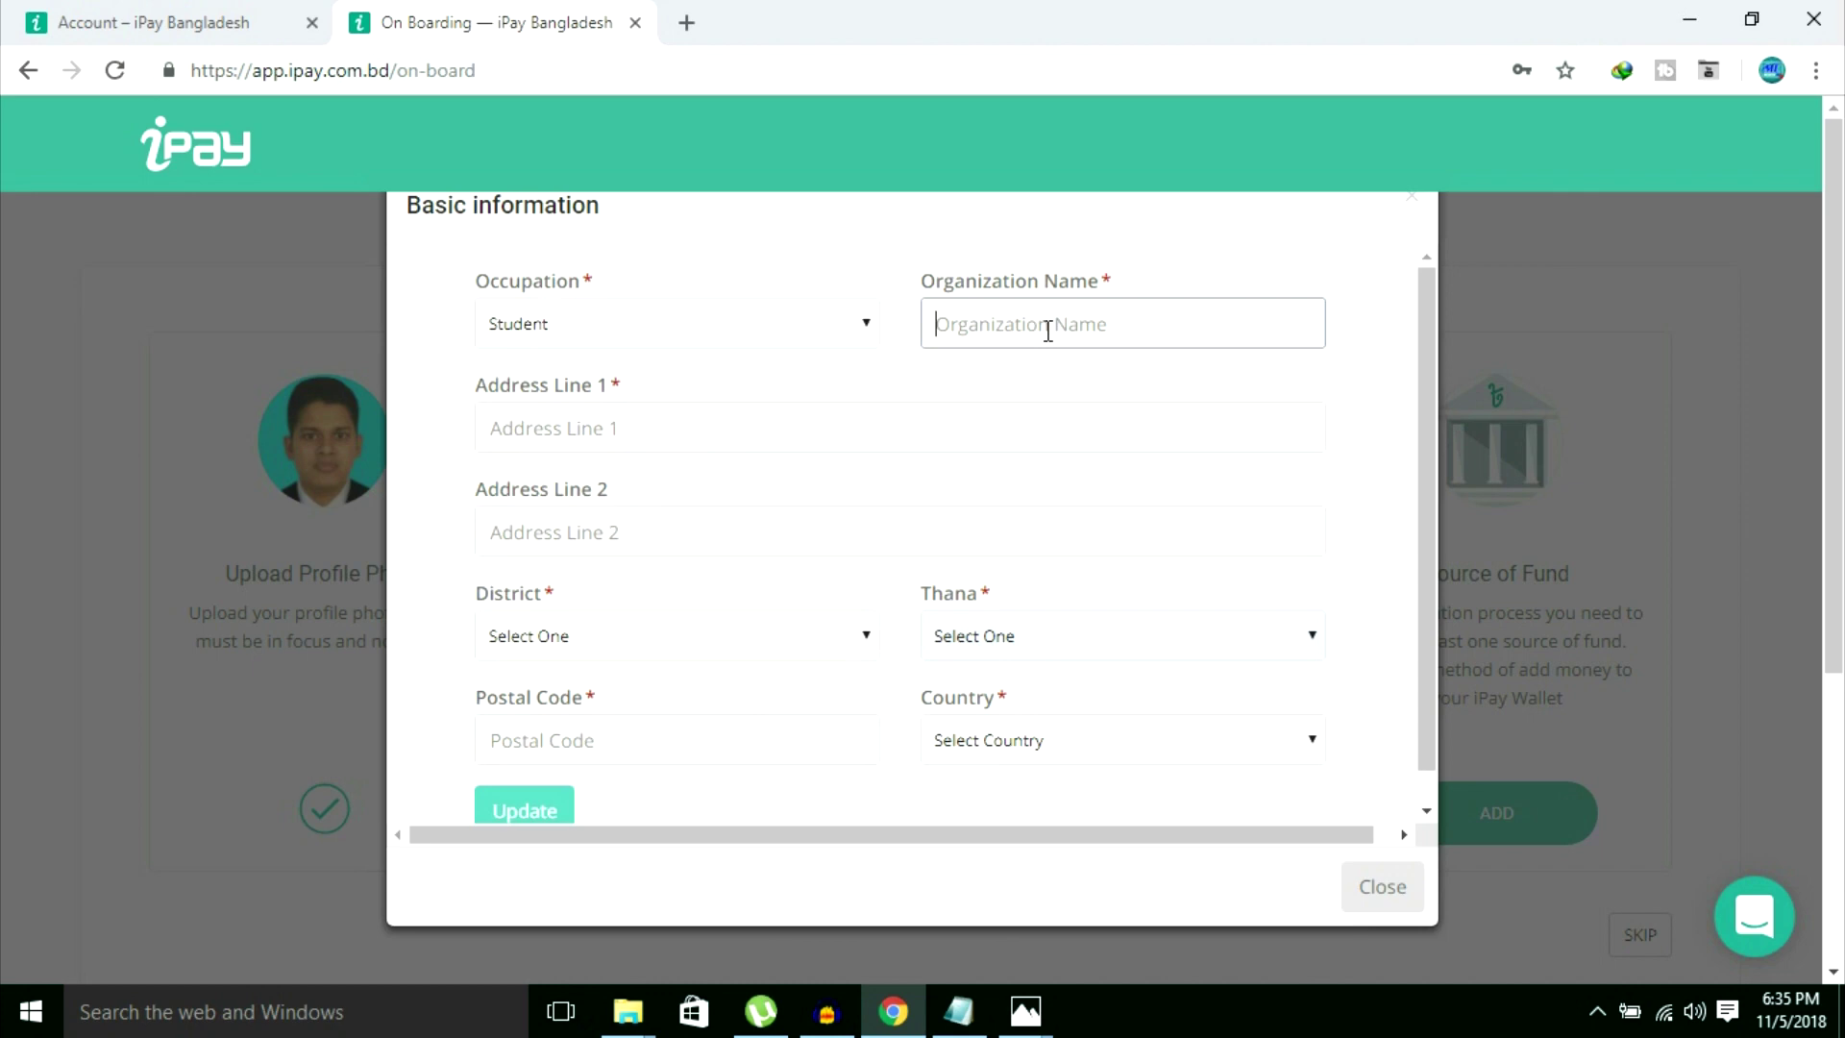
pyautogui.write('Dhaka College, Dhaka')
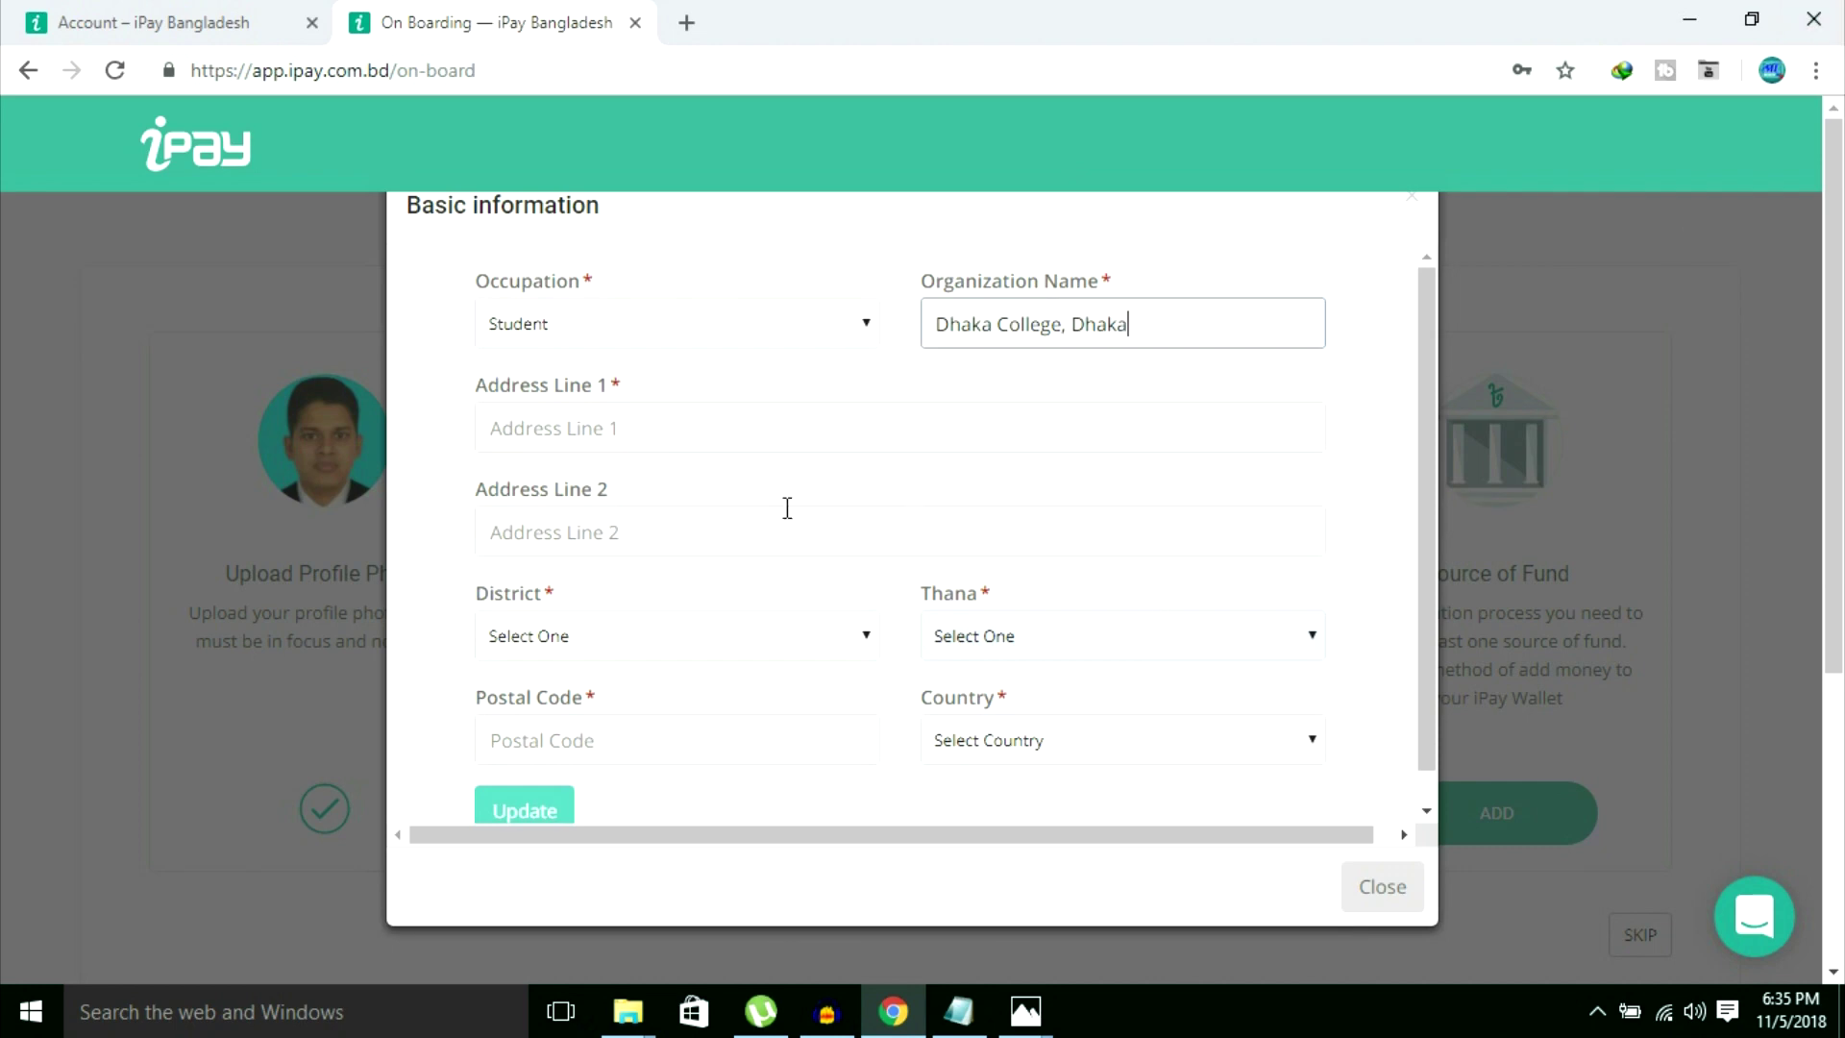
pyautogui.click(656, 429)
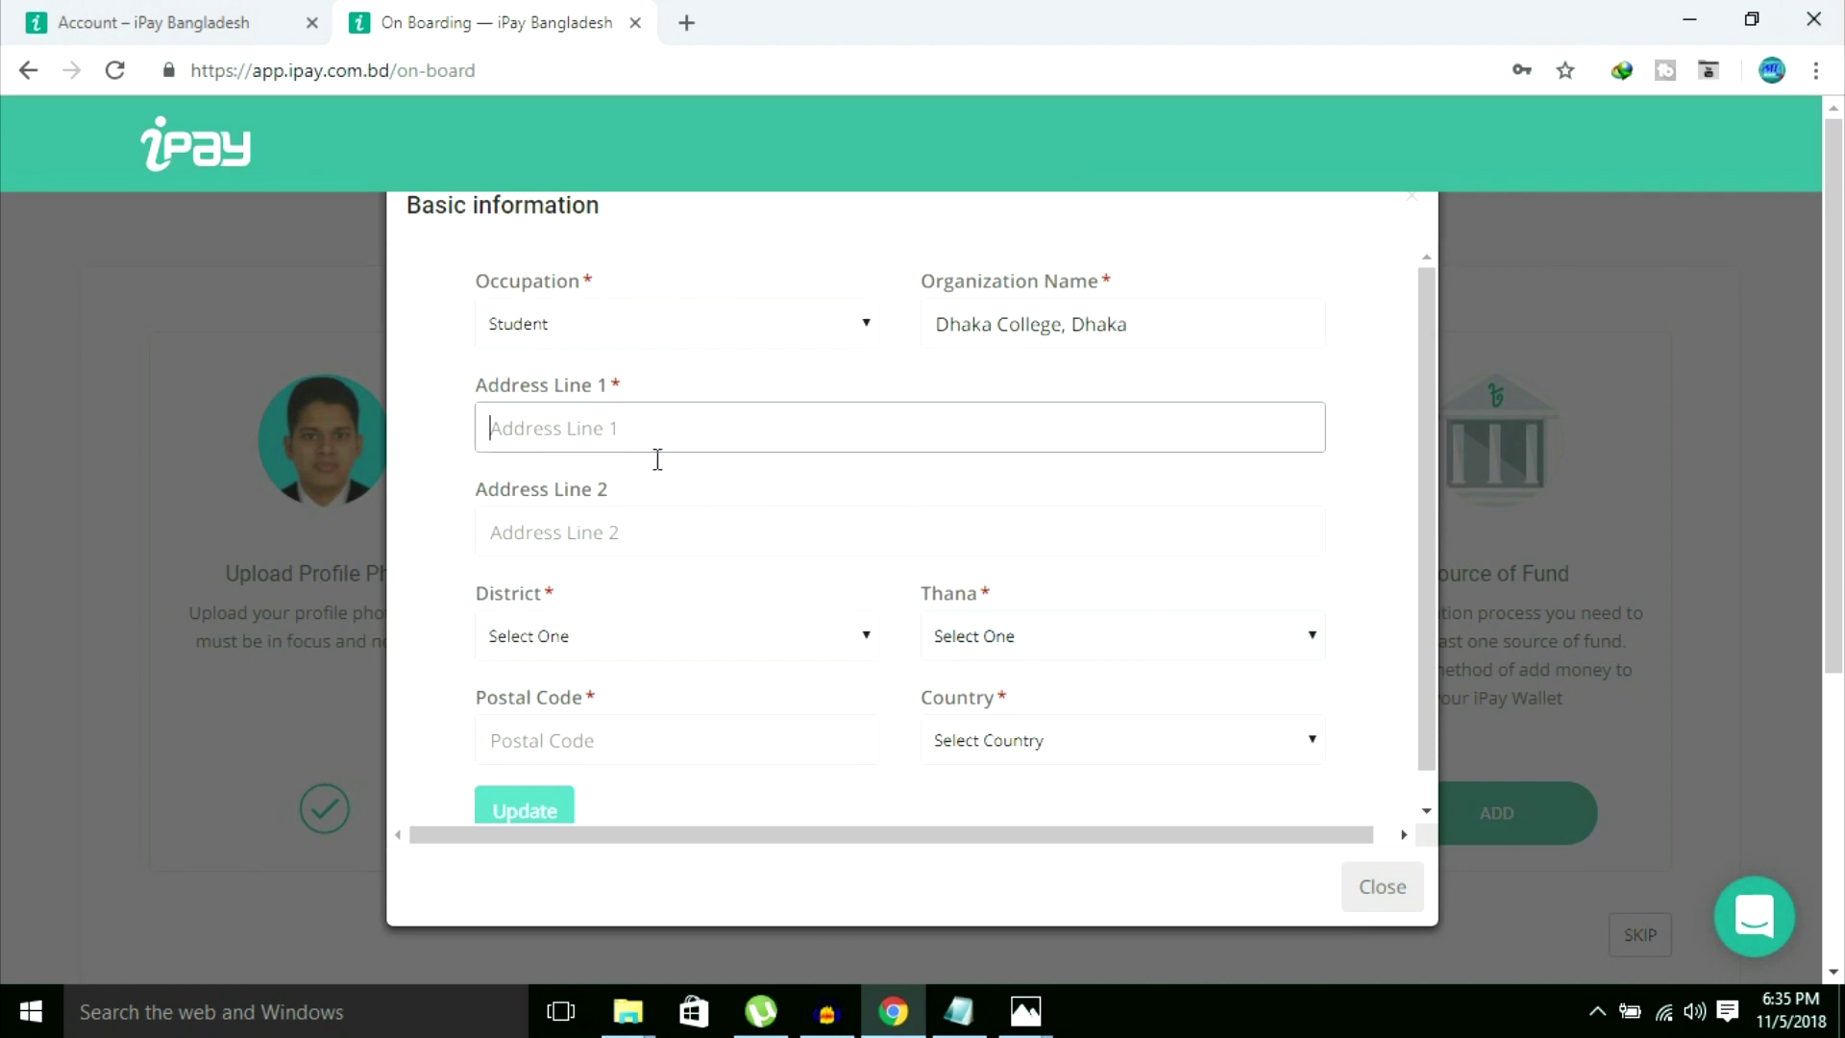
# - Set District to Dhaka and Thana to Dhanmondi
pyautogui.click(676, 640)
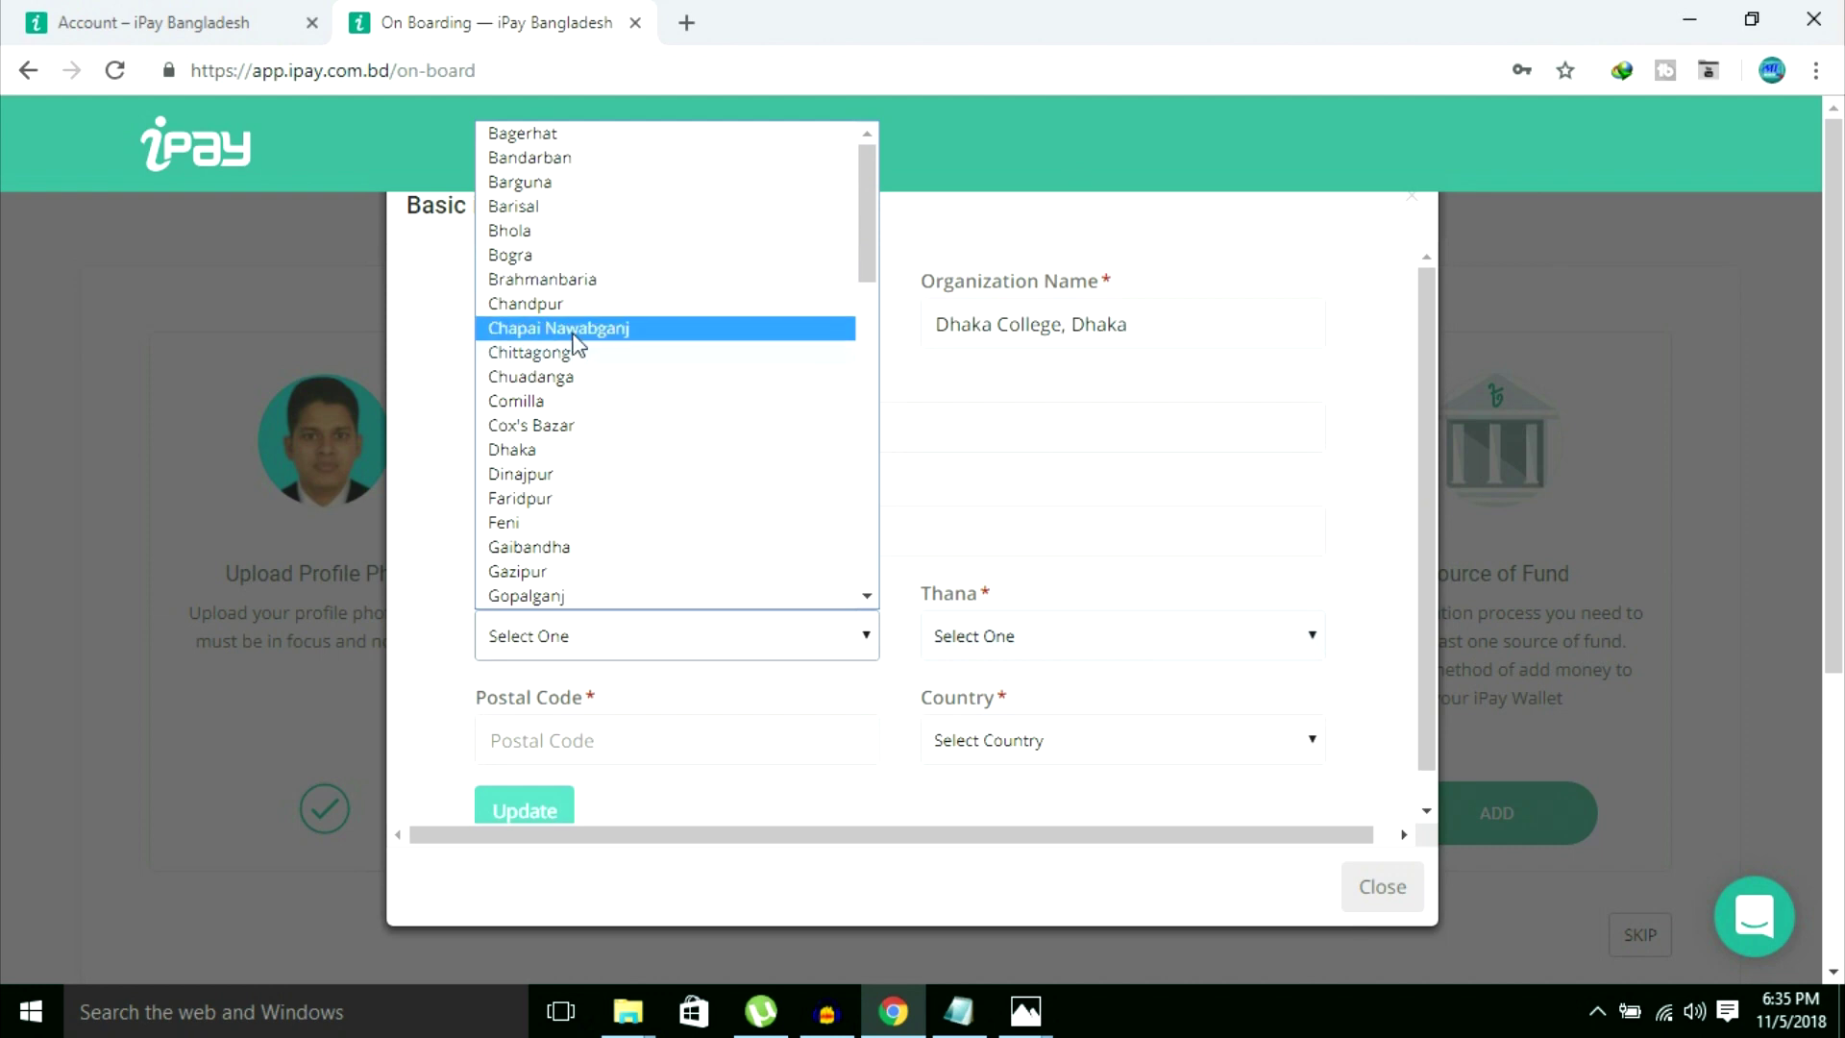
pyautogui.click(577, 450)
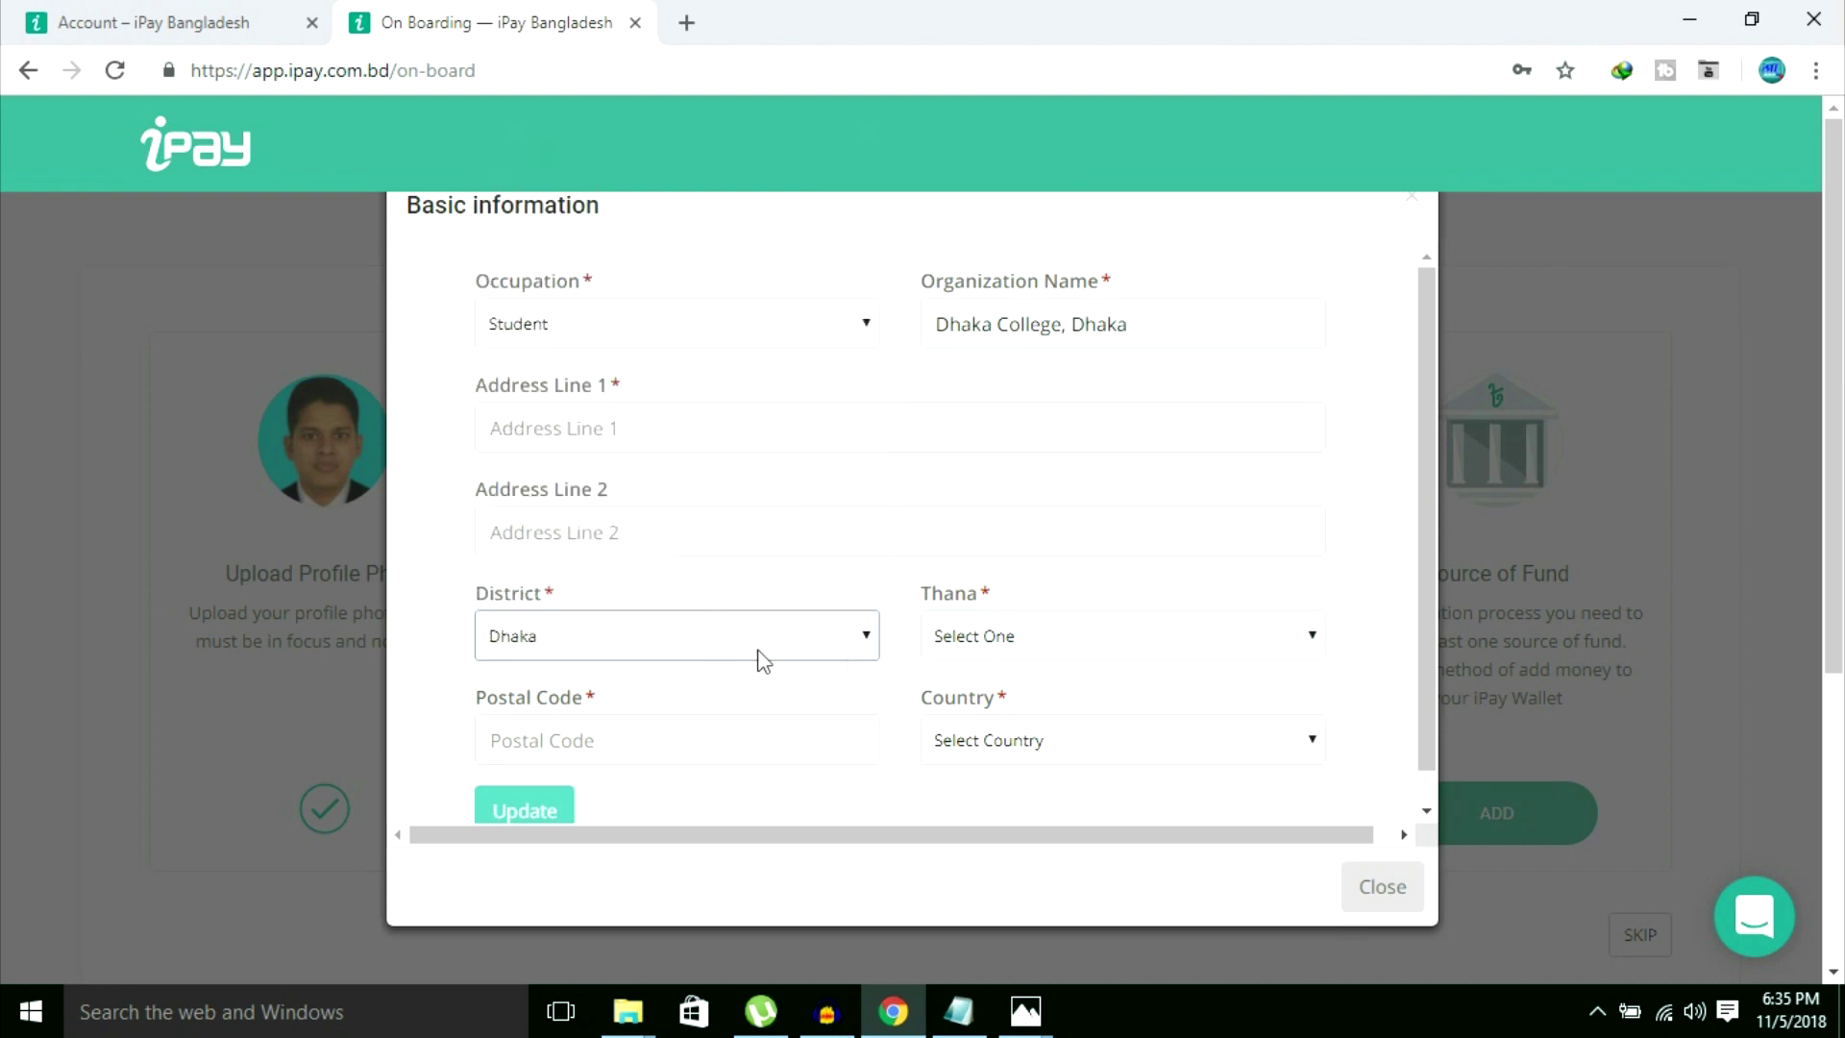
pyautogui.click(1011, 663)
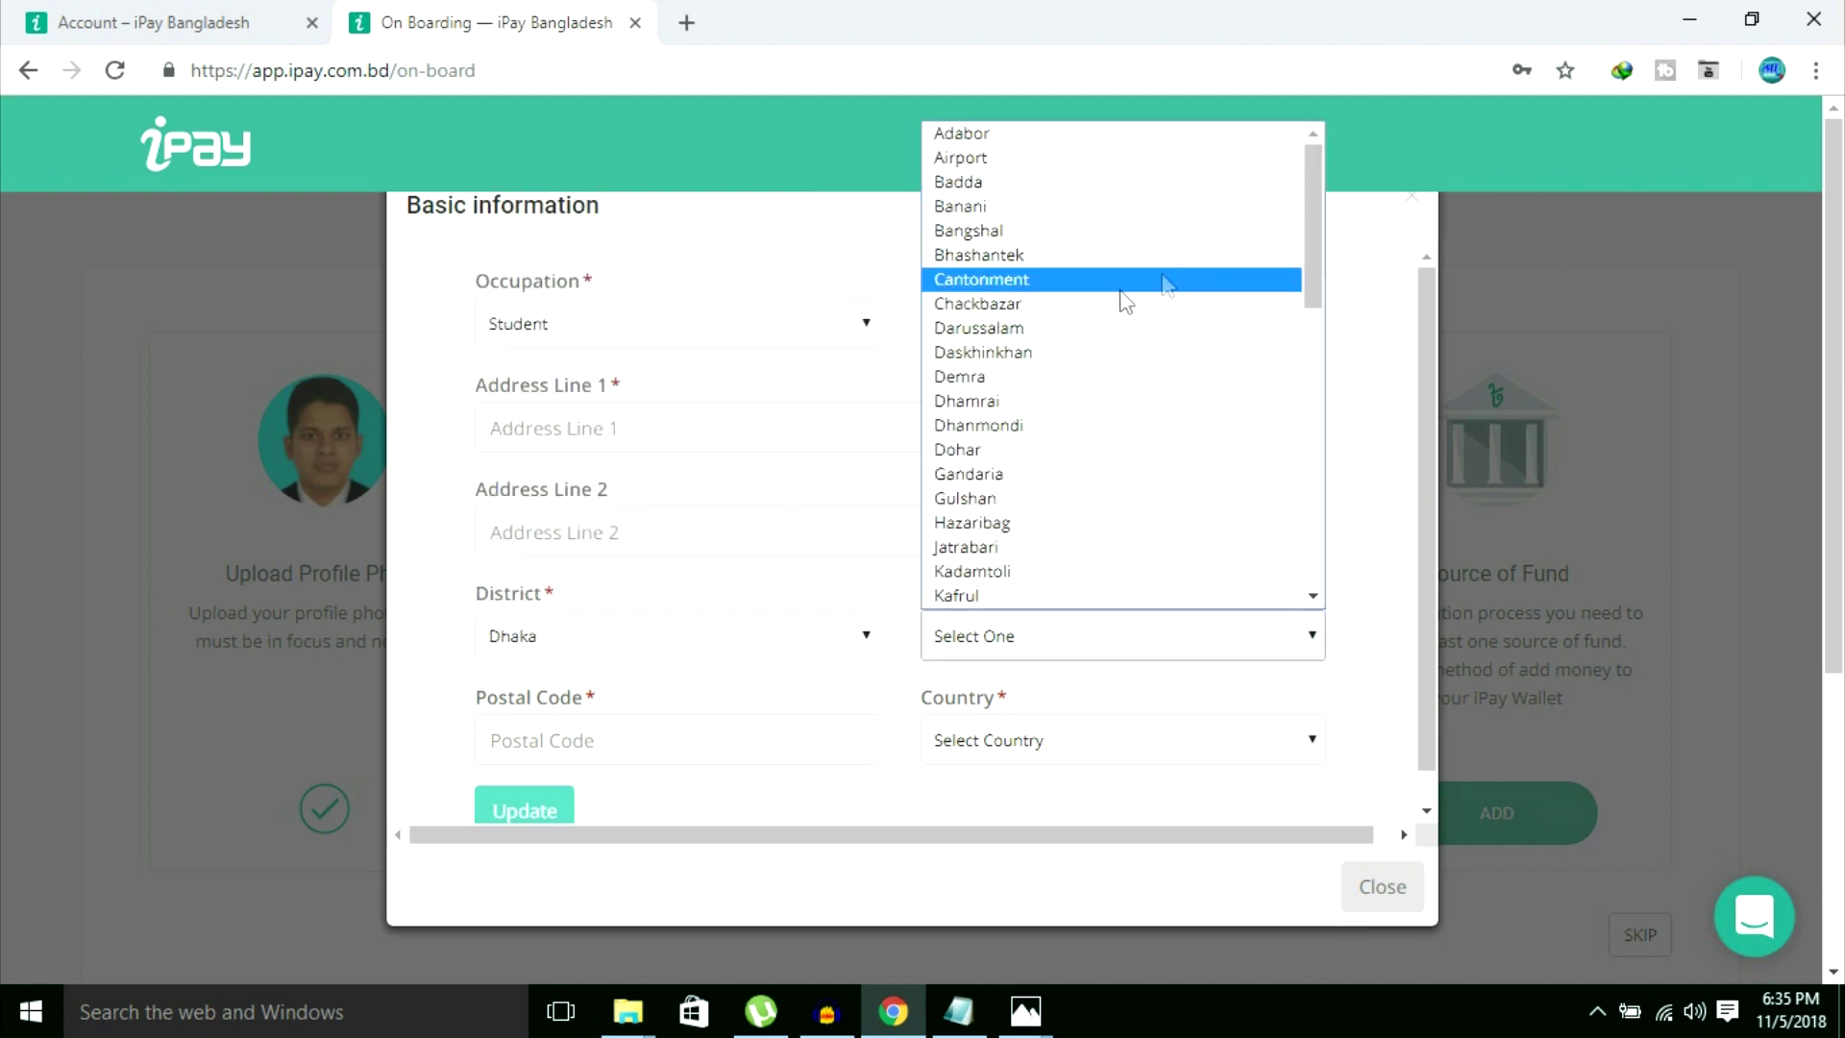
pyautogui.click(1033, 438)
# - Enter postal code 1205 and set the country to Bangladesh
pyautogui.scroll(-1, 1001, 623)
pyautogui.click(562, 708)
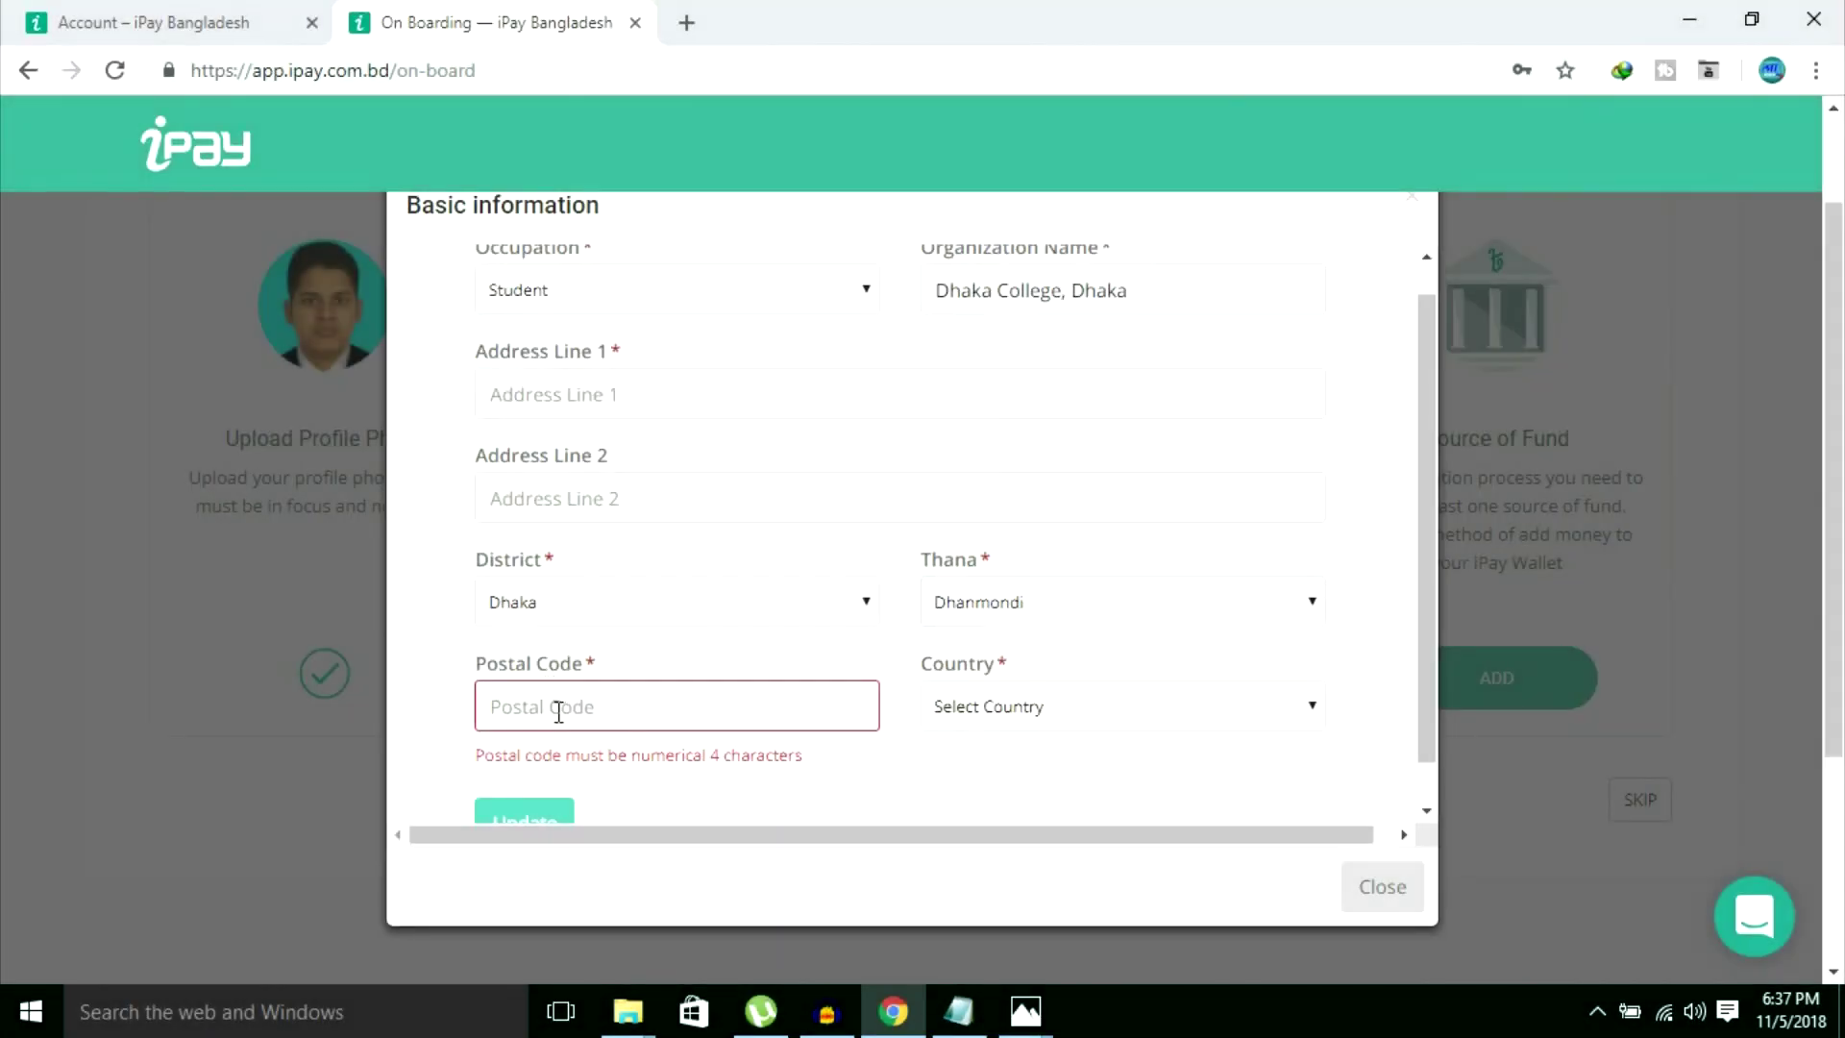
pyautogui.write('1205')
pyautogui.click(1029, 708)
pyautogui.click(1005, 749)
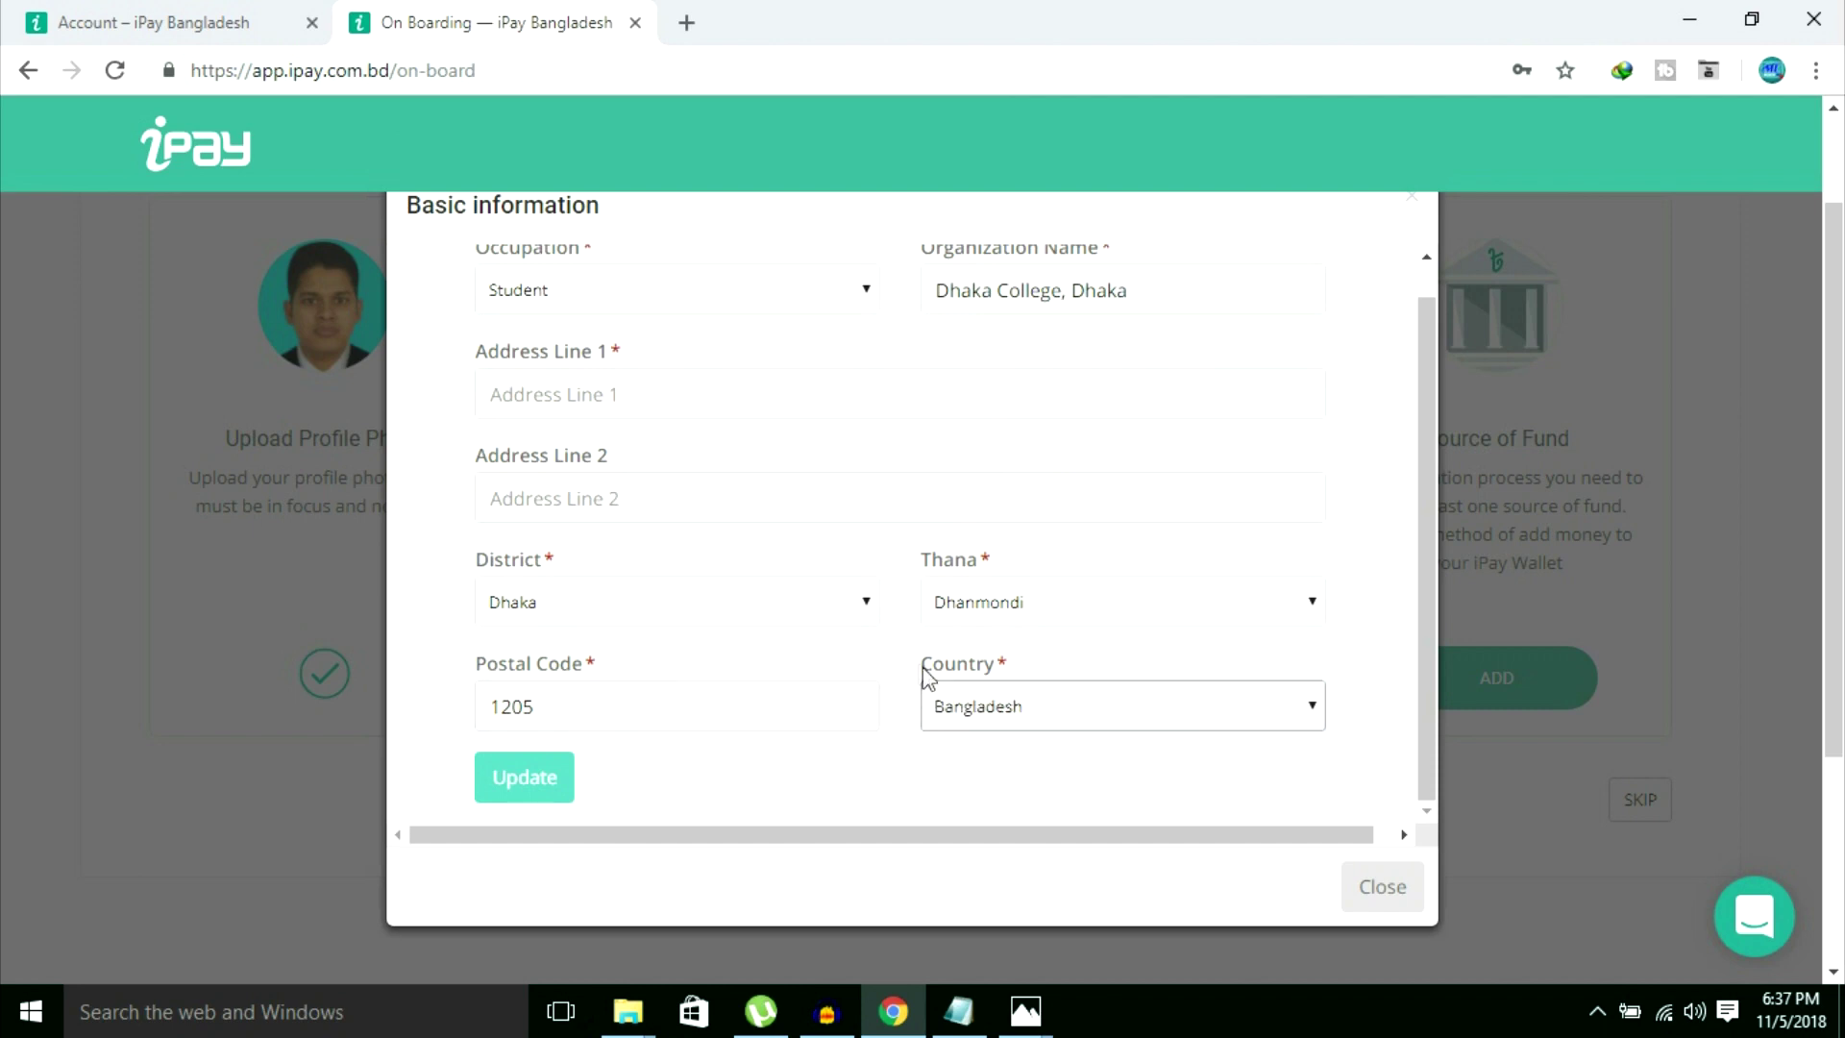
# - Type 'Mirpur road Dhaka' into Address Line 1
pyautogui.scroll(1, 769, 663)
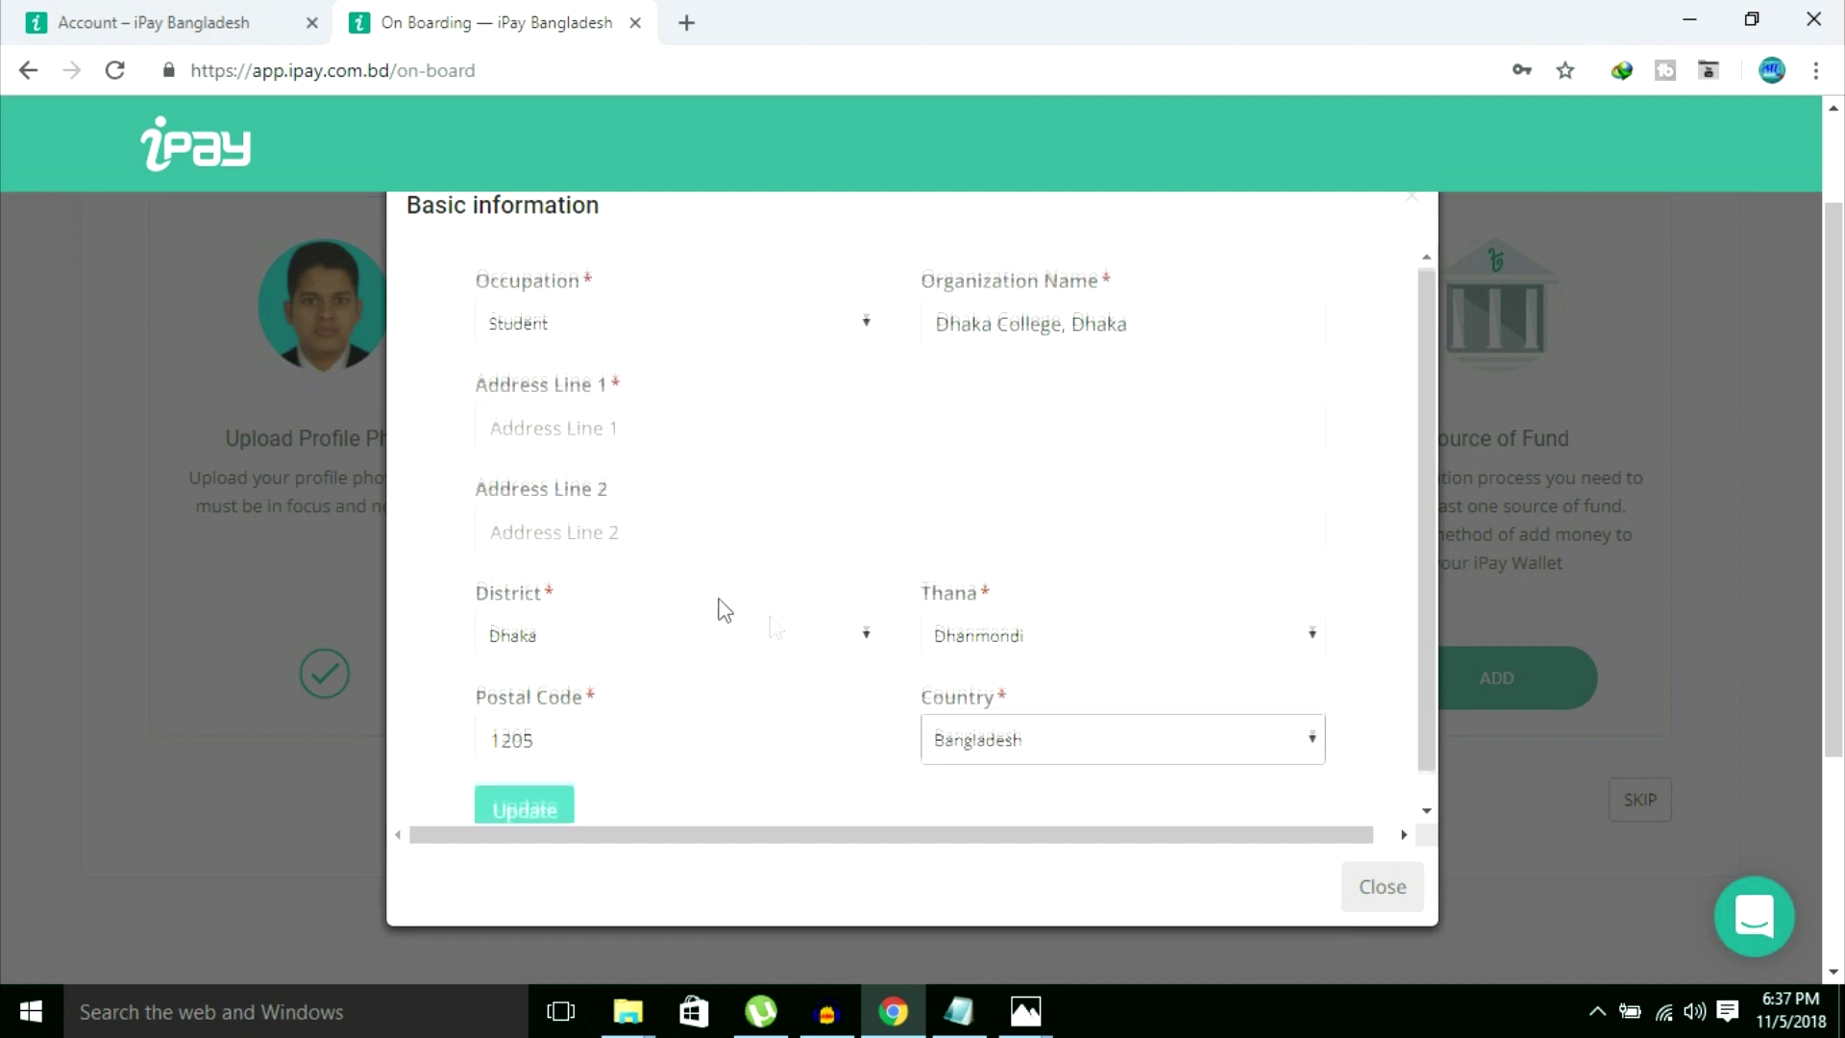
pyautogui.click(575, 428)
pyautogui.scroll(2, 669, 475)
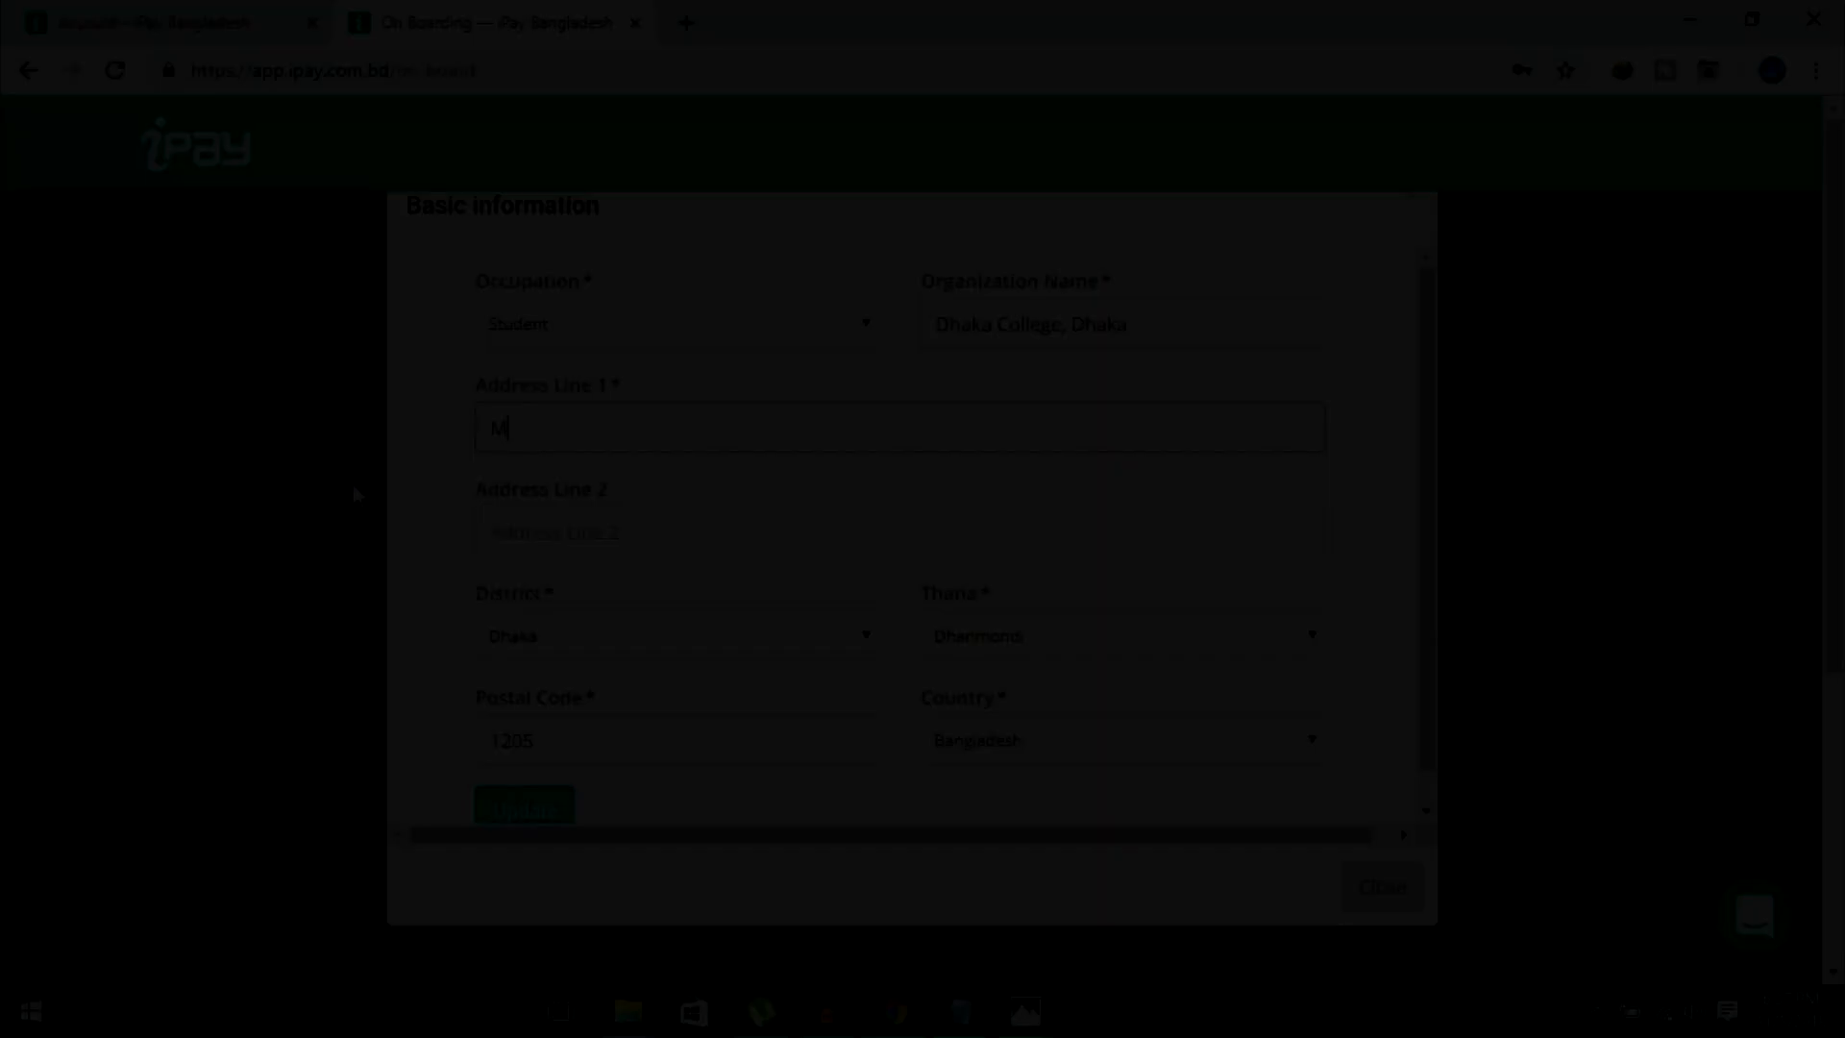
pyautogui.write('Mirpur road')
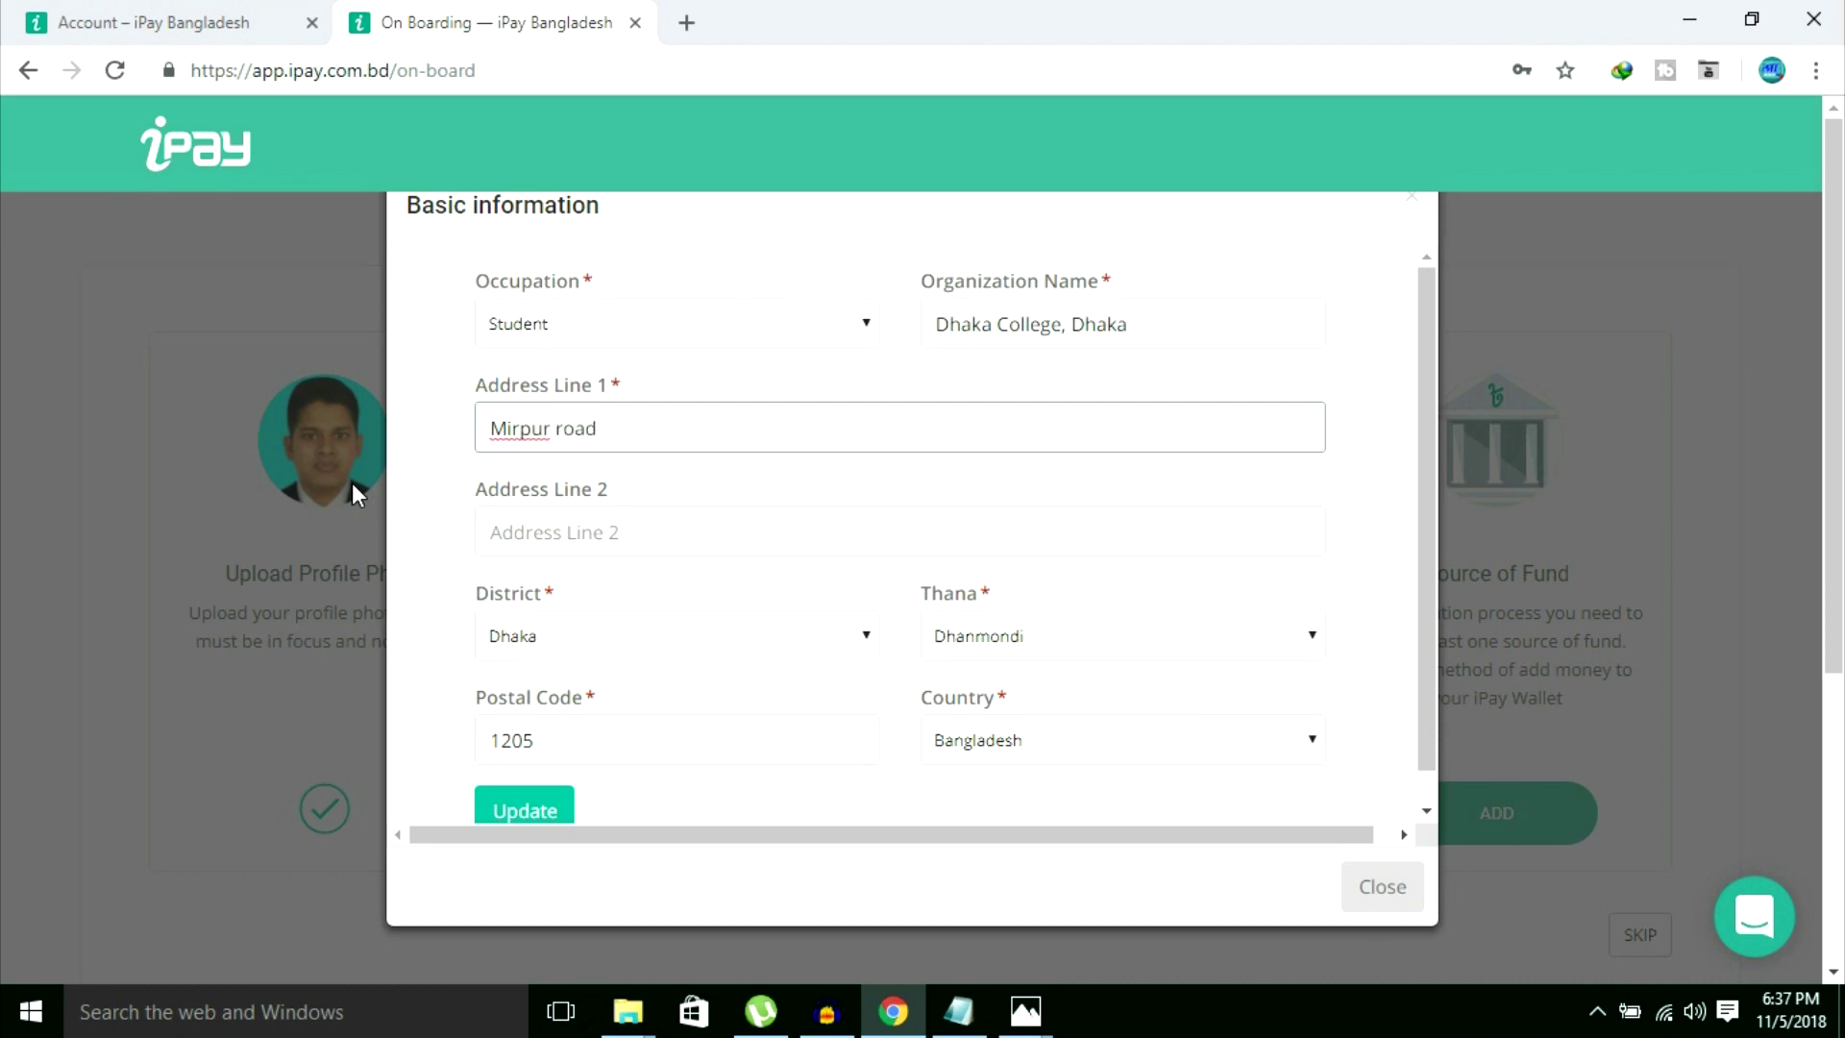
pyautogui.write(' Dhaka')
# - Correct the Address Line 1 text and save the basic information with Update
pyautogui.moveTo(743, 434); pyautogui.dragTo(460, 425)
pyautogui.click(620, 524)
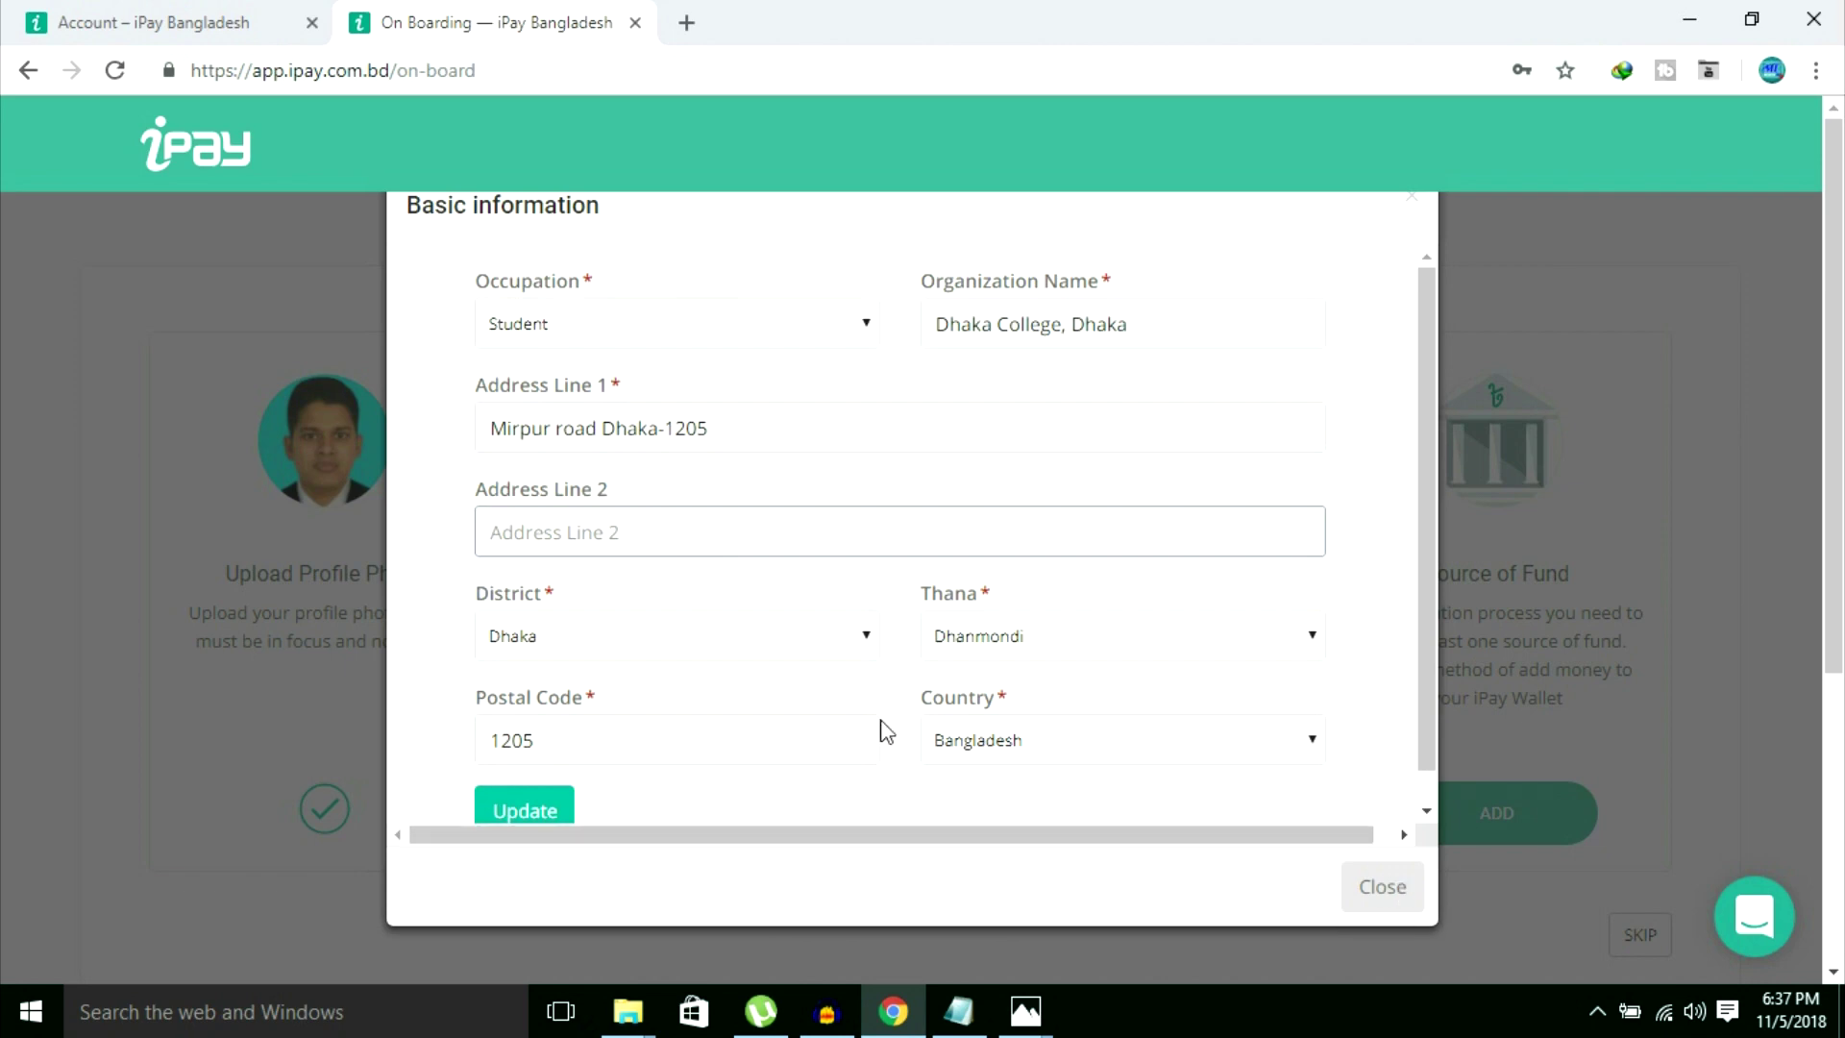
pyautogui.scroll(-3, 845, 717)
pyautogui.click(516, 786)
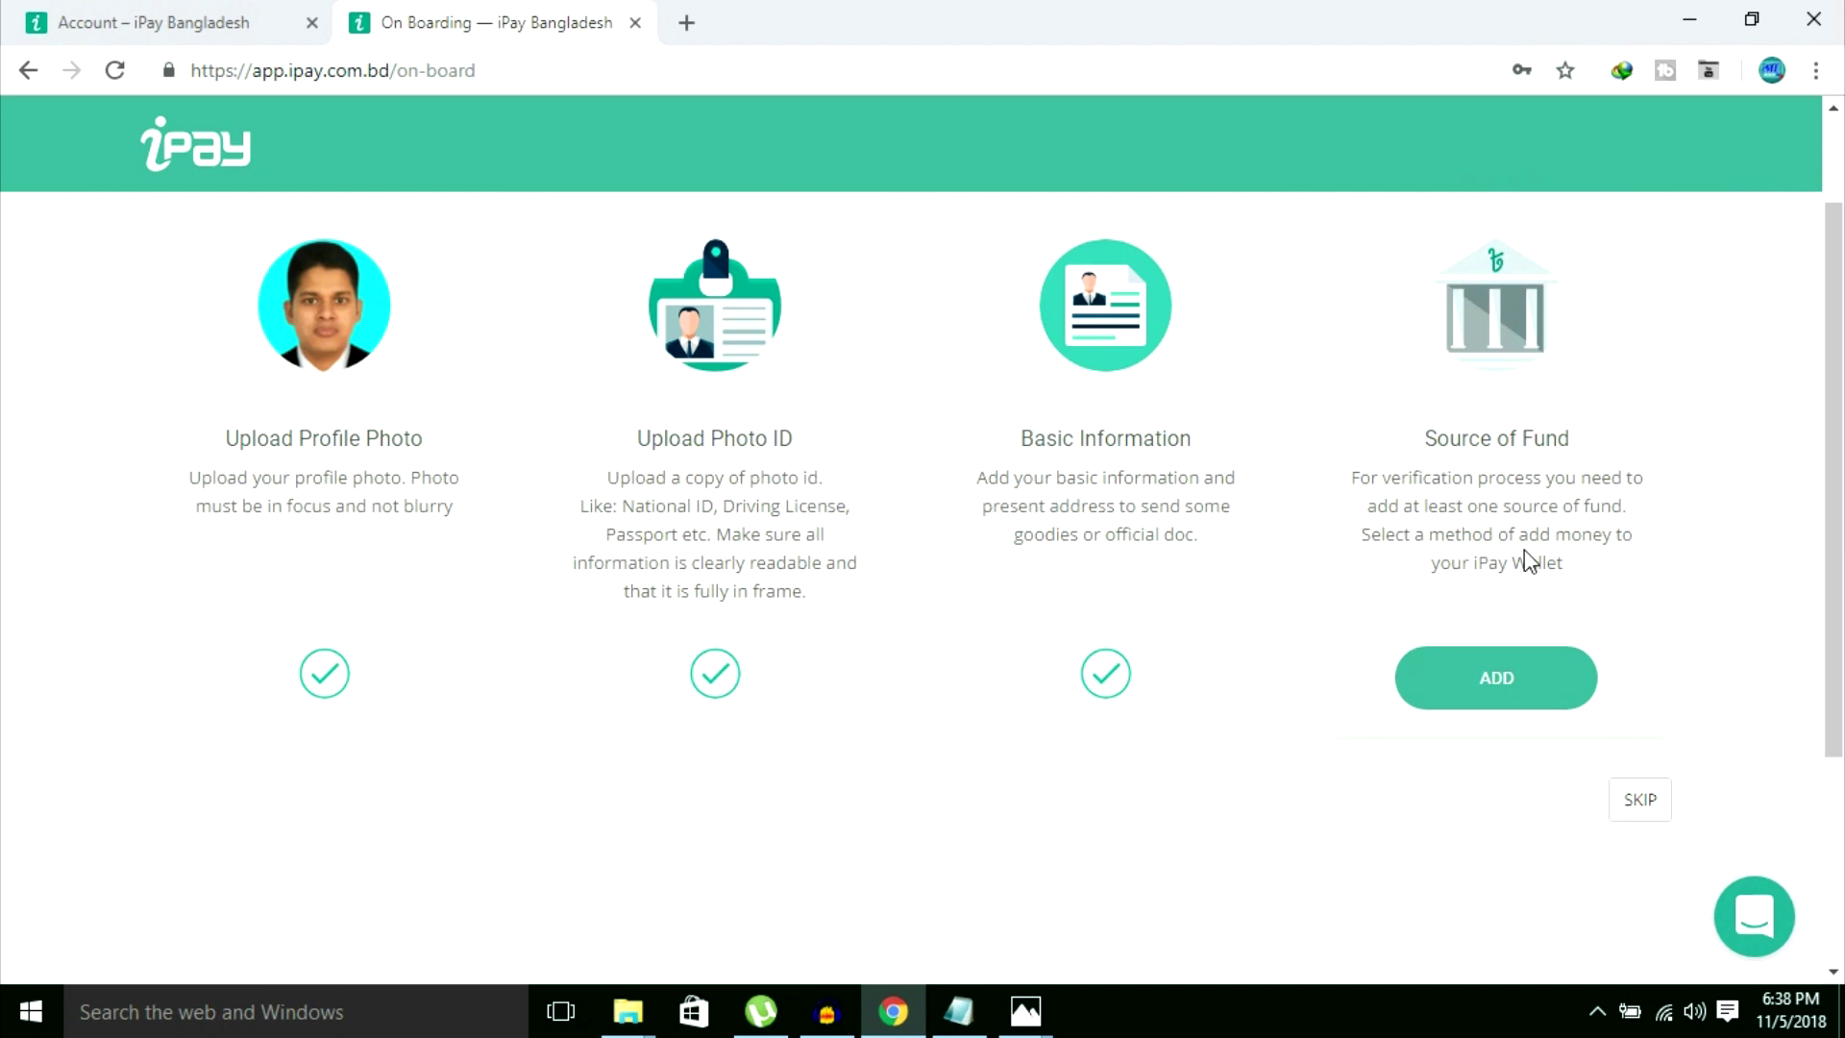
# - Add a Source of Fund and choose to add a new bank account
pyautogui.click(1524, 693)
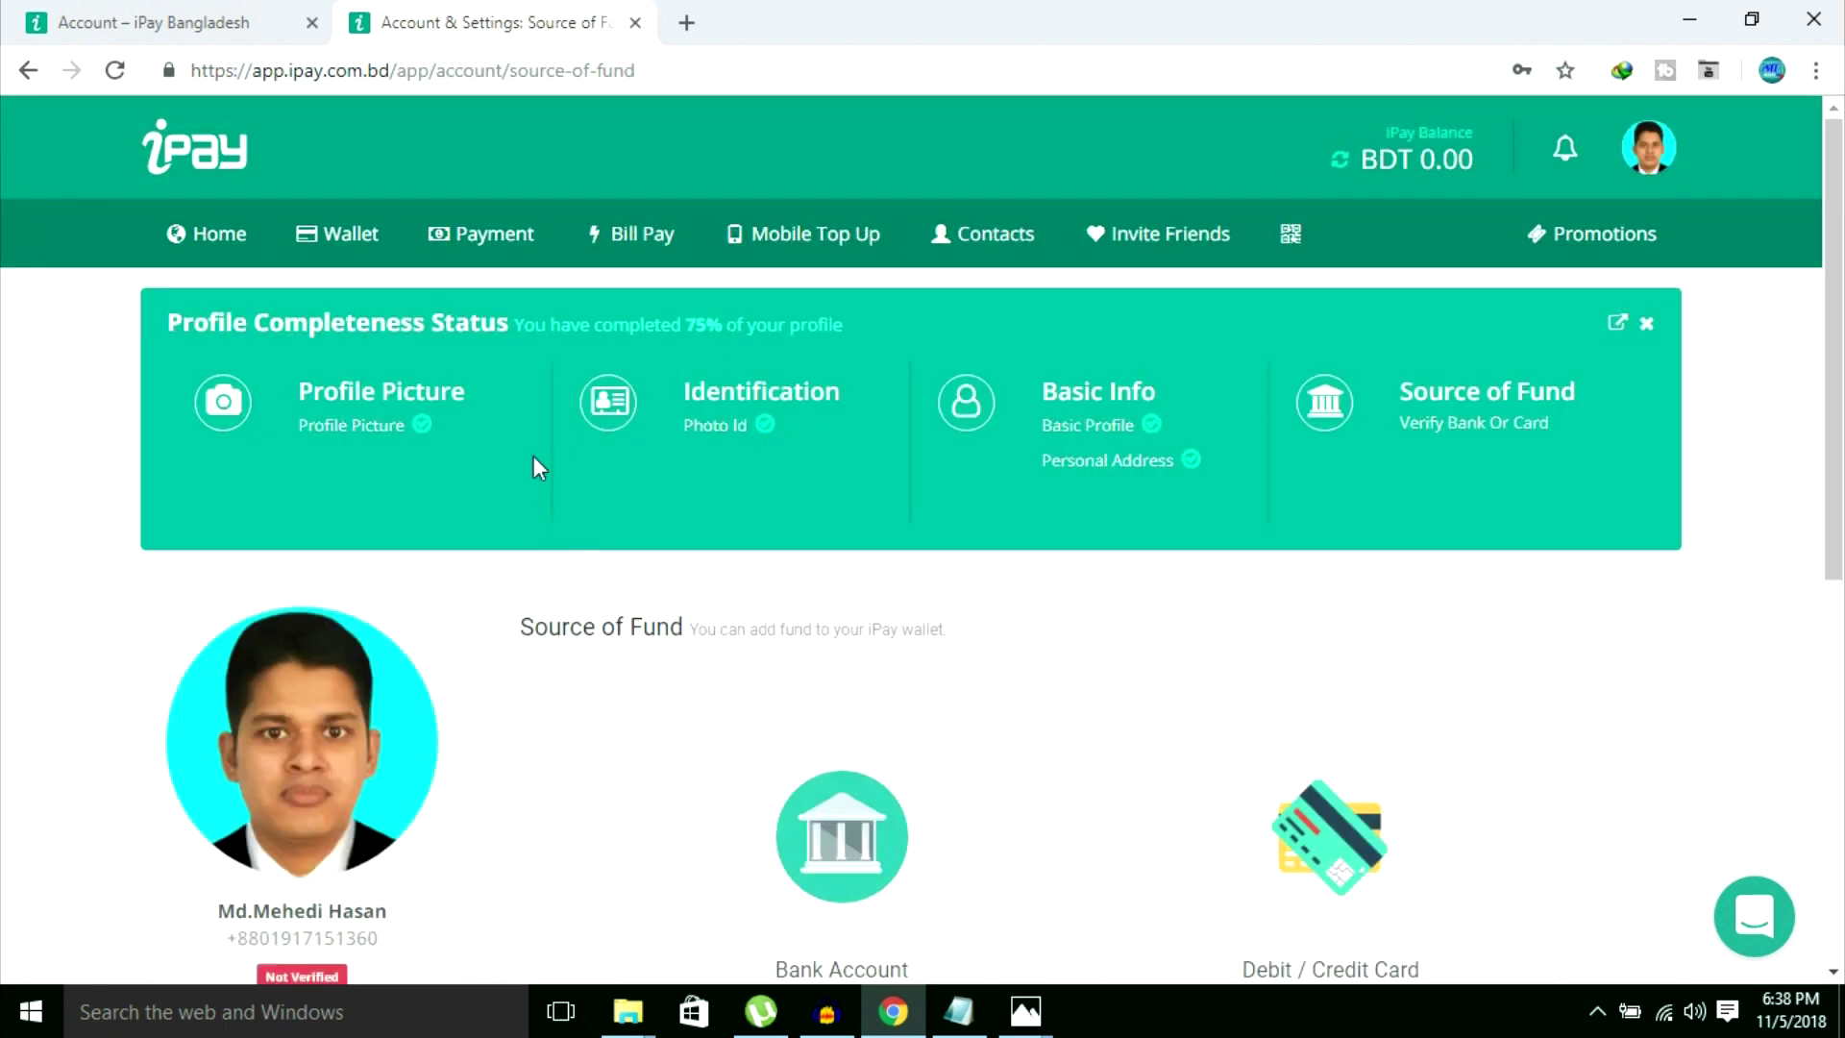
pyautogui.scroll(-3, 588, 560)
pyautogui.scroll(-2, 622, 567)
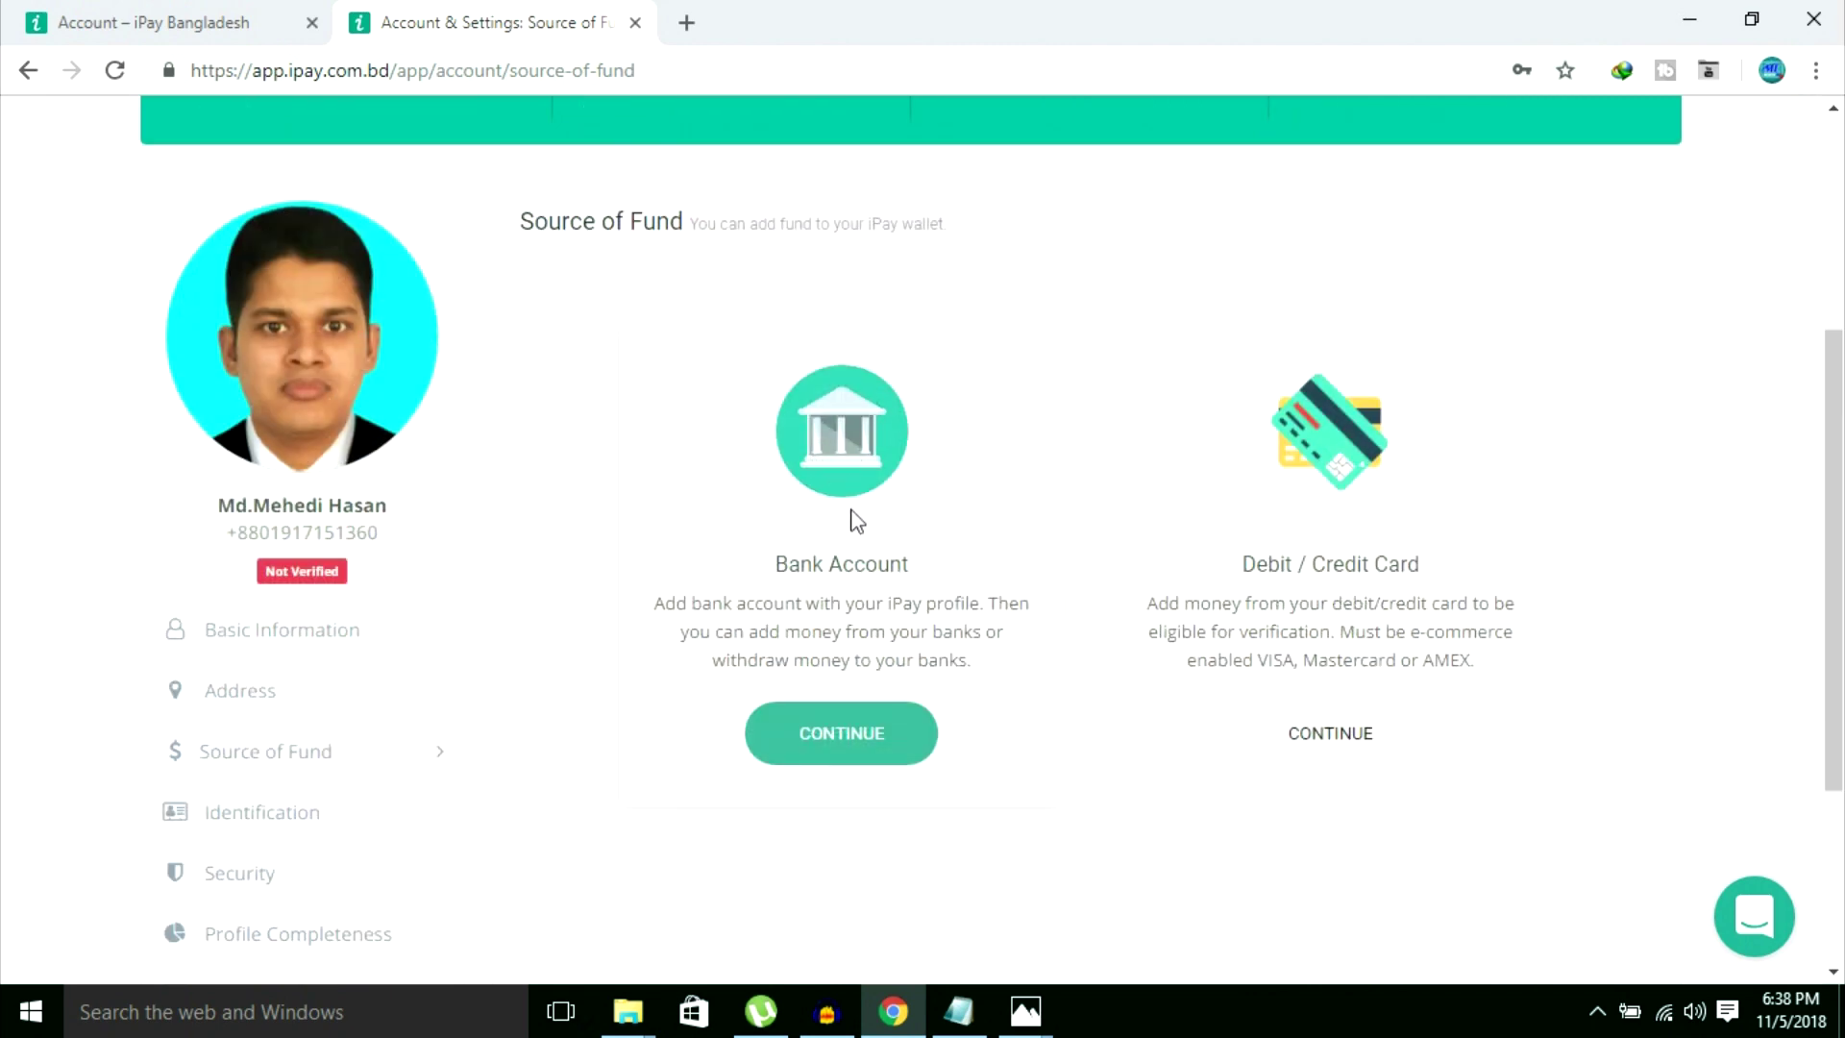
pyautogui.click(847, 751)
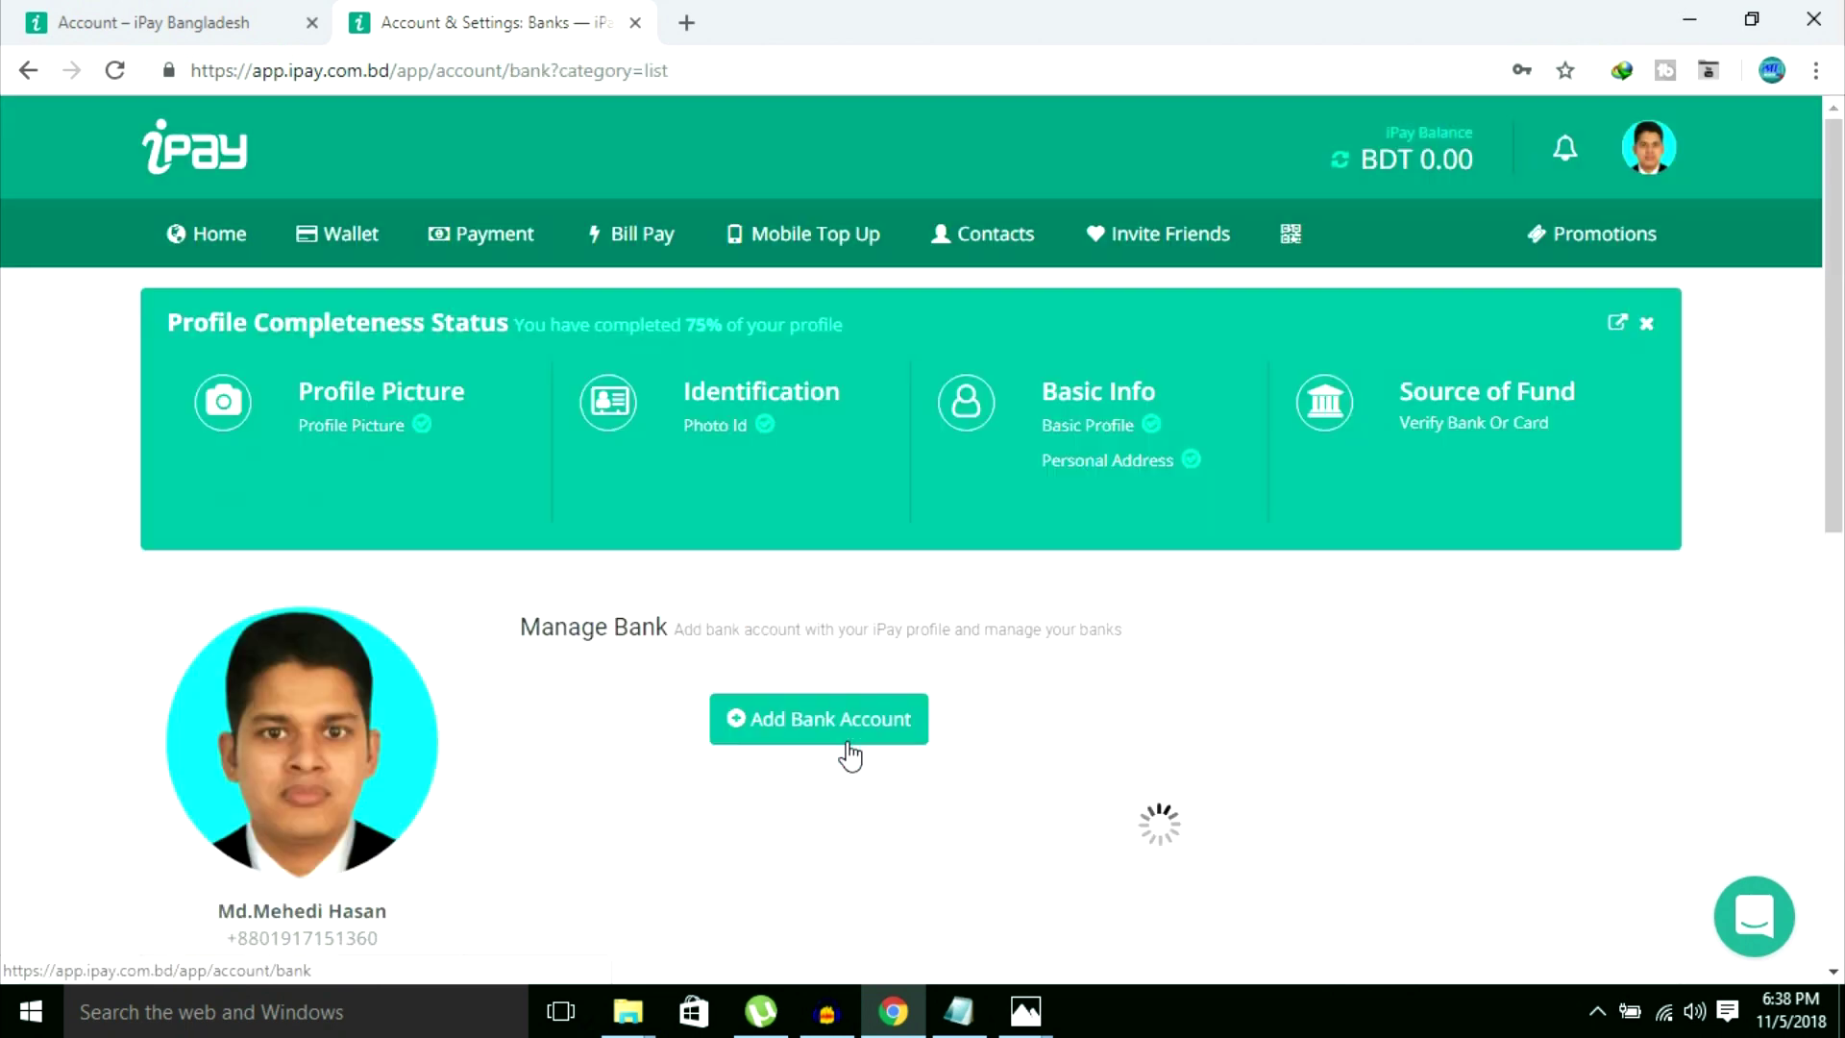
pyautogui.scroll(-3, 720, 577)
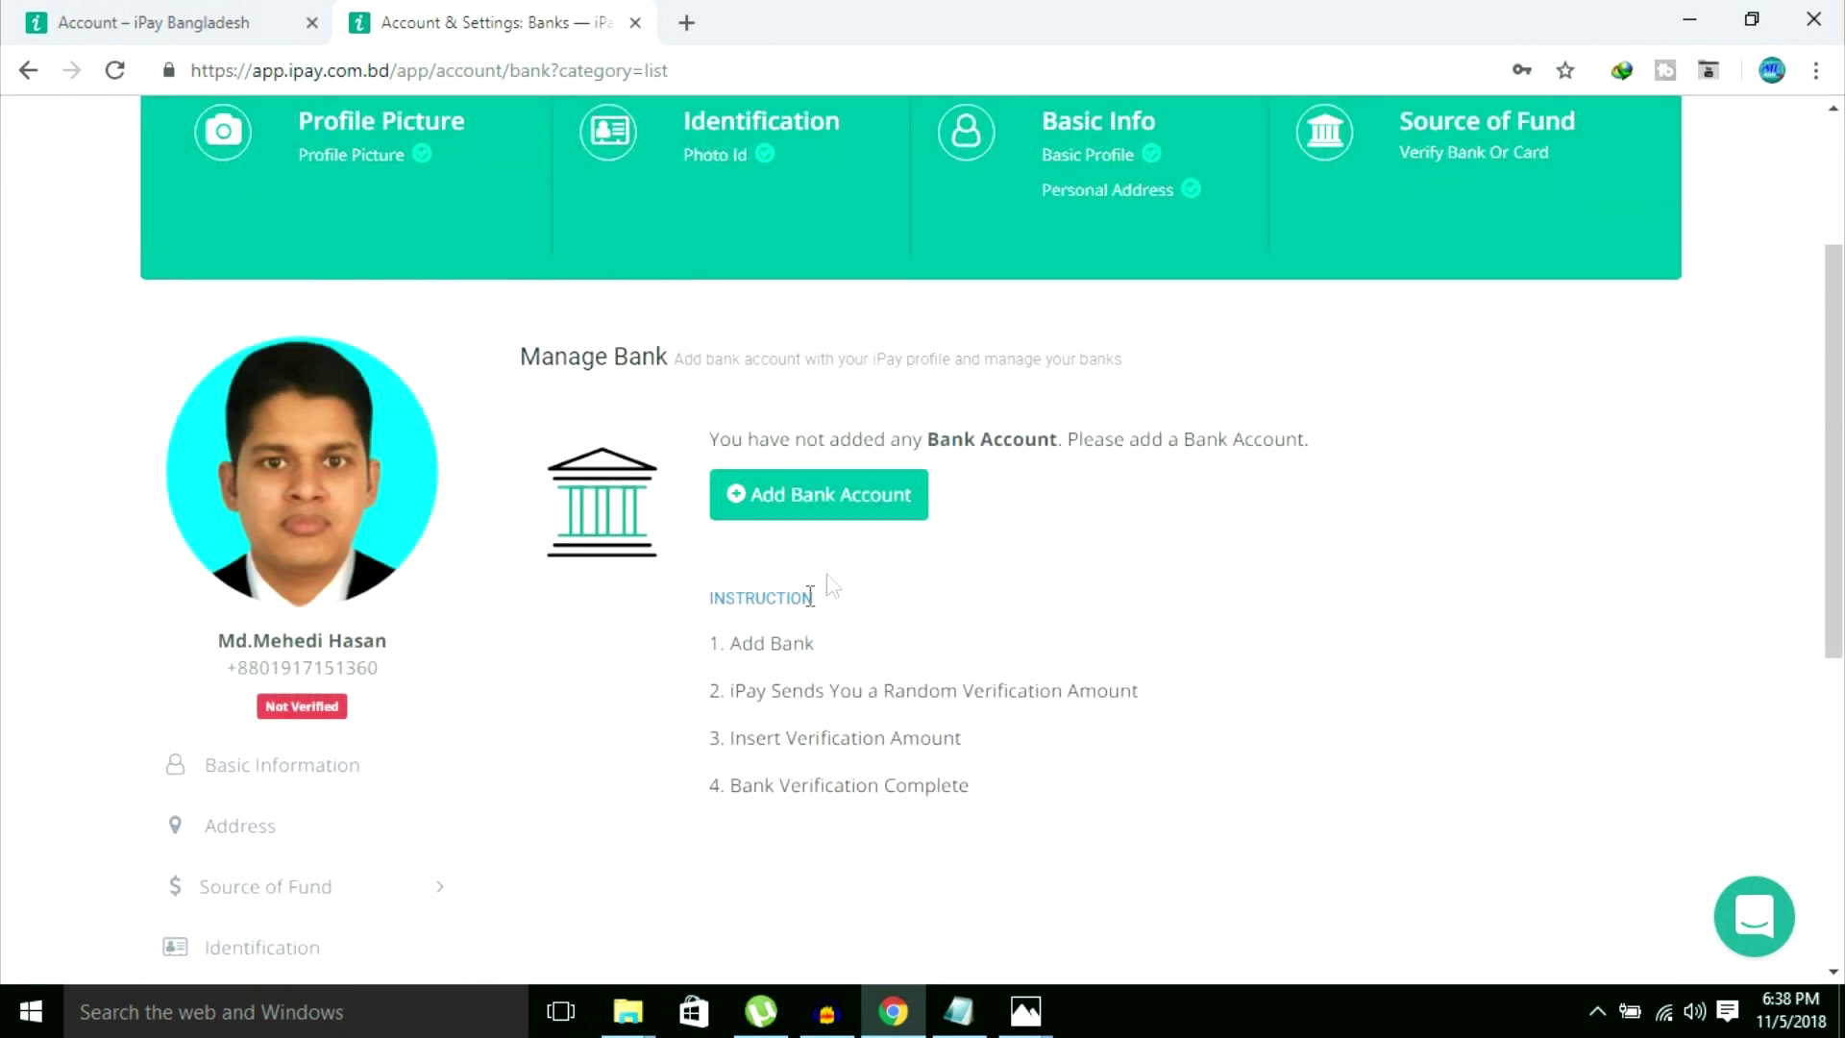
pyautogui.click(803, 514)
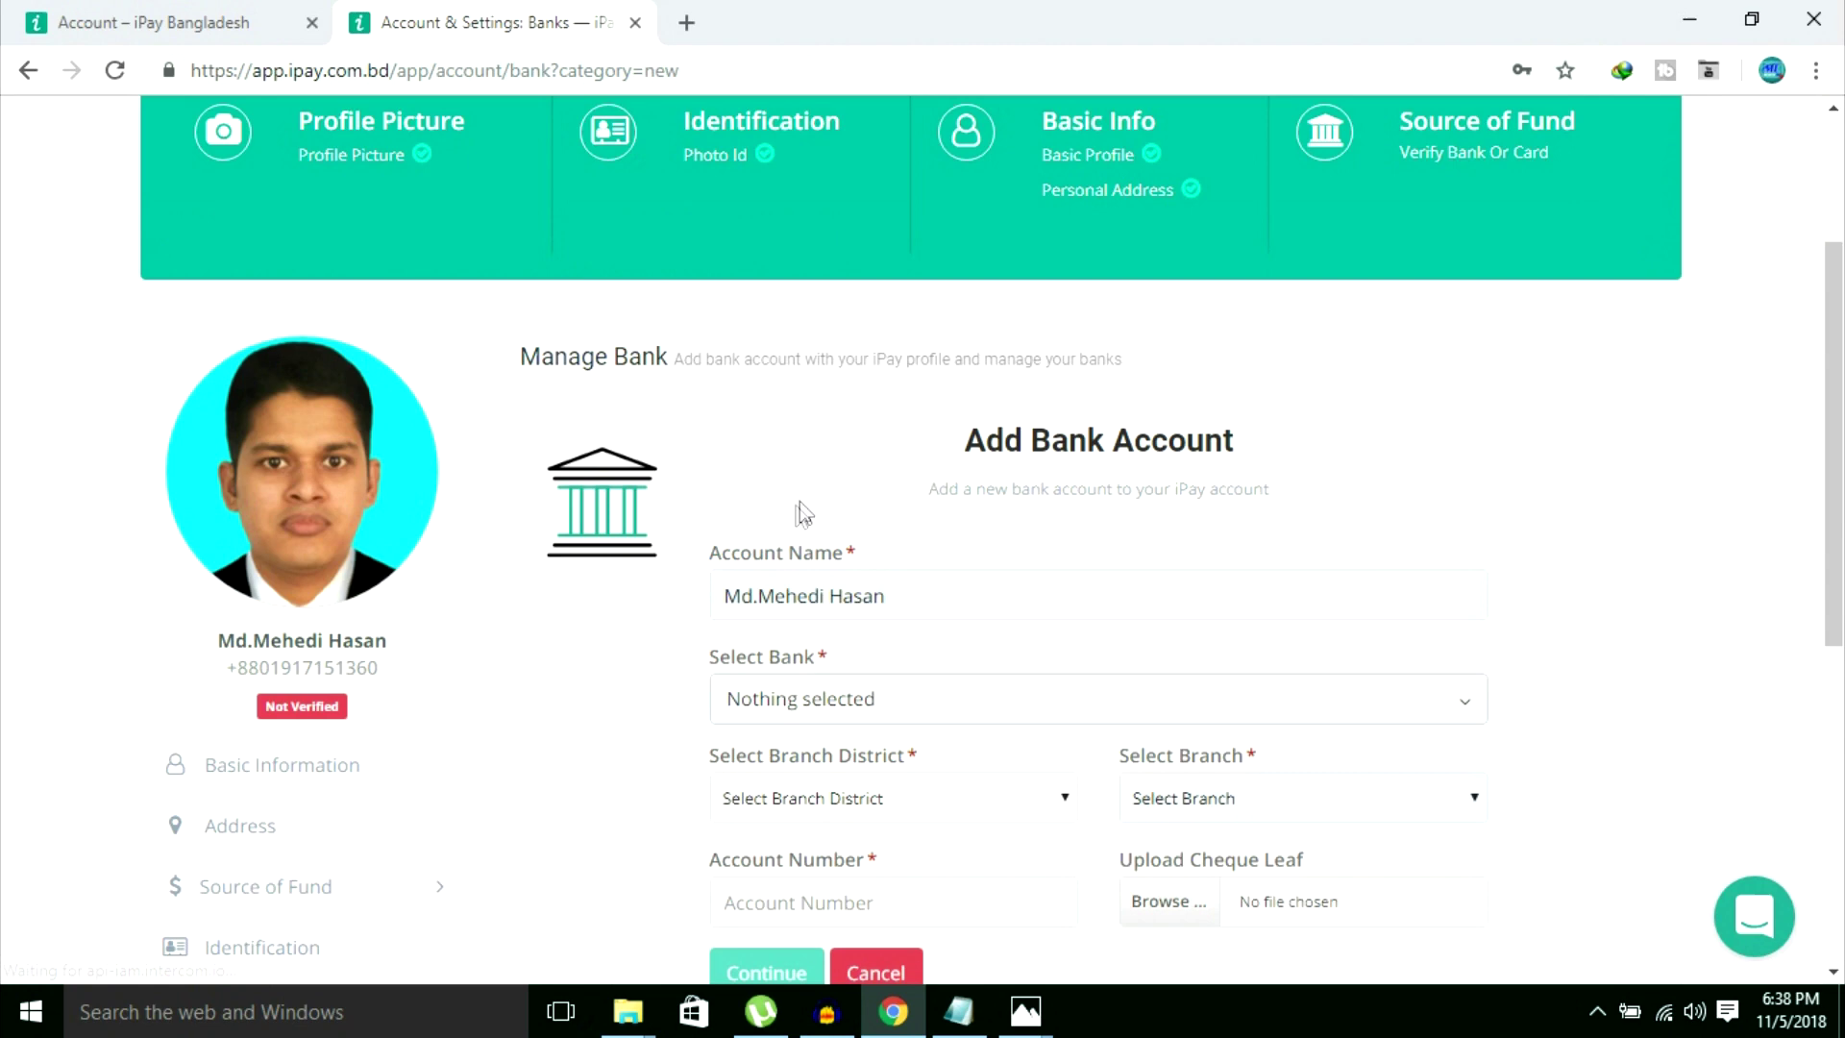
pyautogui.scroll(-3, 856, 666)
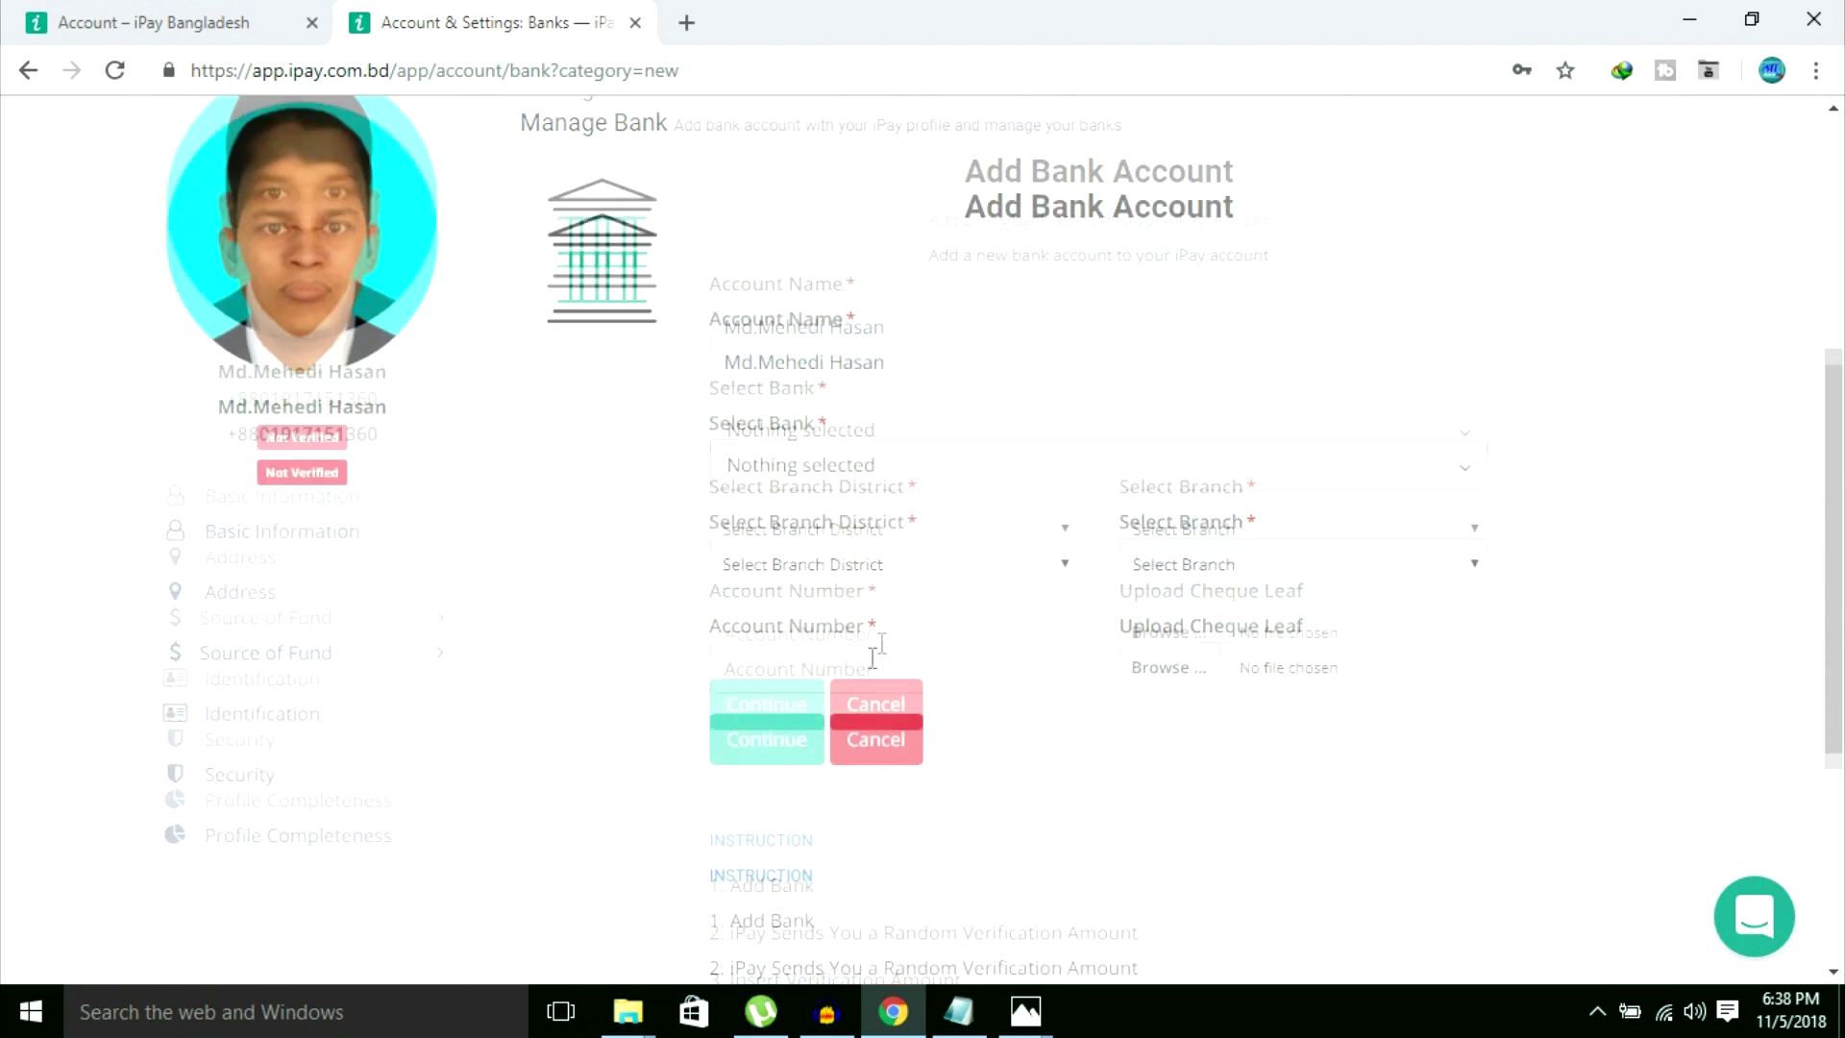
# - Choose DUTCH-BANGLA BANK LTD, district DHAKA-NORTH and branch RING ROAD
pyautogui.click(830, 441)
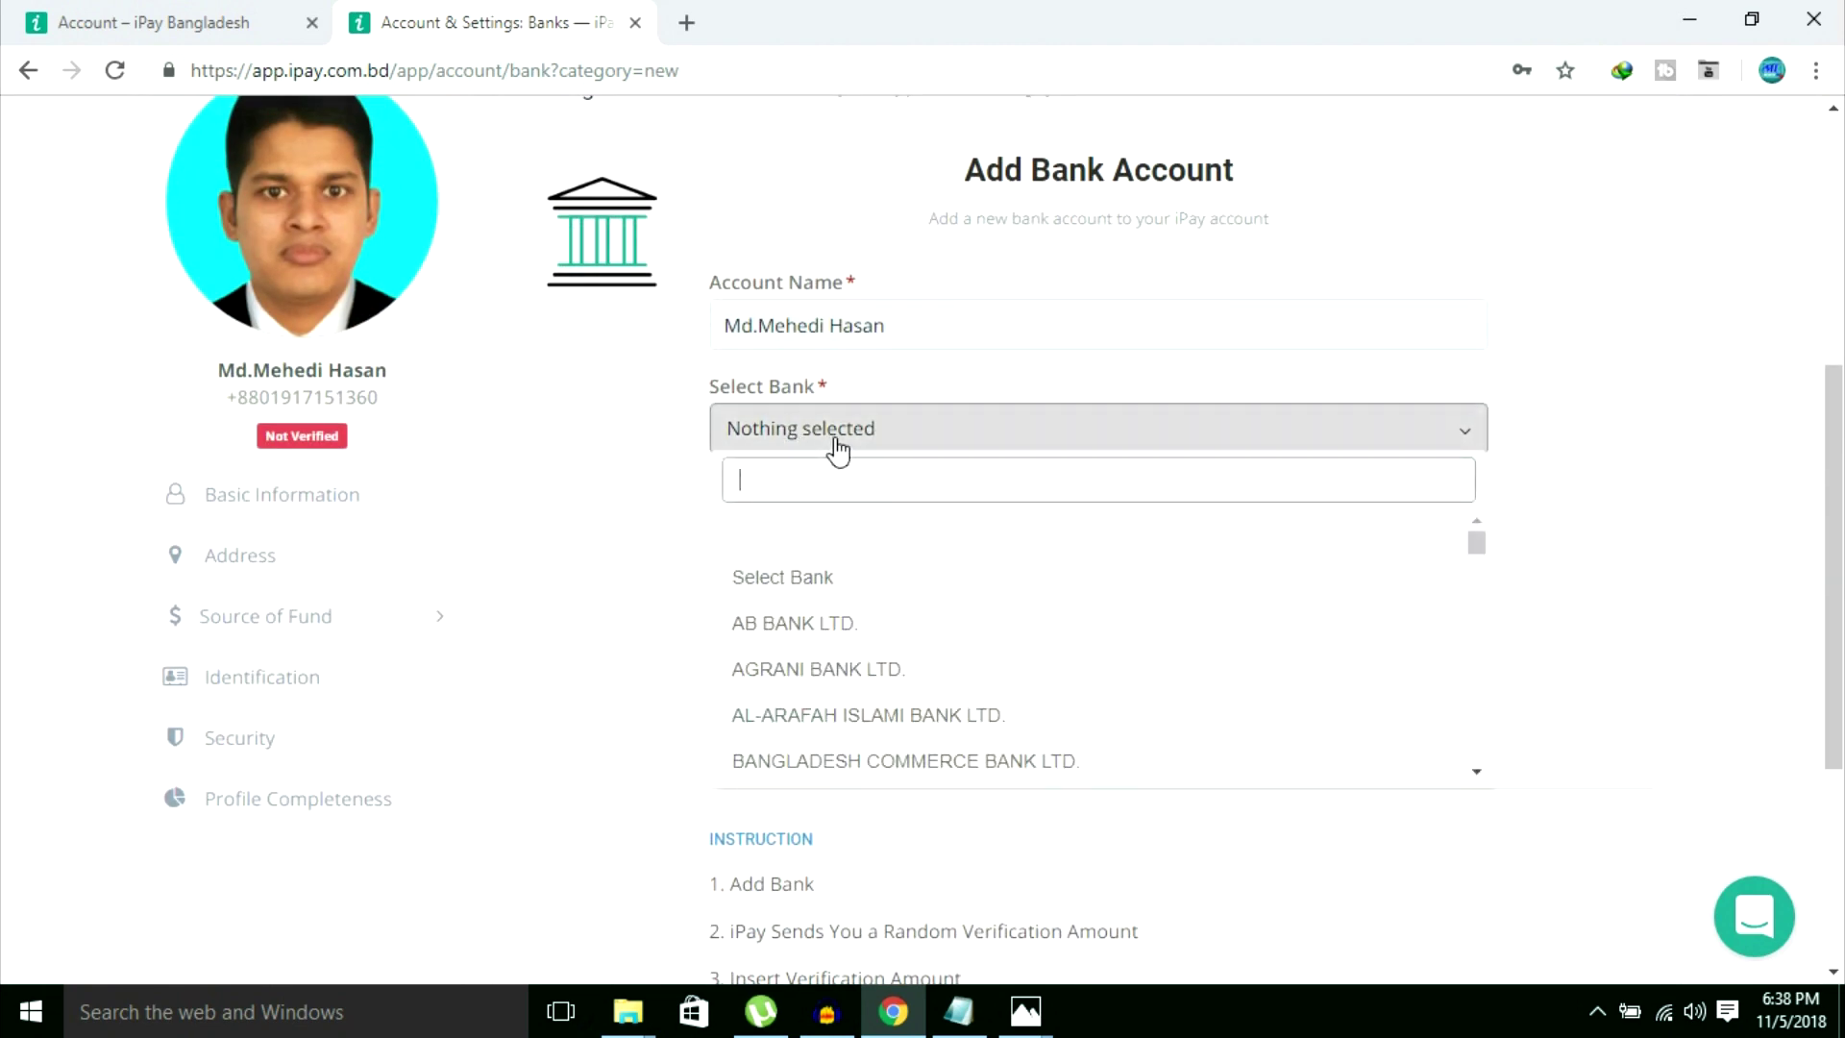
pyautogui.moveTo(1485, 550); pyautogui.dragTo(1484, 607)
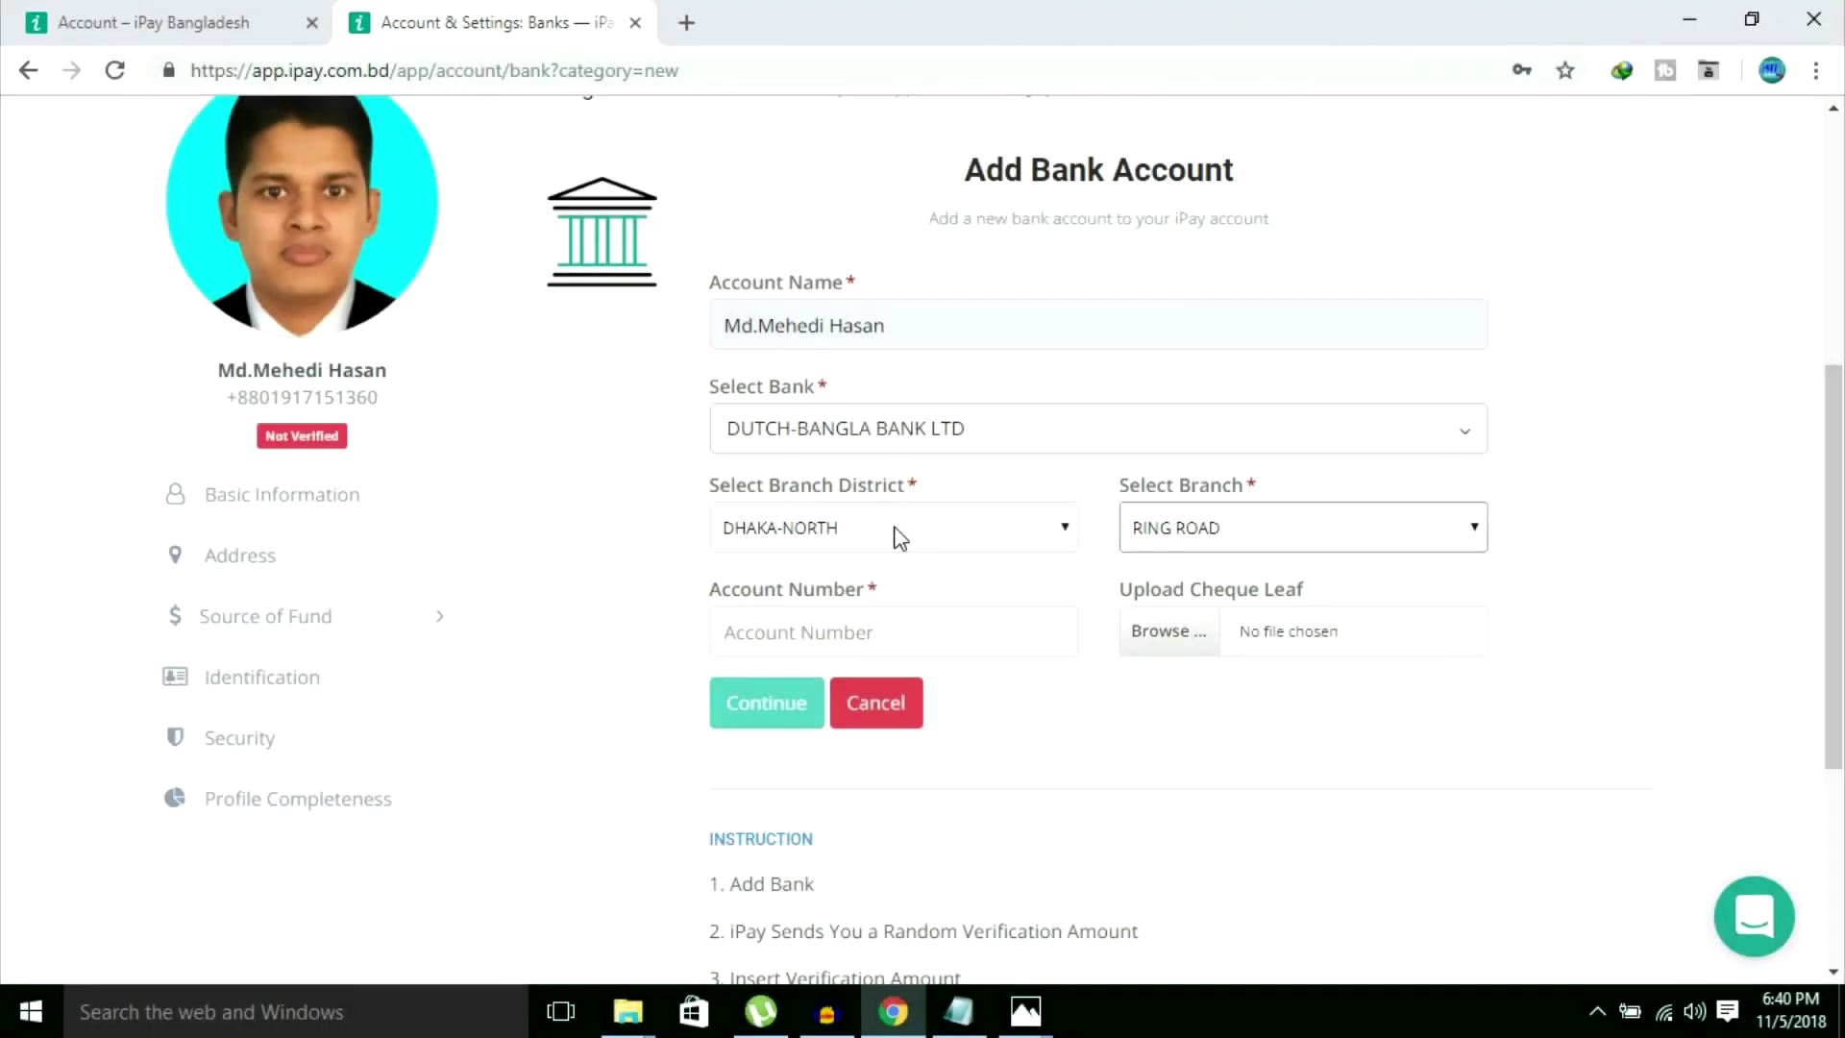
pyautogui.click(894, 530)
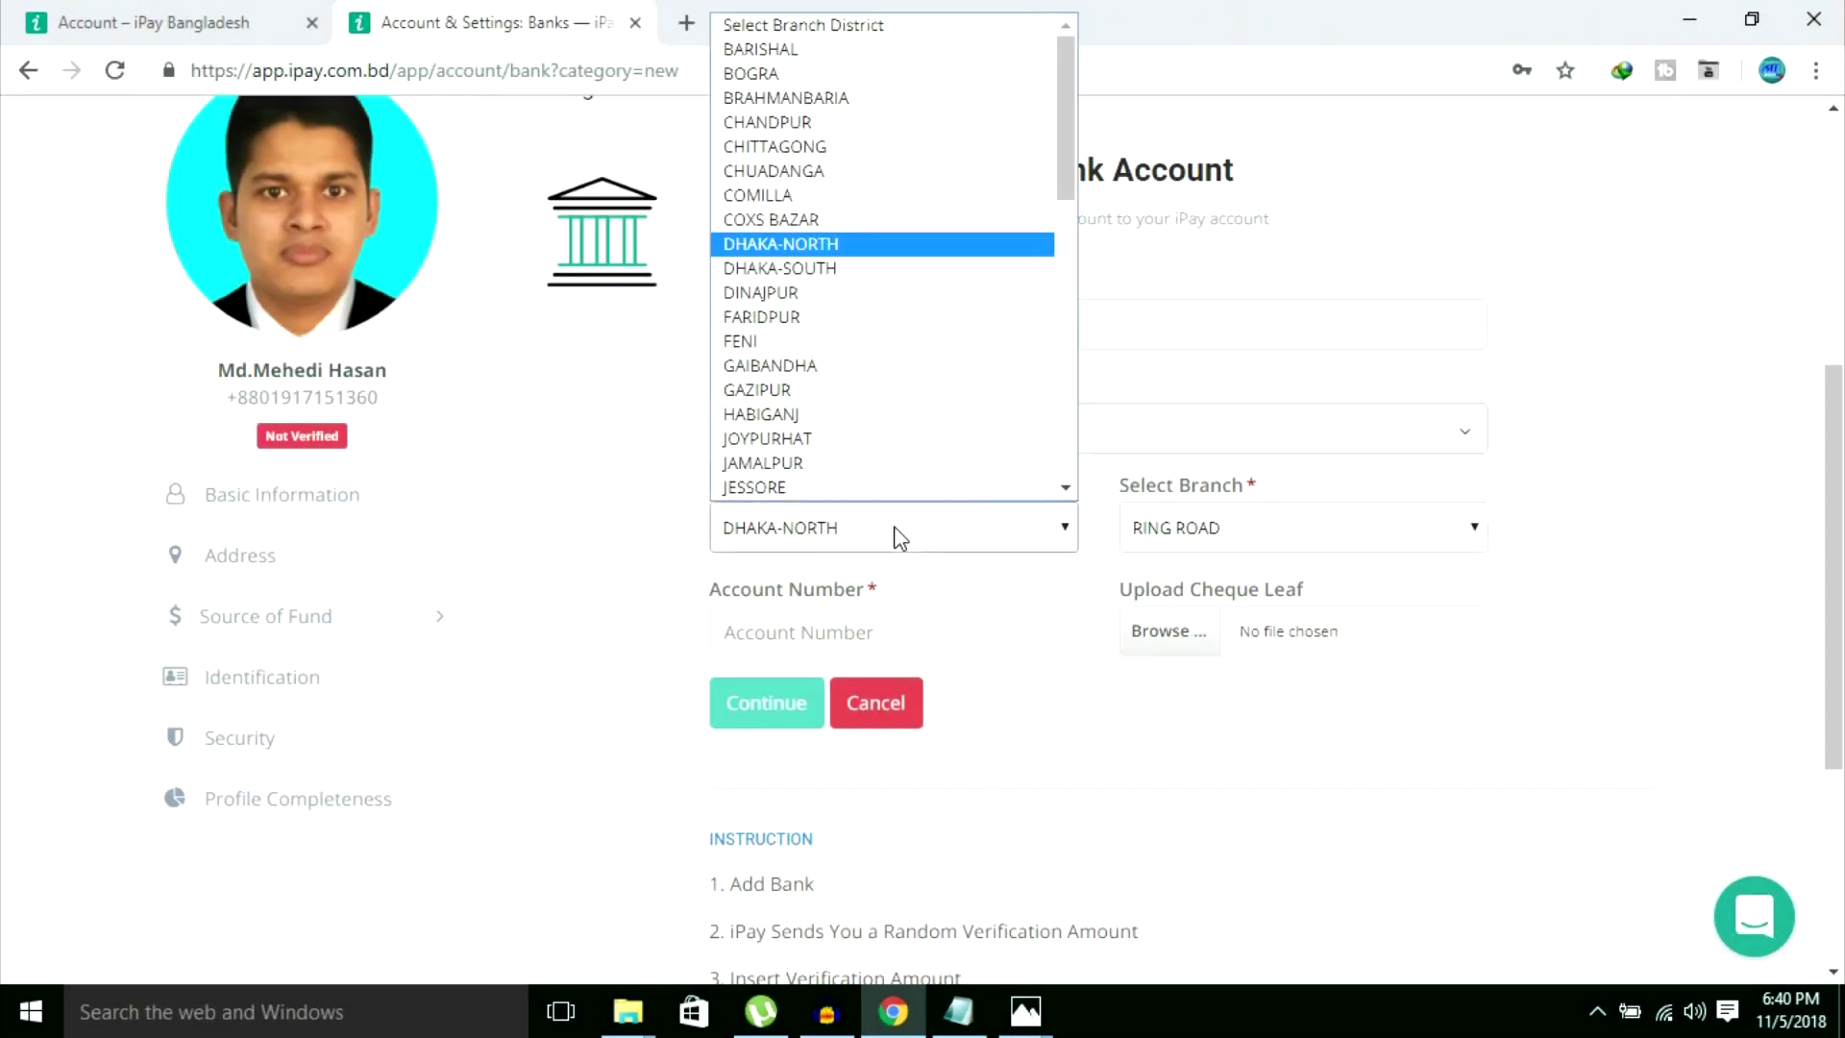
pyautogui.click(810, 244)
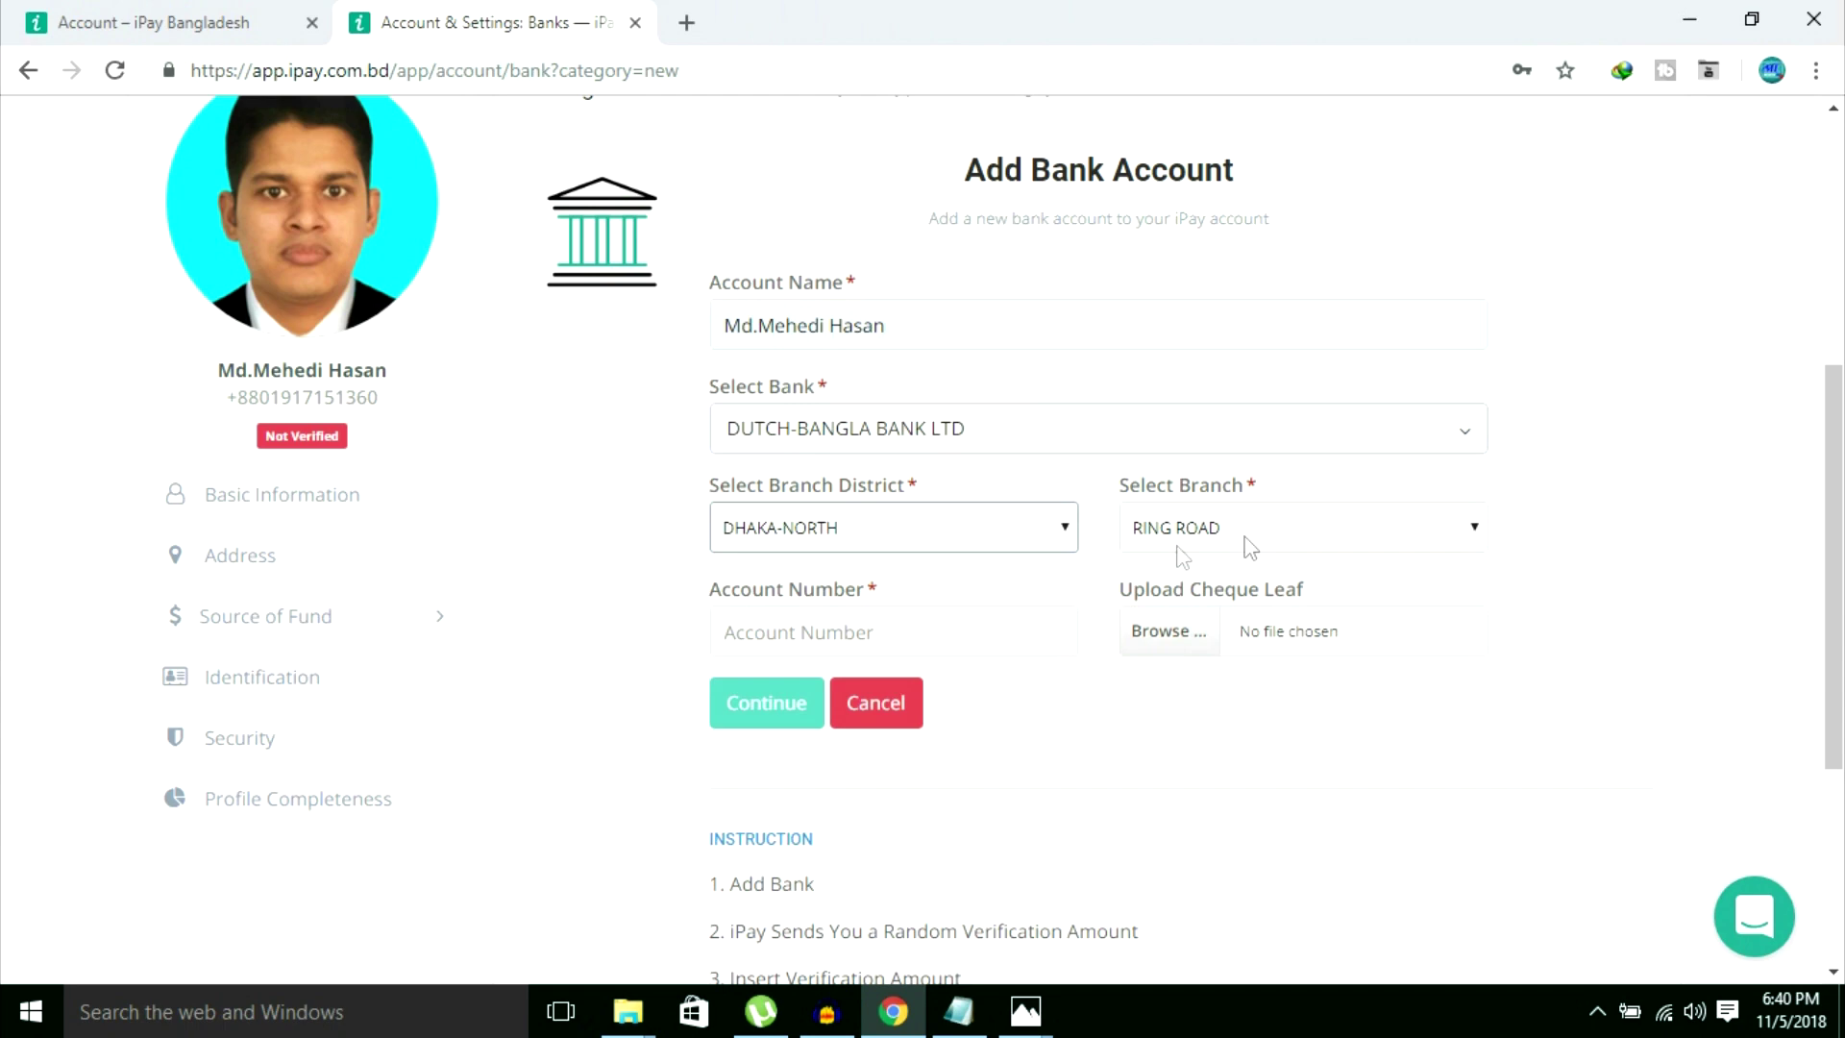
pyautogui.click(891, 634)
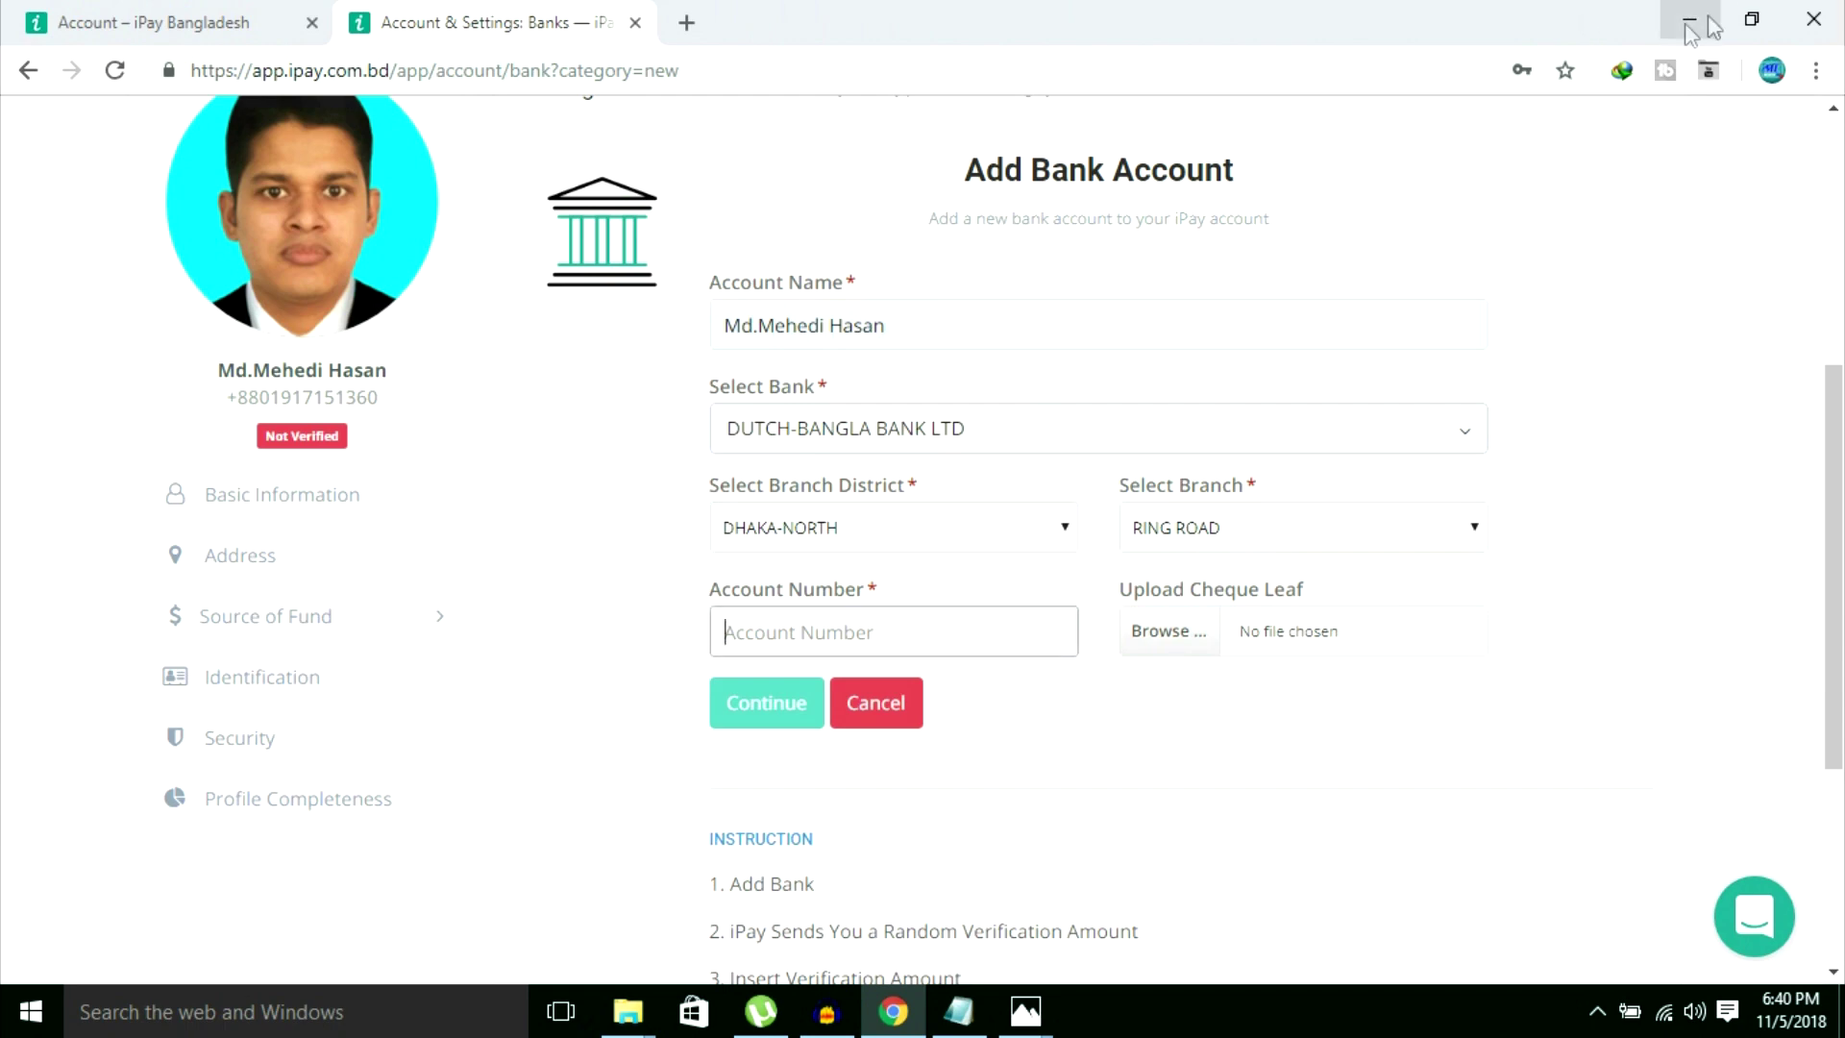
# - Copy the bank account number from Promocode.txt and return to iPay
pyautogui.click(1689, 19)
pyautogui.doubleClick(1295, 493)
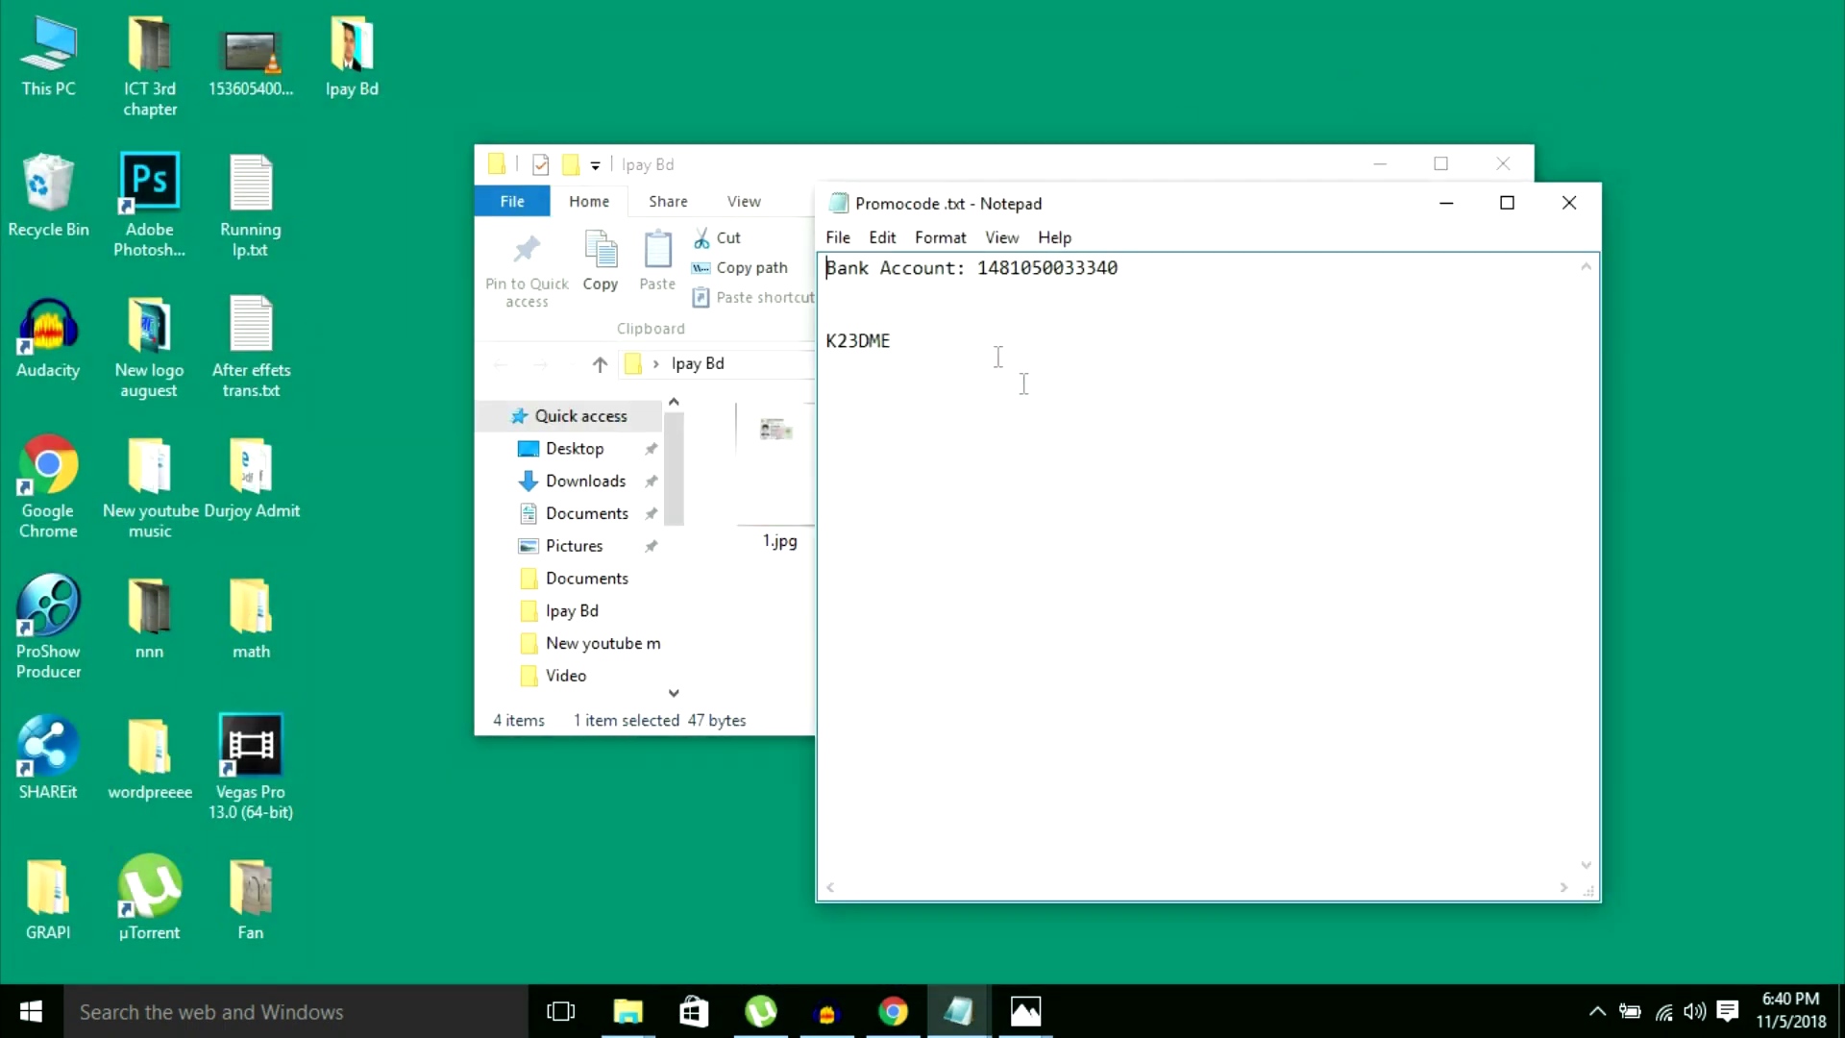
pyautogui.moveTo(1014, 268); pyautogui.dragTo(1149, 272)
pyautogui.rightClick(1077, 271)
pyautogui.click(1141, 357)
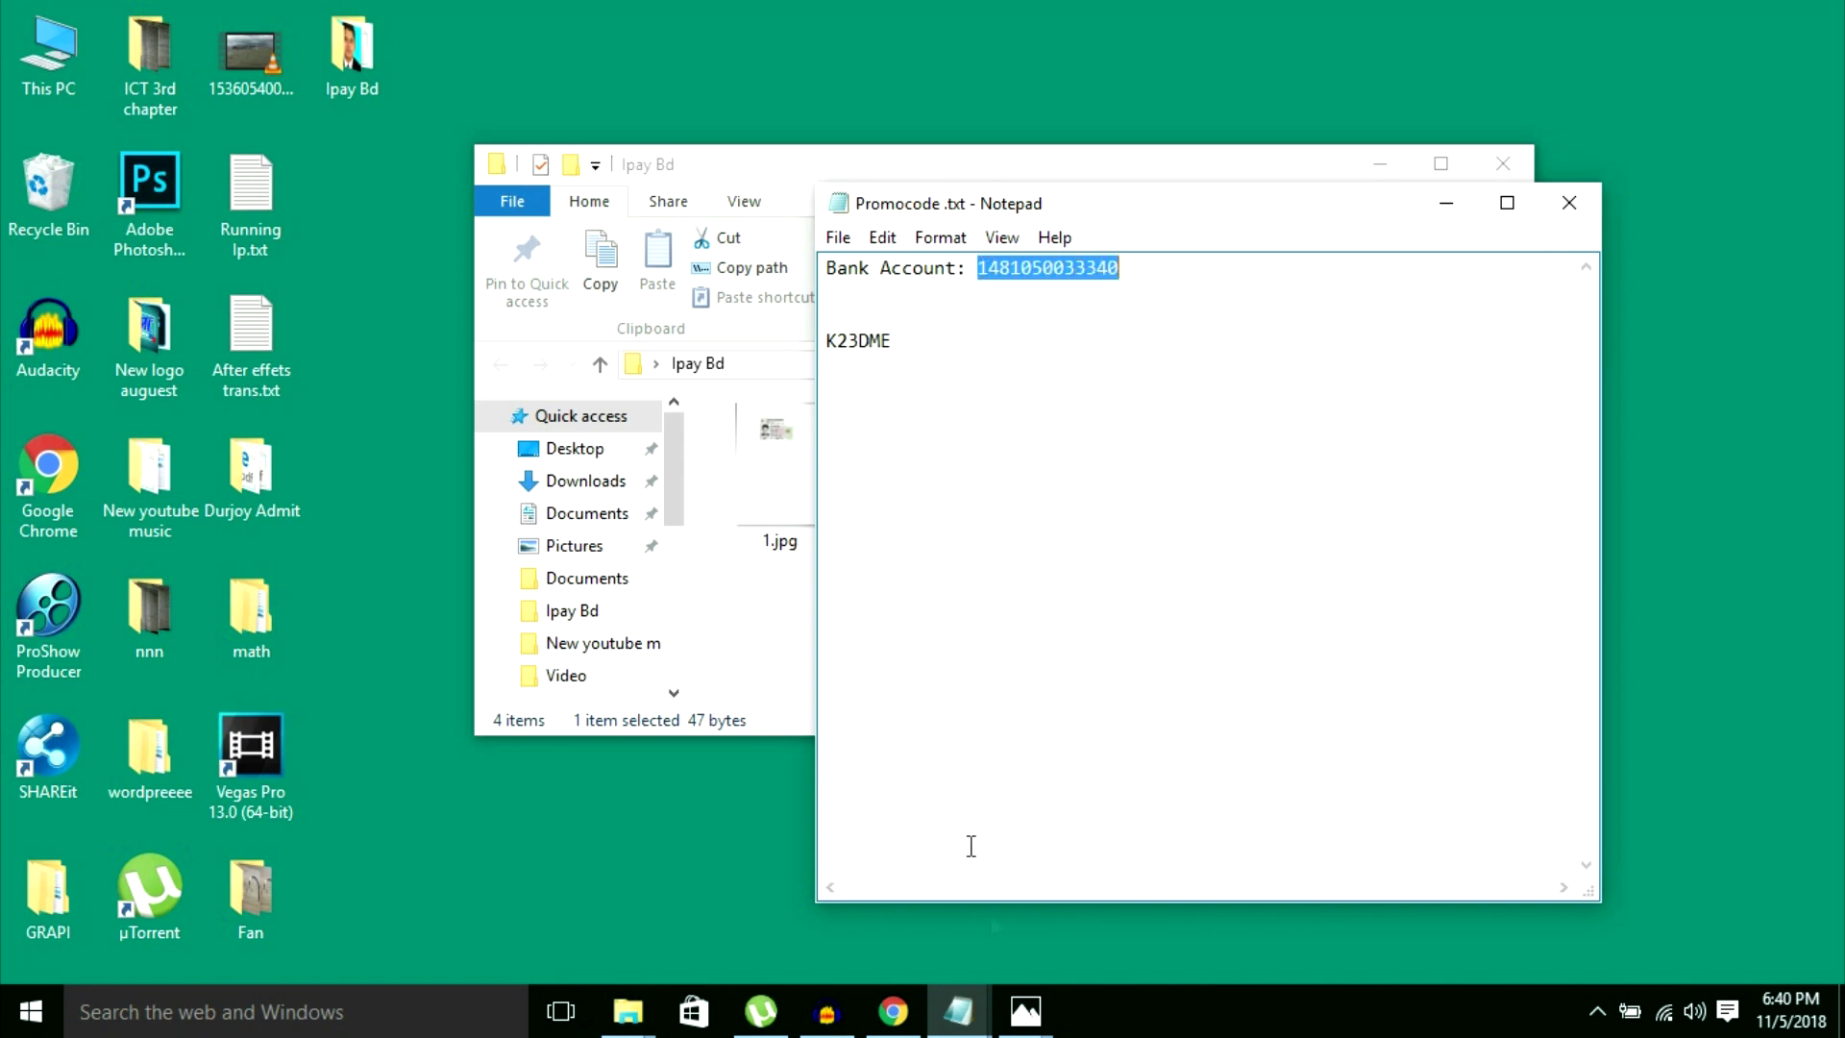
pyautogui.click(892, 1011)
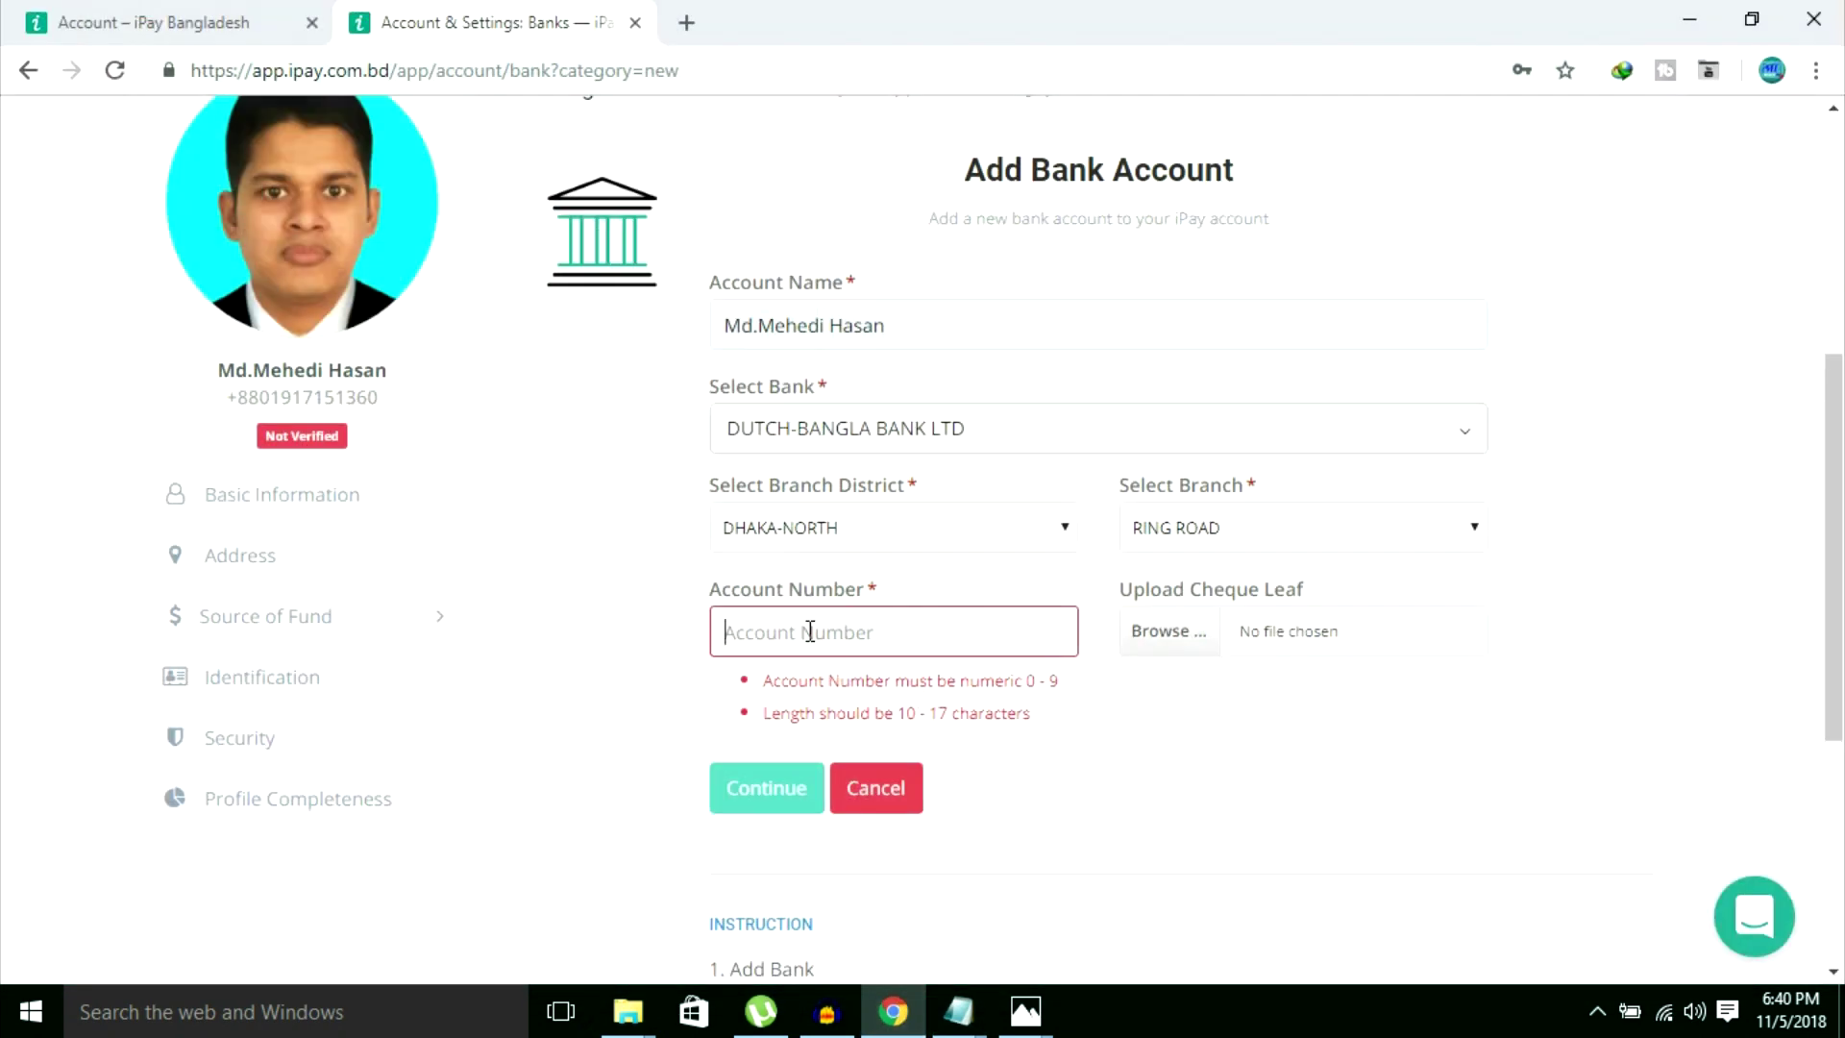
# - Paste the account number, continue, and agree to add the Dutch-Bangla bank account
pyautogui.rightClick(809, 632)
pyautogui.click(870, 417)
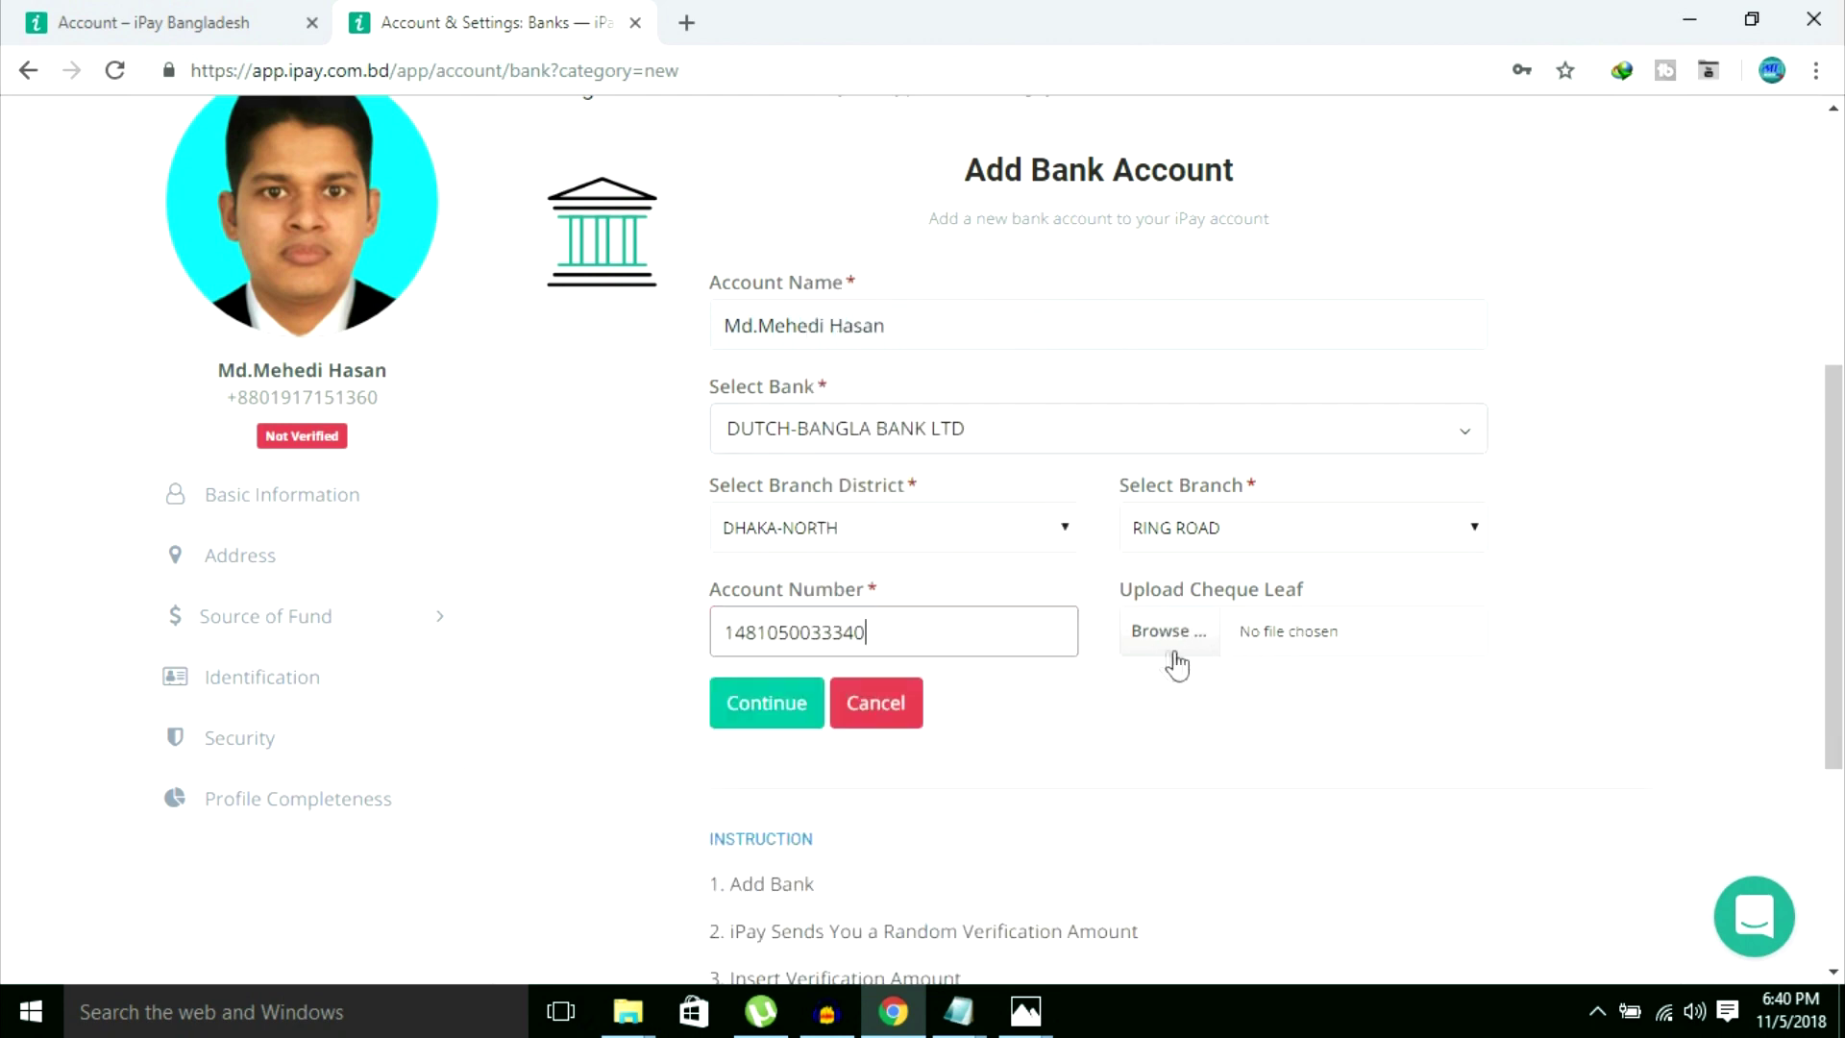
pyautogui.click(799, 711)
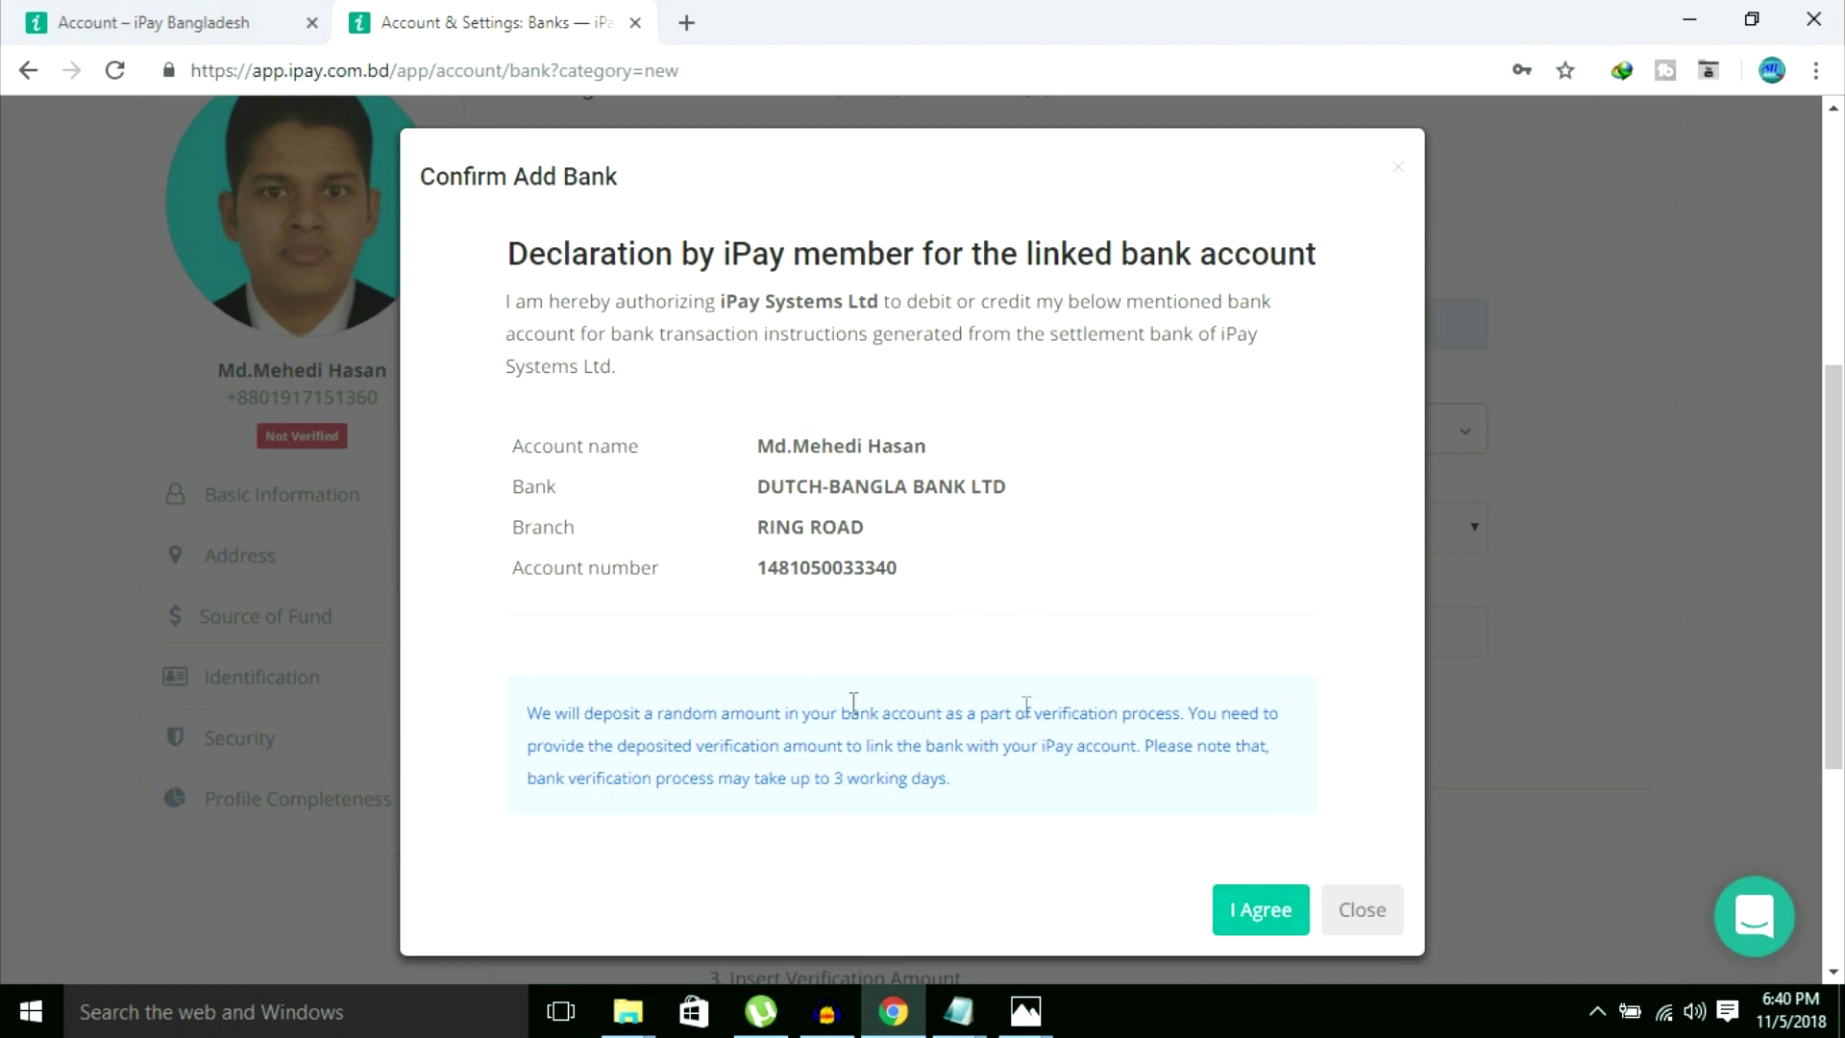
pyautogui.click(1239, 906)
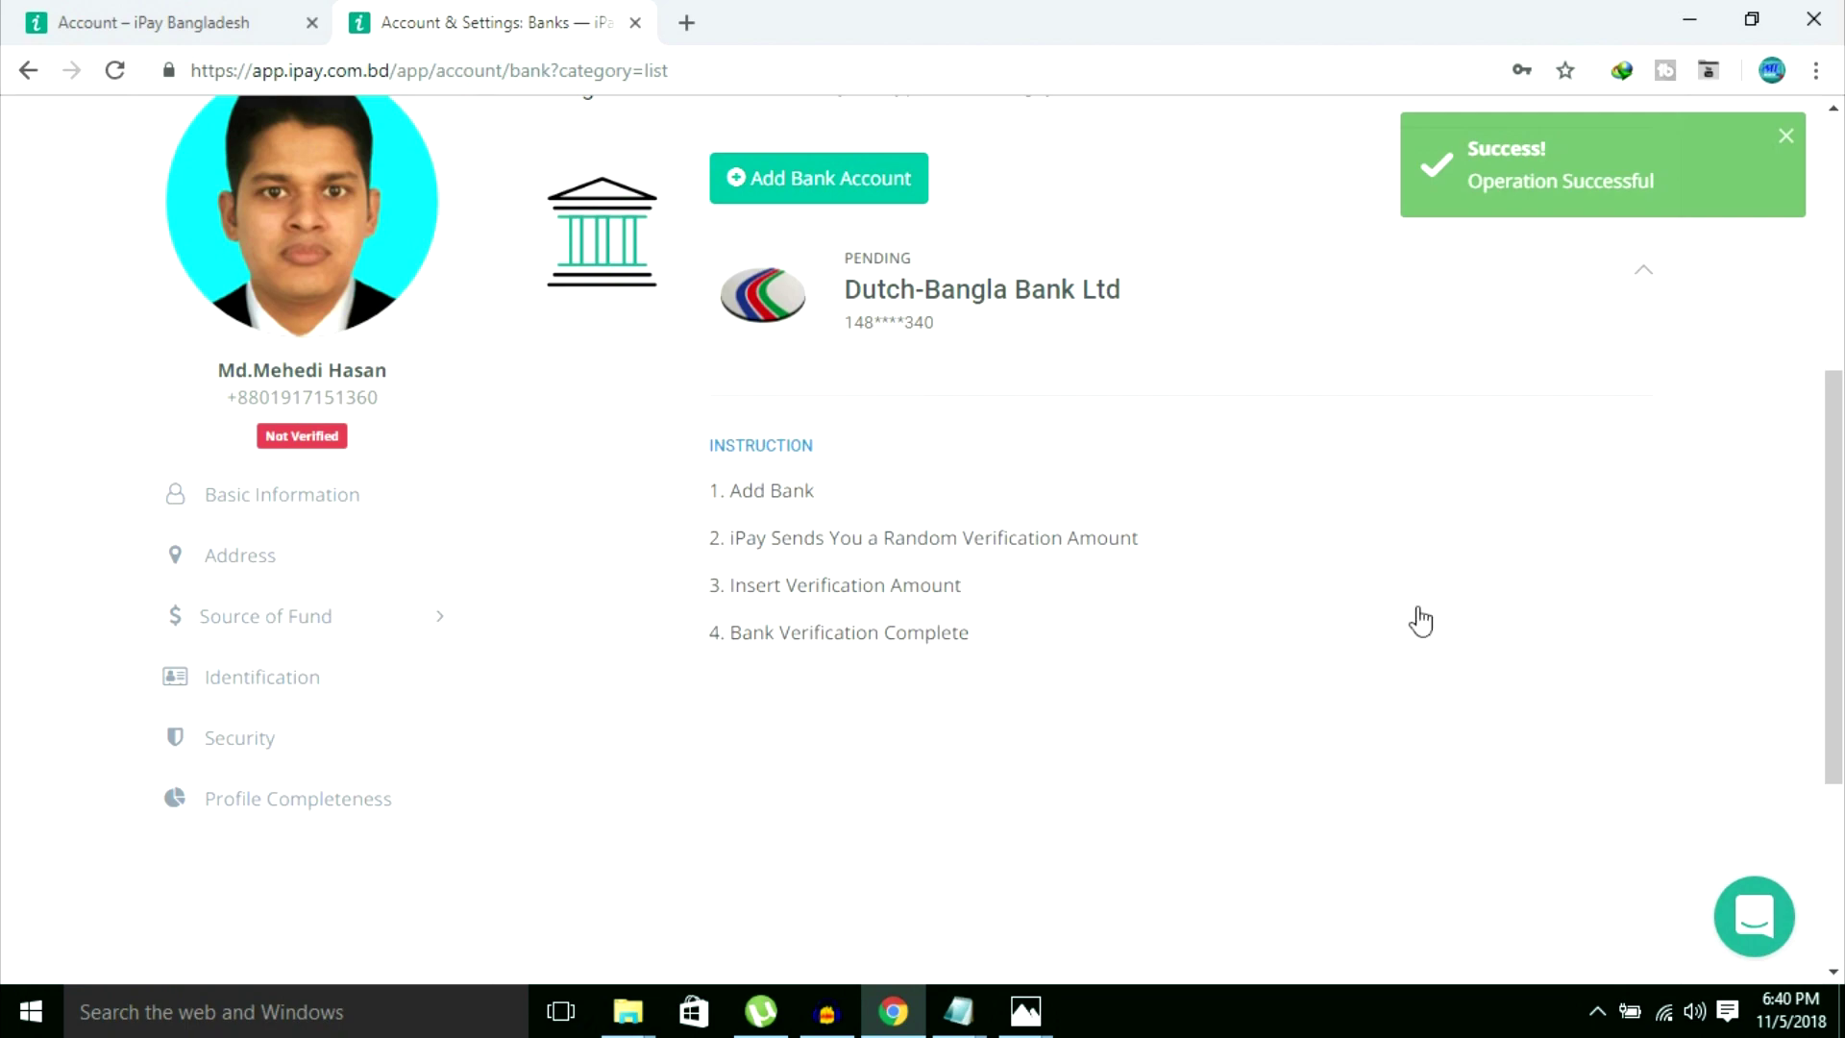
# - Look through the Wallet, Payment and Bill Pay menus, then go to Mobile Top Up
pyautogui.scroll(-3, 1307, 531)
pyautogui.scroll(6, 1307, 547)
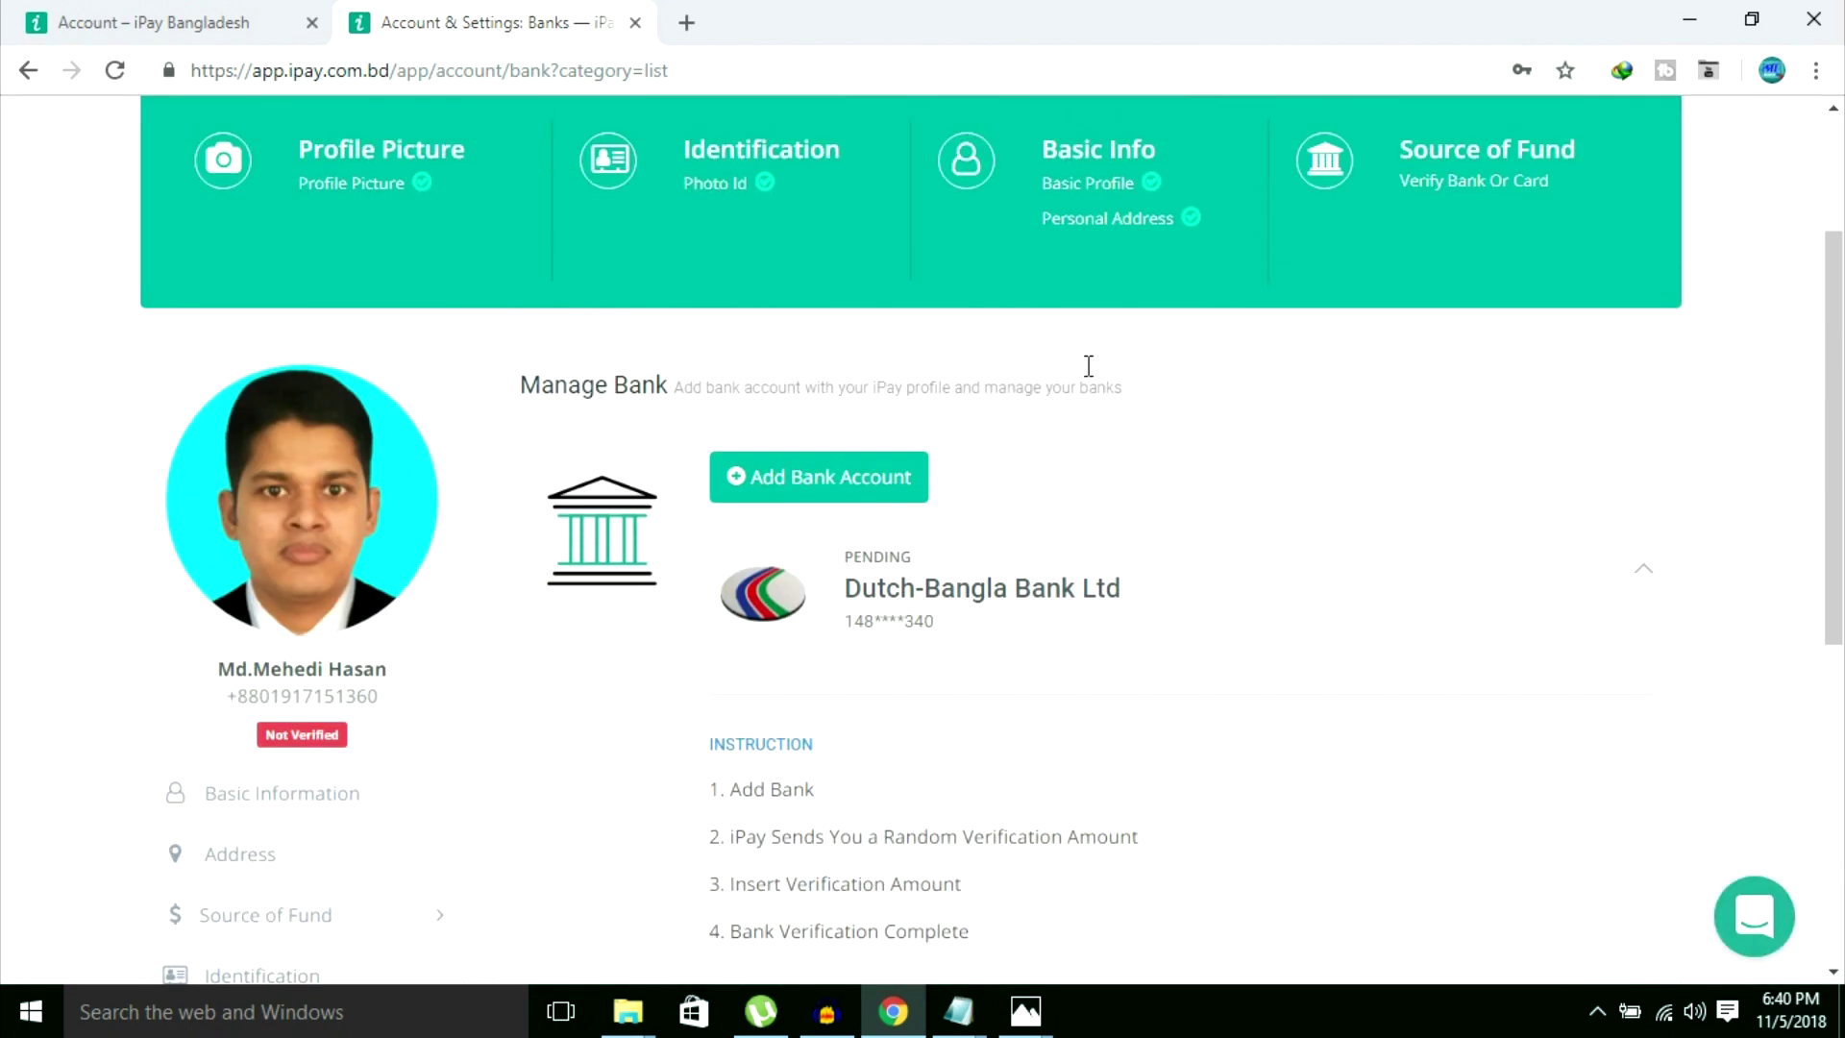
pyautogui.scroll(3, 1089, 366)
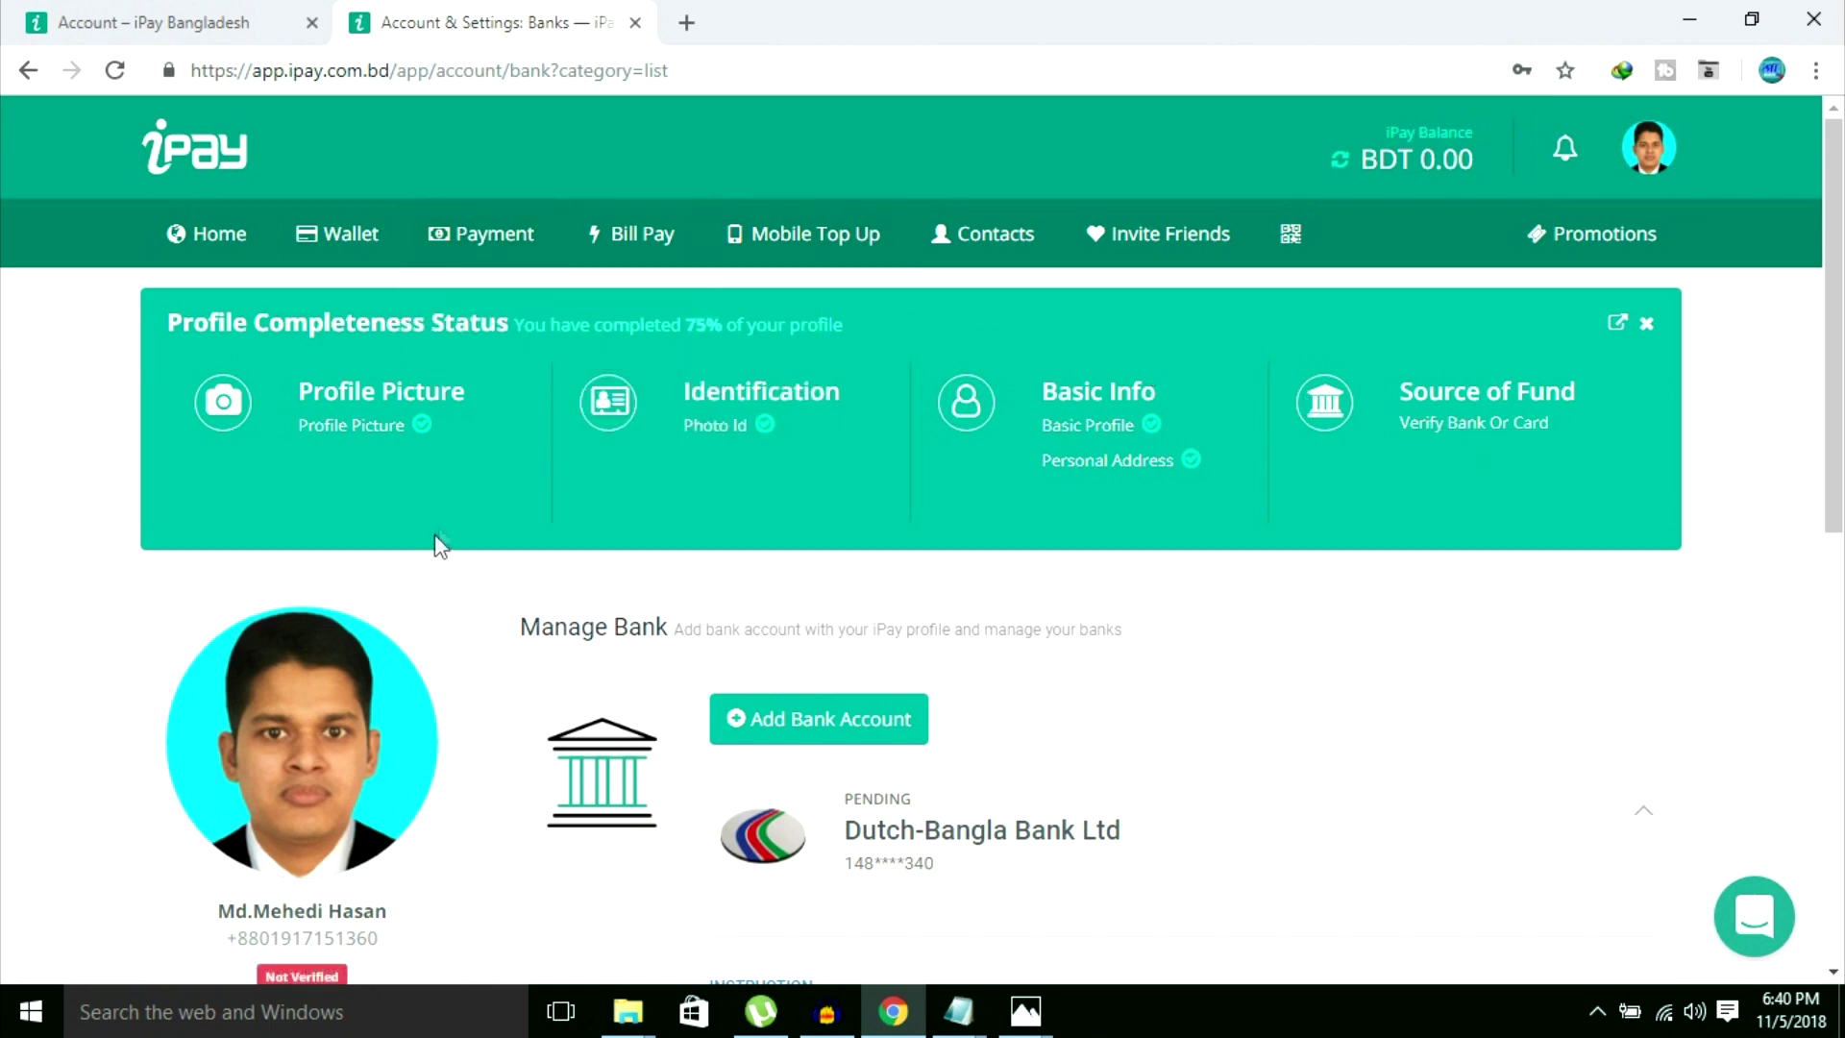
pyautogui.scroll(-4, 440, 560)
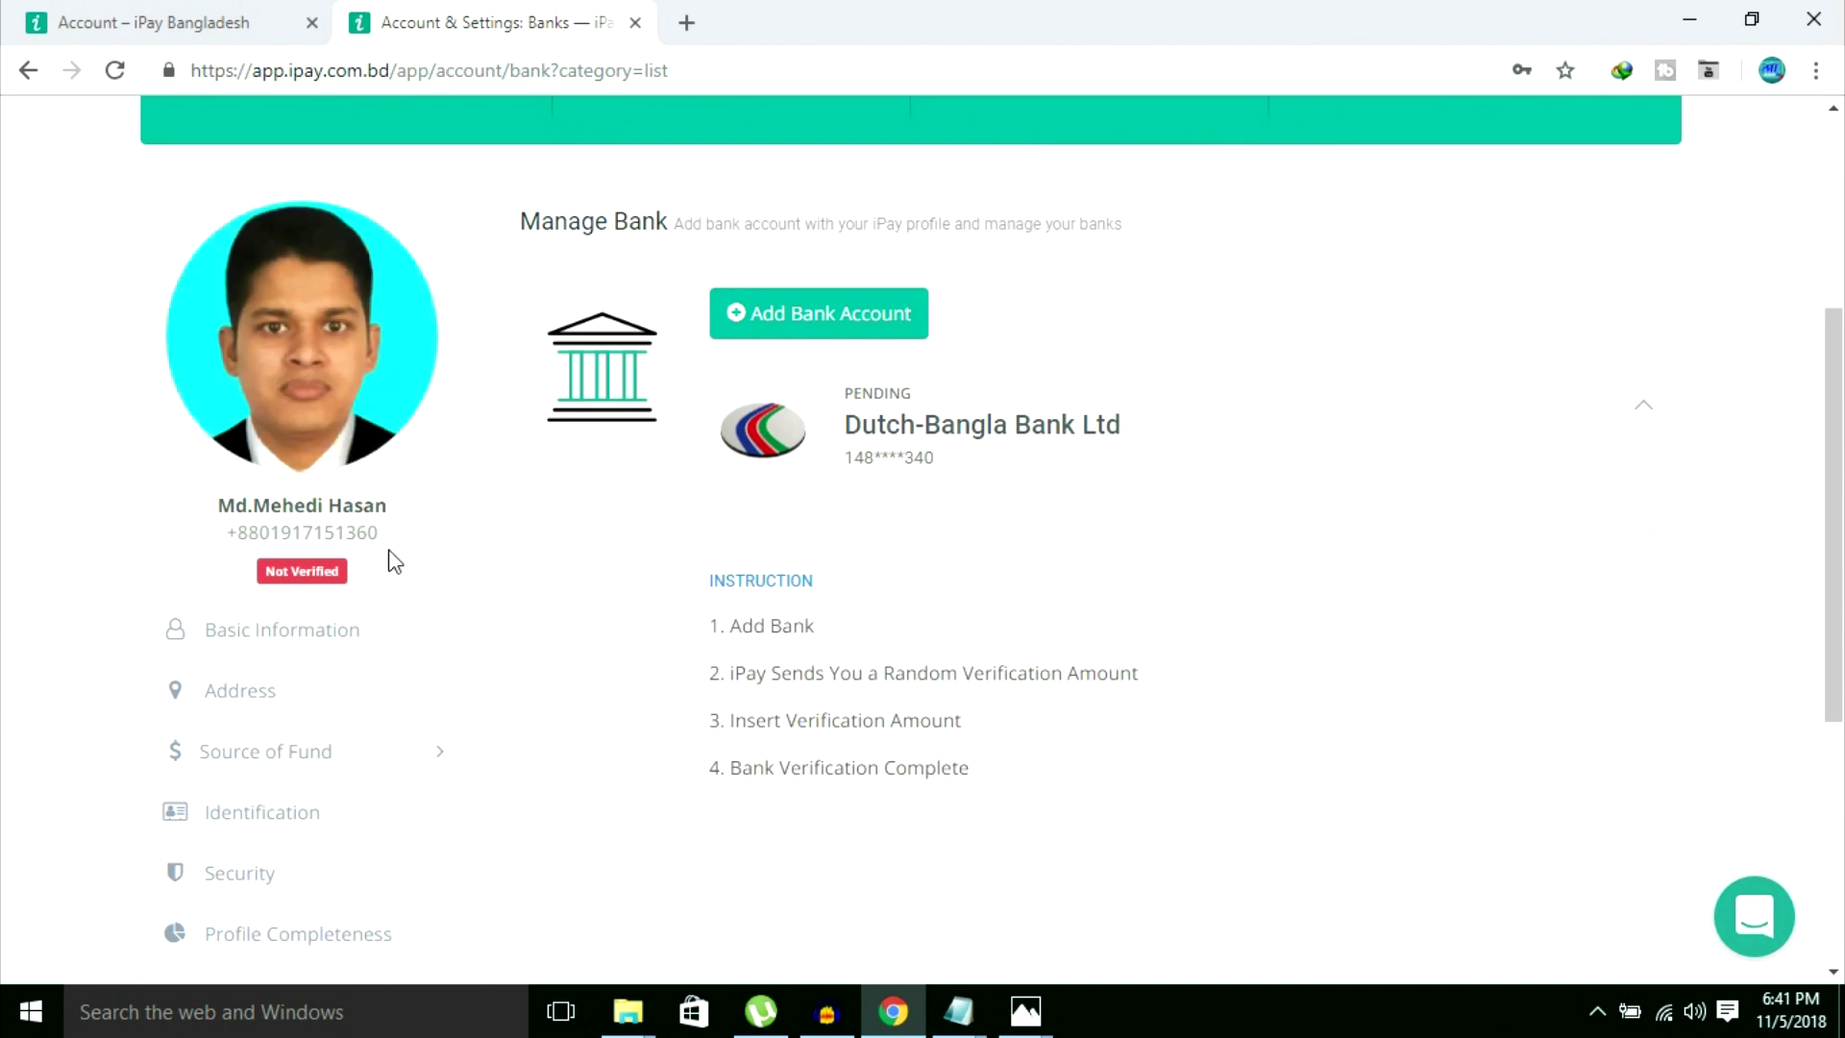
pyautogui.scroll(5, 391, 557)
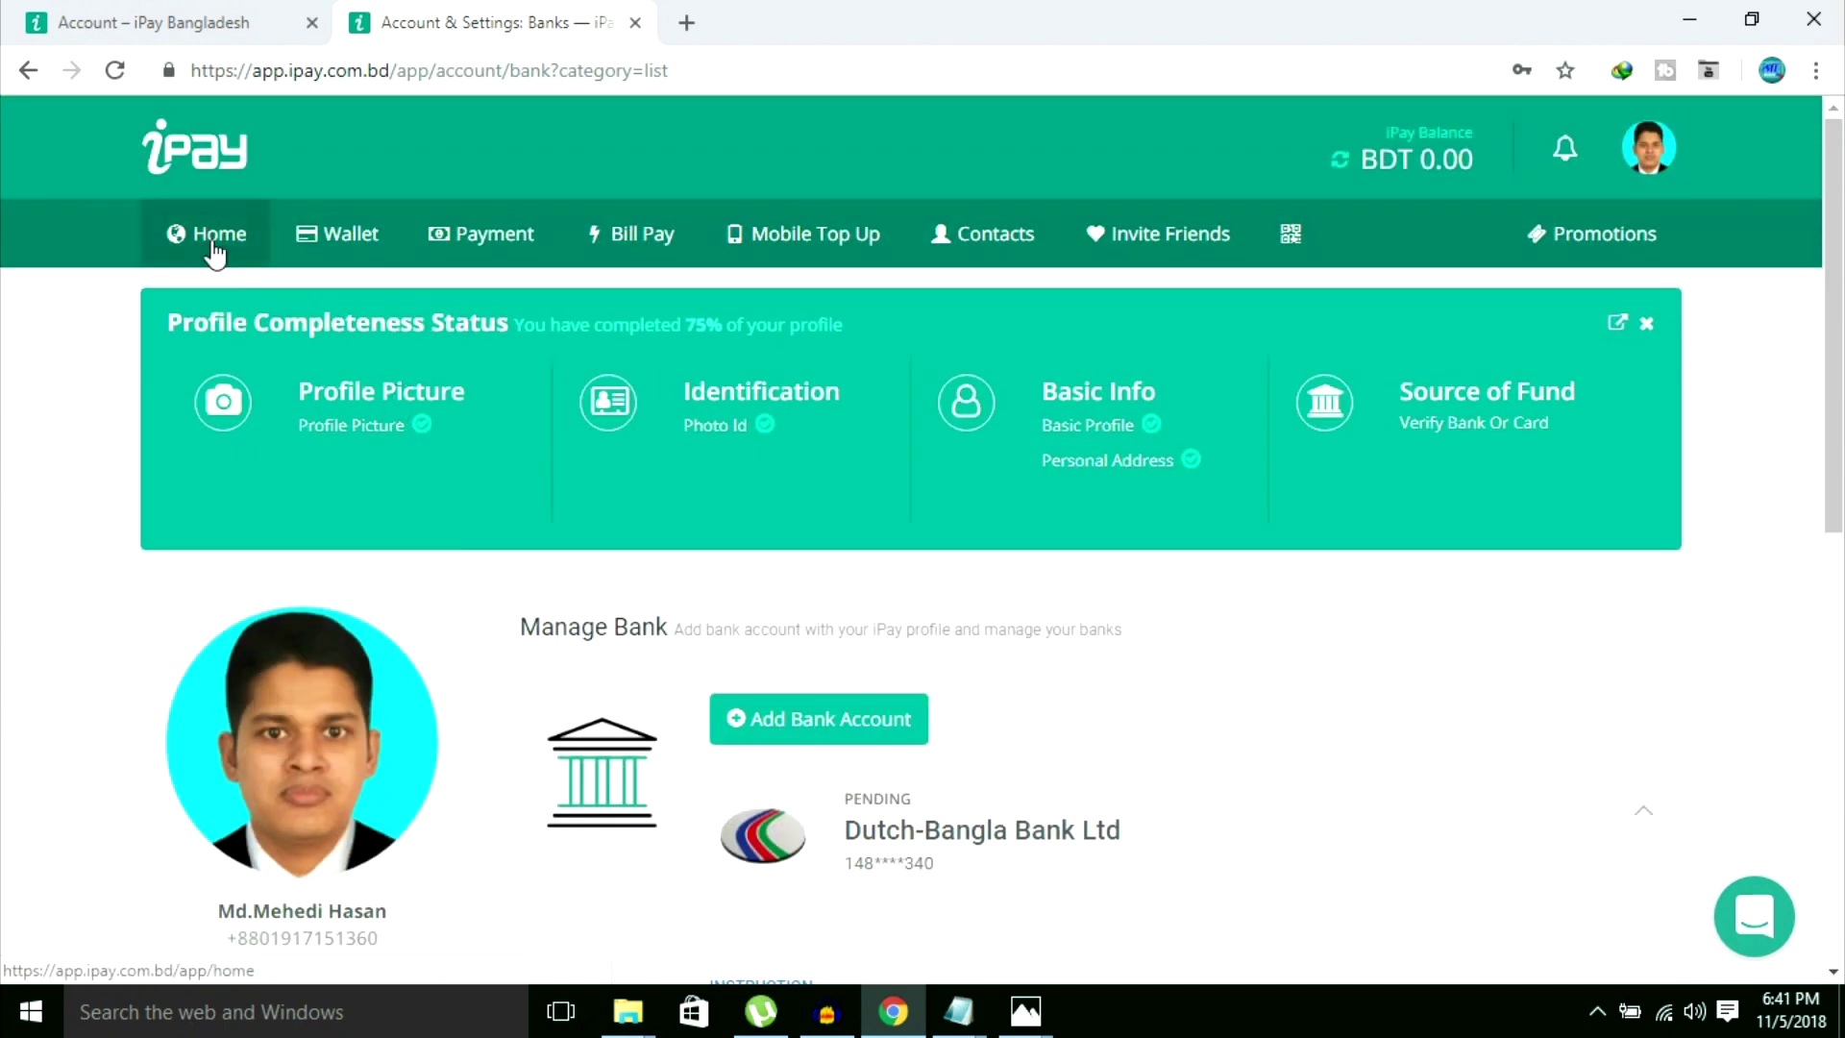
pyautogui.moveTo(303, 252)
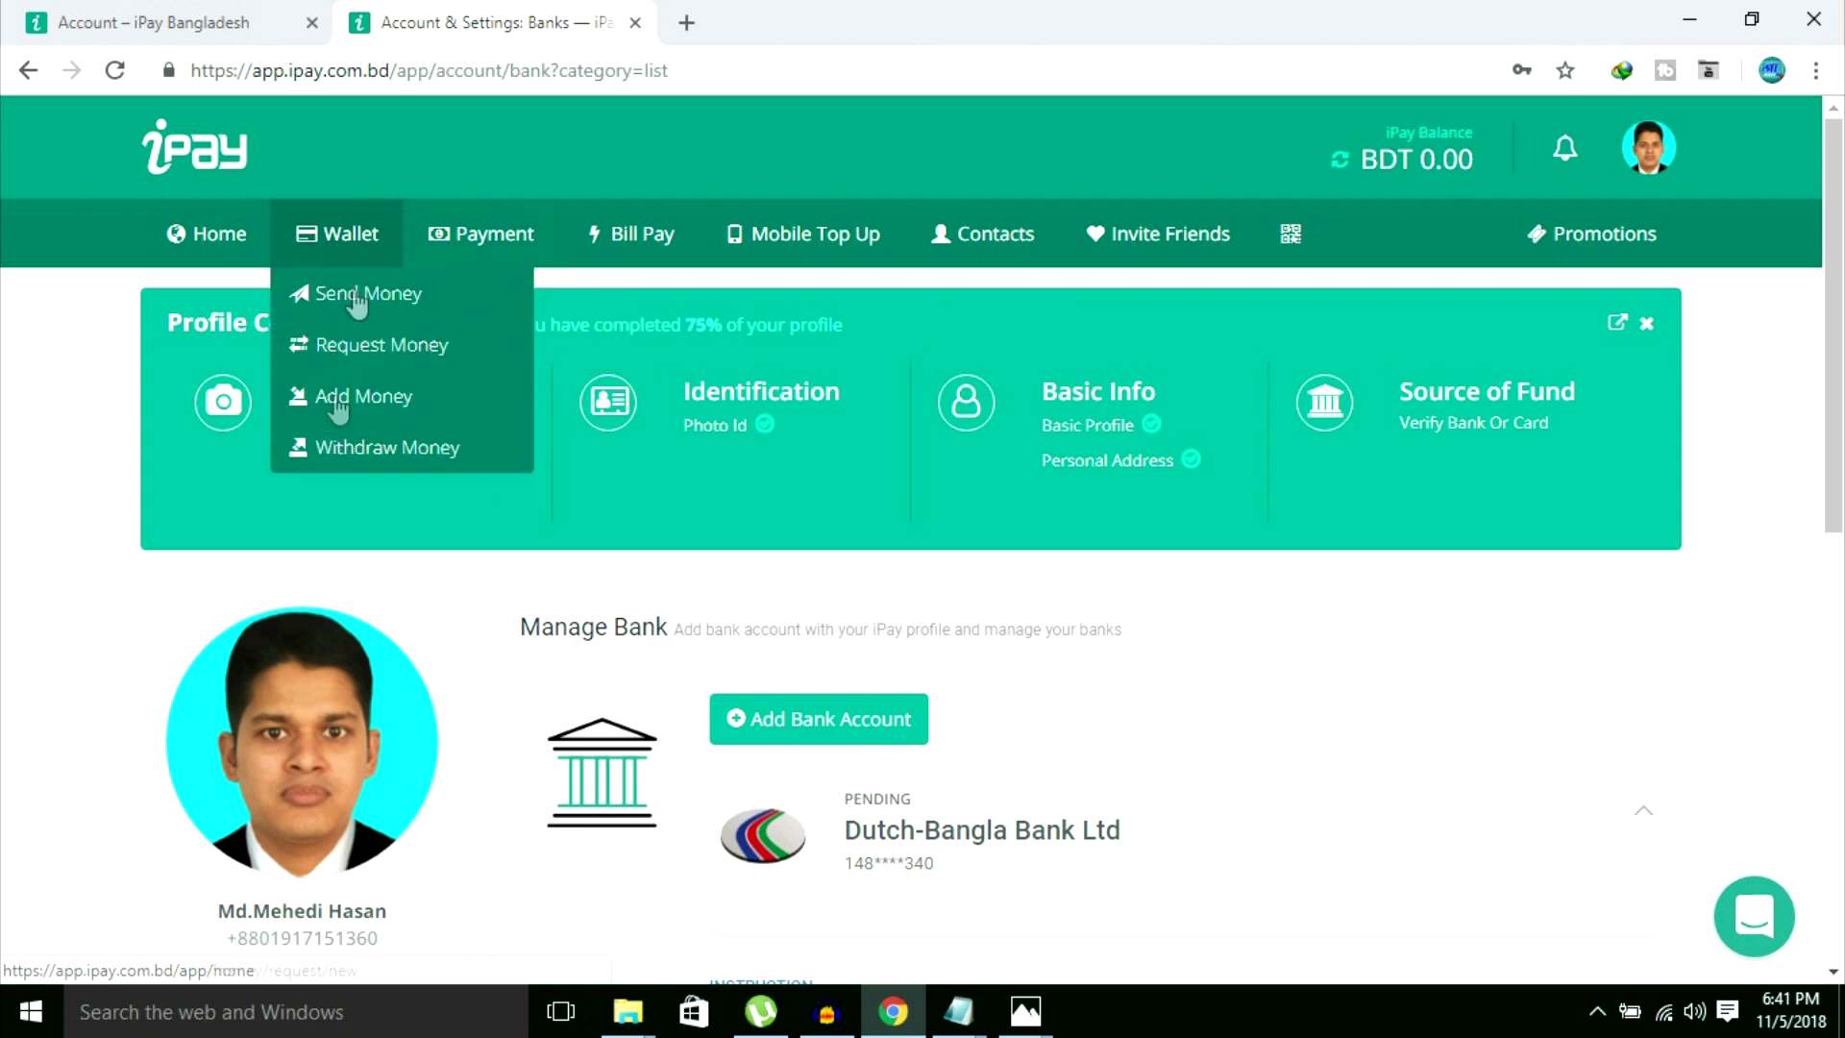
pyautogui.moveTo(487, 245)
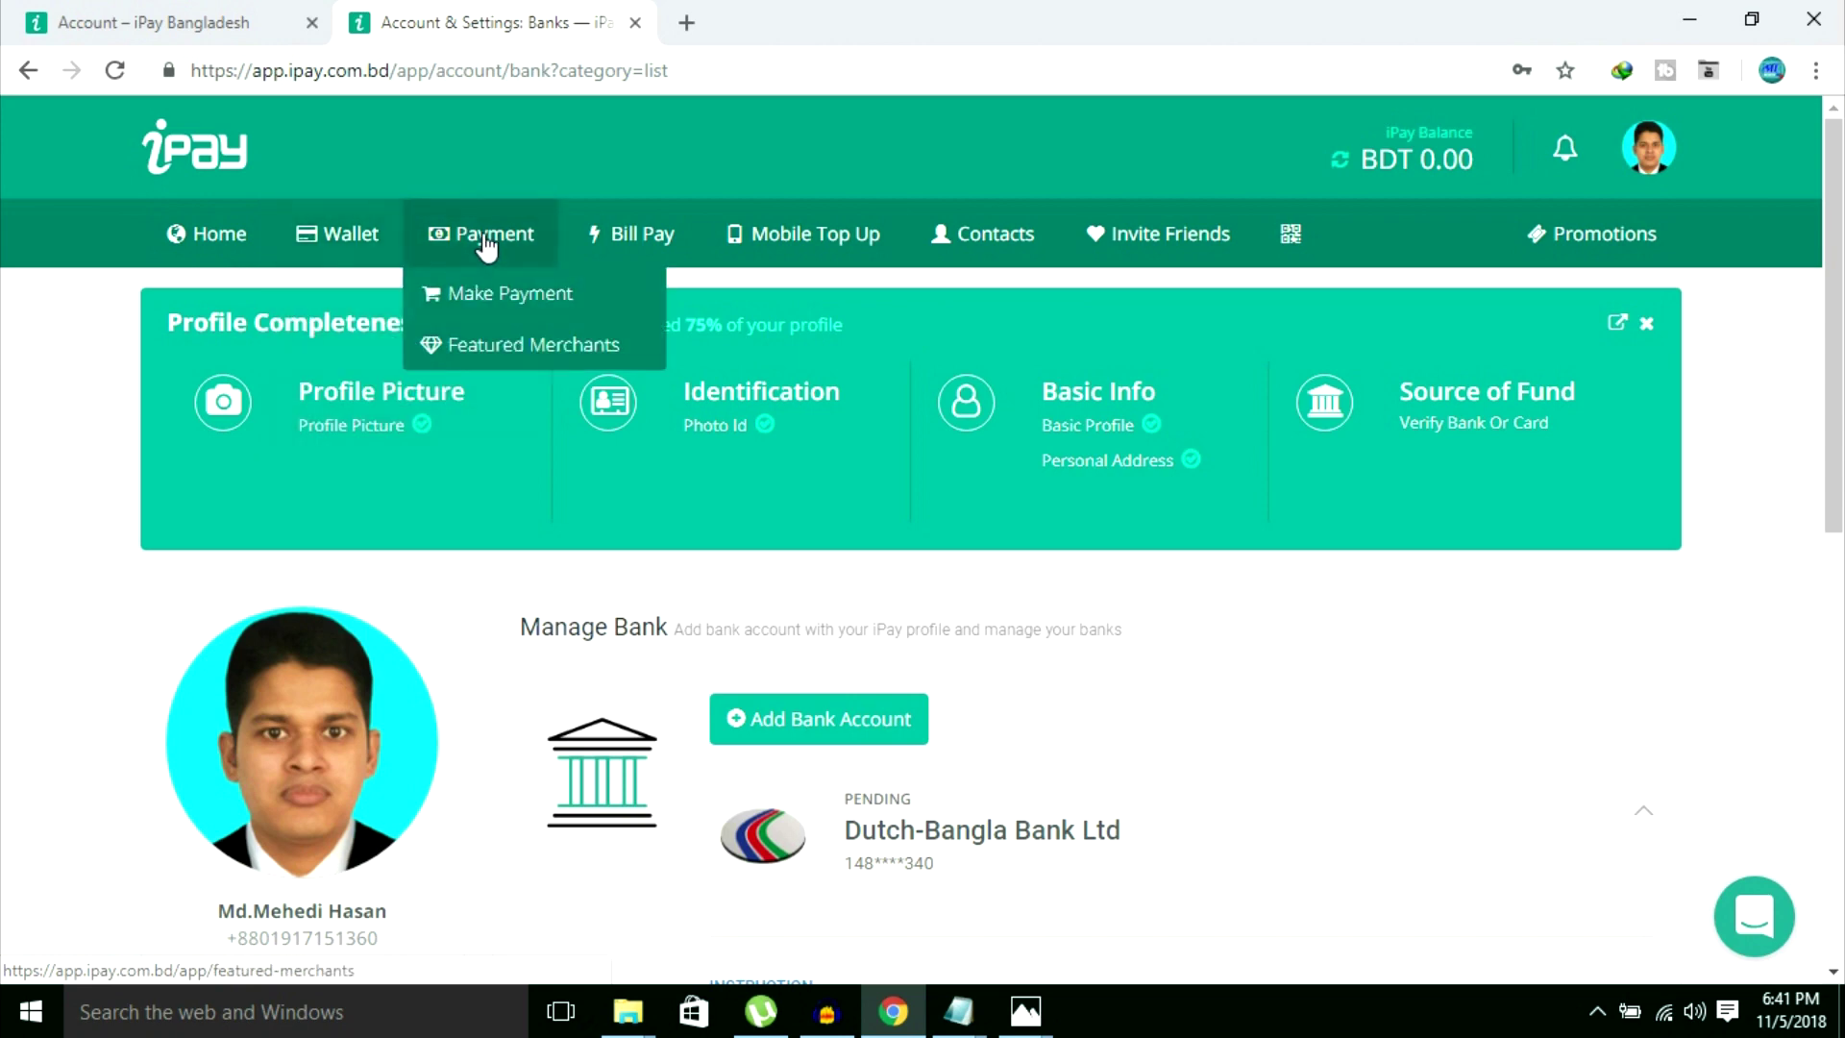
pyautogui.moveTo(667, 247)
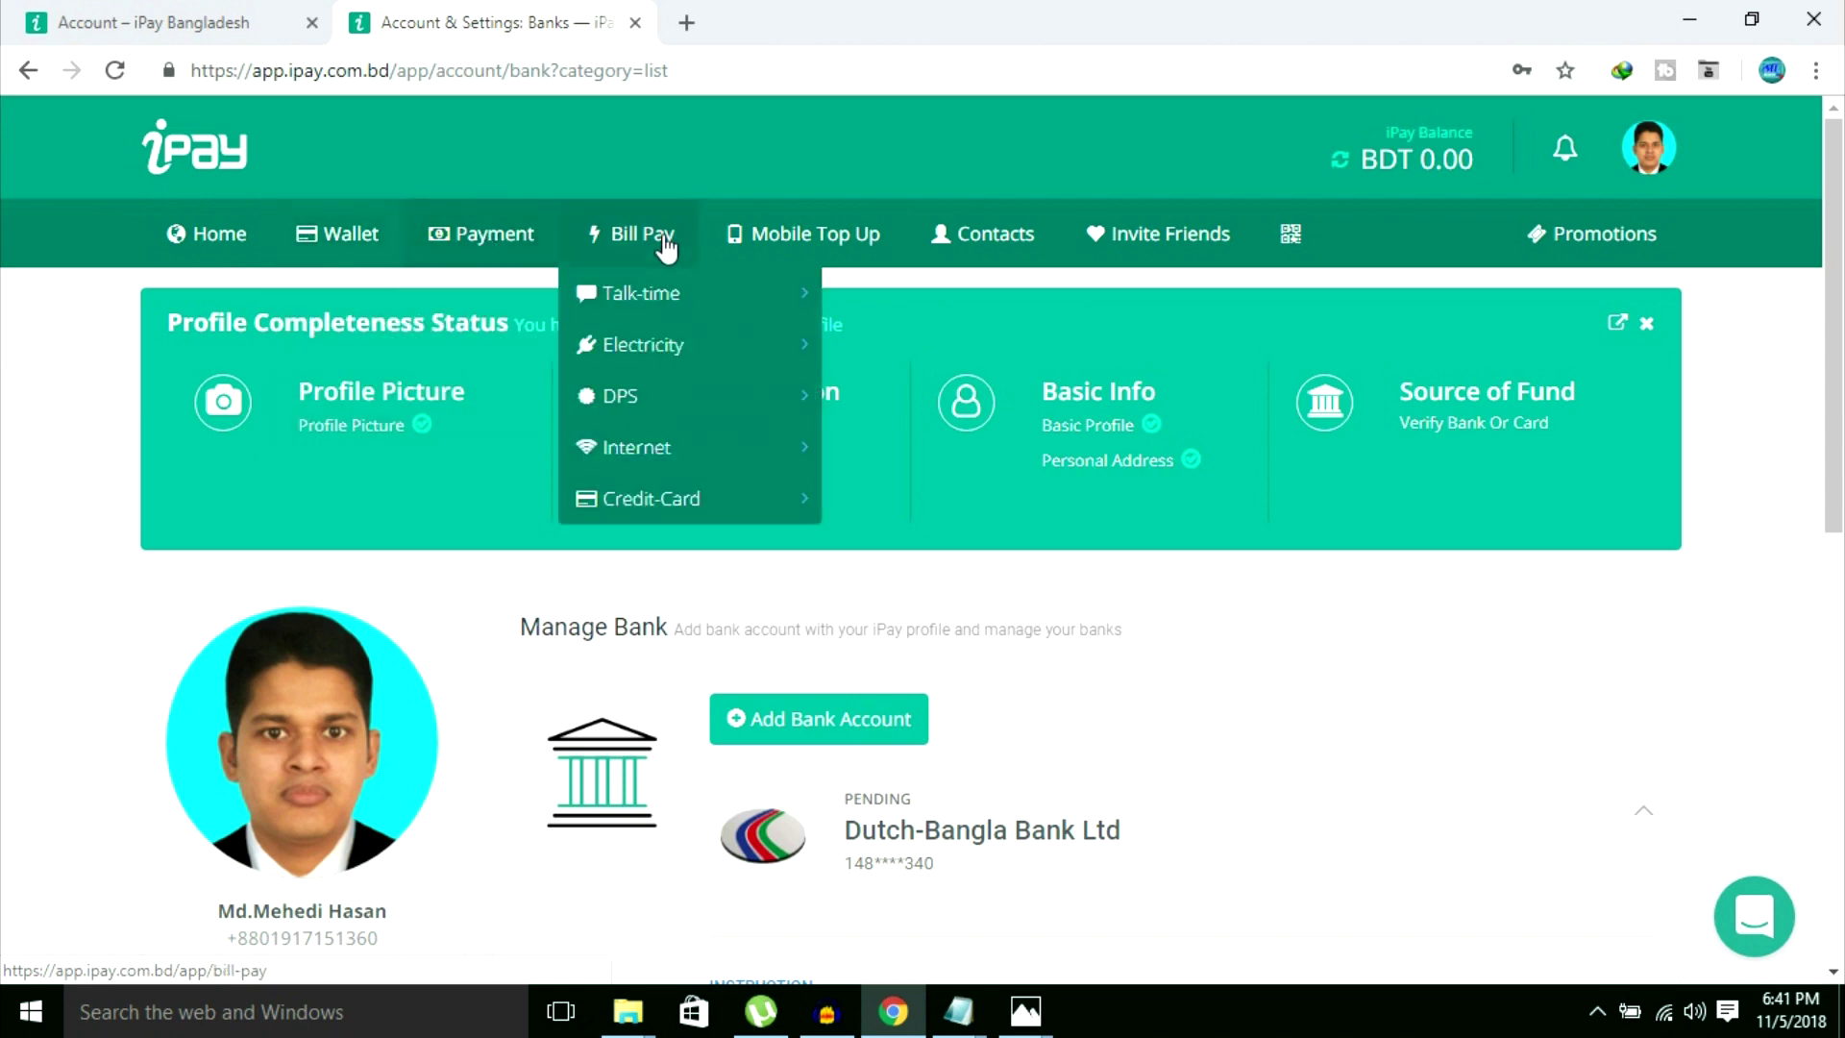
pyautogui.moveTo(659, 308)
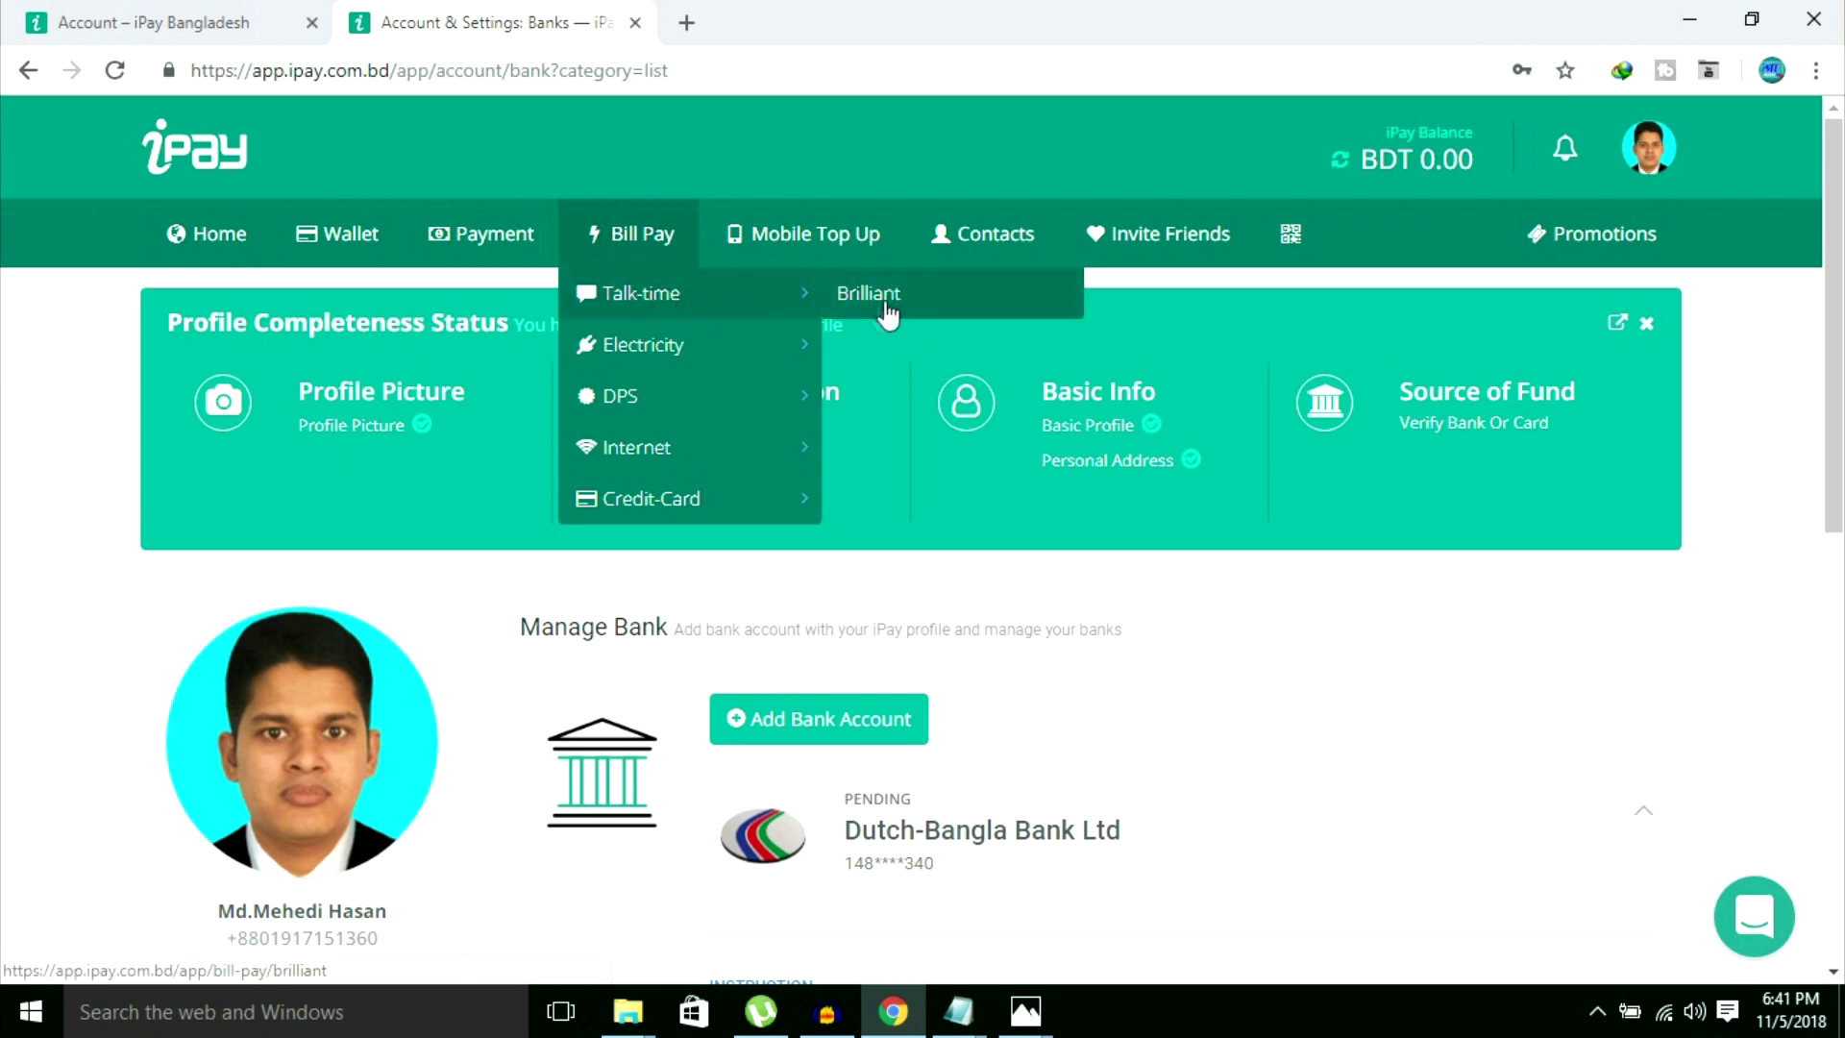
pyautogui.moveTo(725, 338)
pyautogui.moveTo(721, 296)
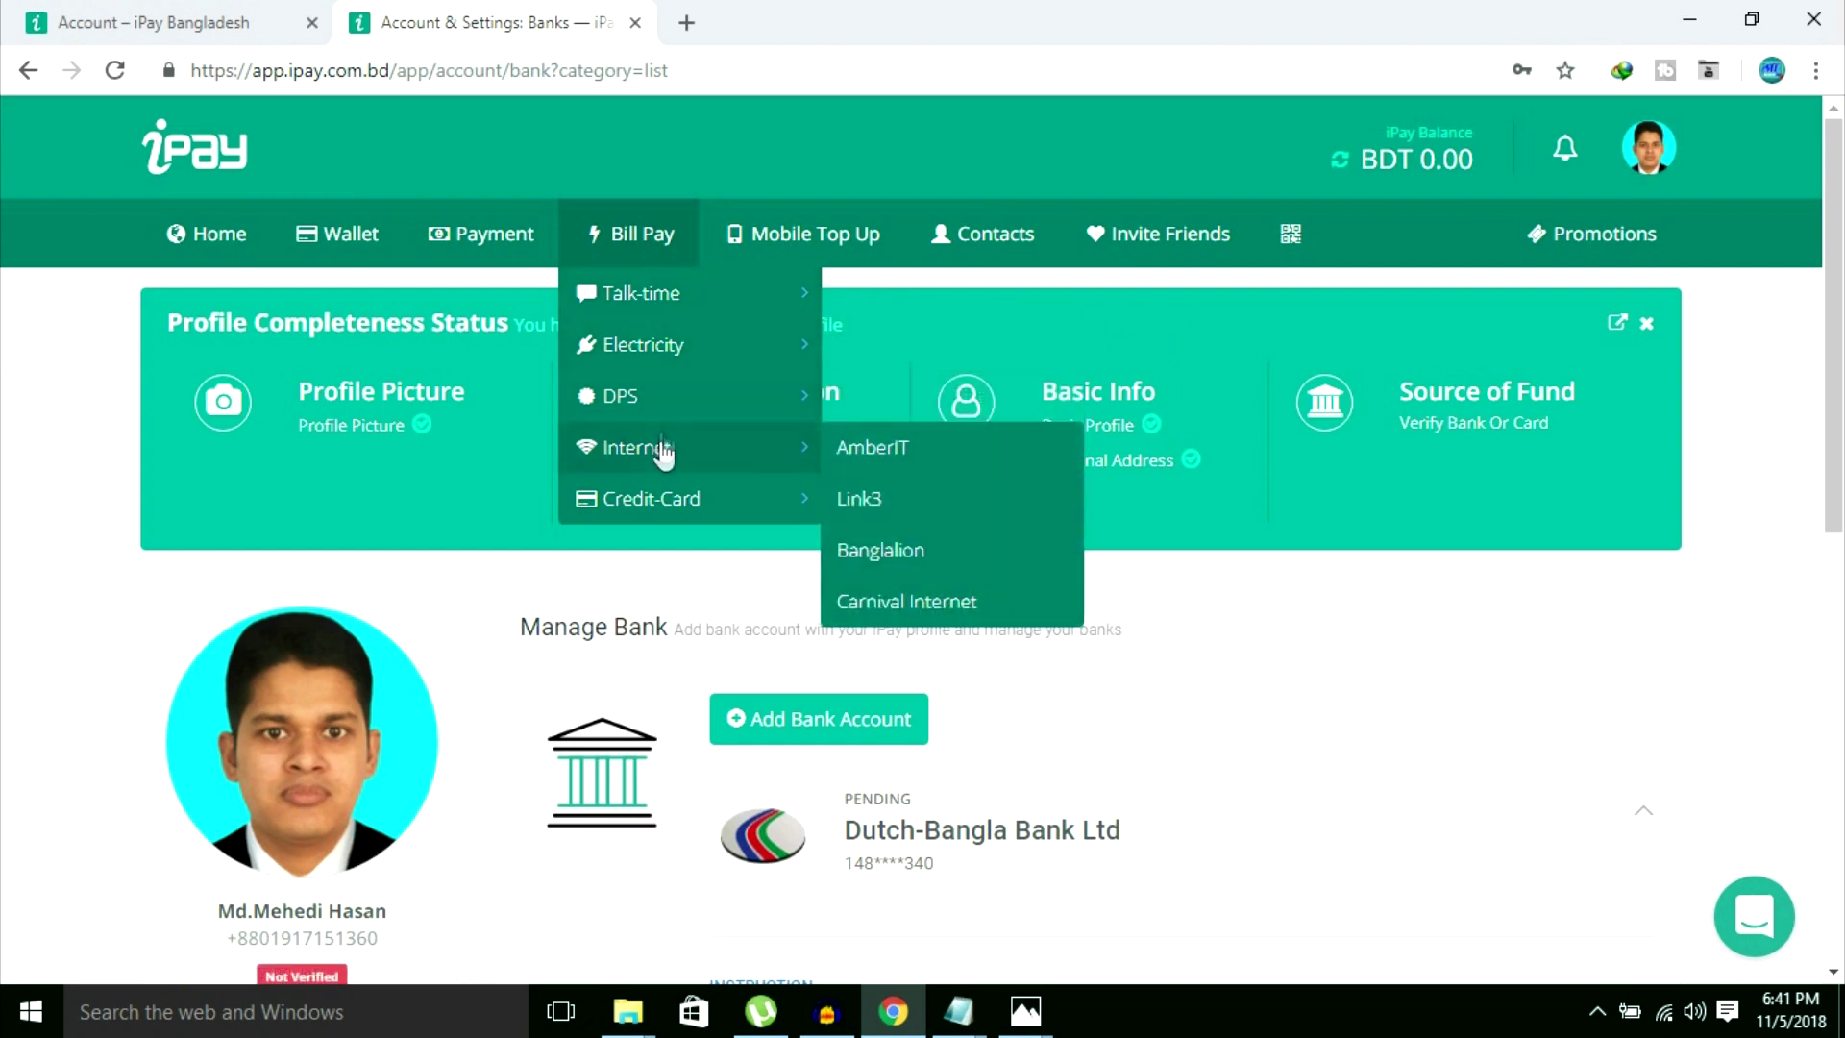
pyautogui.click(805, 240)
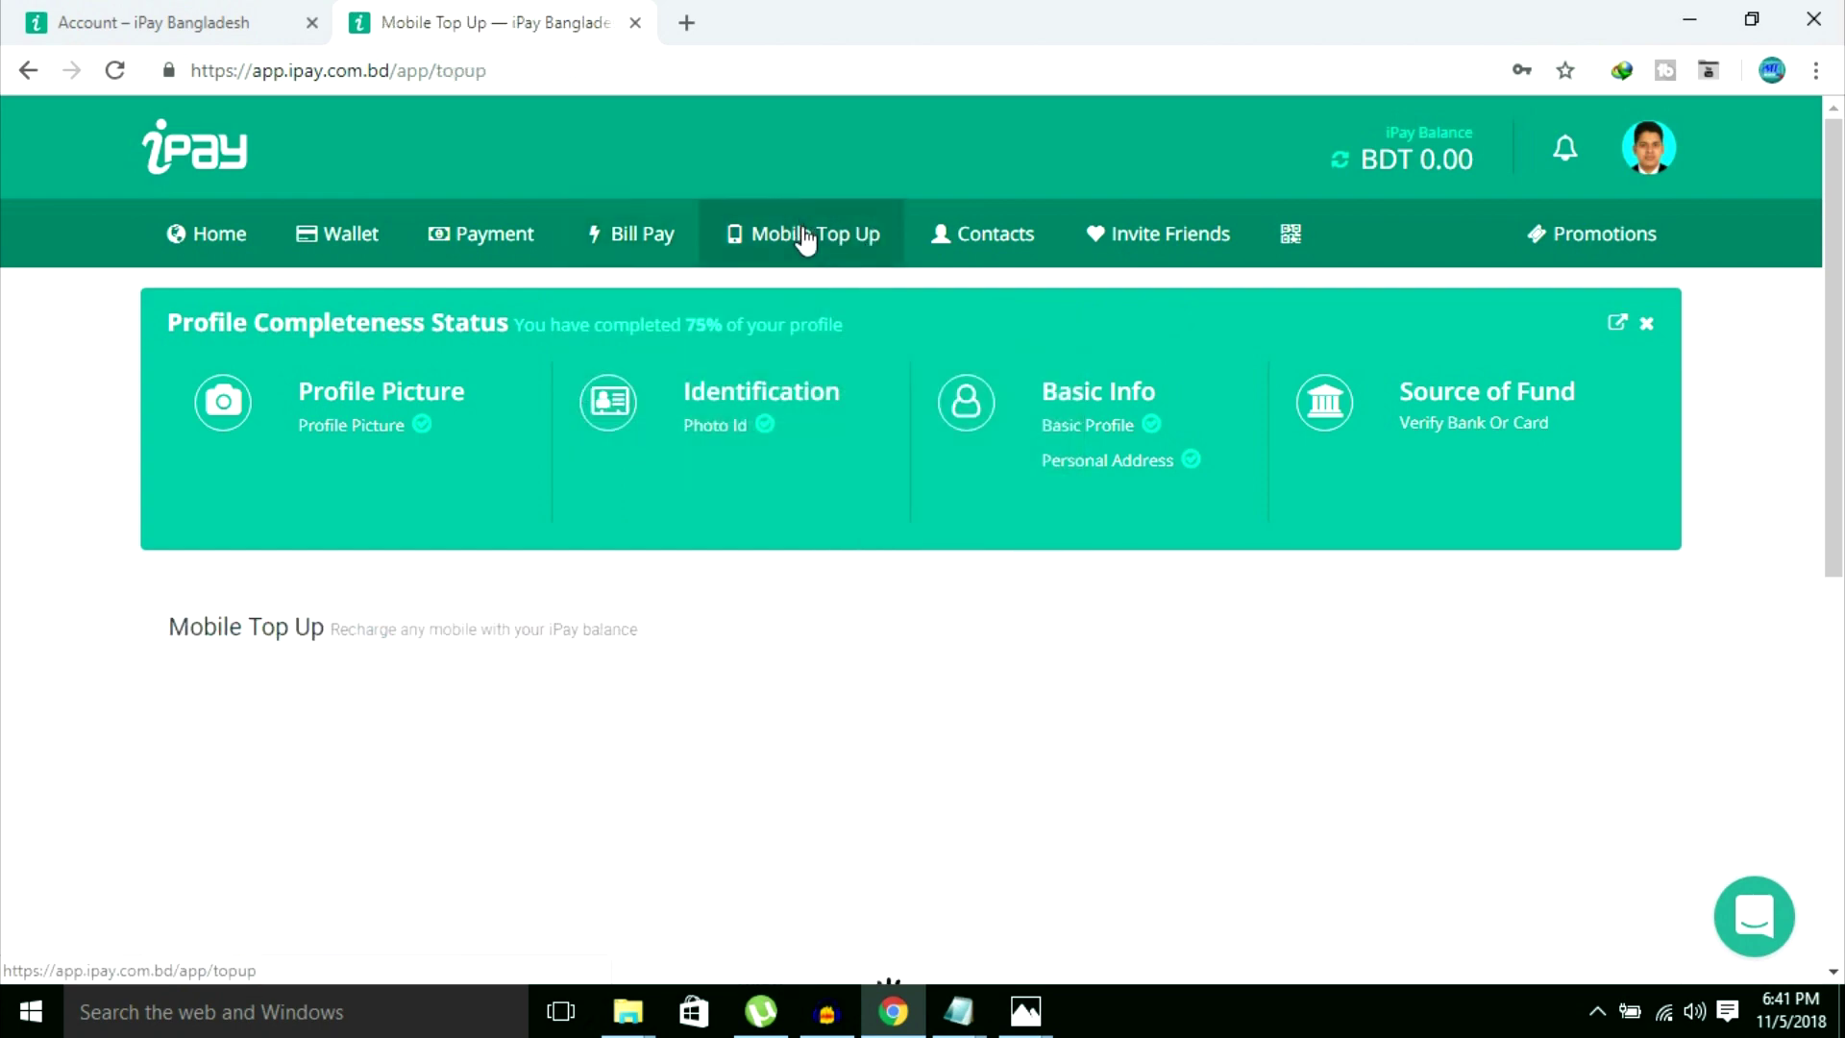
pyautogui.scroll(-3, 766, 535)
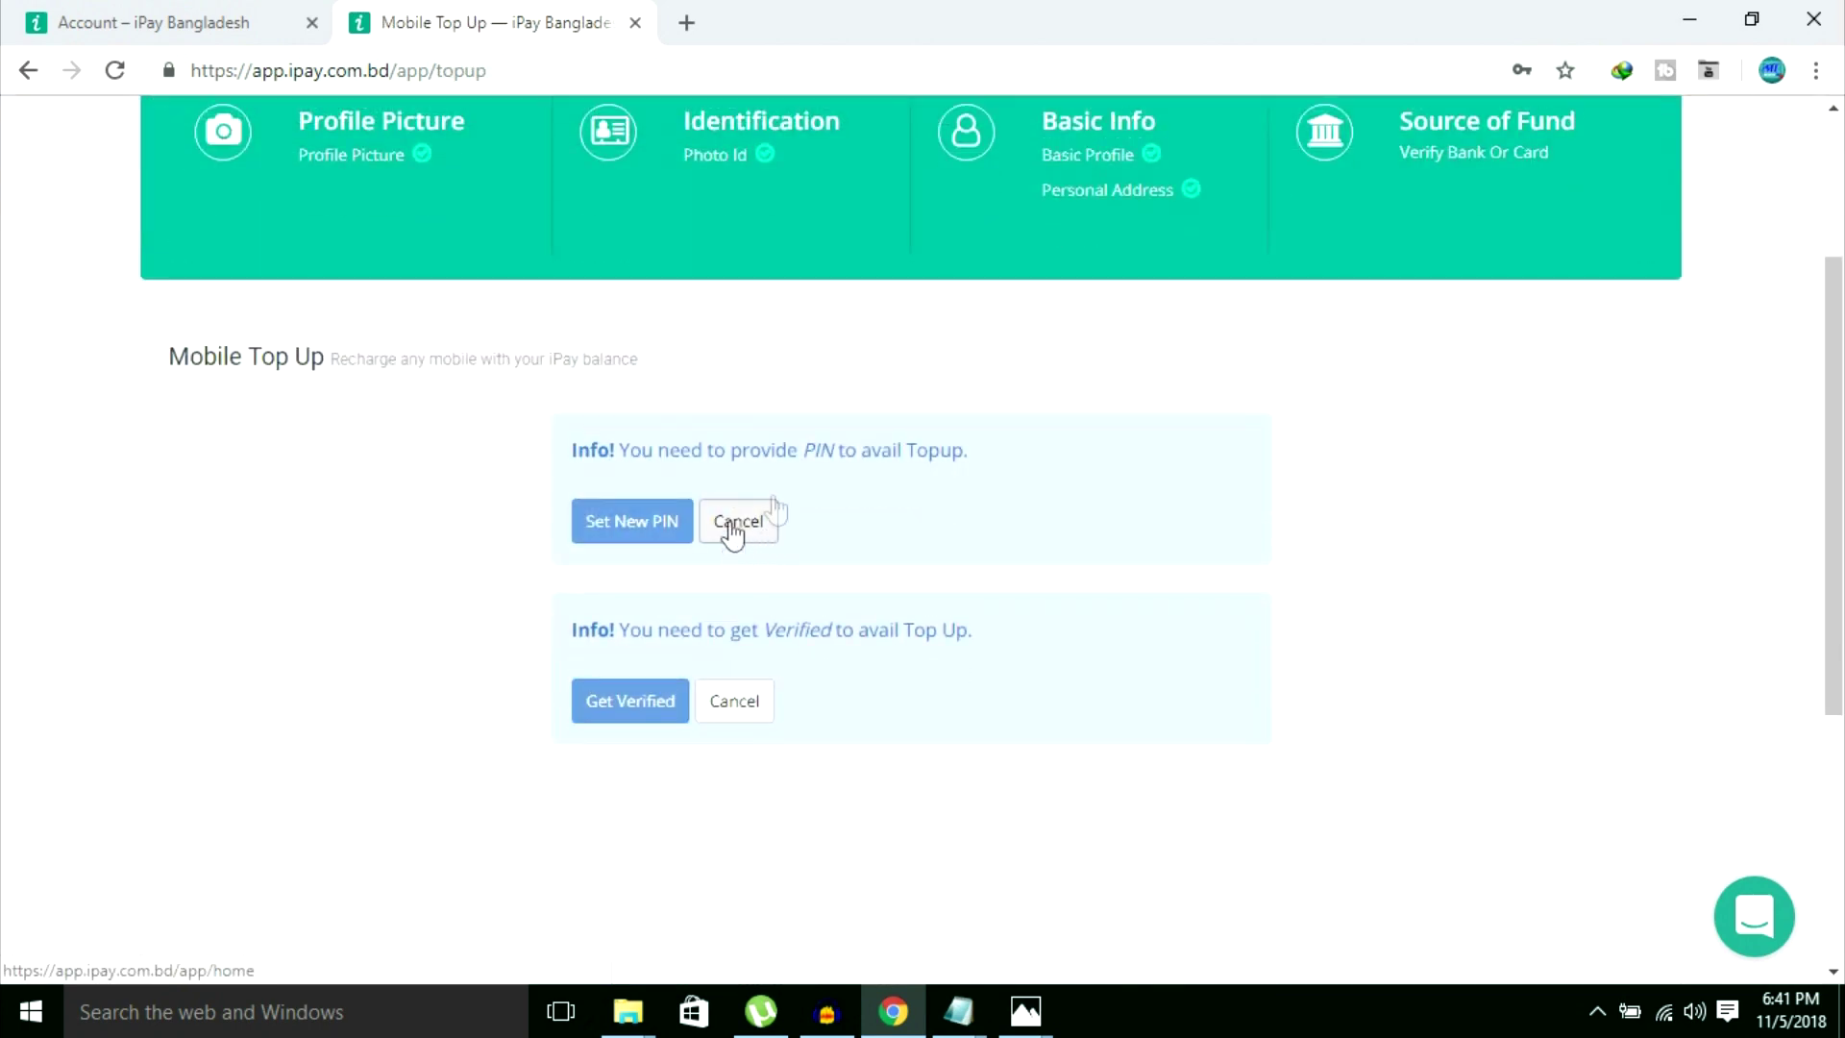
pyautogui.scroll(3, 823, 461)
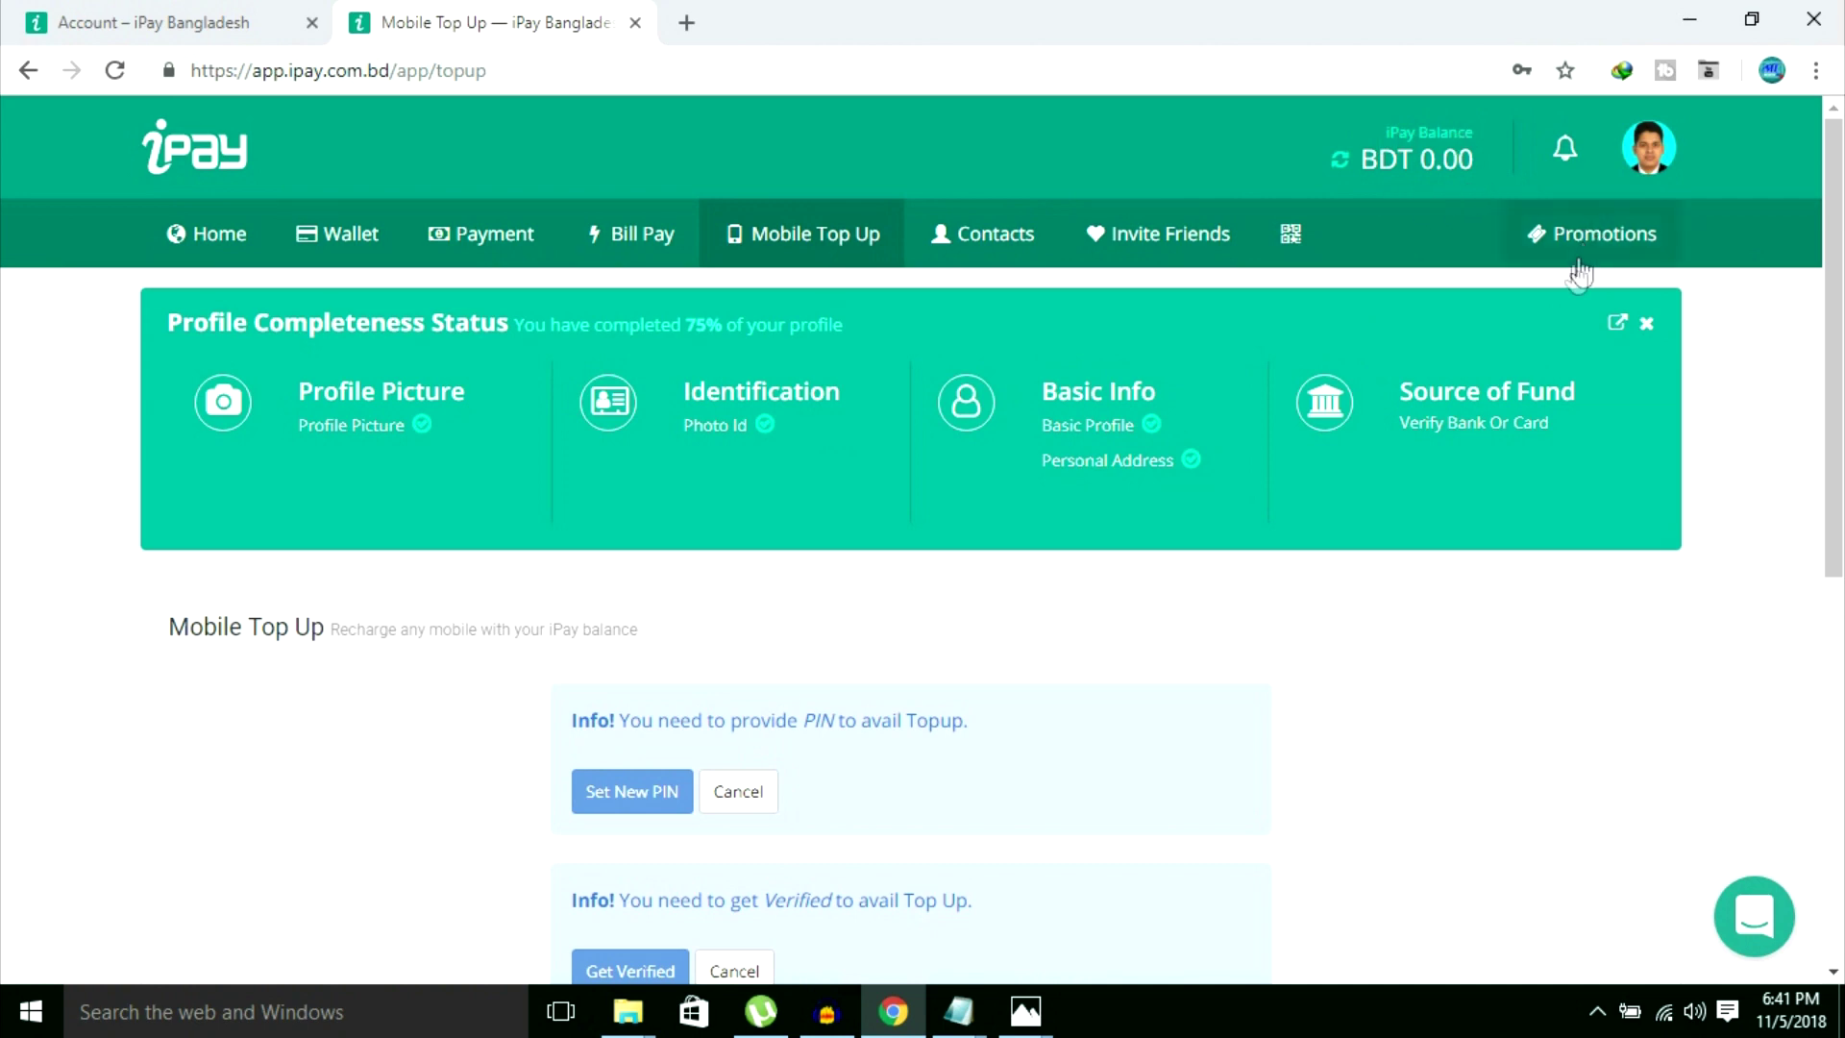
pyautogui.scroll(-8, 826, 548)
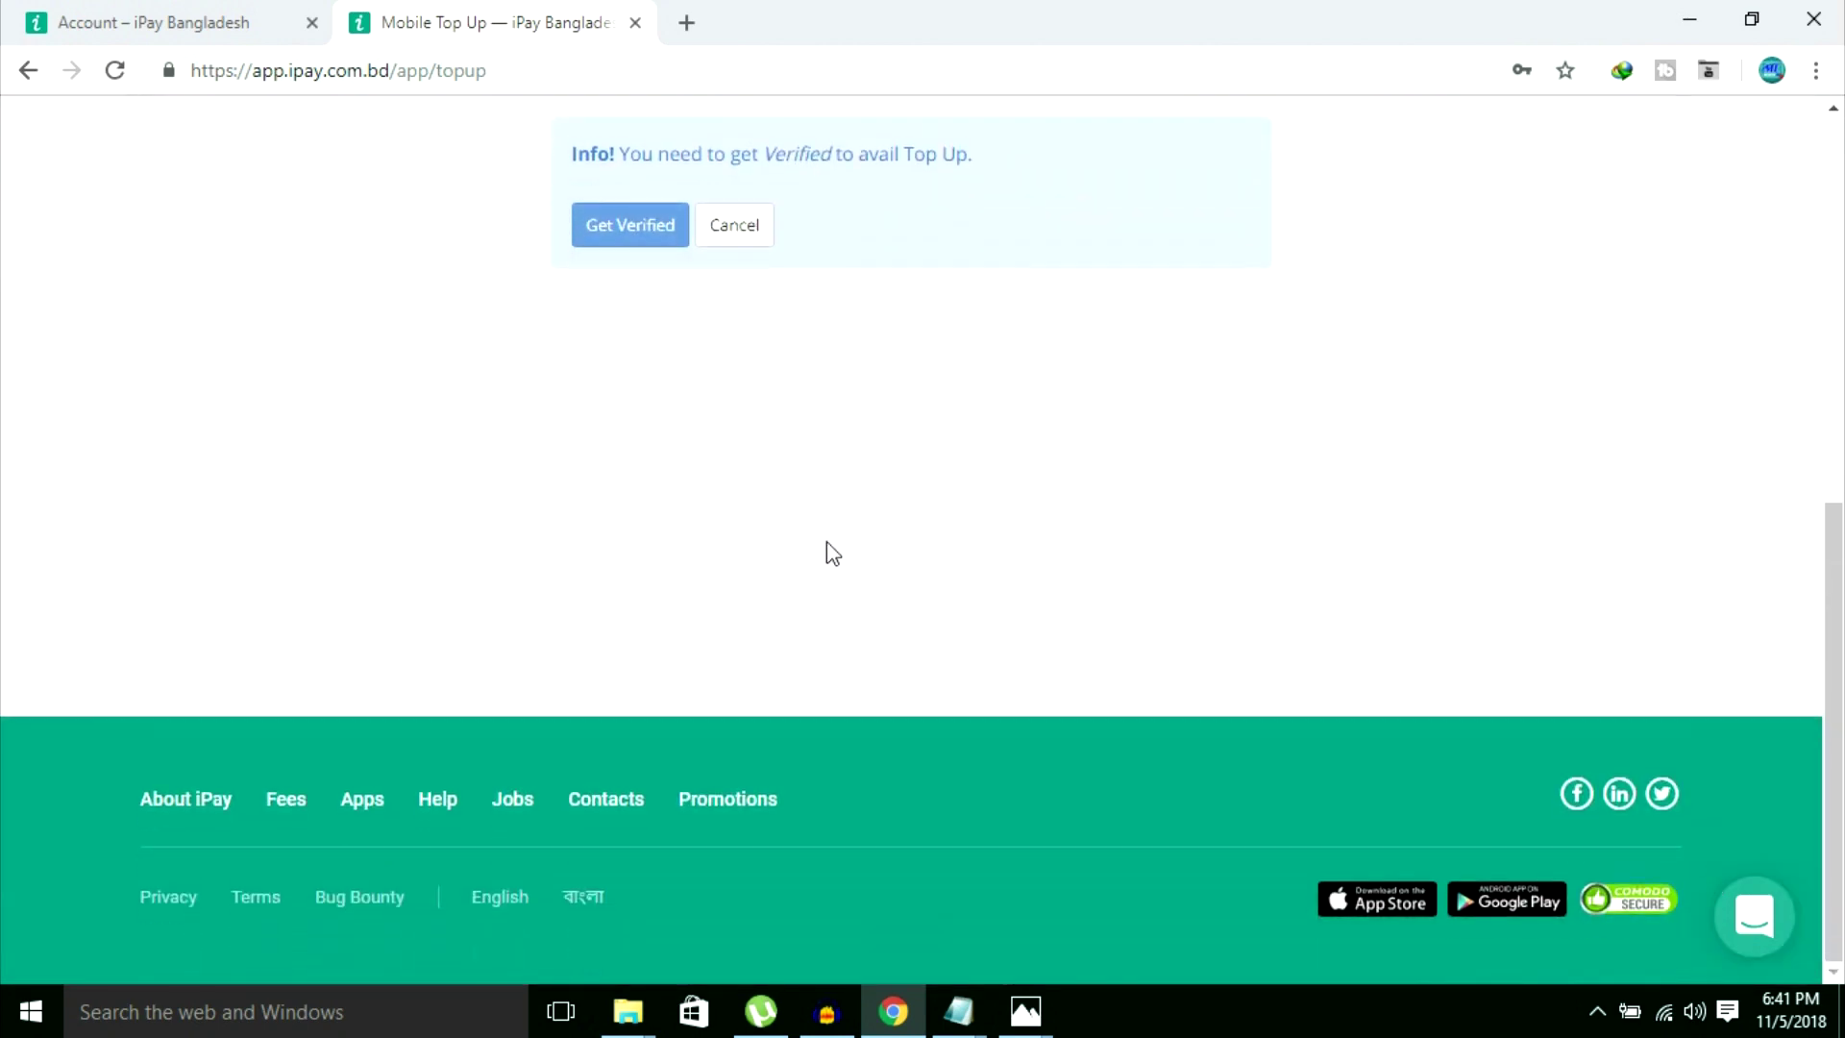
pyautogui.scroll(8, 832, 553)
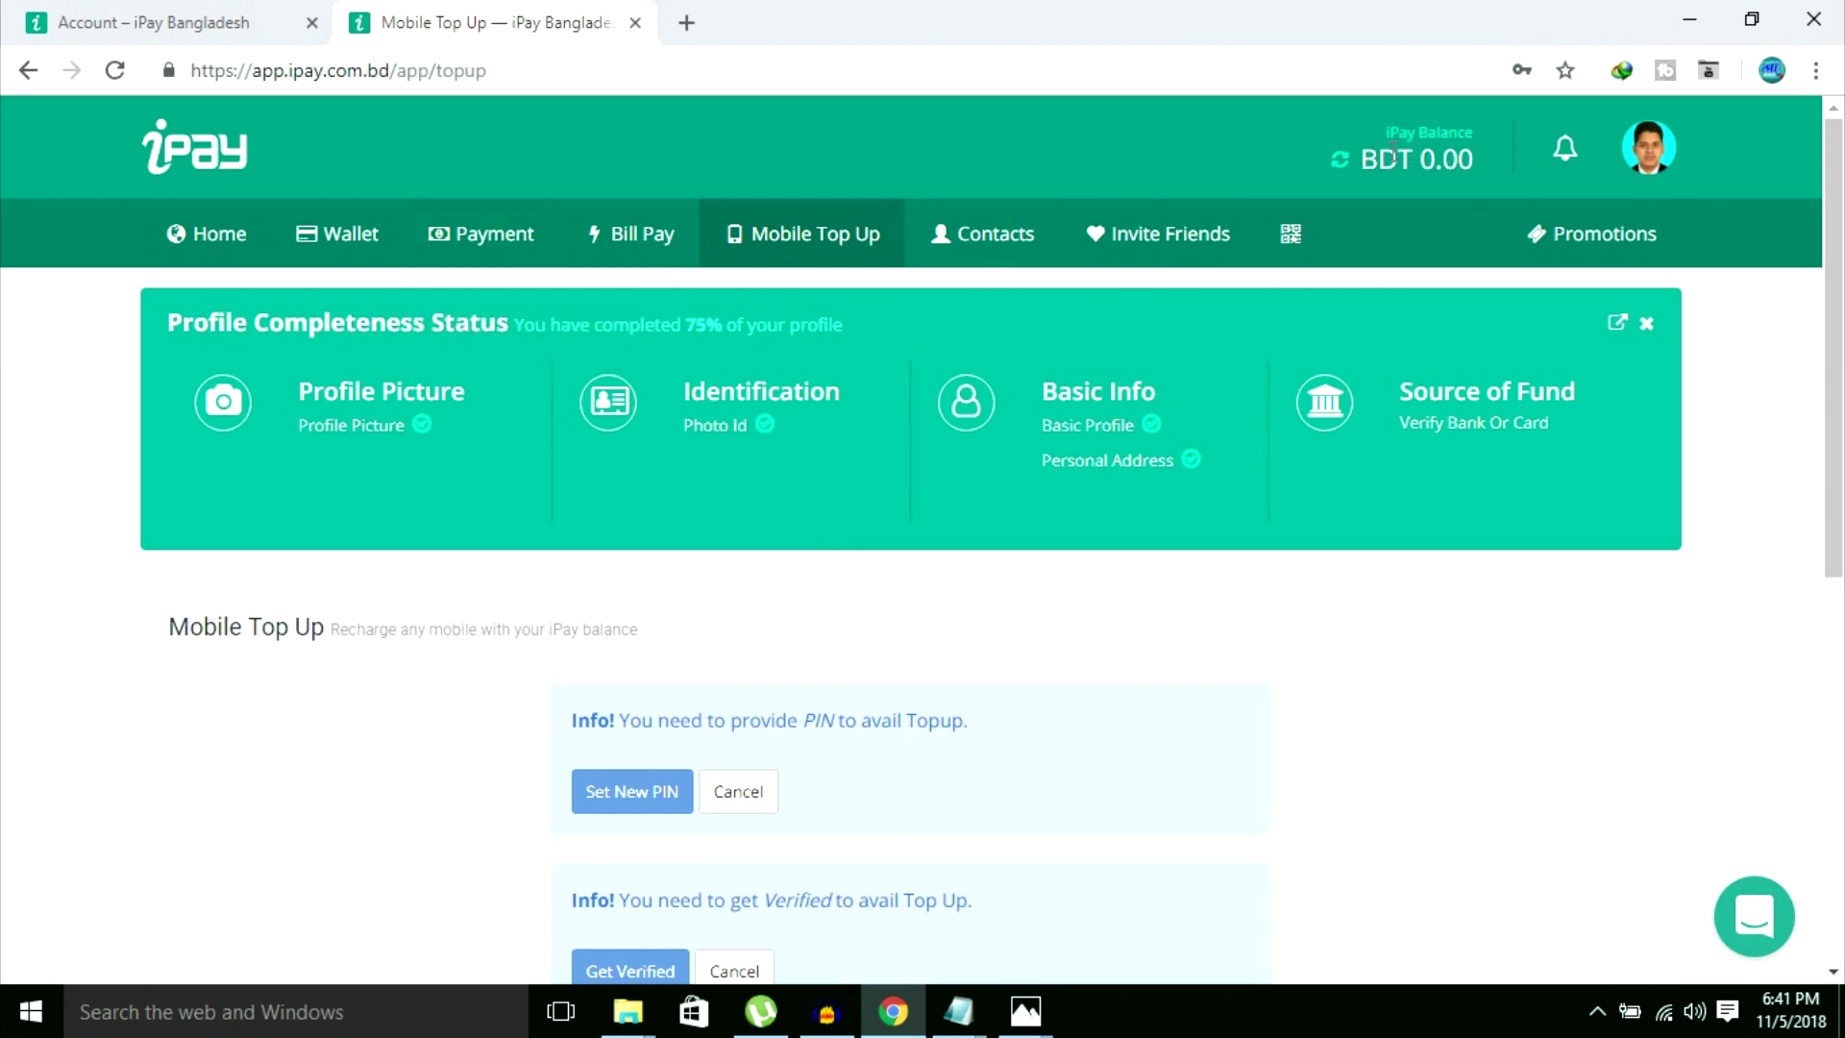
pyautogui.scroll(-3, 198, 647)
pyautogui.scroll(3, 256, 498)
# - Return Home, review the profile information, and log out from the avatar menu
pyautogui.click(212, 251)
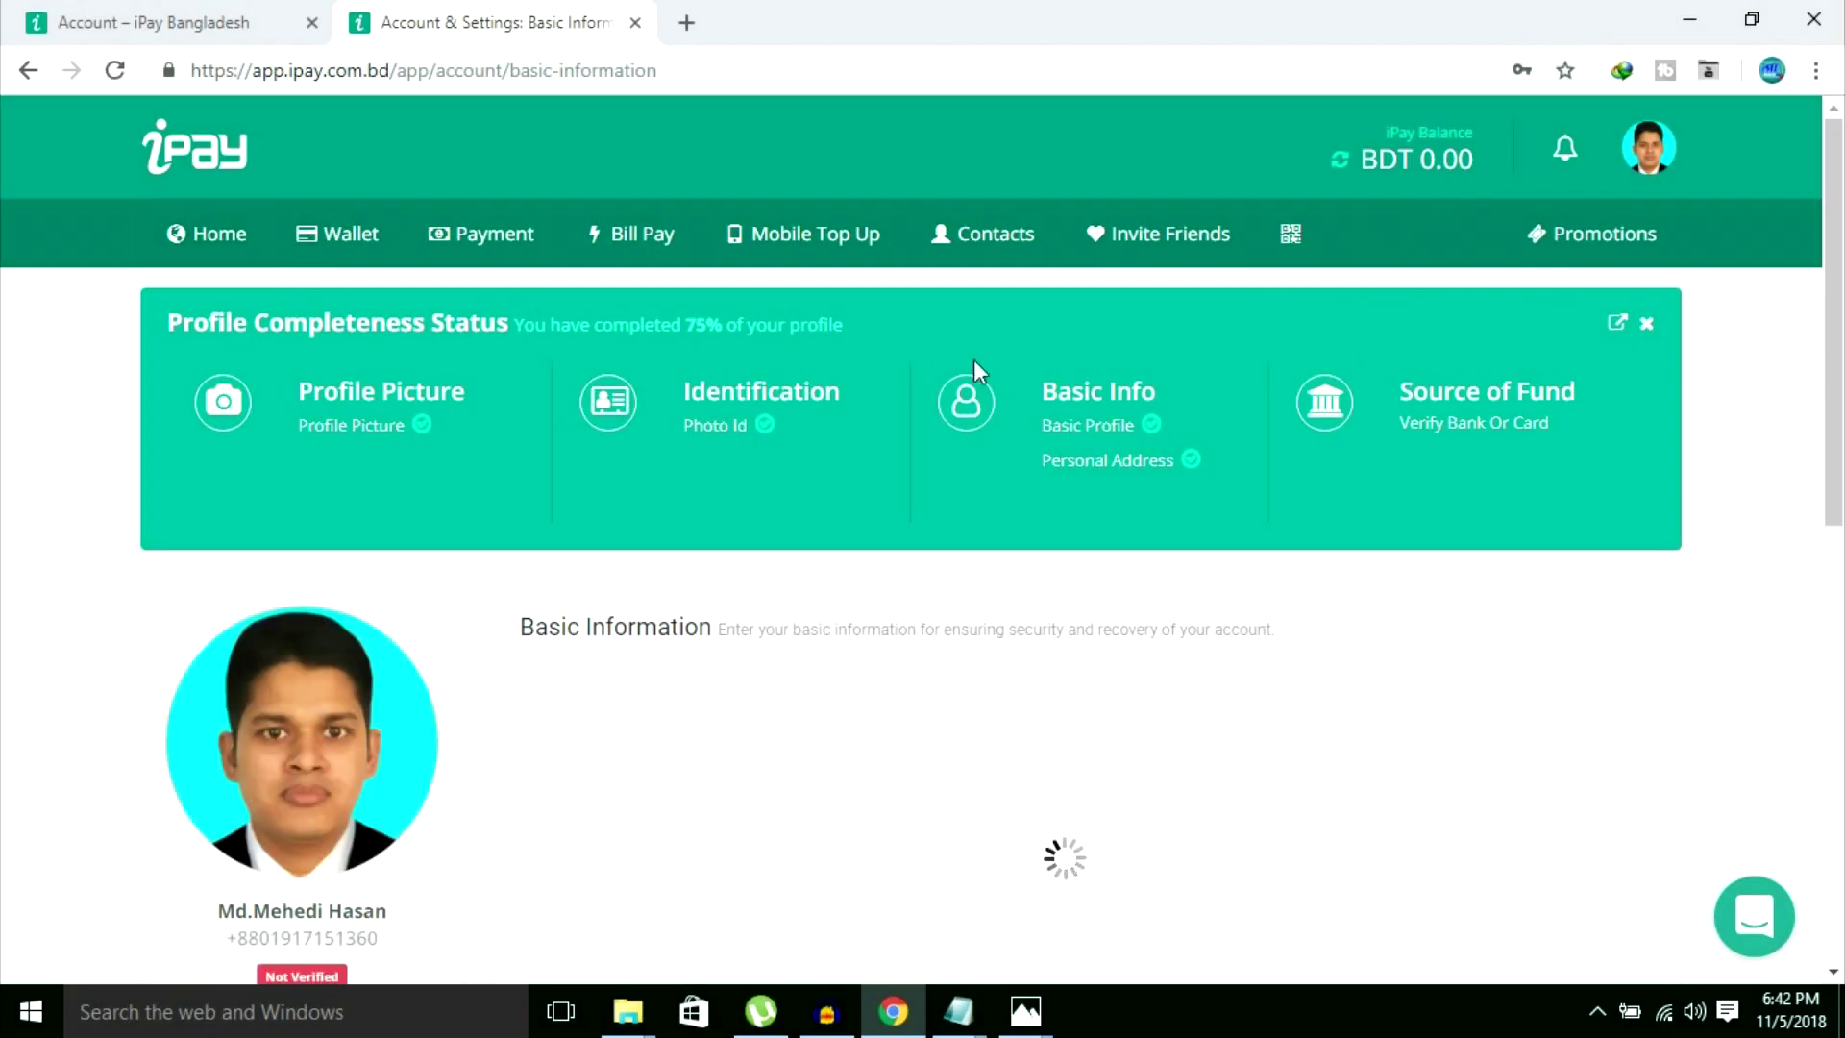
pyautogui.scroll(-1, 593, 634)
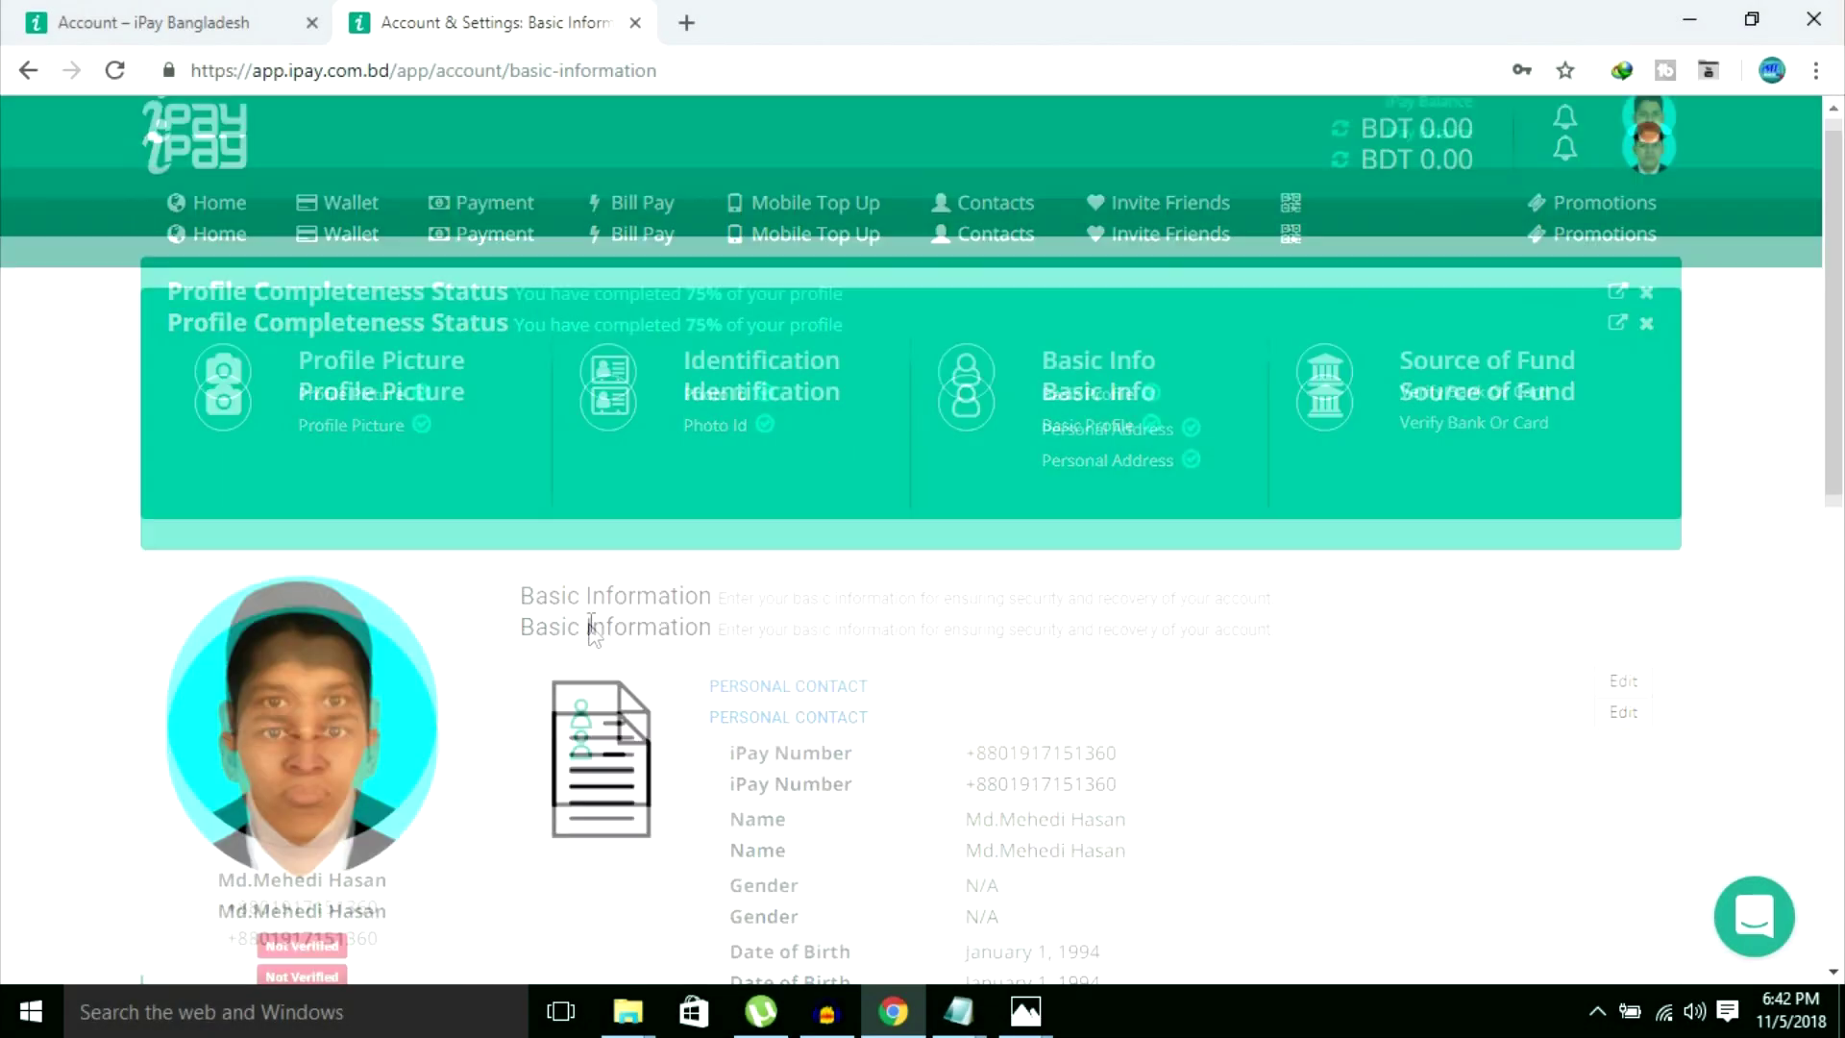
pyautogui.scroll(-3, 605, 605)
pyautogui.scroll(-1, 573, 602)
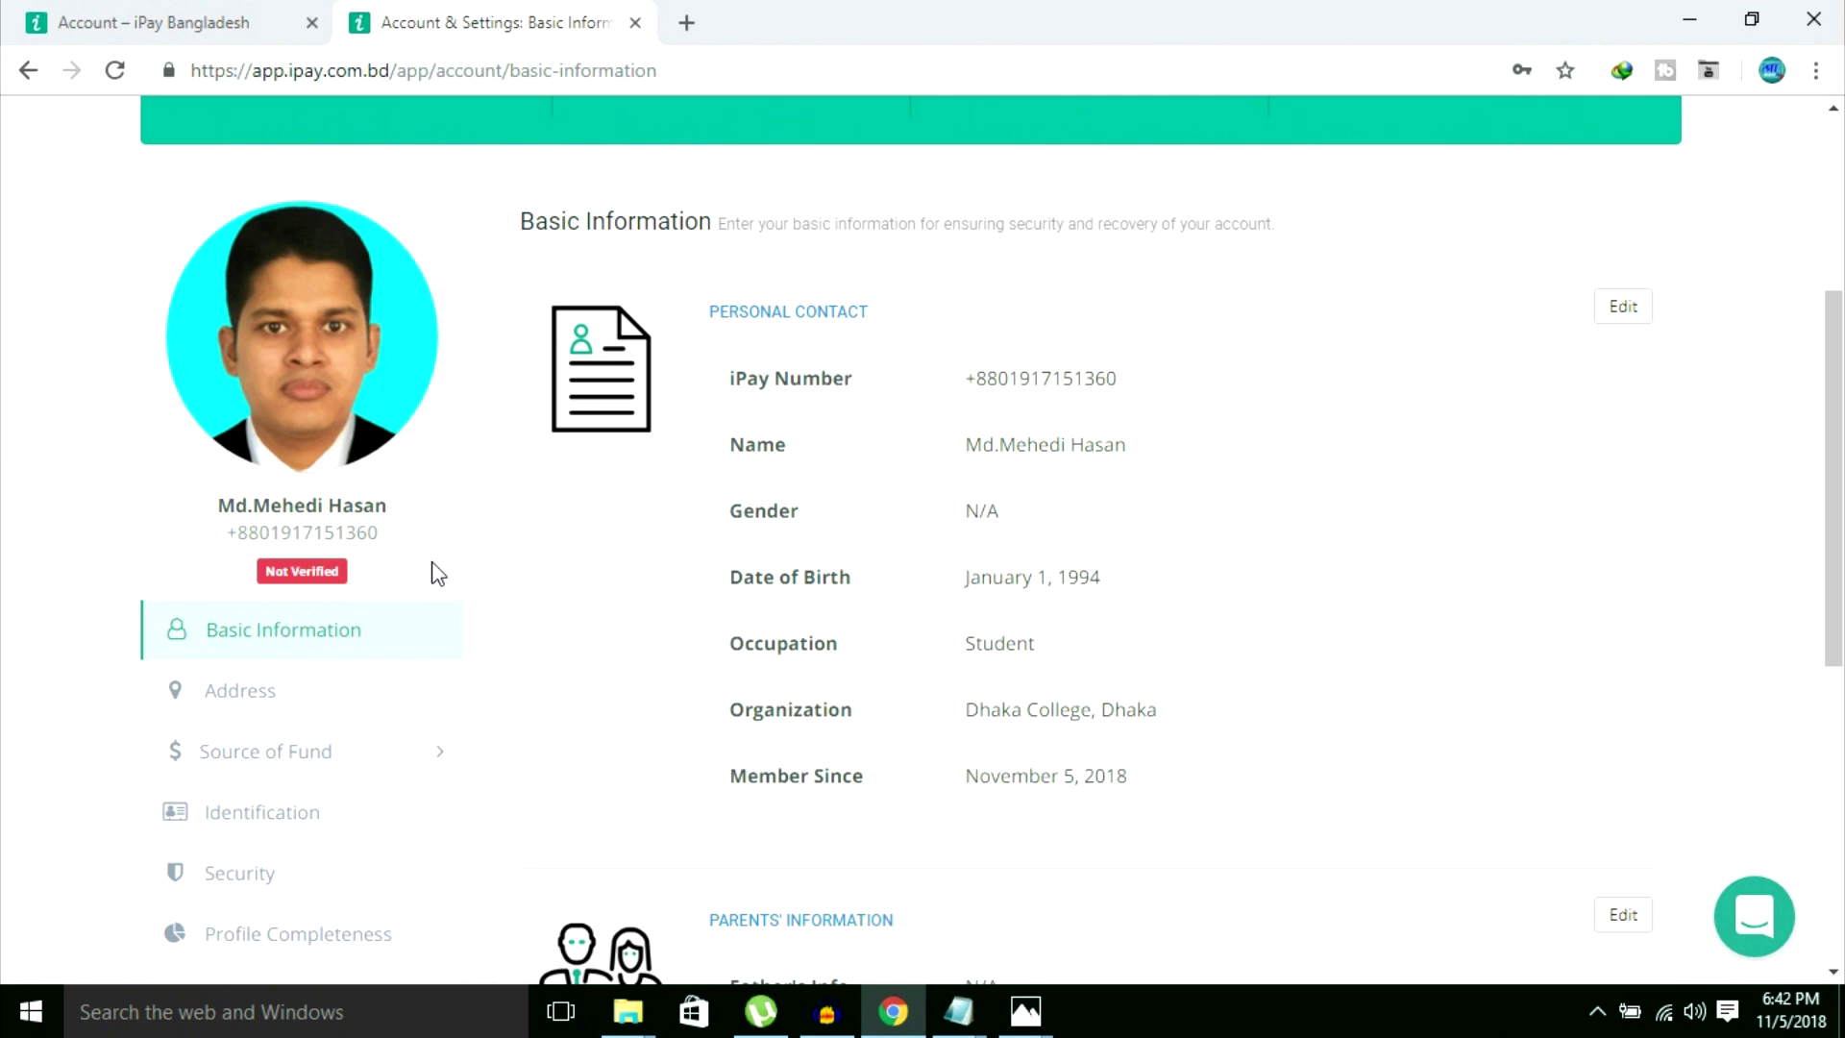
pyautogui.scroll(-3, 432, 483)
pyautogui.moveTo(391, 485)
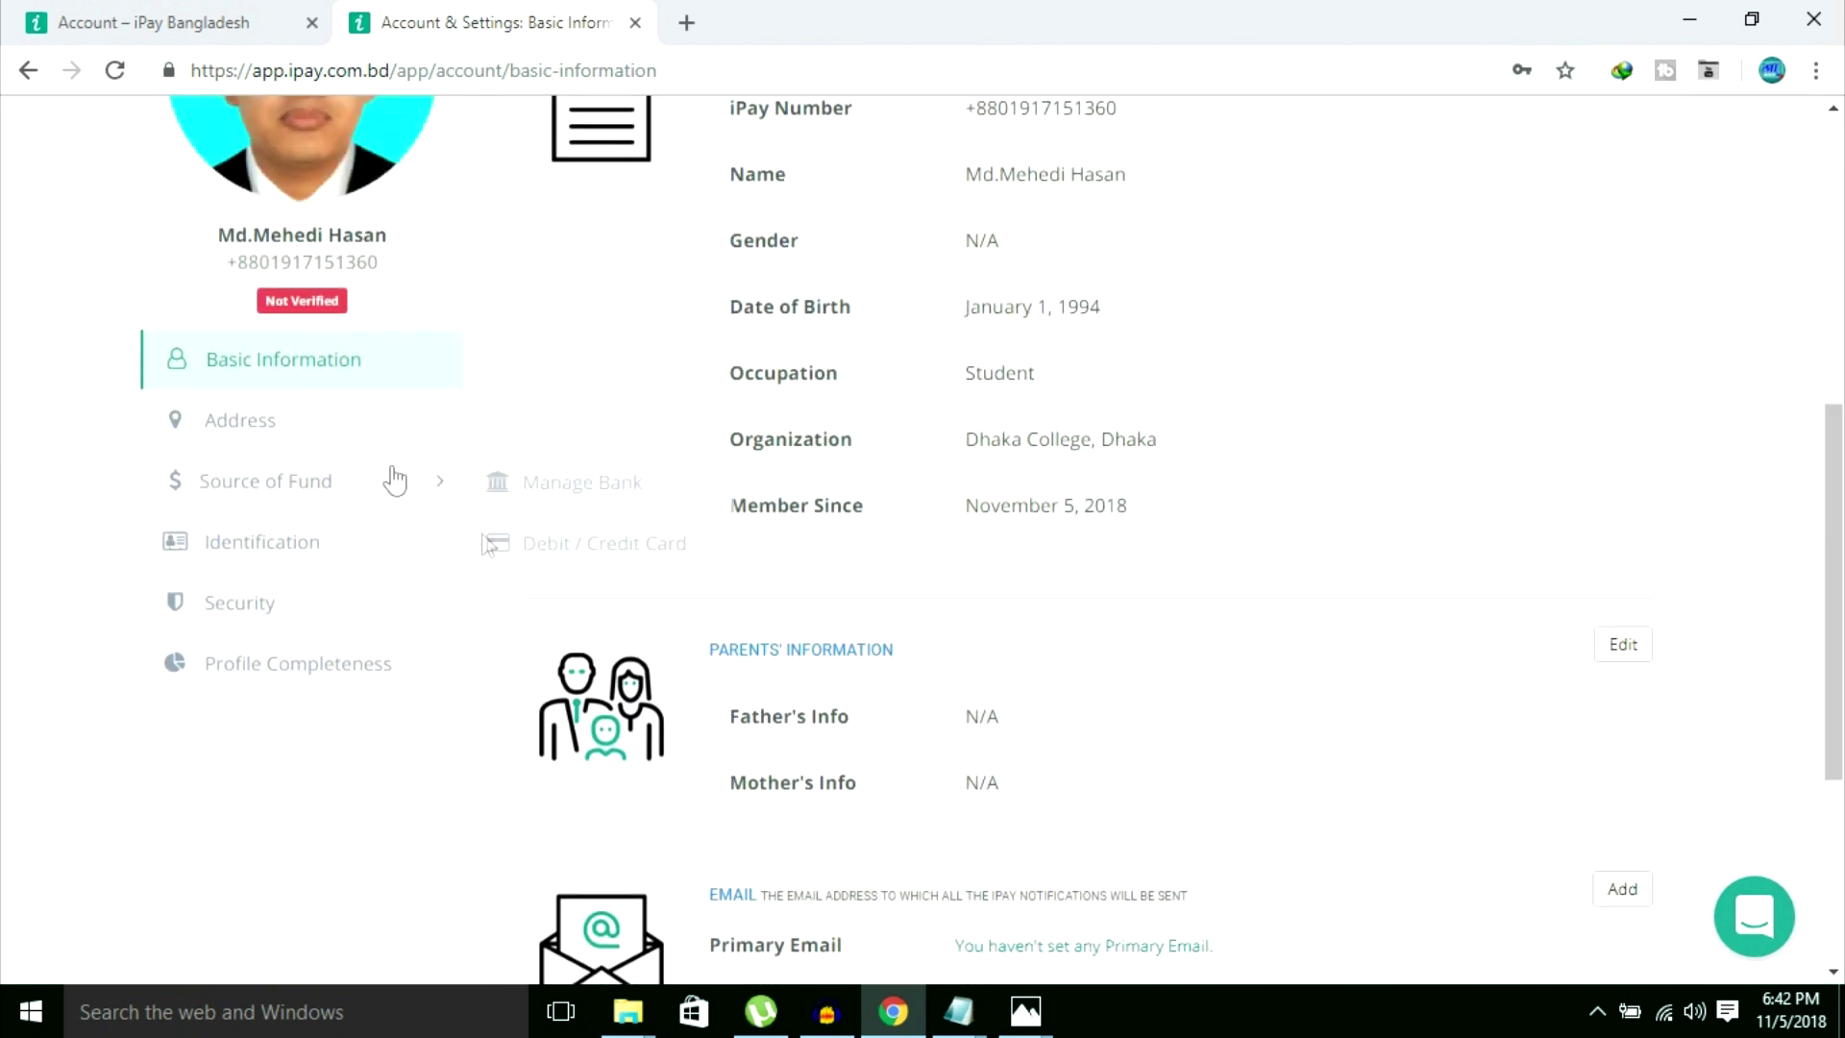
pyautogui.scroll(3, 432, 519)
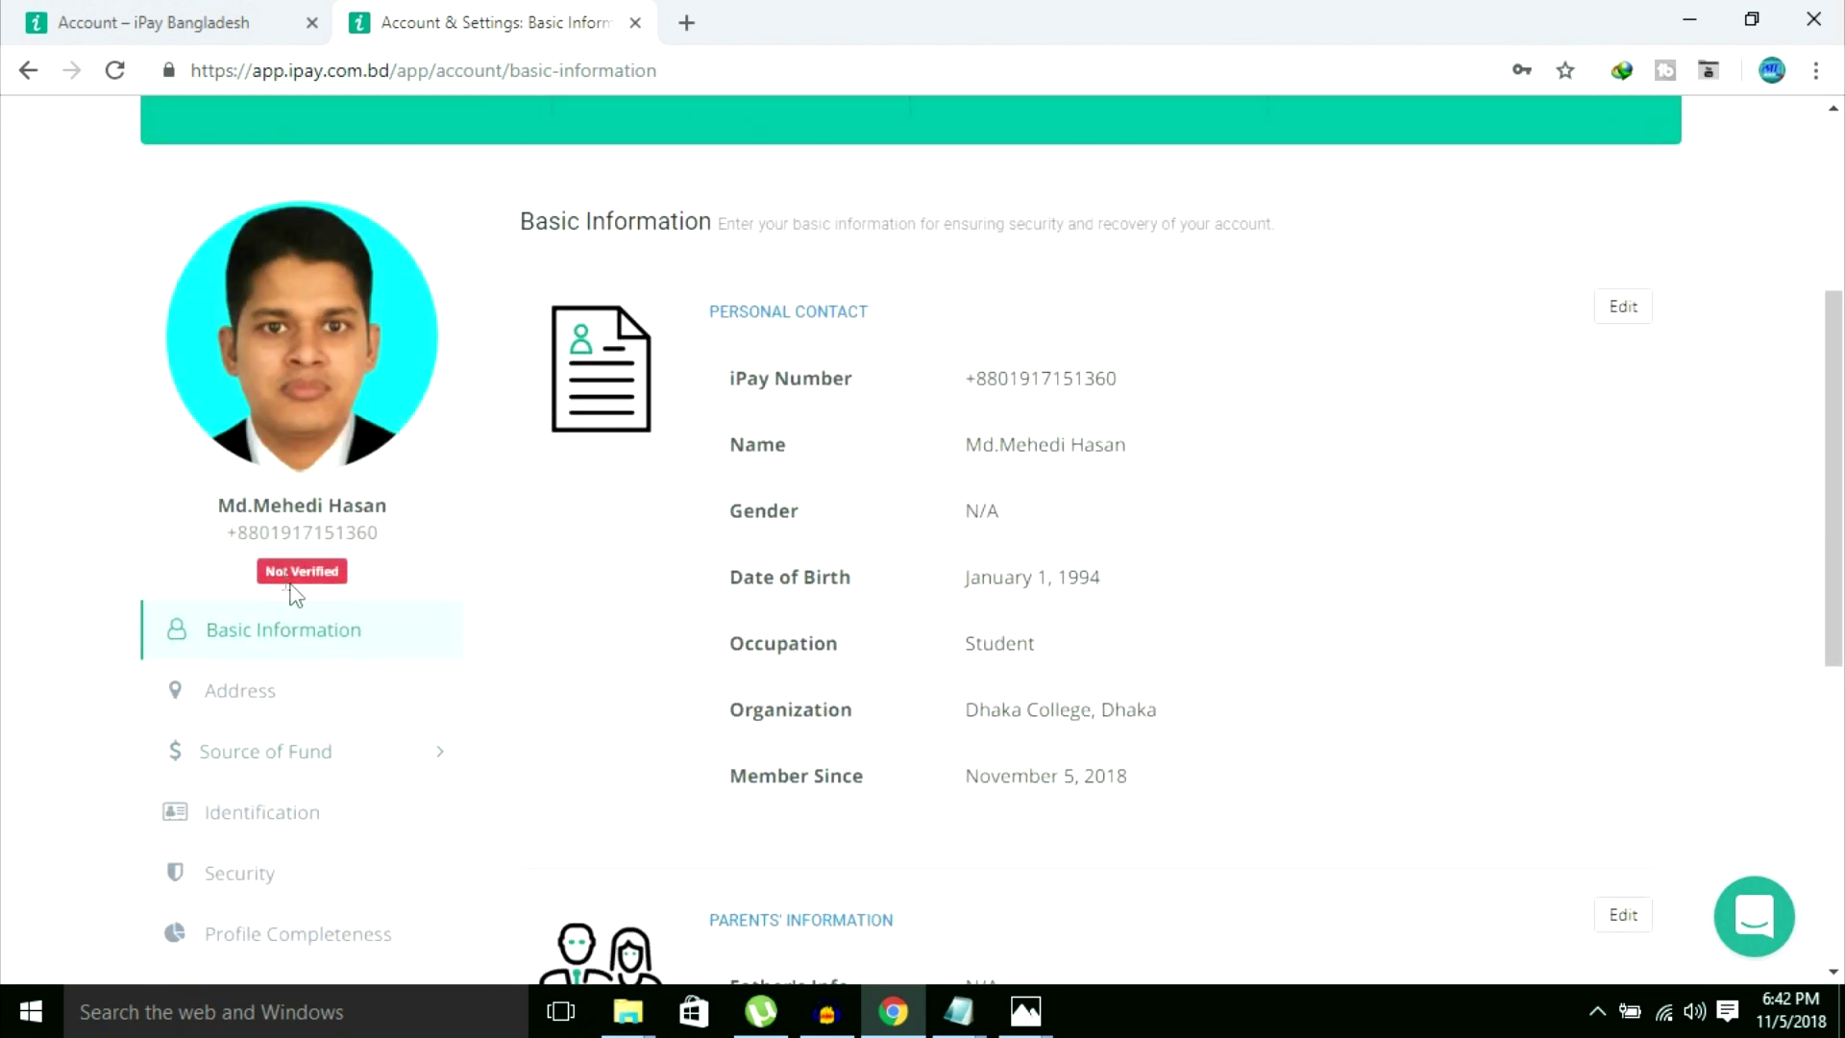
pyautogui.scroll(4, 384, 591)
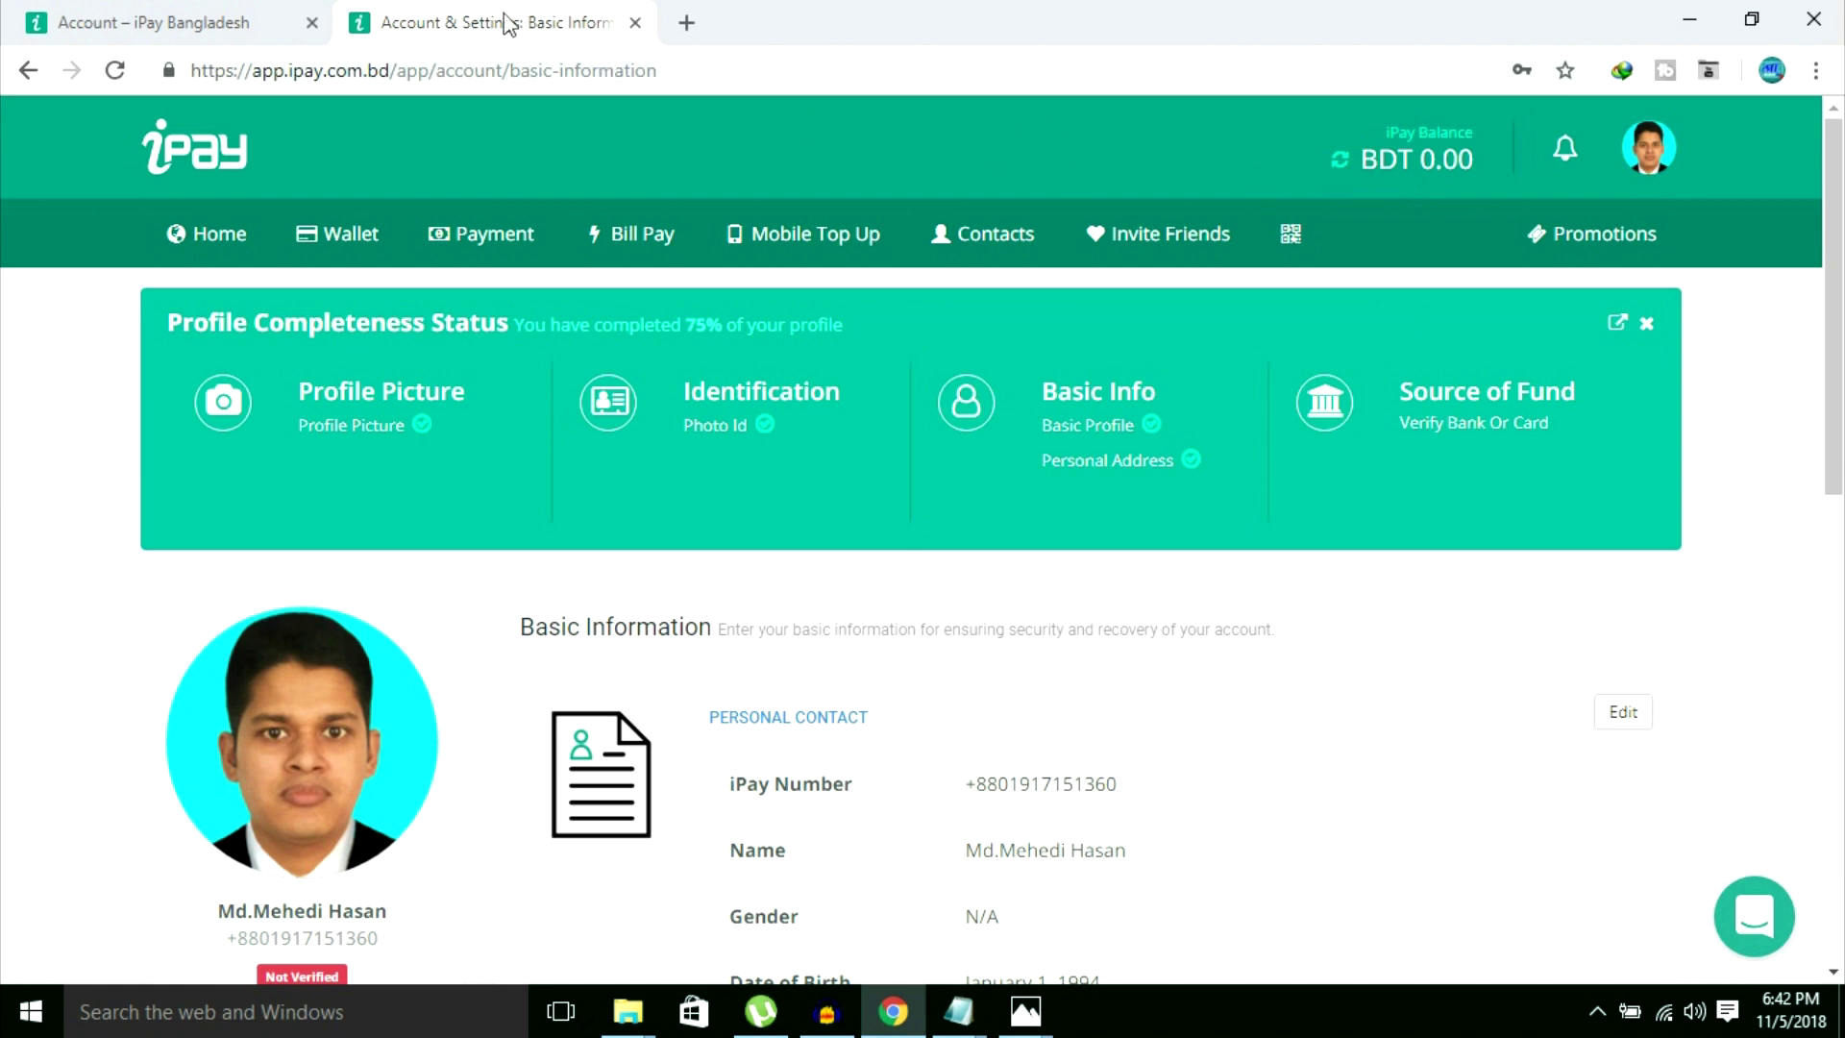
pyautogui.click(1647, 153)
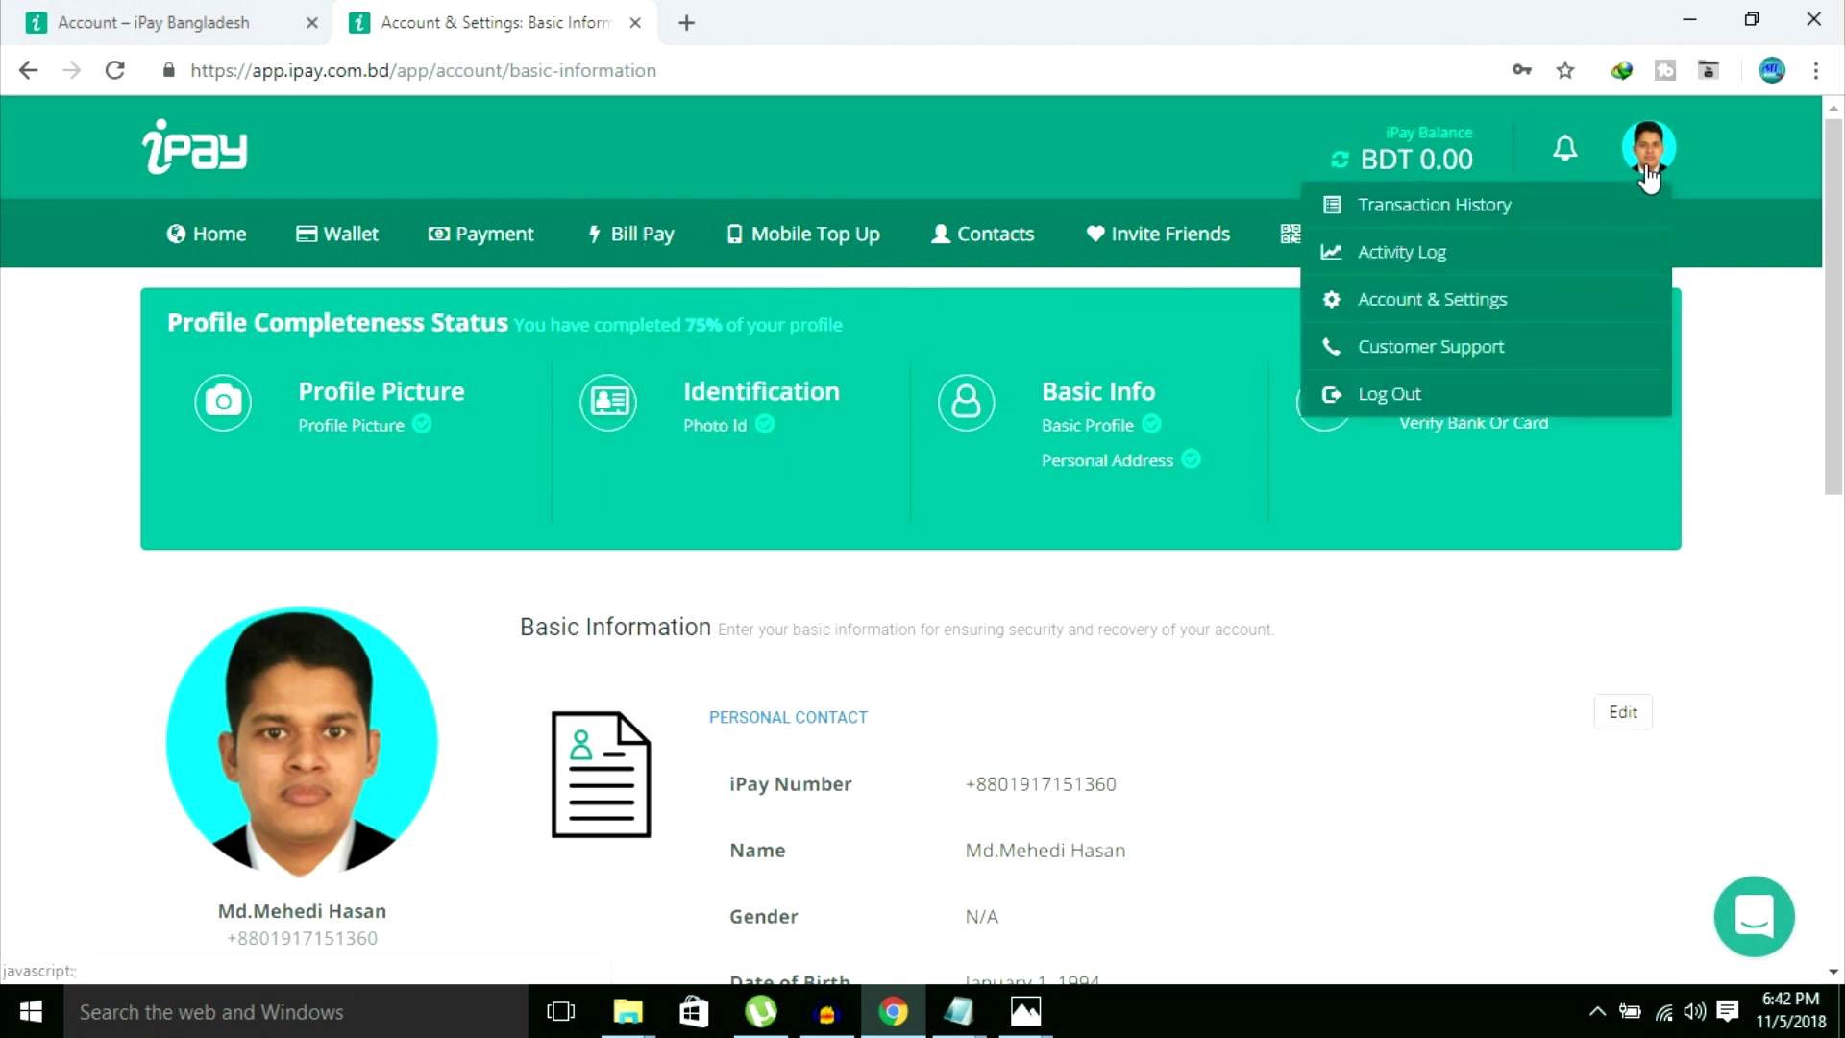
pyautogui.click(1389, 396)
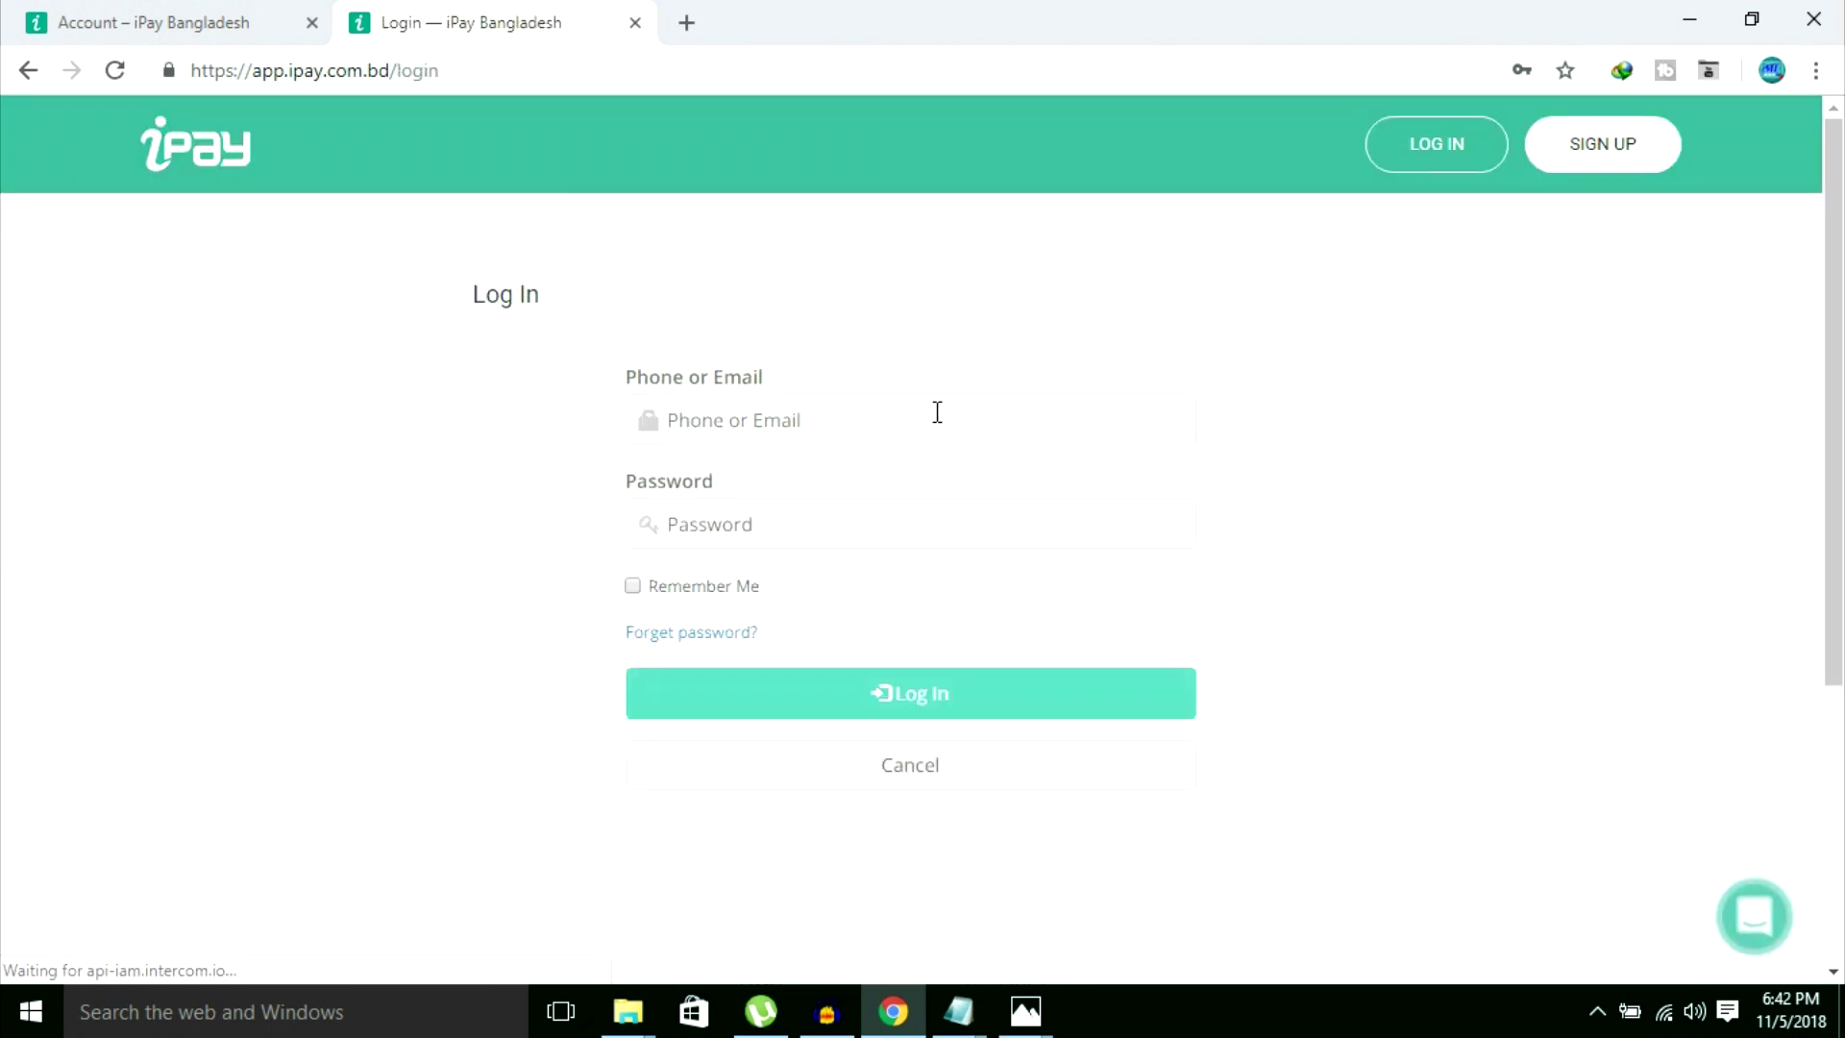